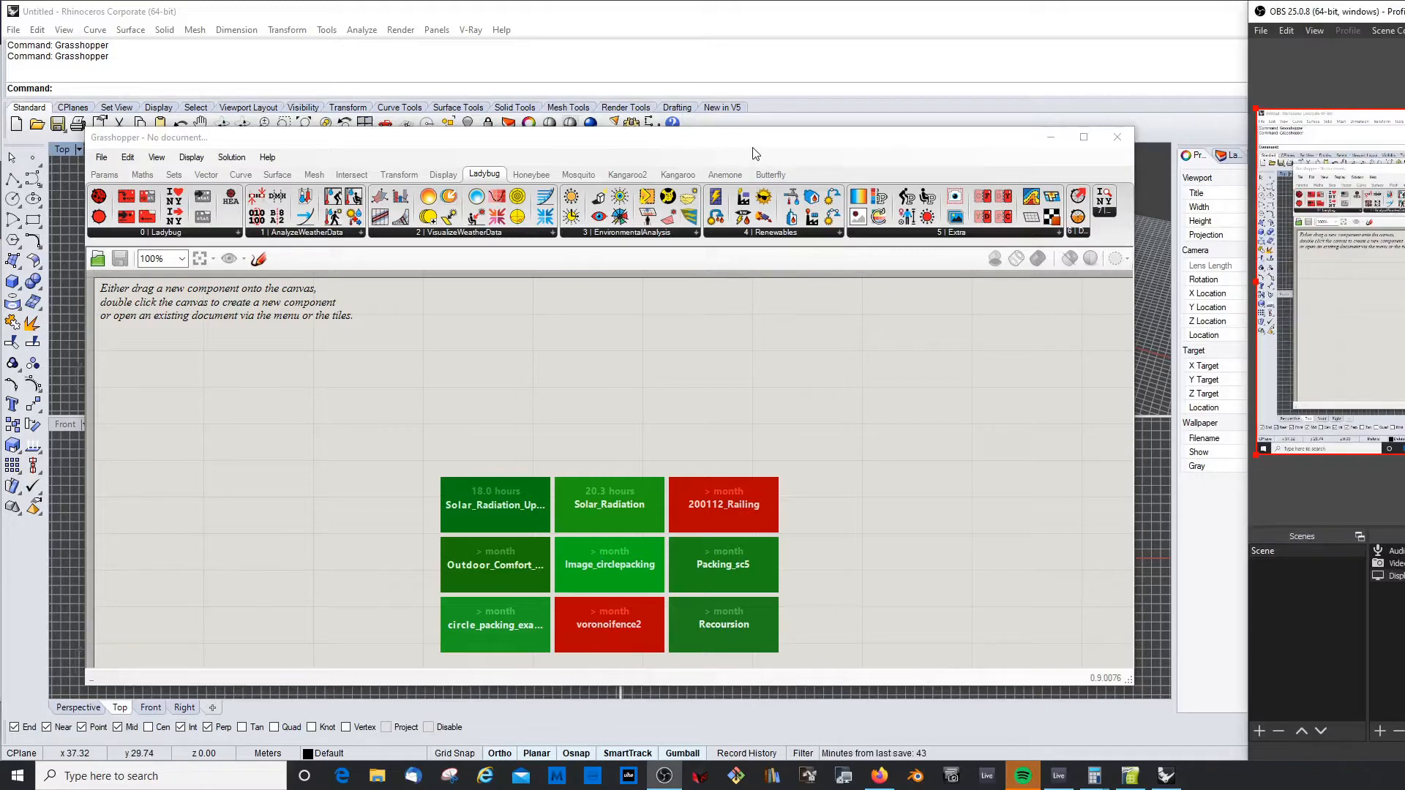
Place the main Ladybug_Ladybug component on the Grasshopper canvas
drag(756, 149, 788, 144)
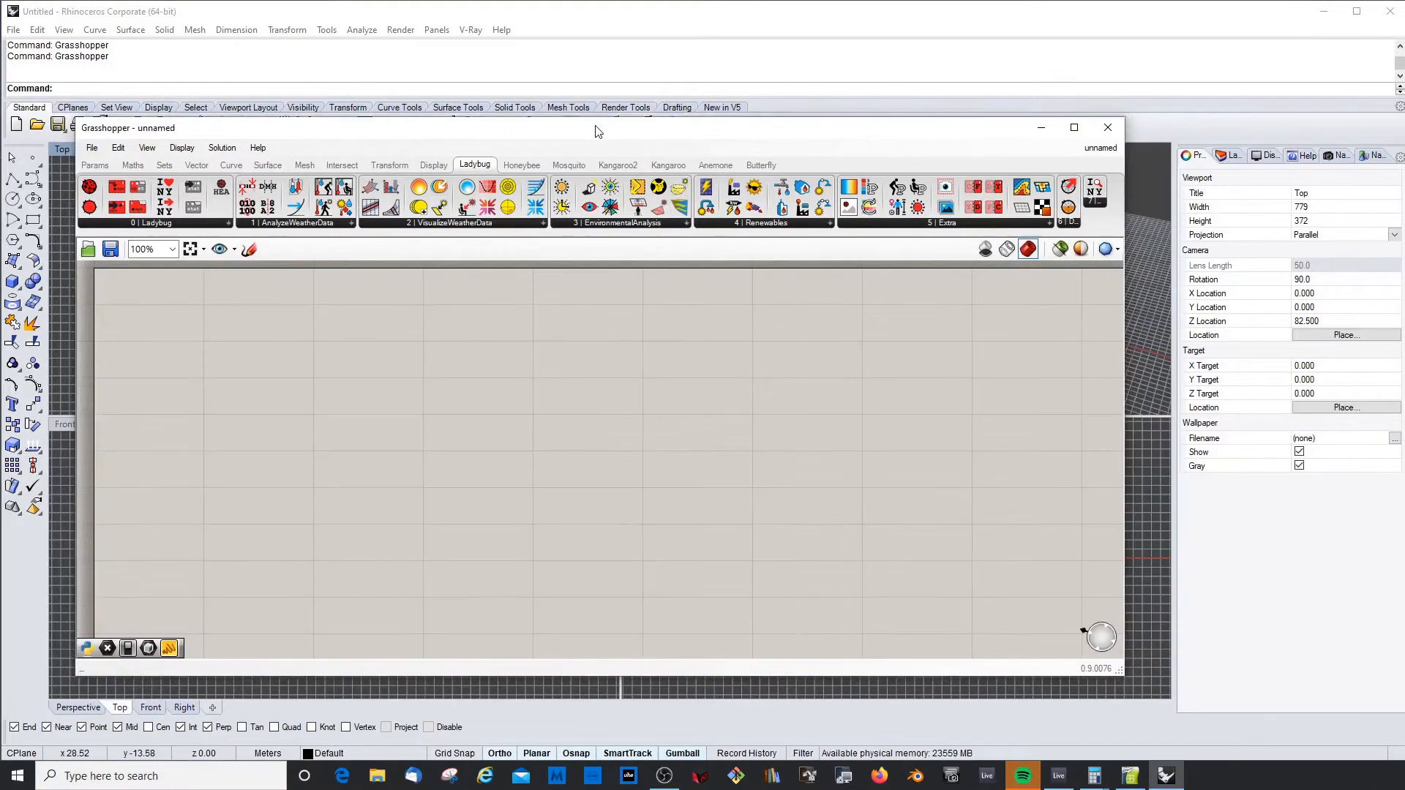
drag(596, 131, 595, 140)
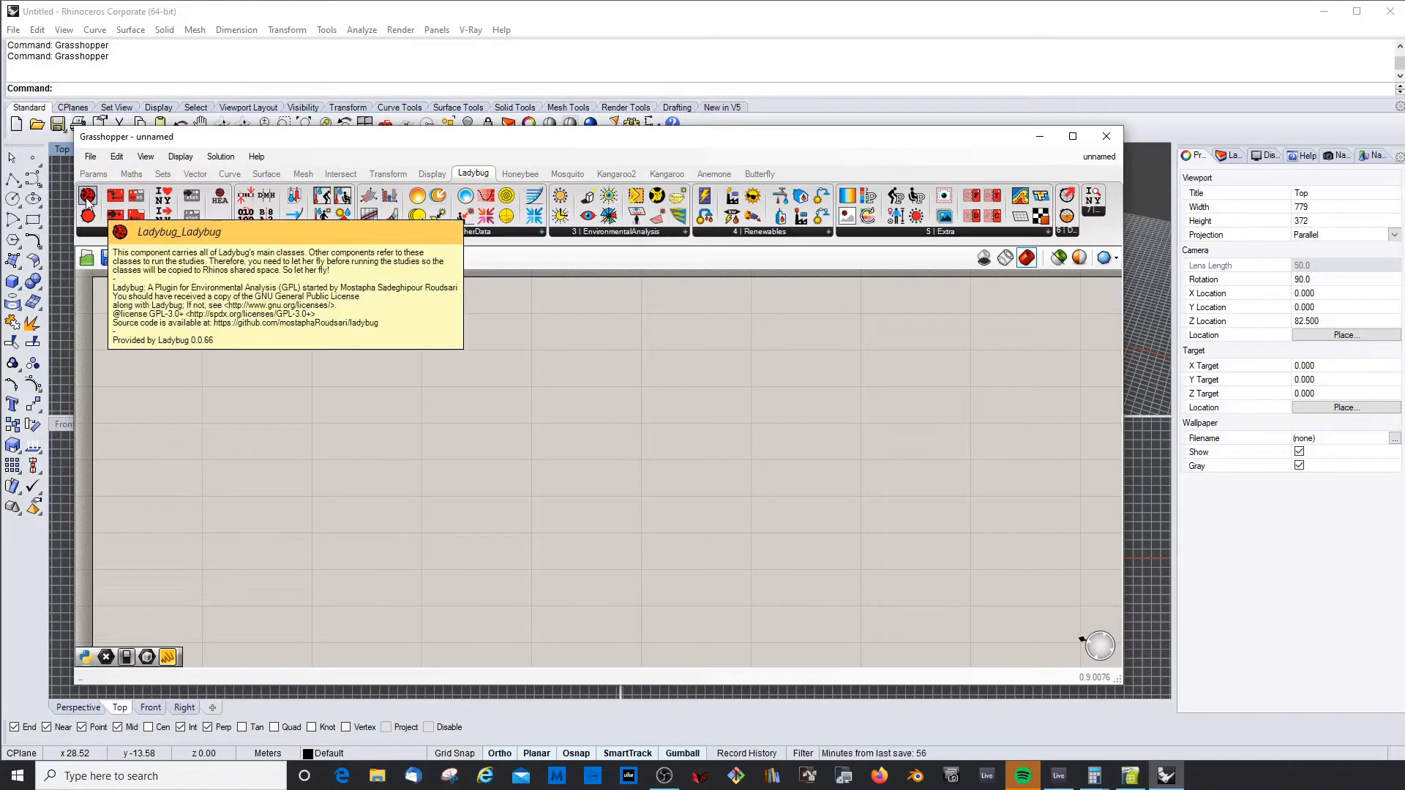
drag(89, 199, 332, 336)
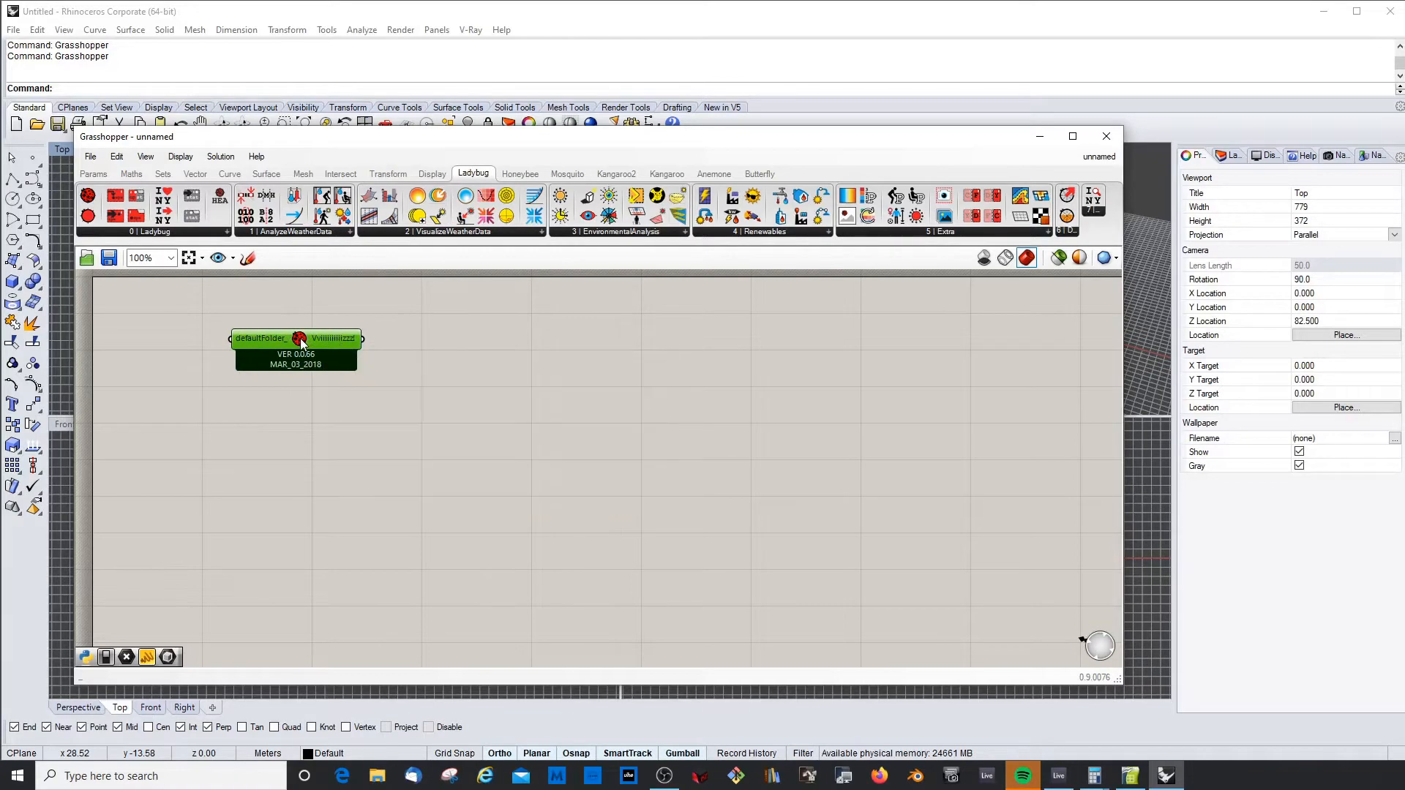
Examine the Ladybug component's Python source code and close the script editor
double_click(301, 341)
scroll(599, 392, down, 20)
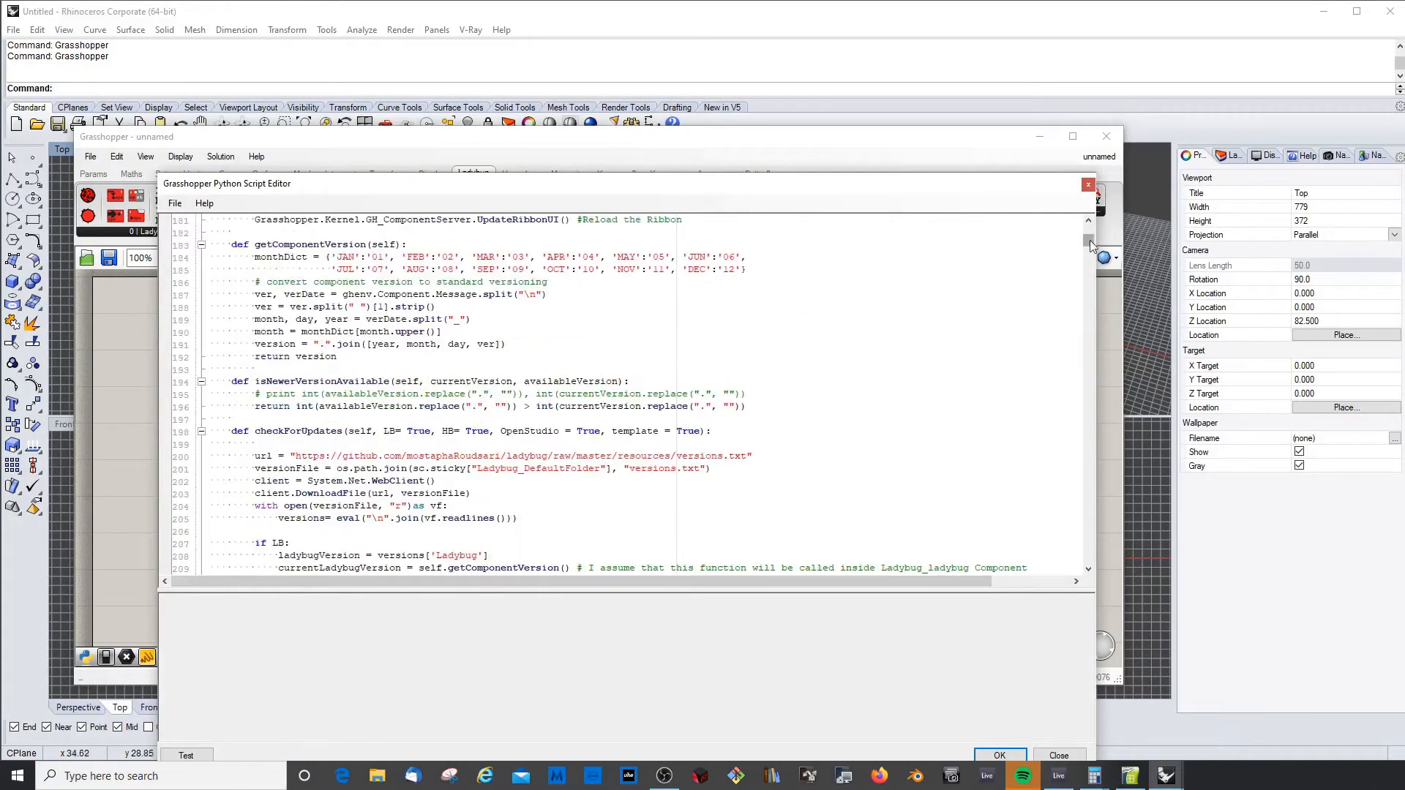
drag(1088, 241, 1066, 199)
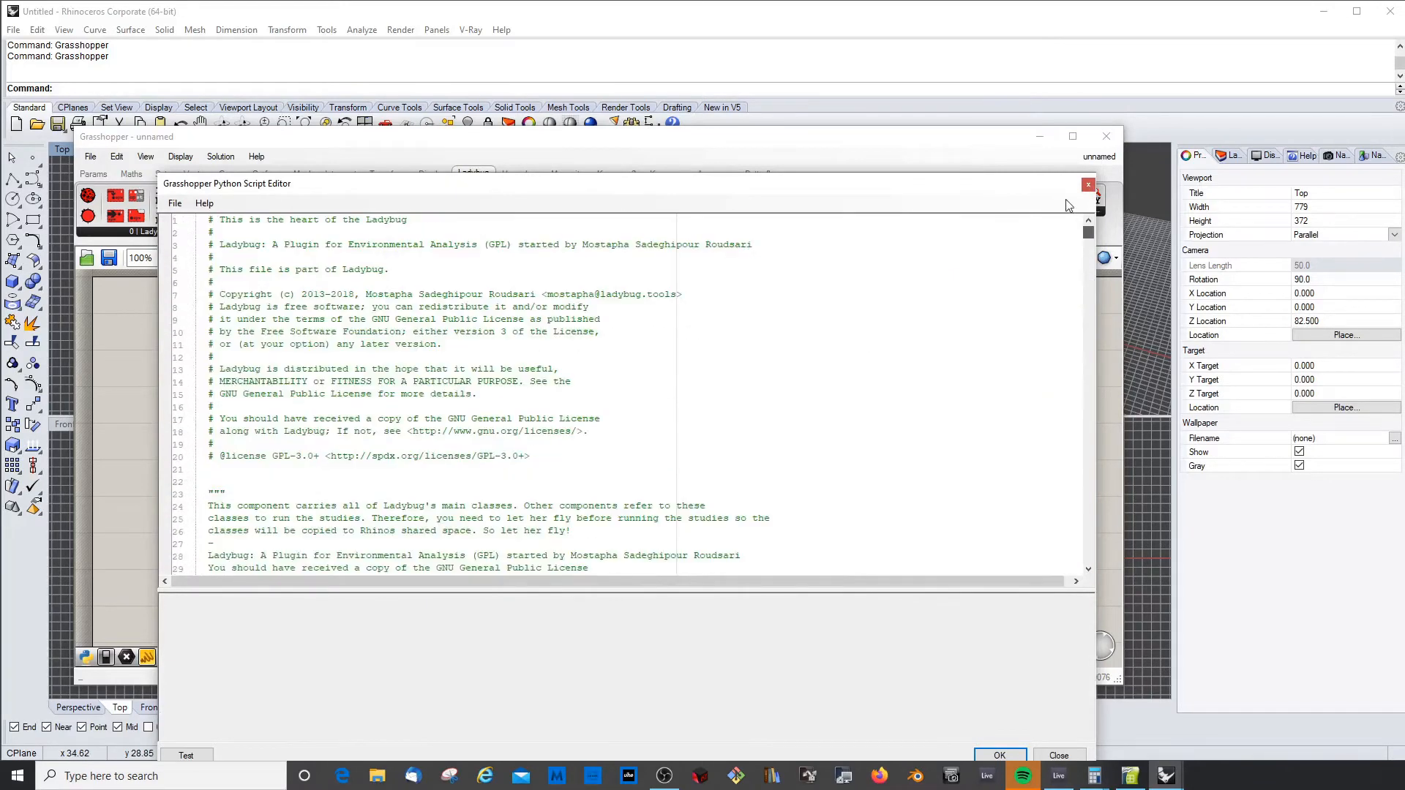
click(1088, 184)
Move the Ladybug component towards the upper-left corner of the canvas
drag(285, 341, 273, 341)
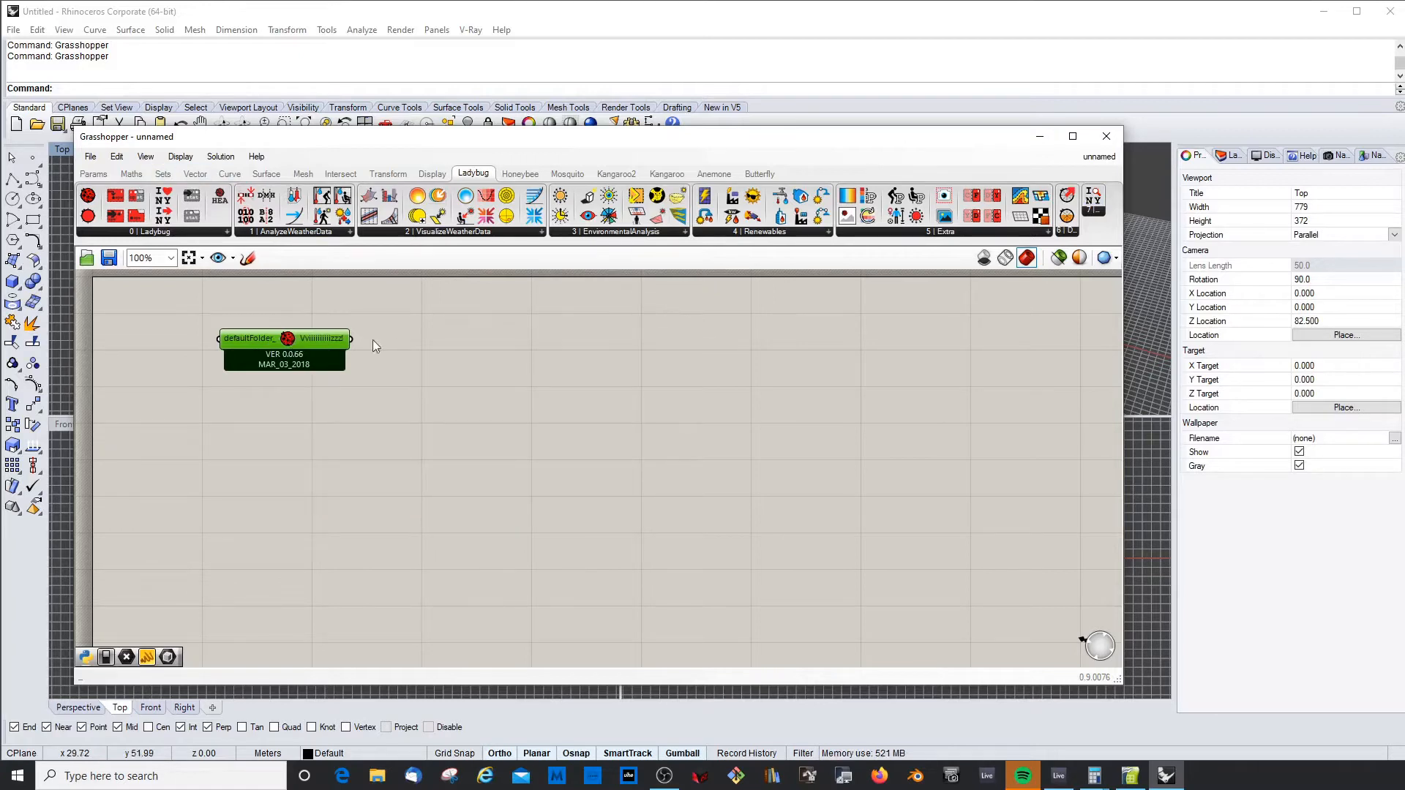
drag(313, 338, 281, 343)
mouse_move(192, 314)
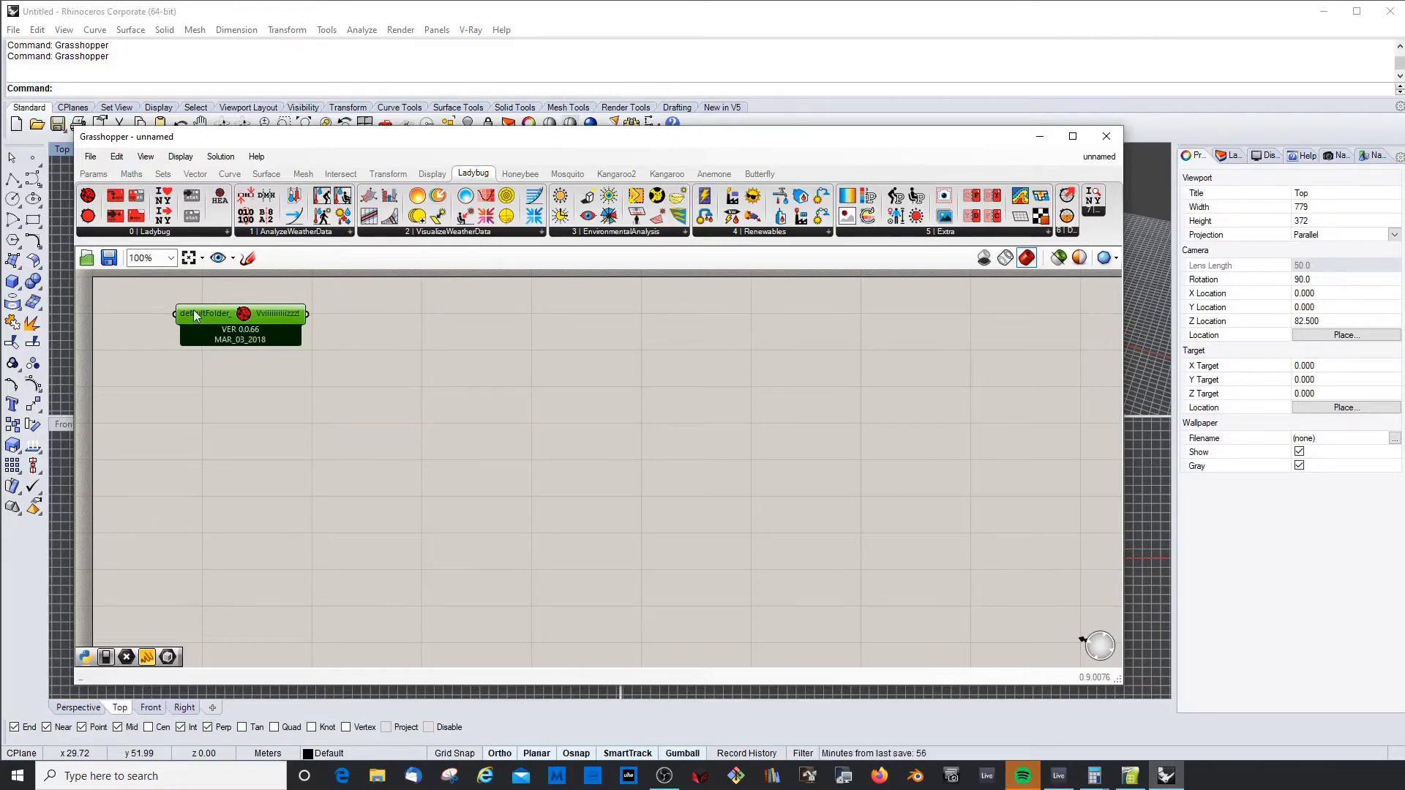
drag(193, 314, 203, 318)
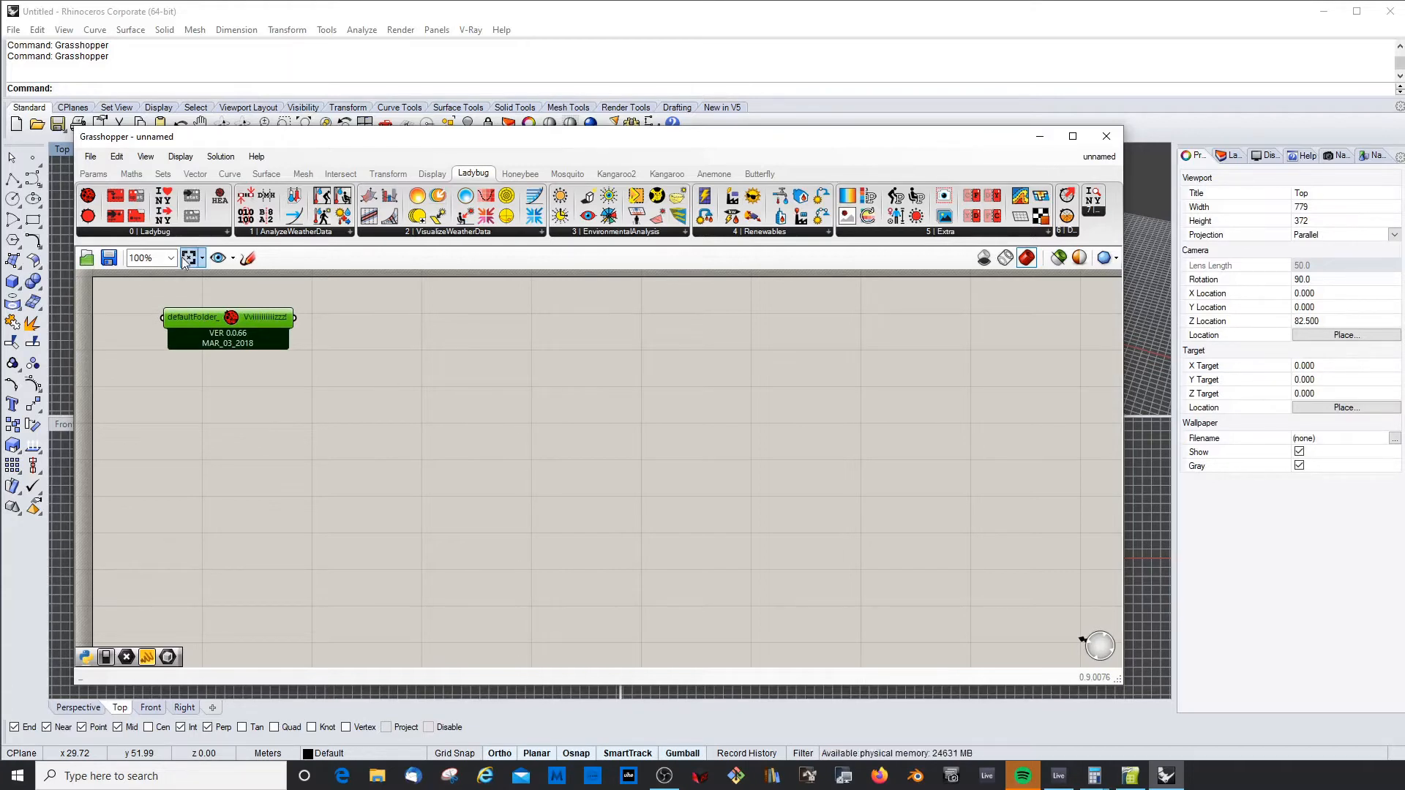
drag(252, 325, 246, 324)
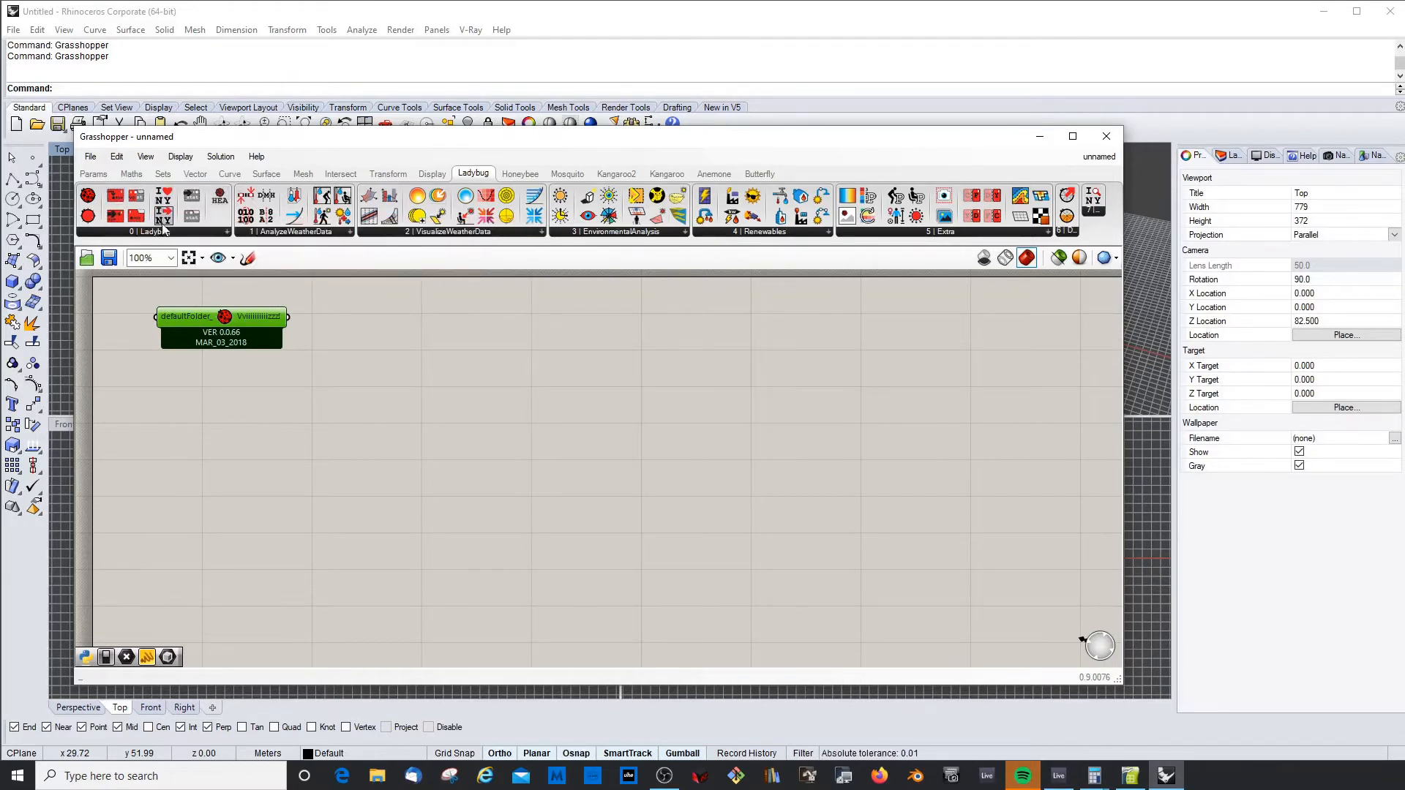
Add DownloadEPW and EPW+STAT components below the Ladybug component, and an importEPW component beside them
drag(117, 199, 255, 394)
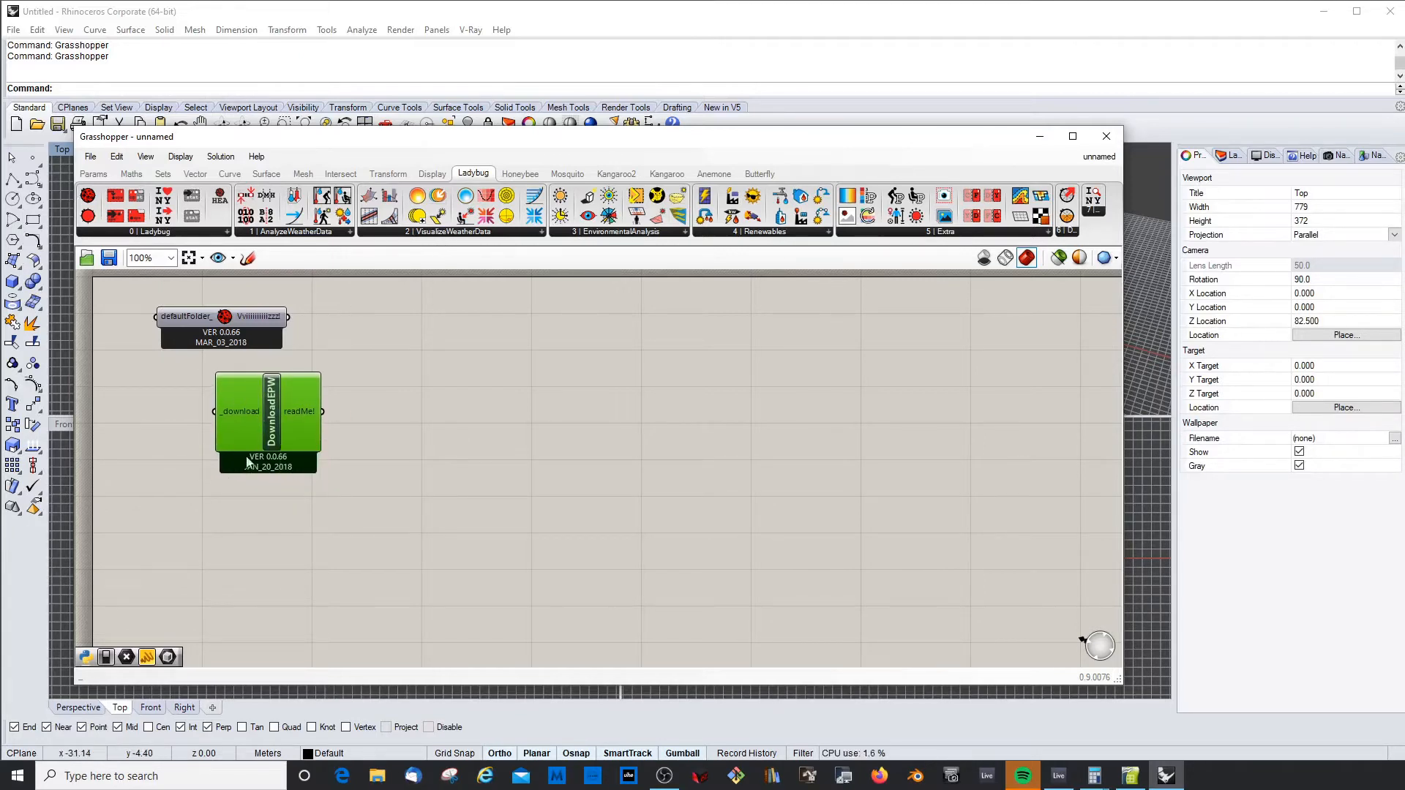
drag(276, 420, 231, 410)
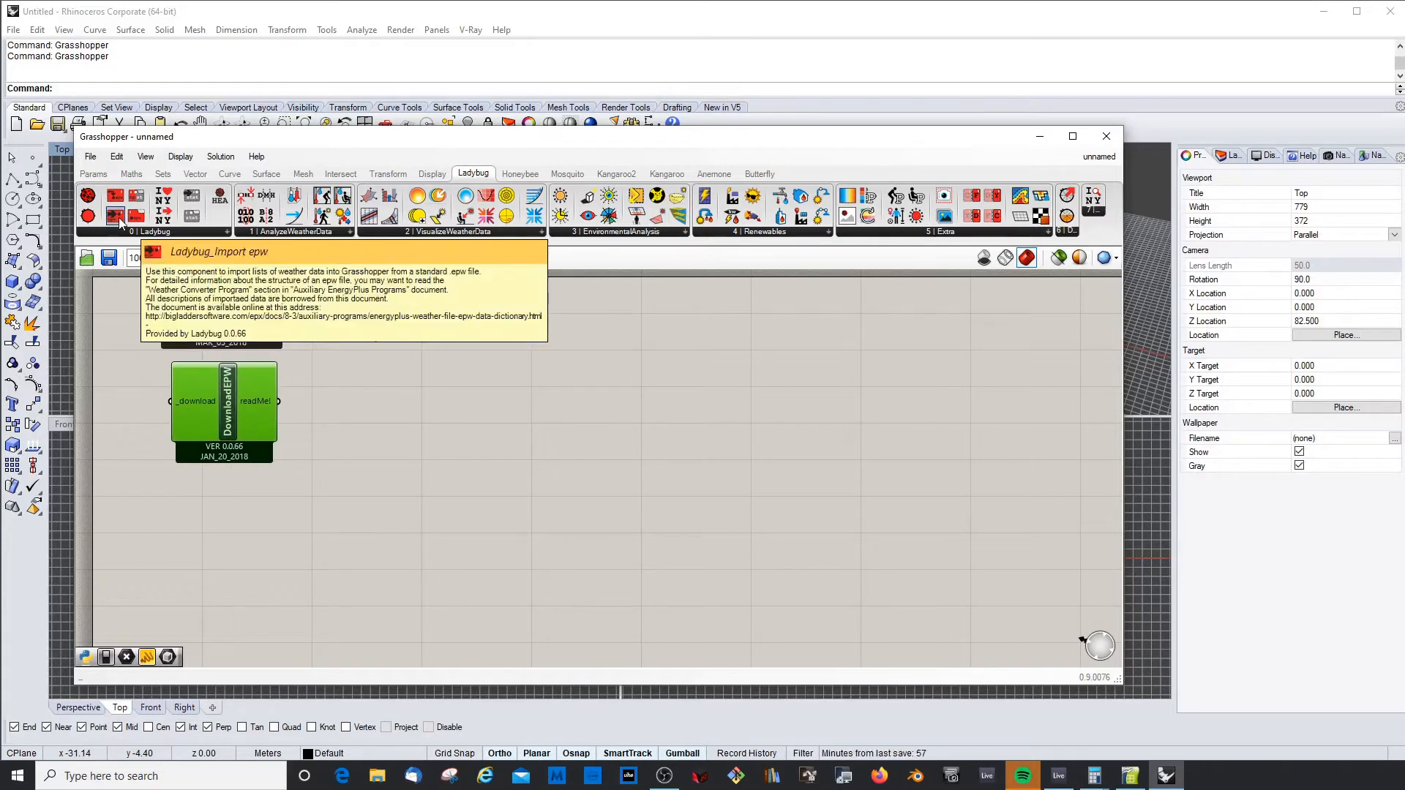
drag(121, 221, 341, 350)
drag(424, 450, 511, 402)
mouse_move(433, 438)
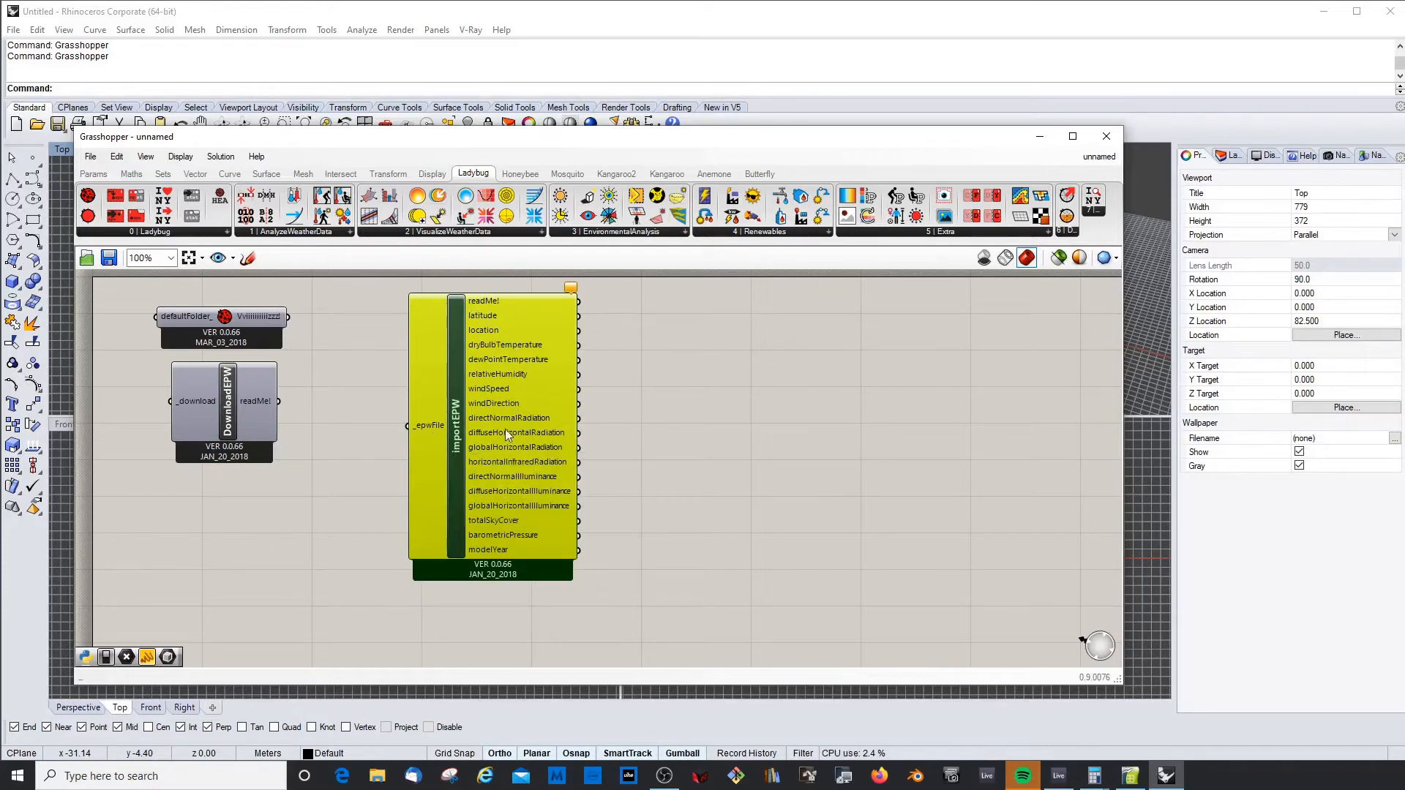
drag(507, 434, 555, 433)
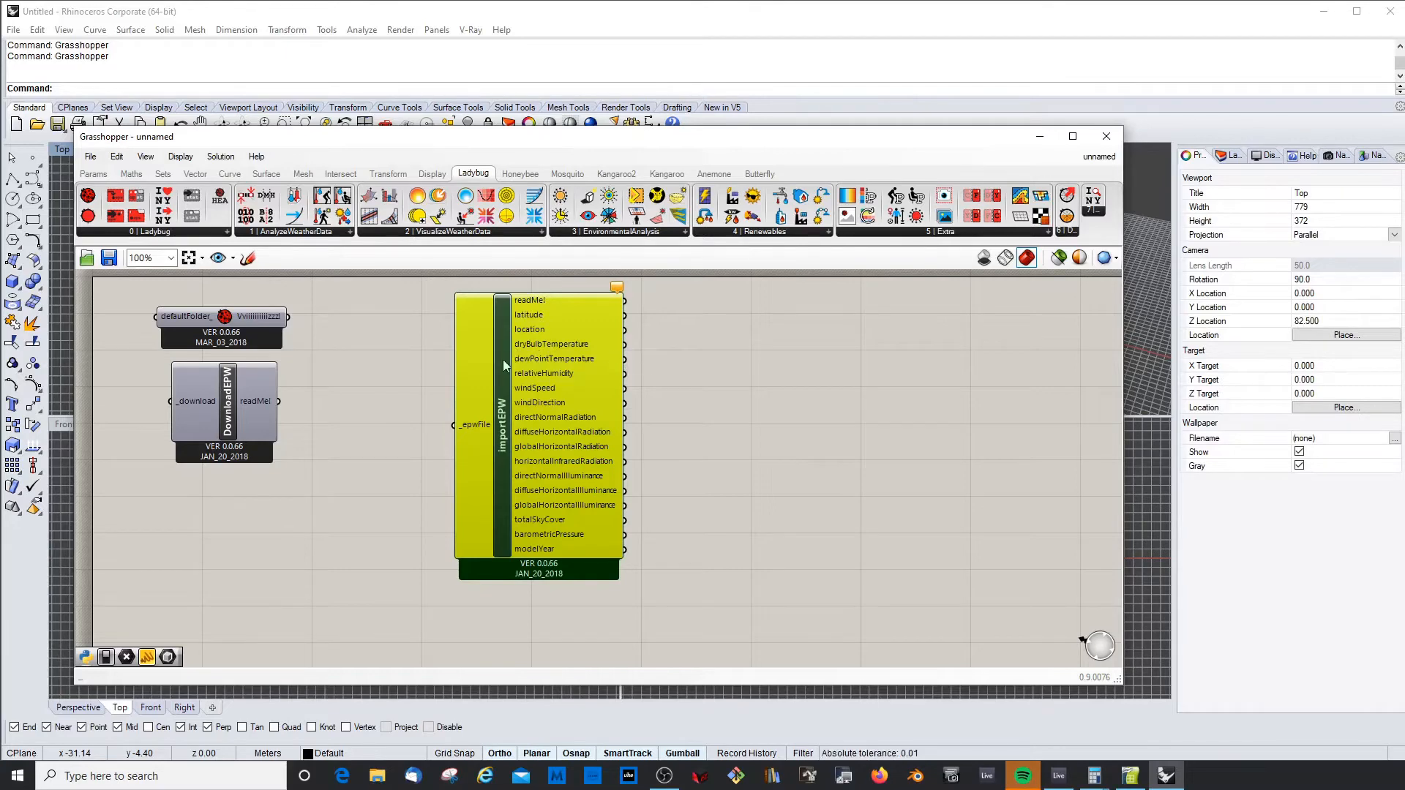
drag(504, 364, 514, 360)
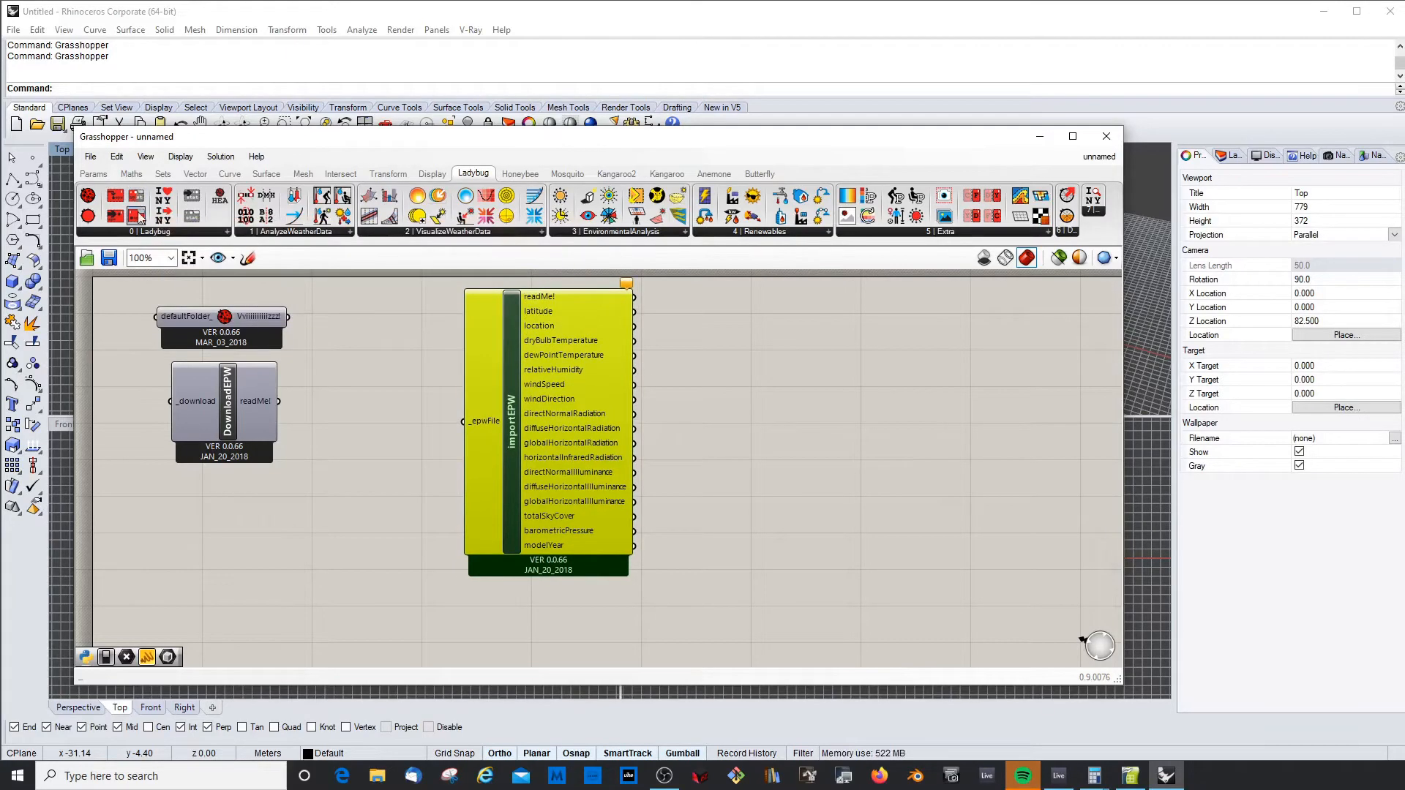
drag(137, 205, 226, 515)
Try feeding importEPW's _epwFile input from a new Open weather file component, and remove that component
drag(136, 215, 343, 565)
drag(587, 503, 714, 500)
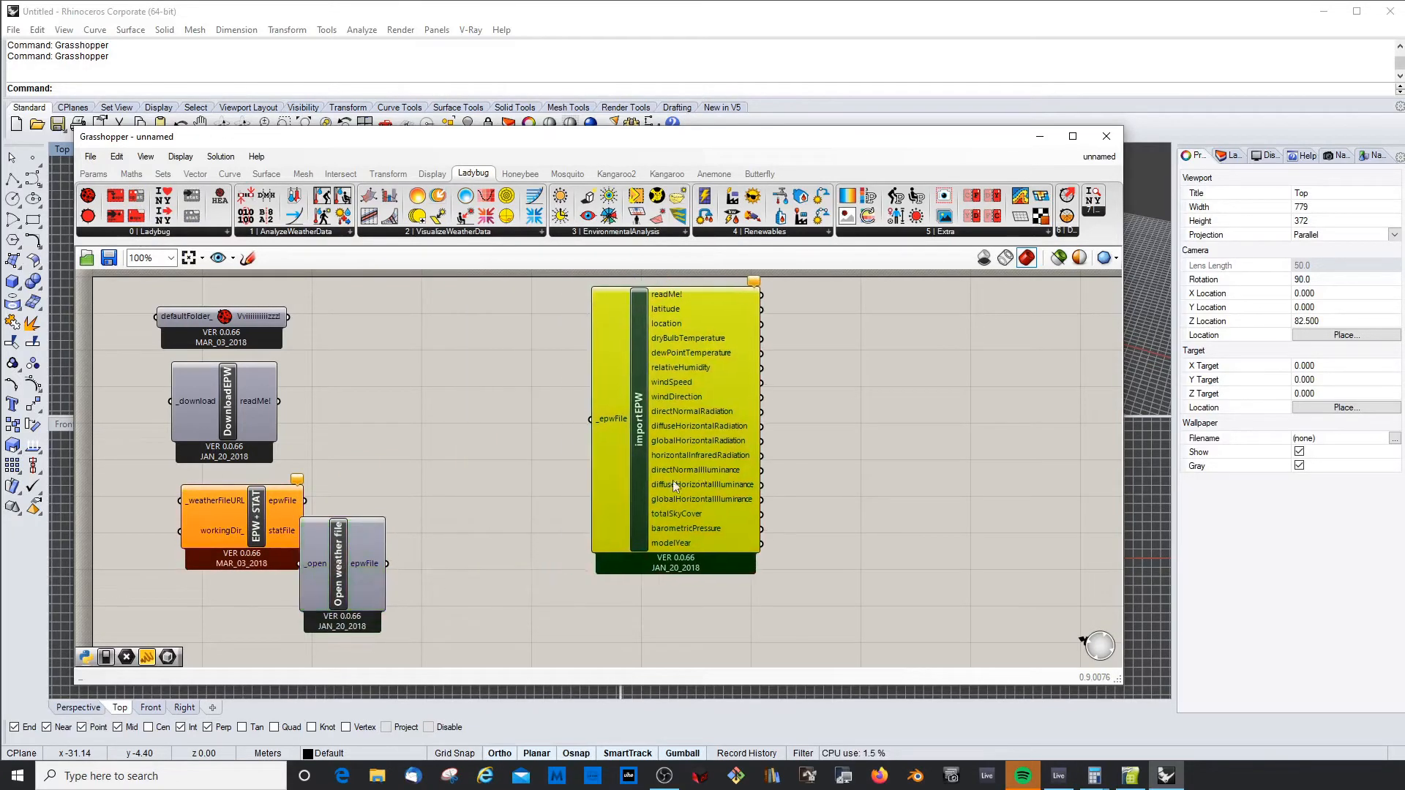
drag(358, 551, 467, 404)
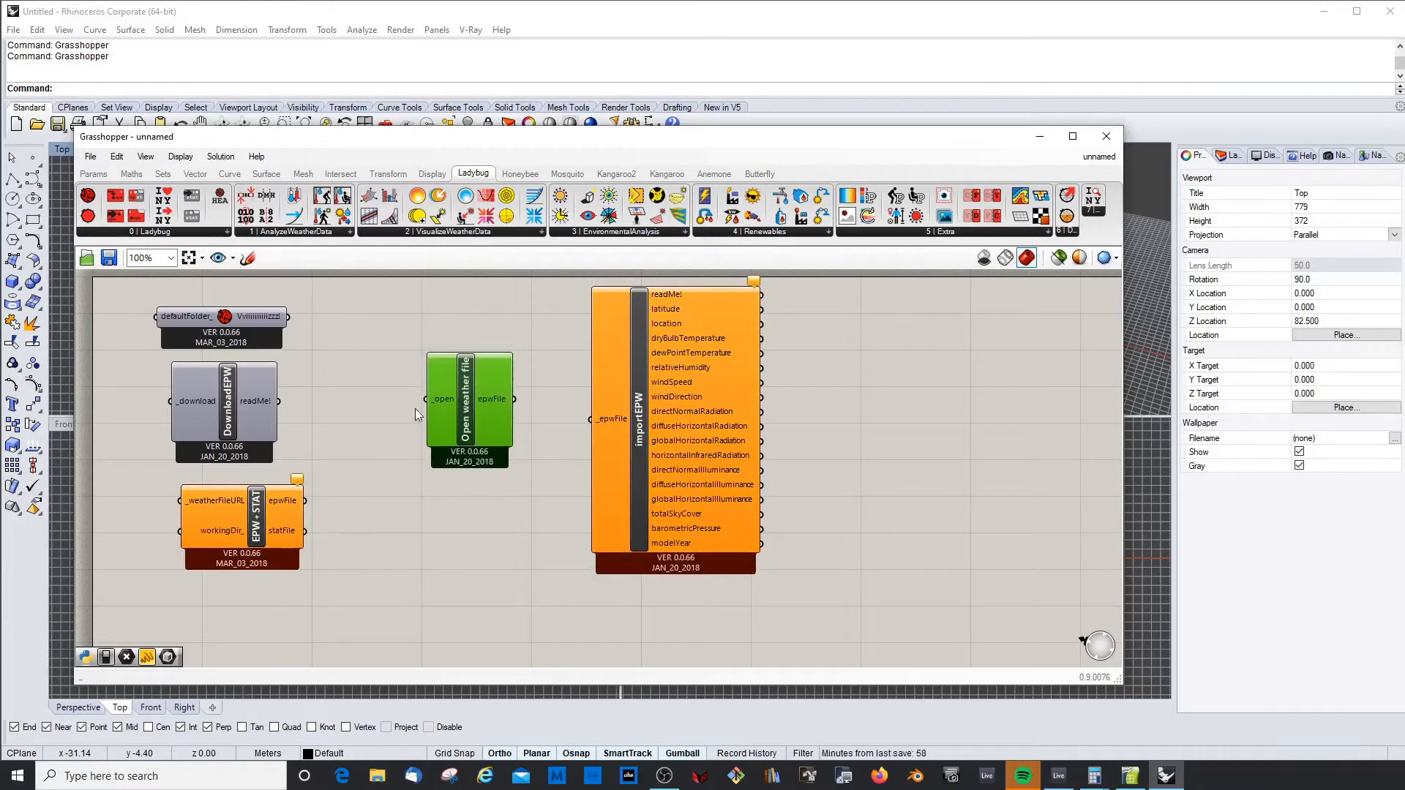
mouse_move(442, 399)
drag(496, 407, 584, 429)
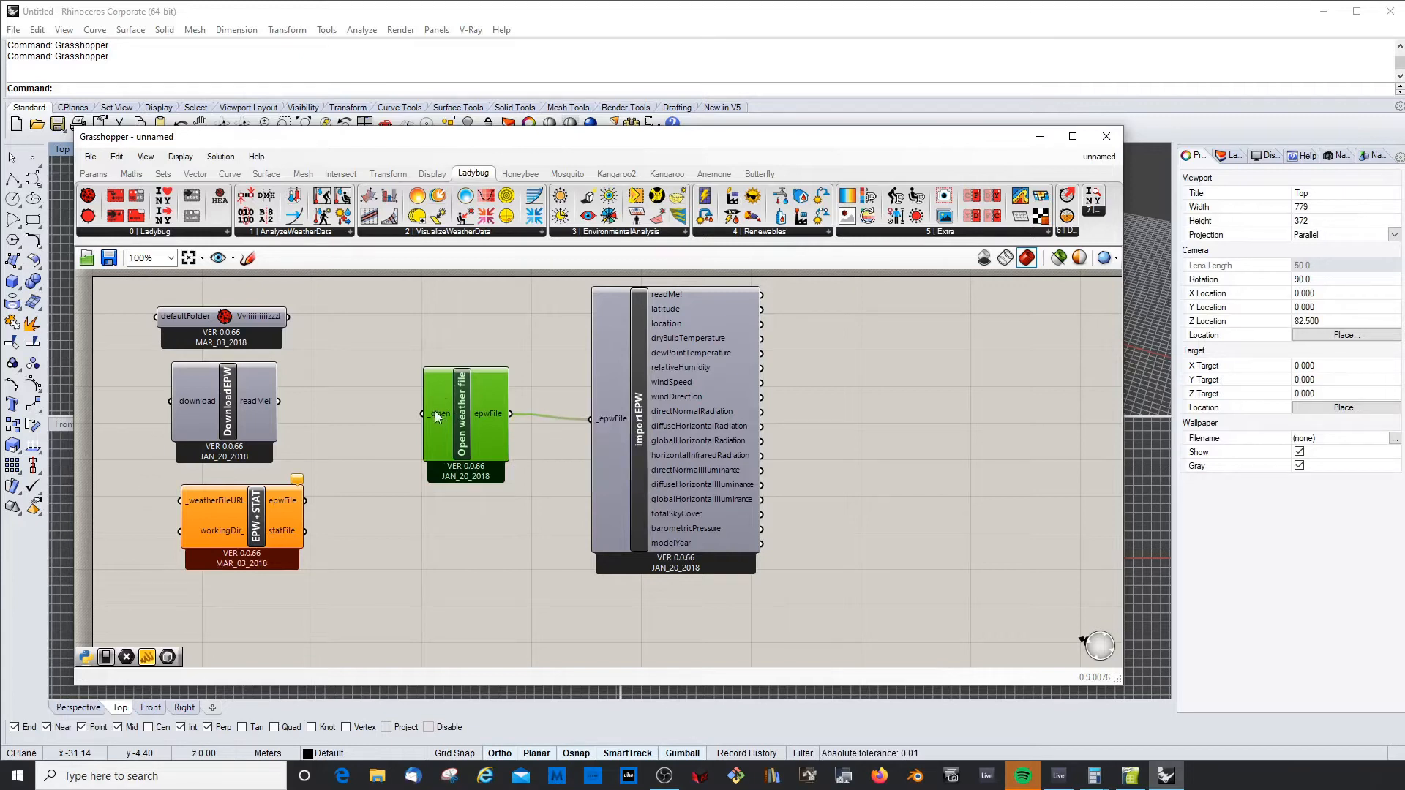
mouse_move(487, 394)
mouse_down()
mouse_move(460, 401)
mouse_move(482, 395)
mouse_up()
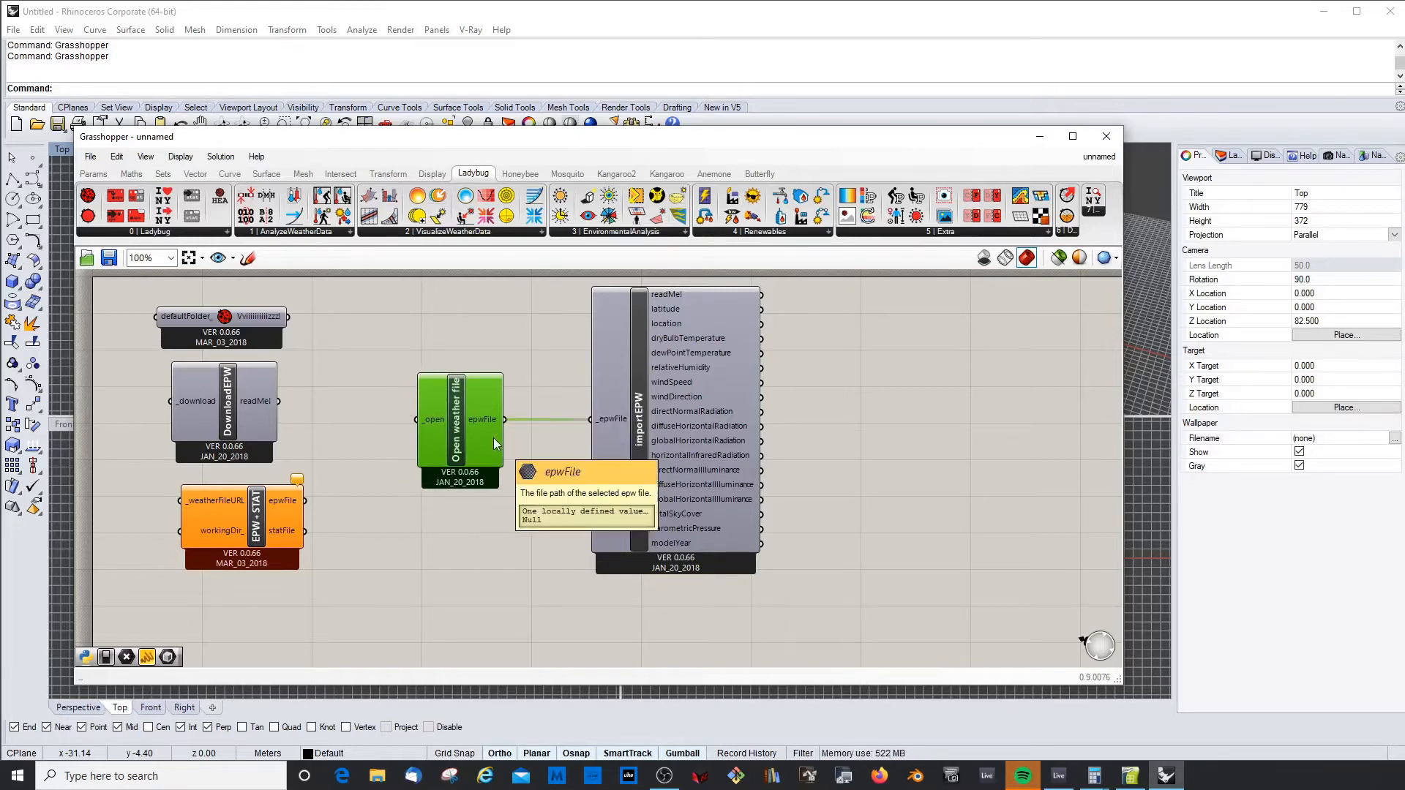
key(Delete)
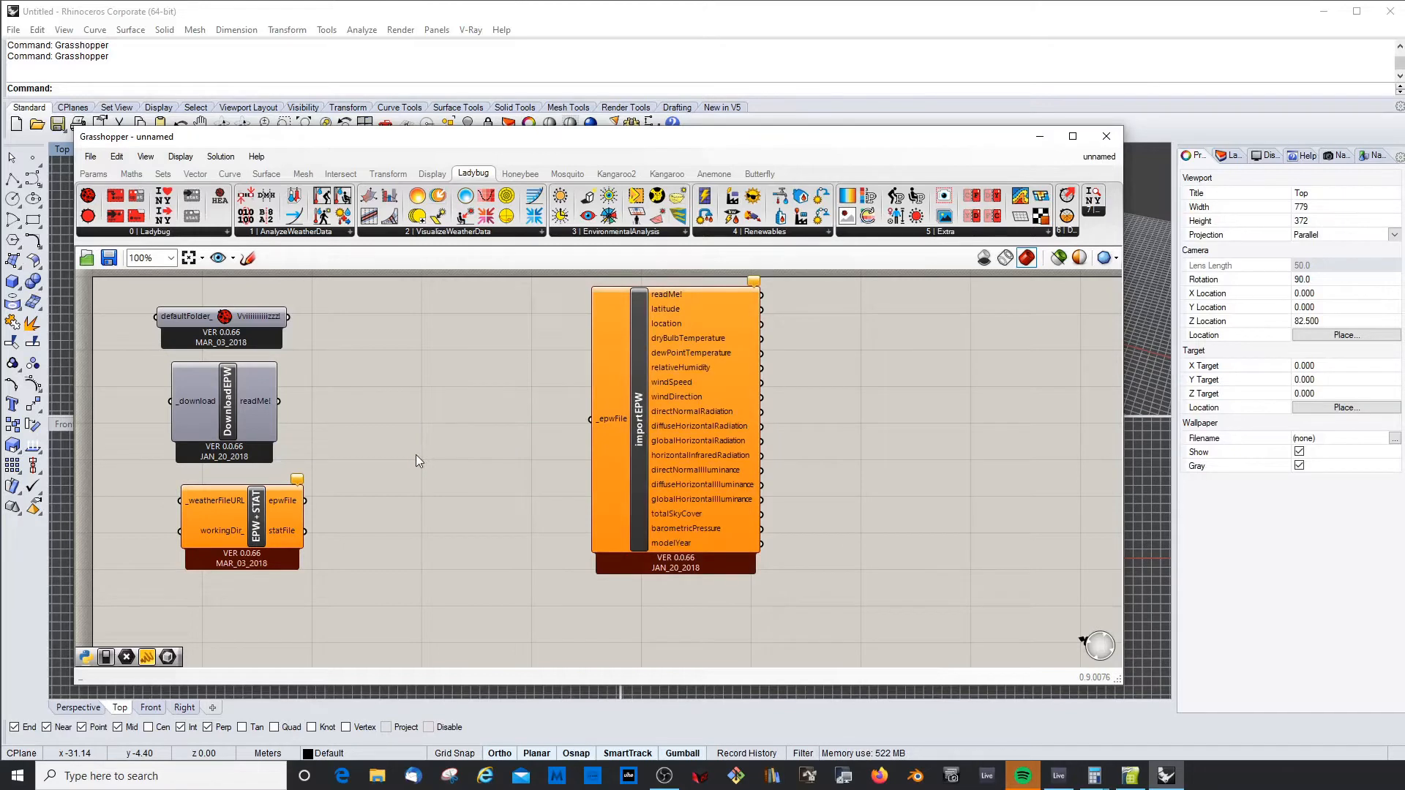
Rearrange the canvas with the Ladybug component in the upper-left corner and DownloadEPW above EPW+STAT, midway between it and importEPW
drag(638, 458, 605, 472)
drag(232, 530, 214, 533)
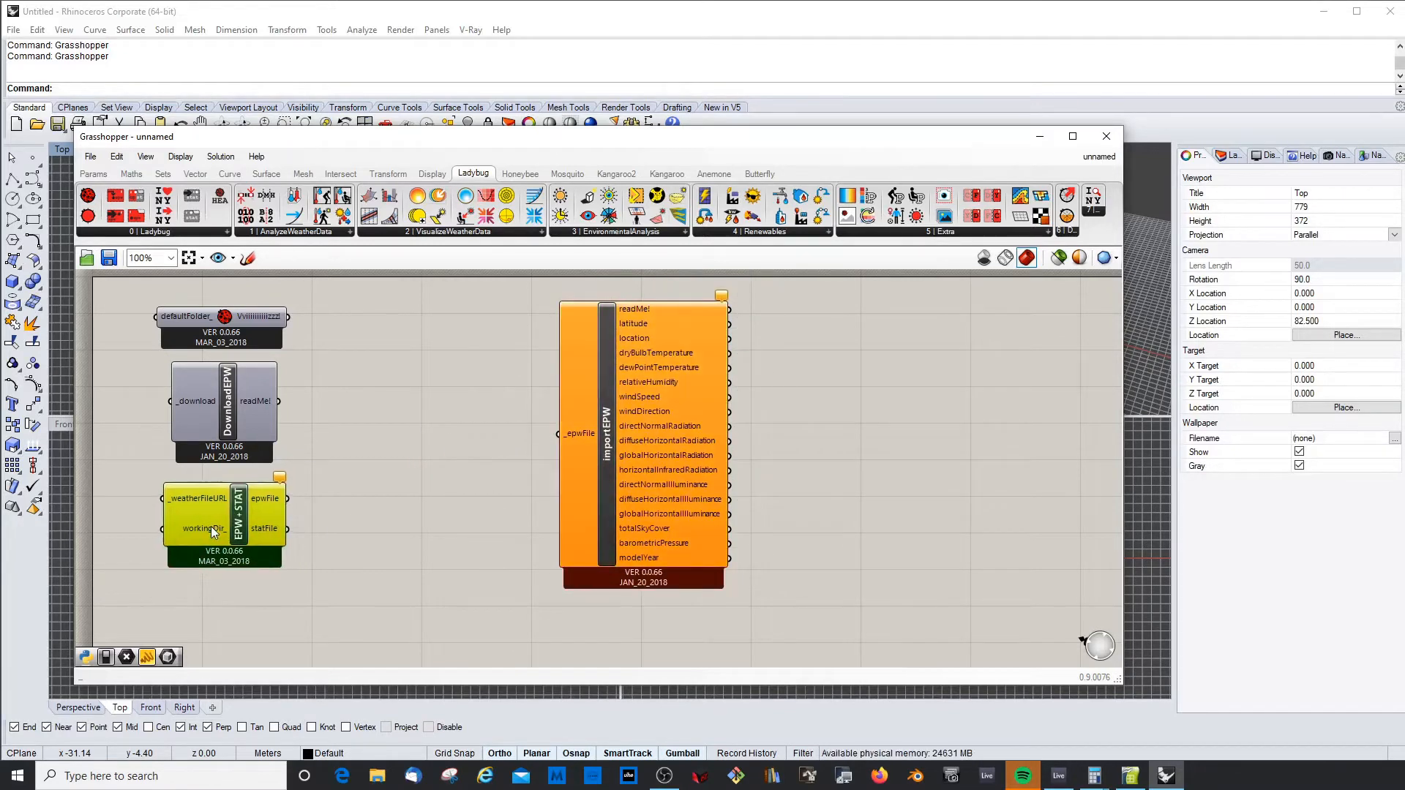
drag(237, 418, 243, 419)
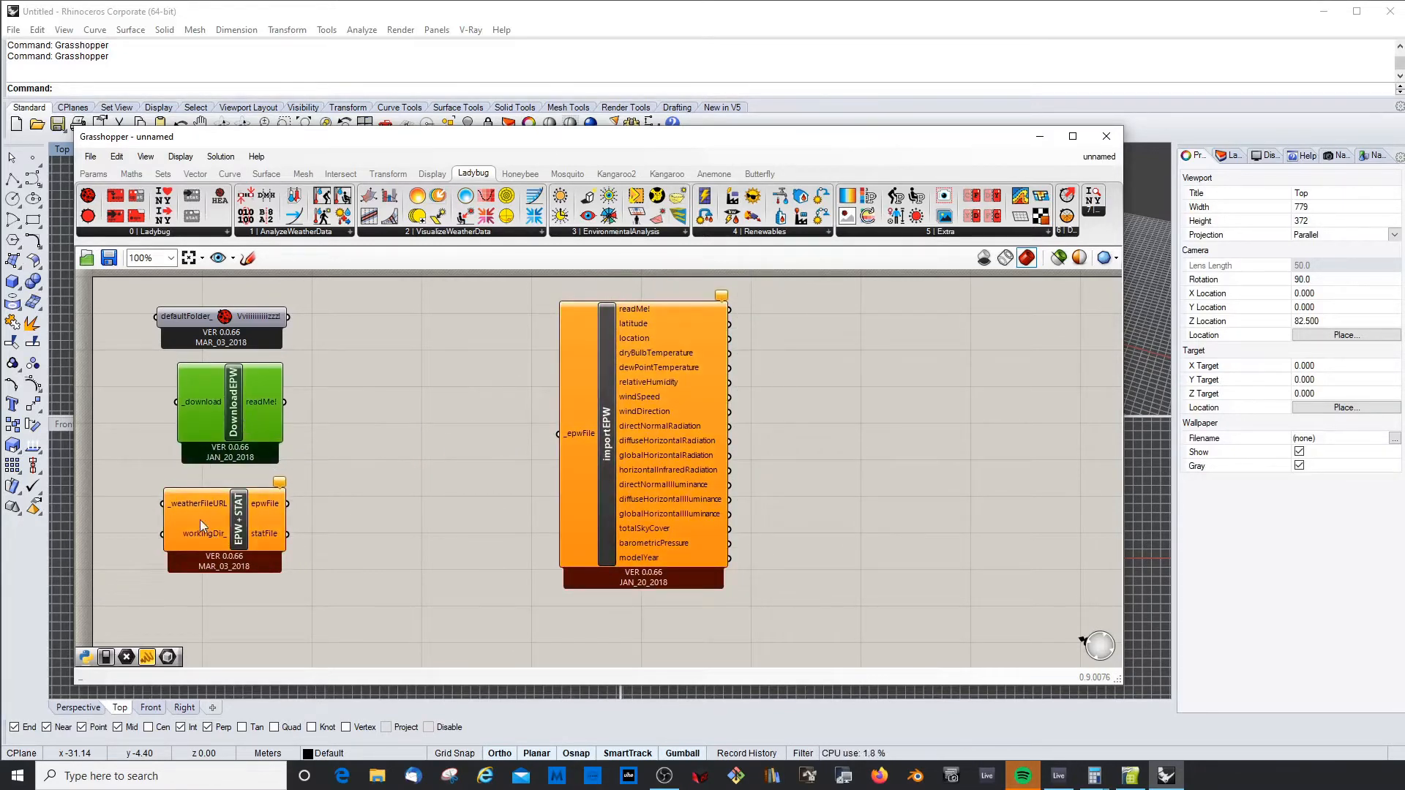
drag(204, 515, 209, 509)
drag(252, 322, 264, 320)
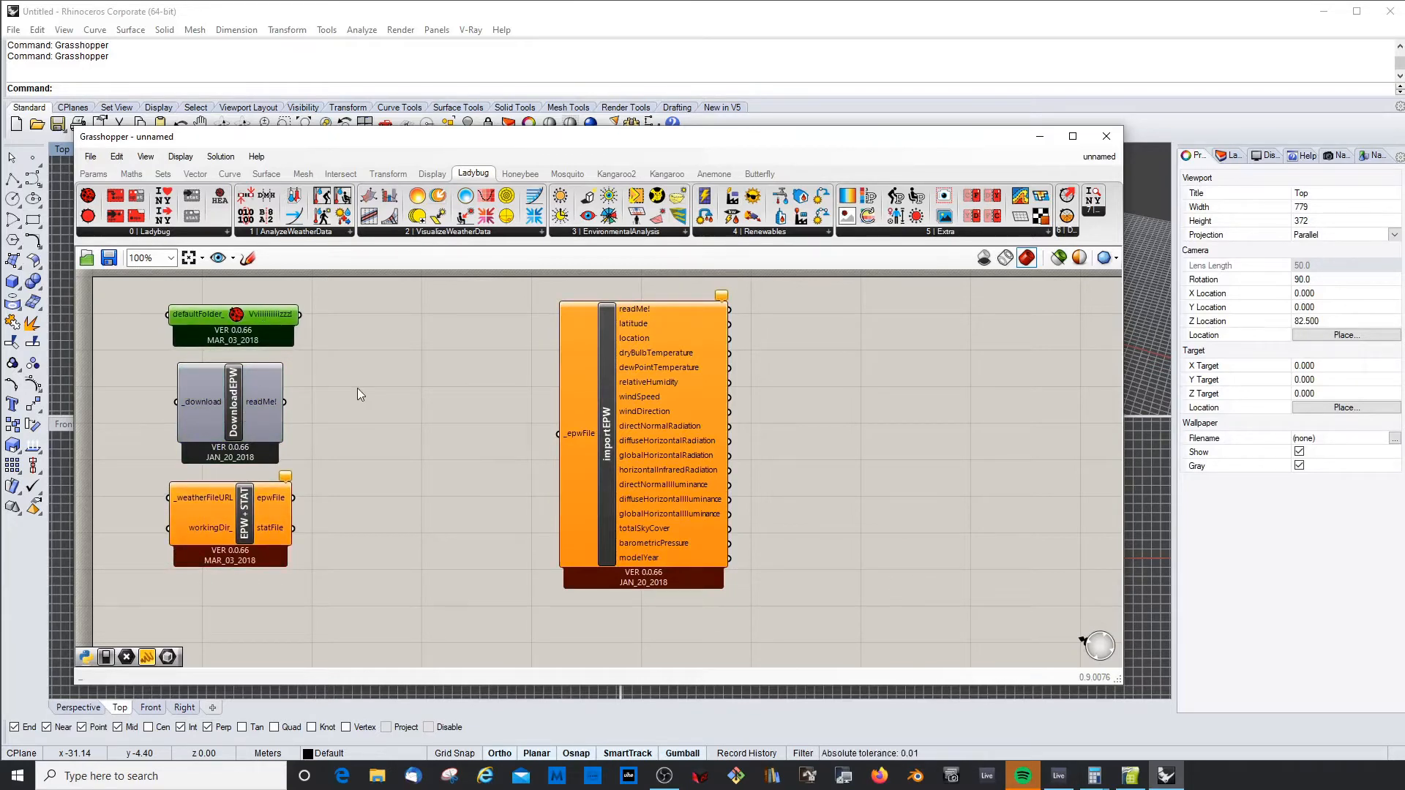
drag(245, 402, 328, 397)
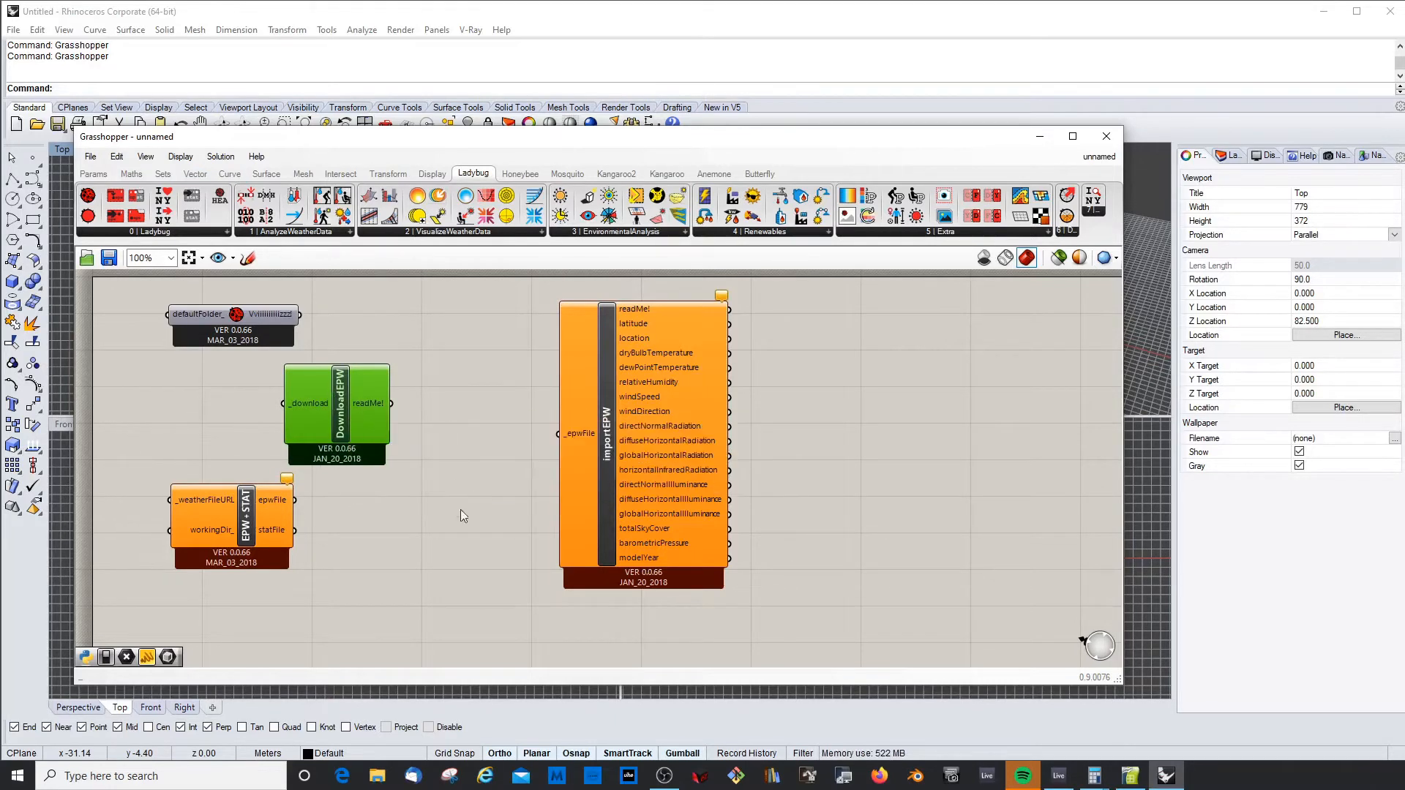
drag(194, 505, 291, 525)
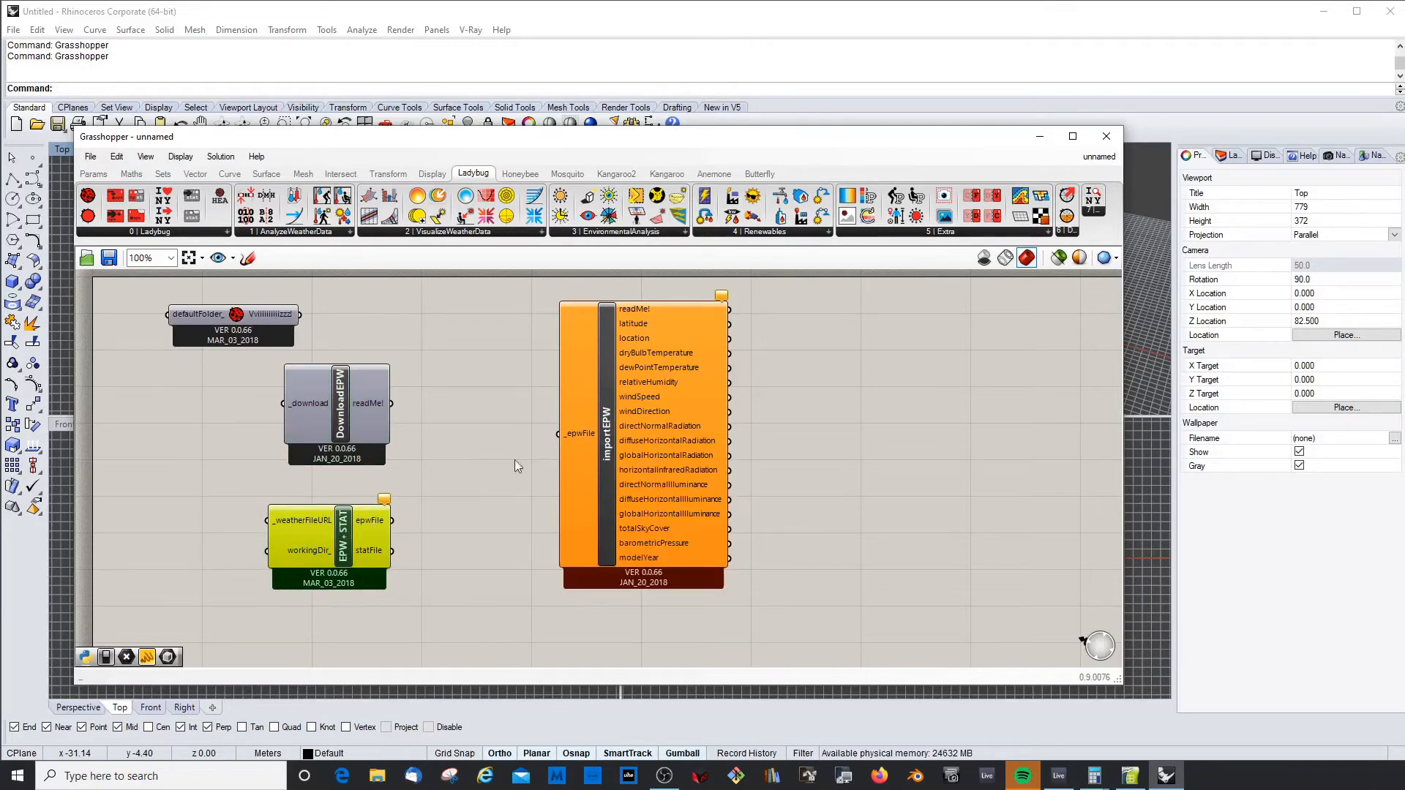
drag(344, 542, 350, 530)
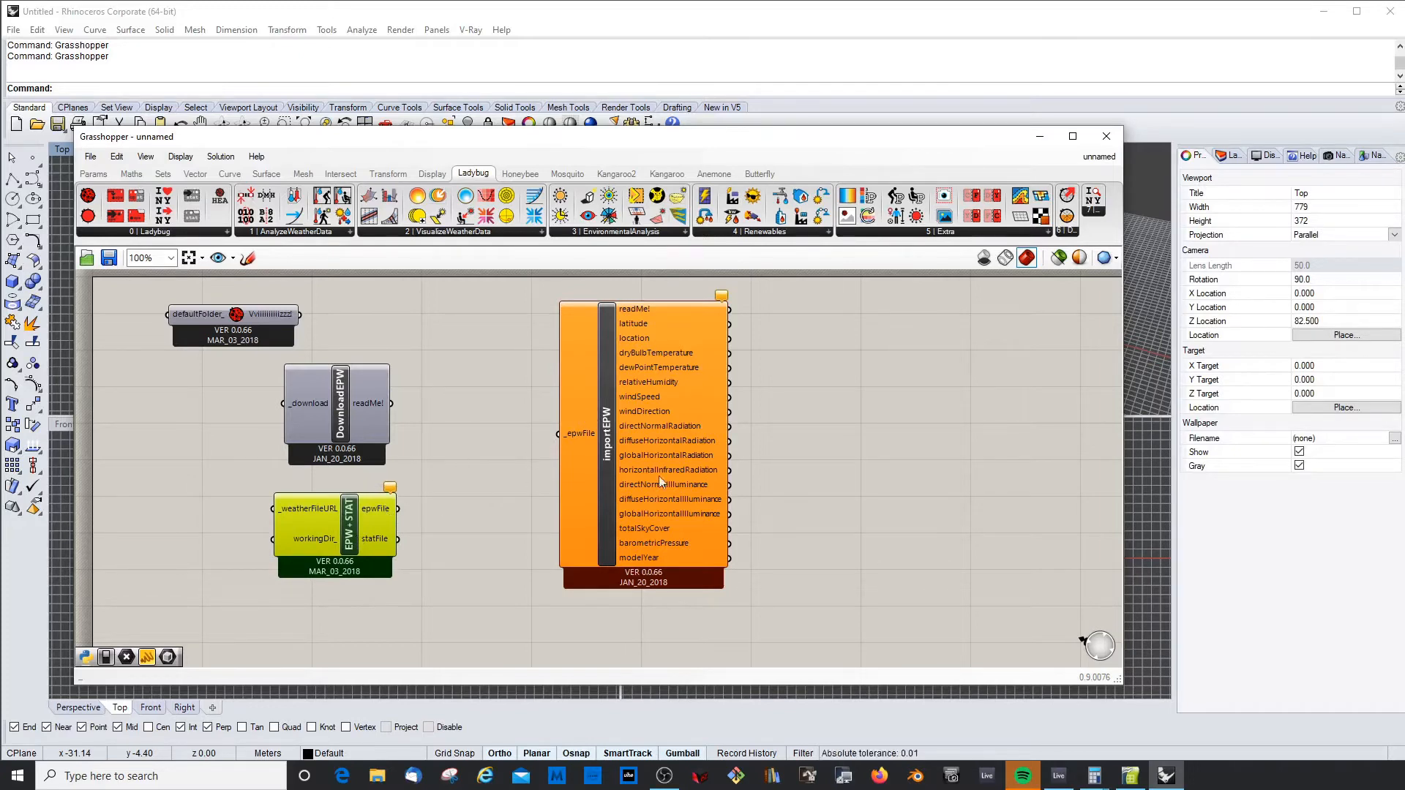
drag(330, 408, 333, 401)
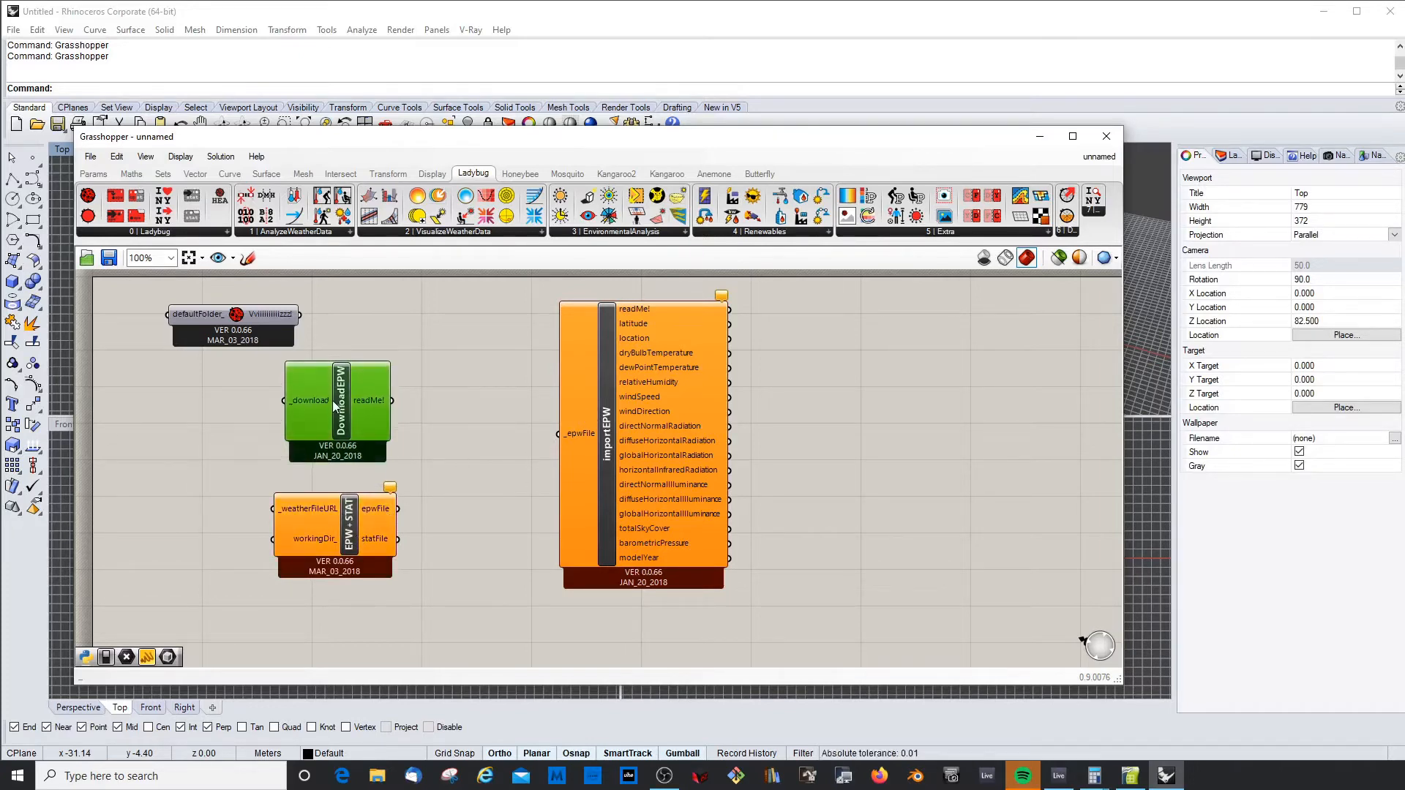
drag(635, 417, 657, 417)
drag(319, 521, 366, 520)
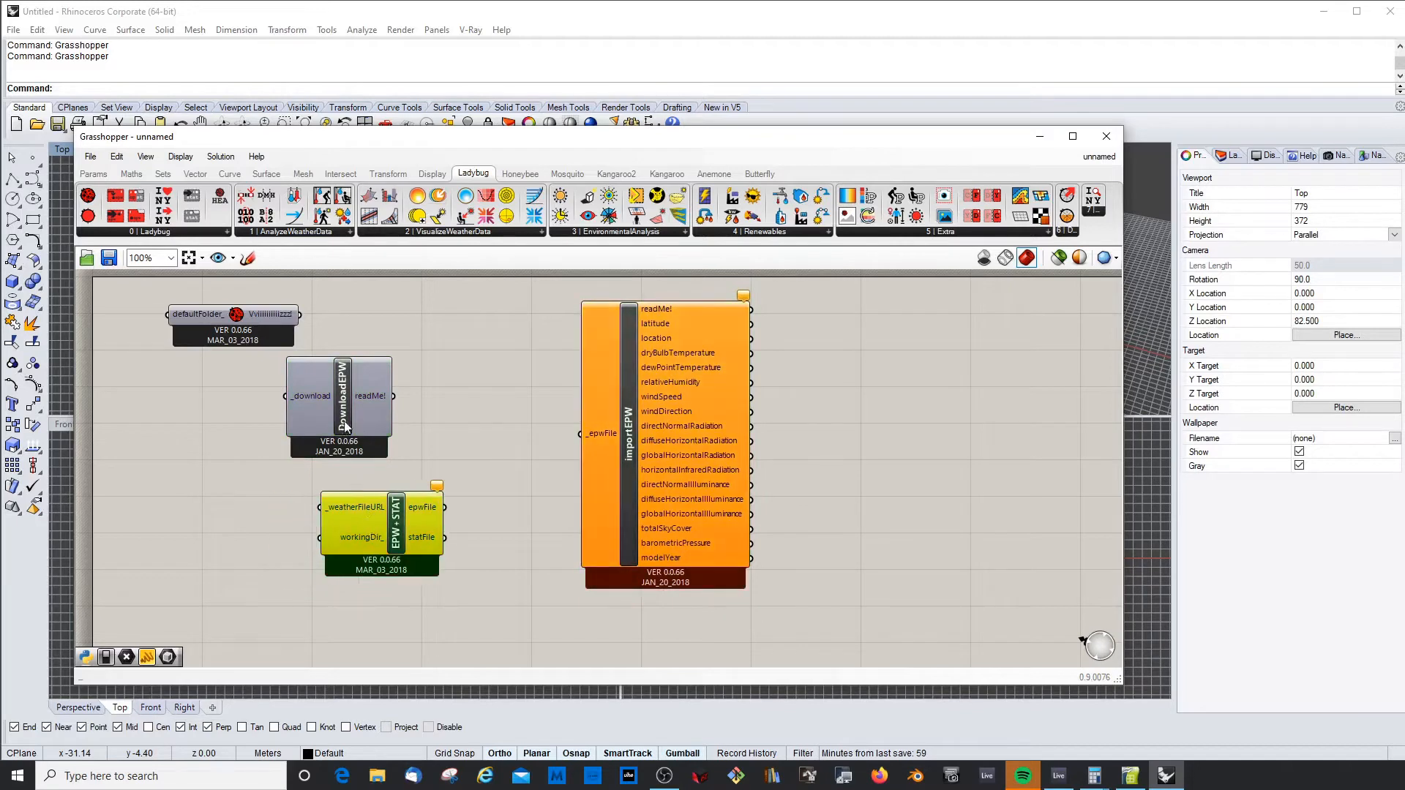
drag(345, 420, 387, 417)
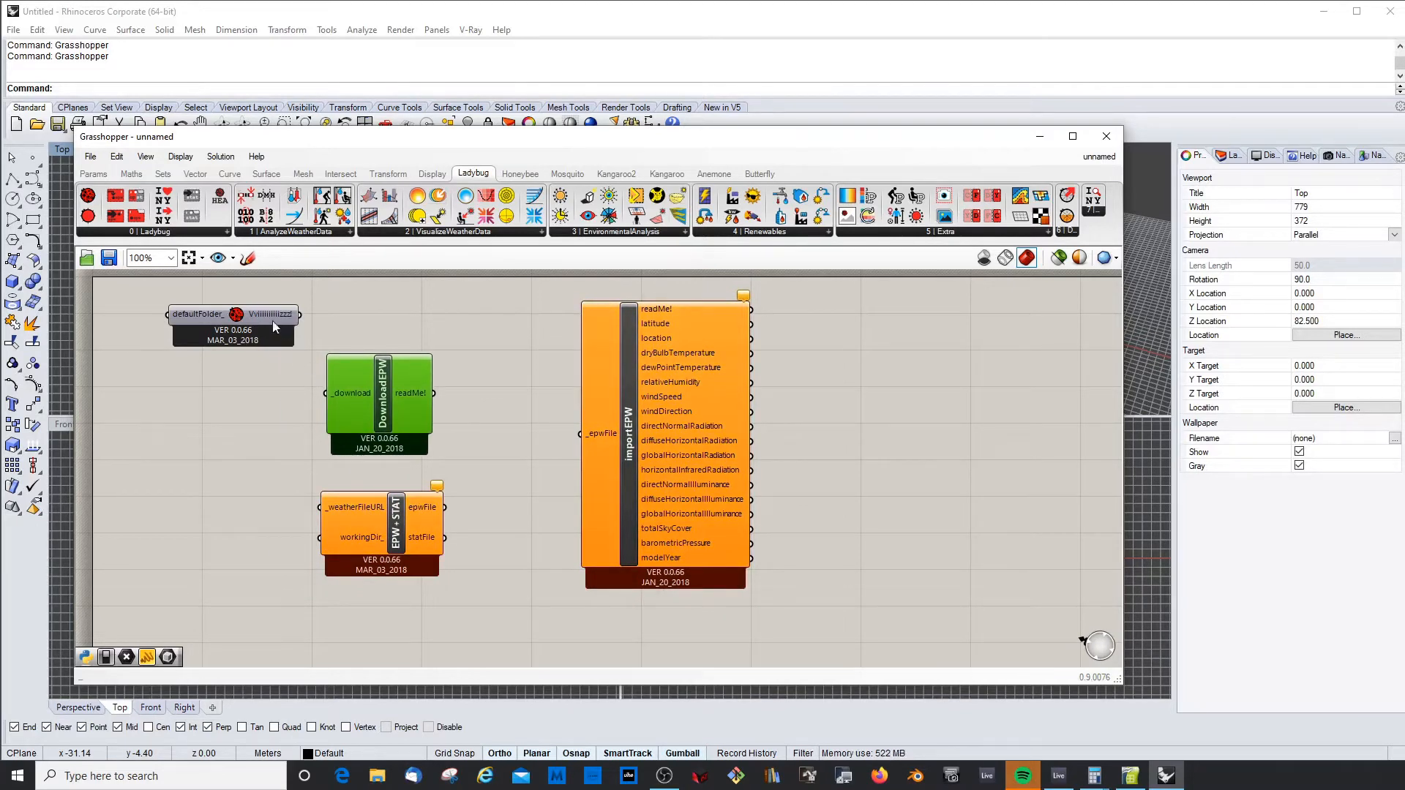
drag(275, 327, 221, 308)
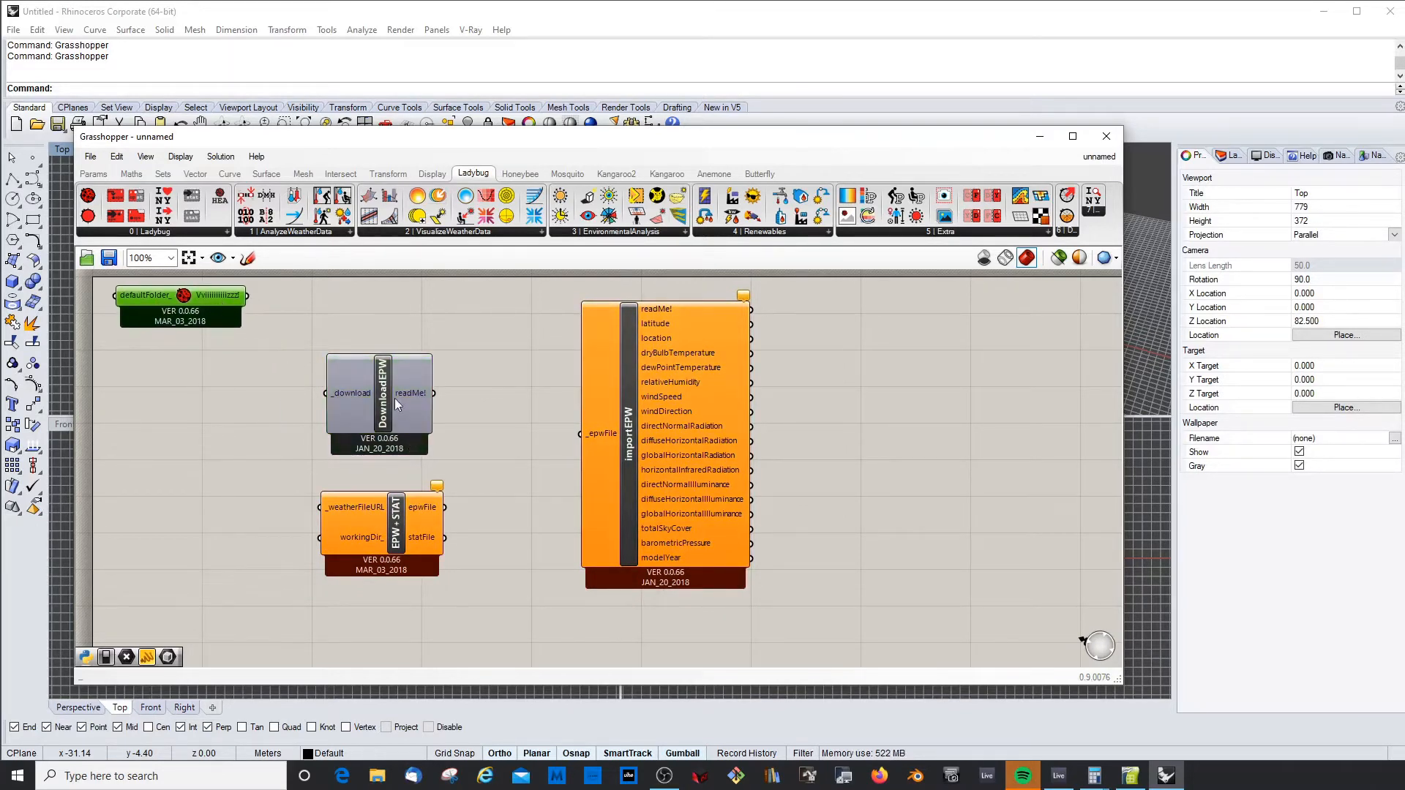
drag(394, 399, 393, 407)
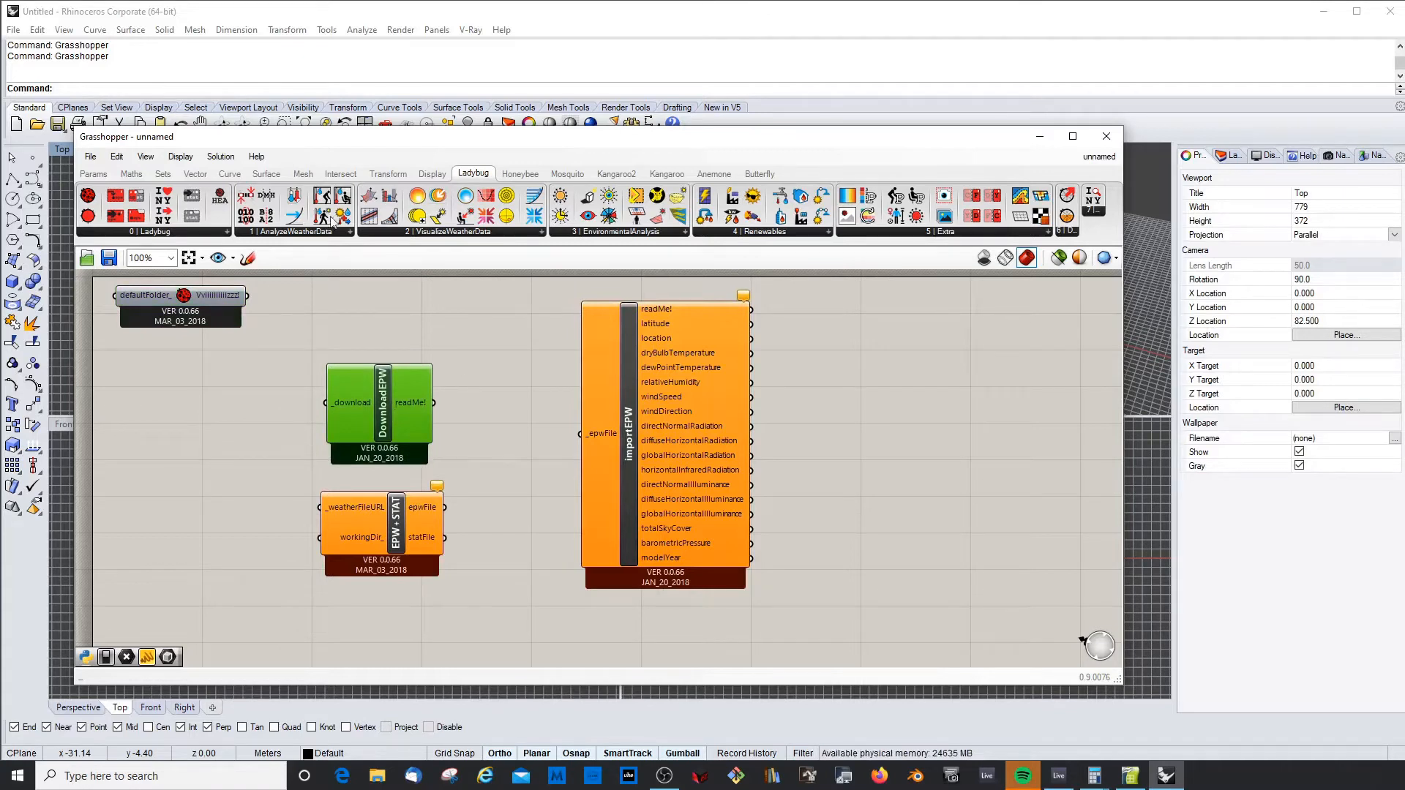
right_click(344, 400)
click(463, 366)
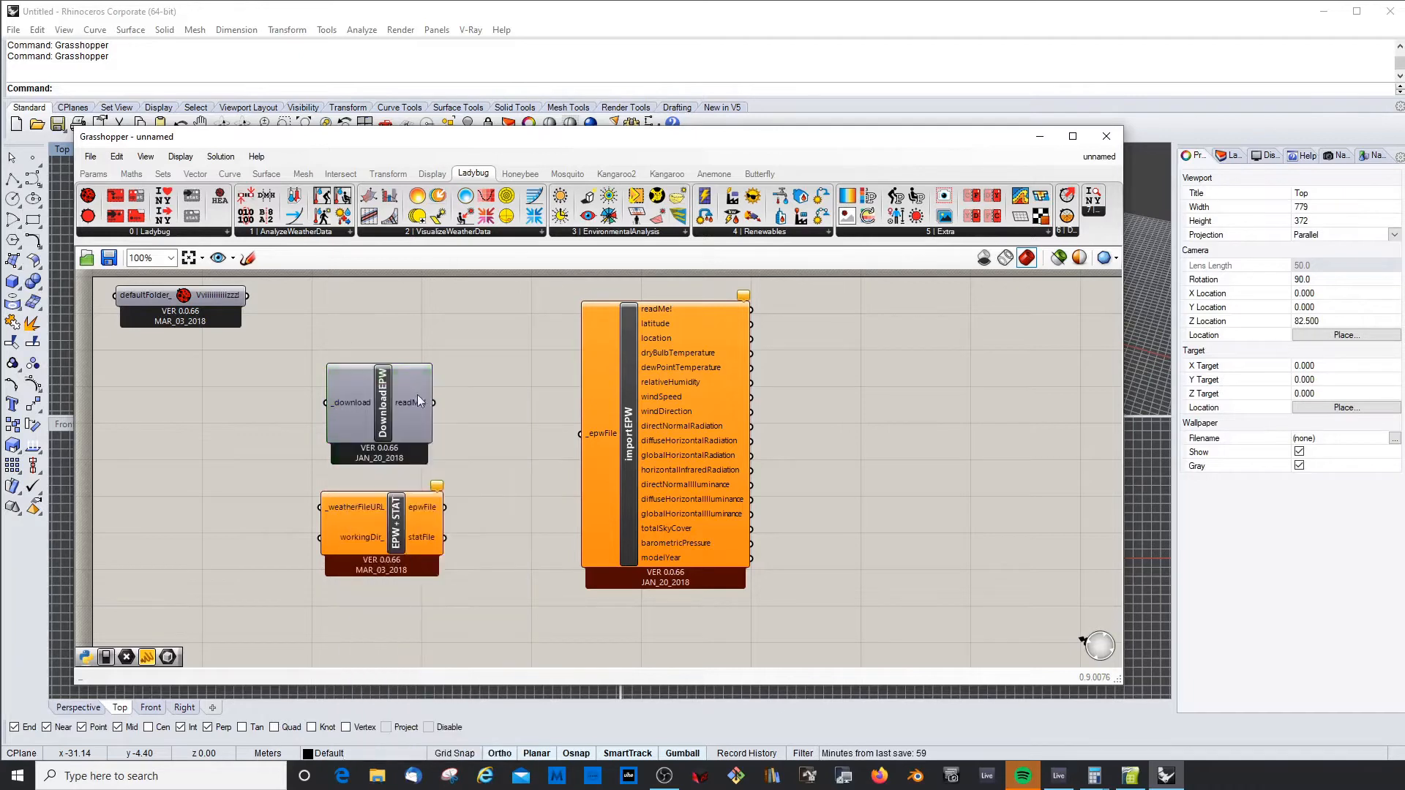
drag(353, 380, 347, 379)
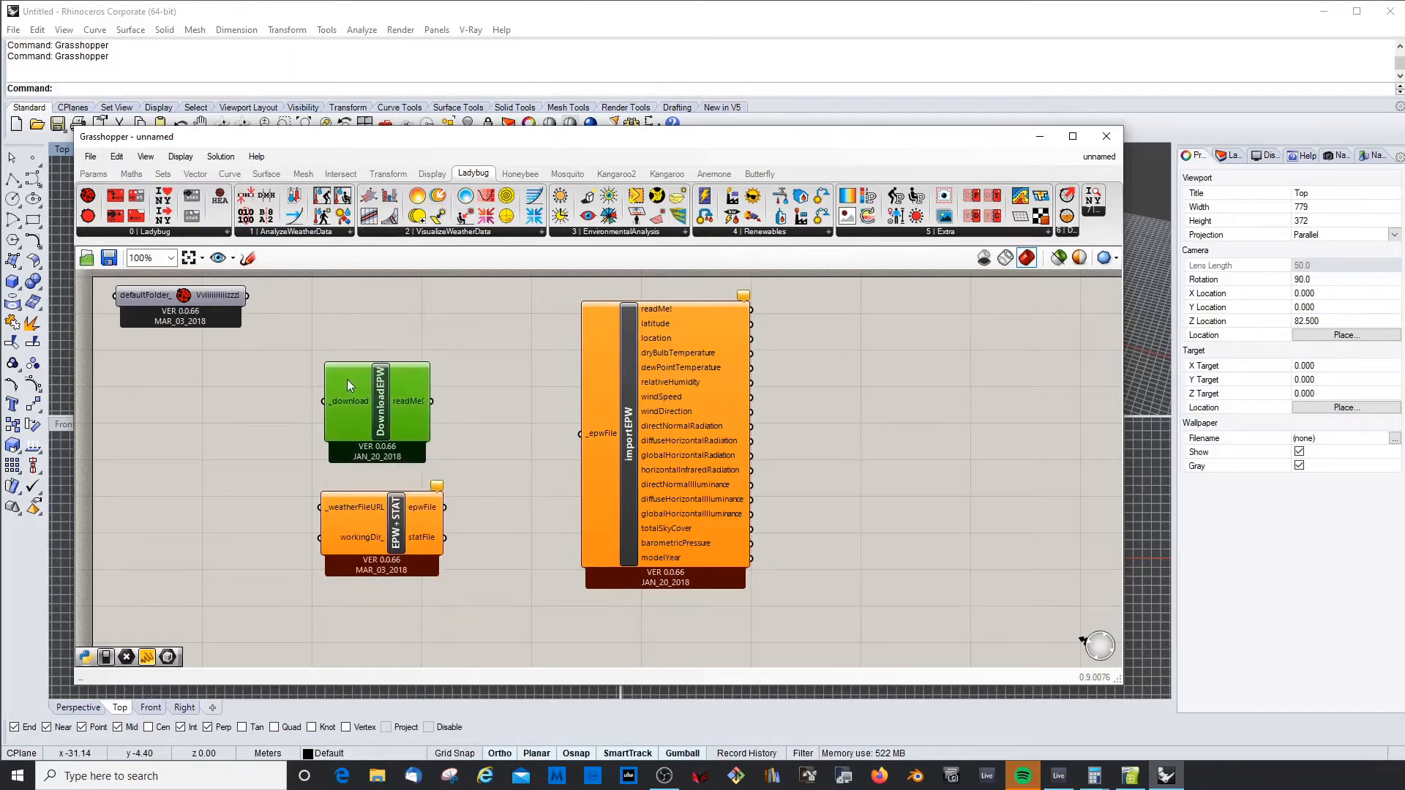
click(251, 447)
Add a Boolean Toggle to the canvas and place it to the left of the DownloadEPW component
double_click(180, 412)
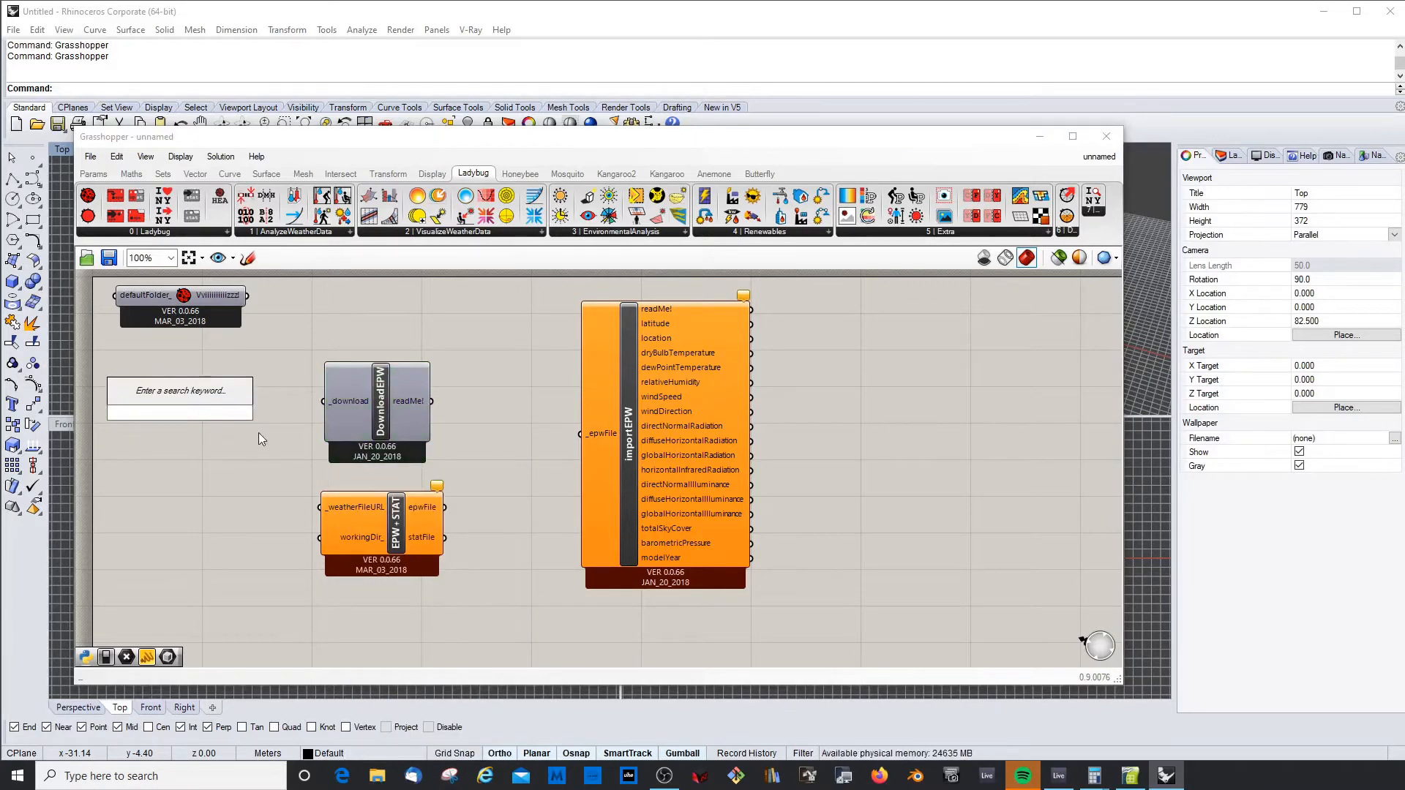
text(toggel)
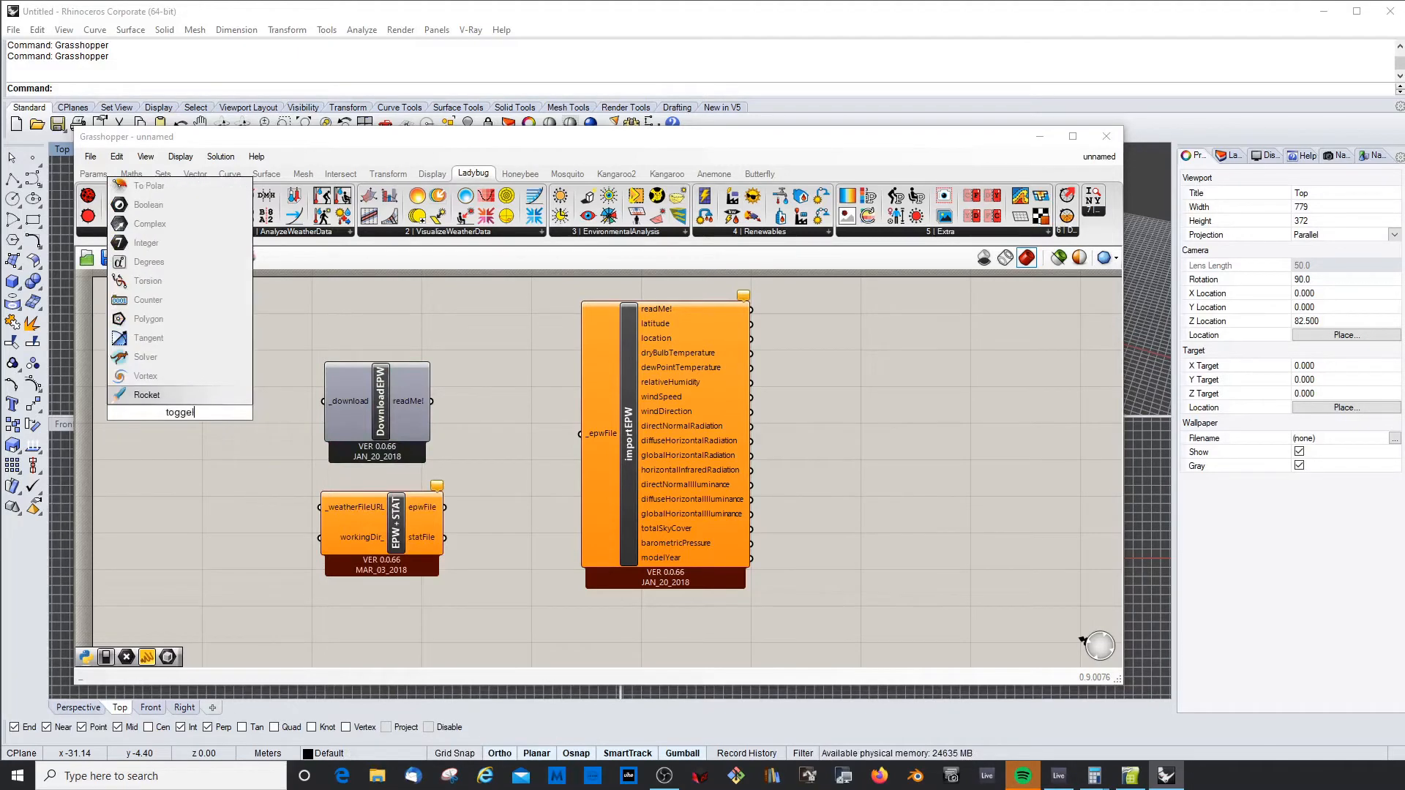
key(BackSpace)
key(BackSpace)
key(BackSpace)
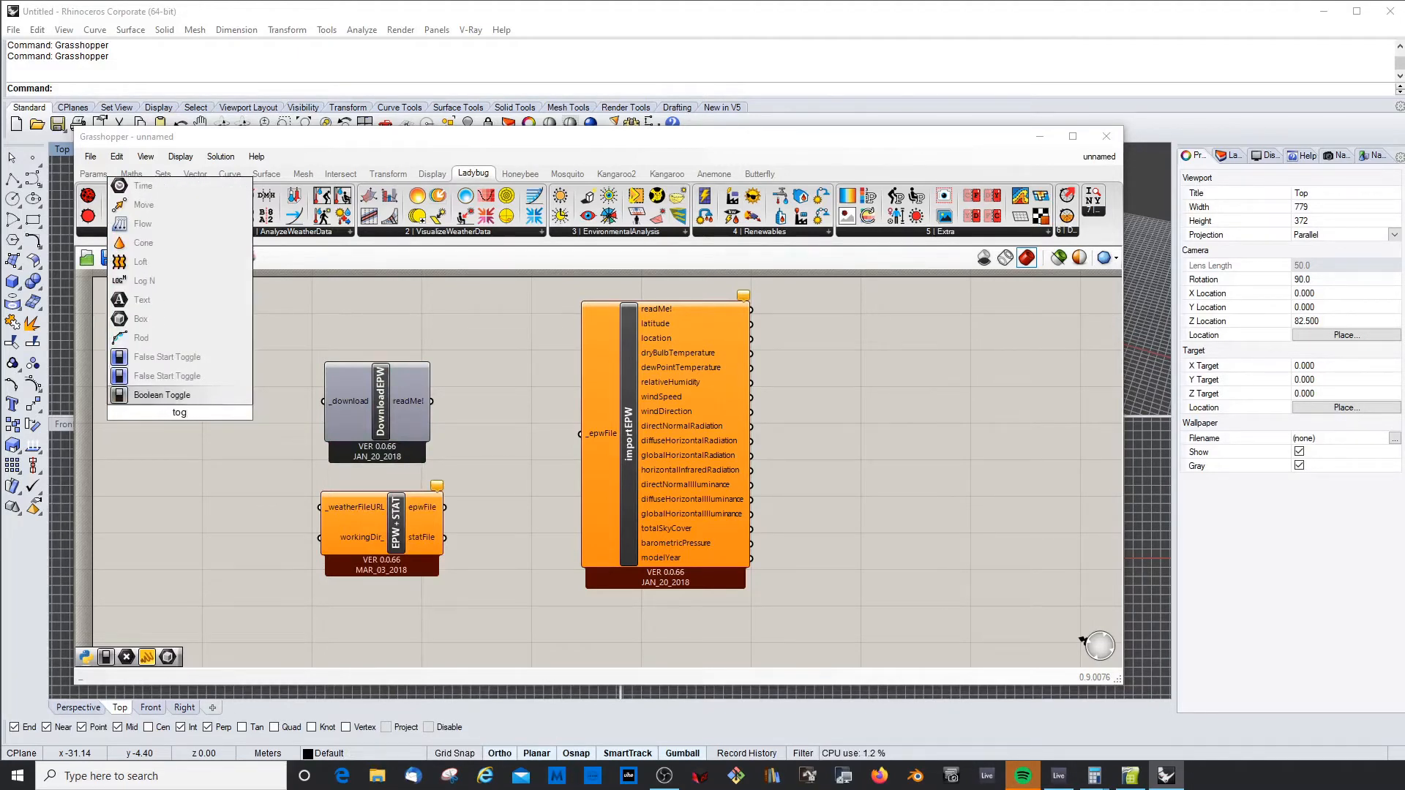
click(156, 398)
drag(174, 410, 187, 412)
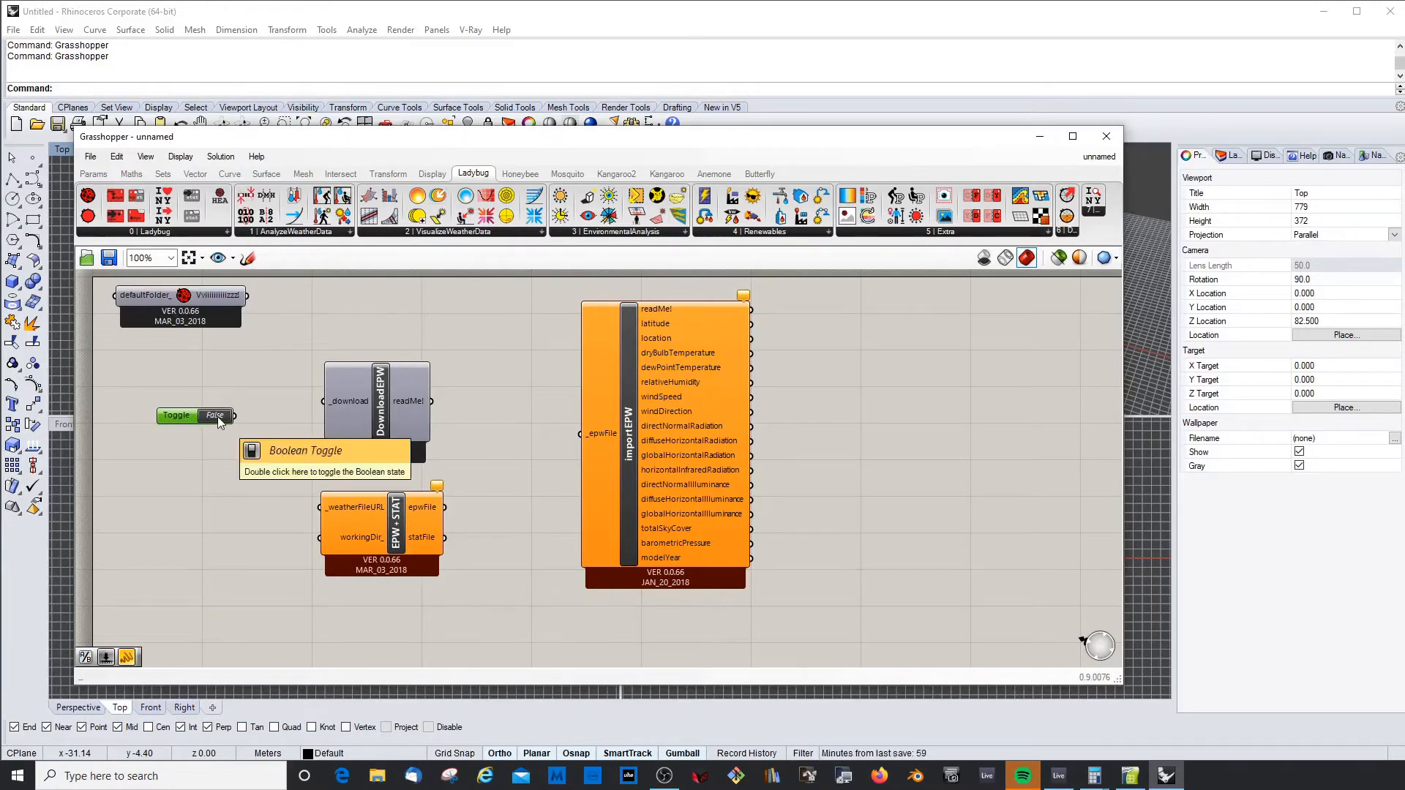
drag(178, 418, 192, 410)
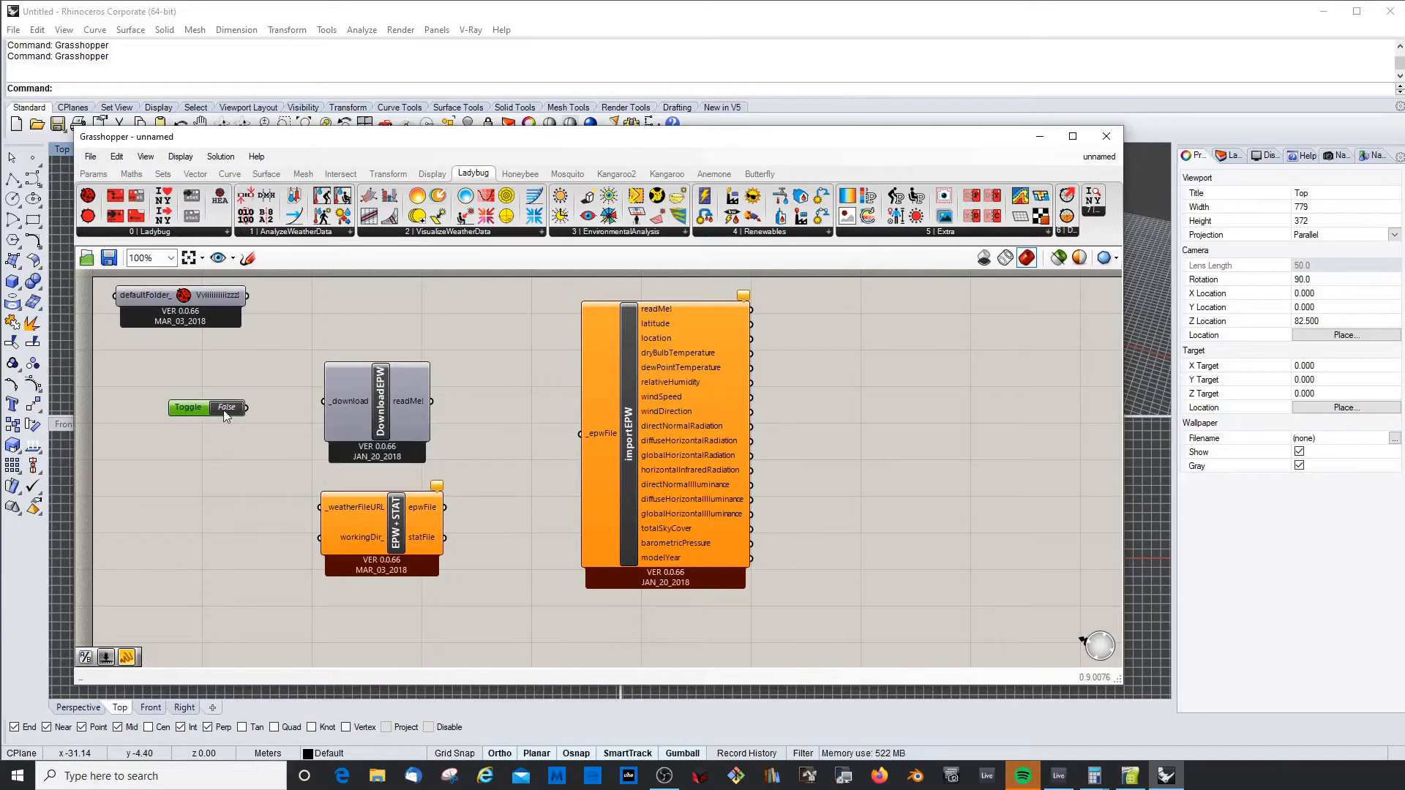
Connect the Boolean Toggle to DownloadEPW's _download input, align it with that input and set it to True
click(228, 411)
drag(246, 408, 338, 416)
drag(194, 417, 219, 411)
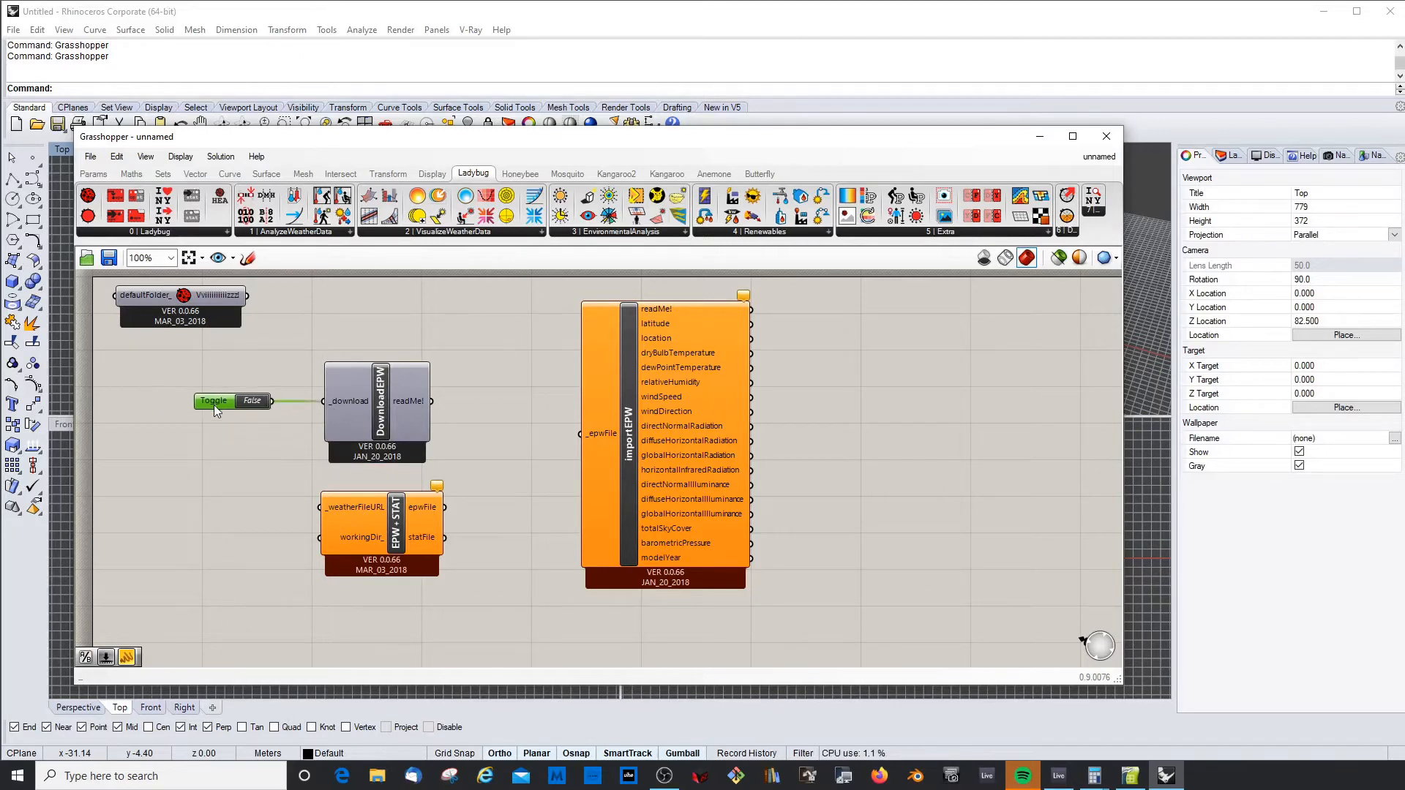
click(251, 408)
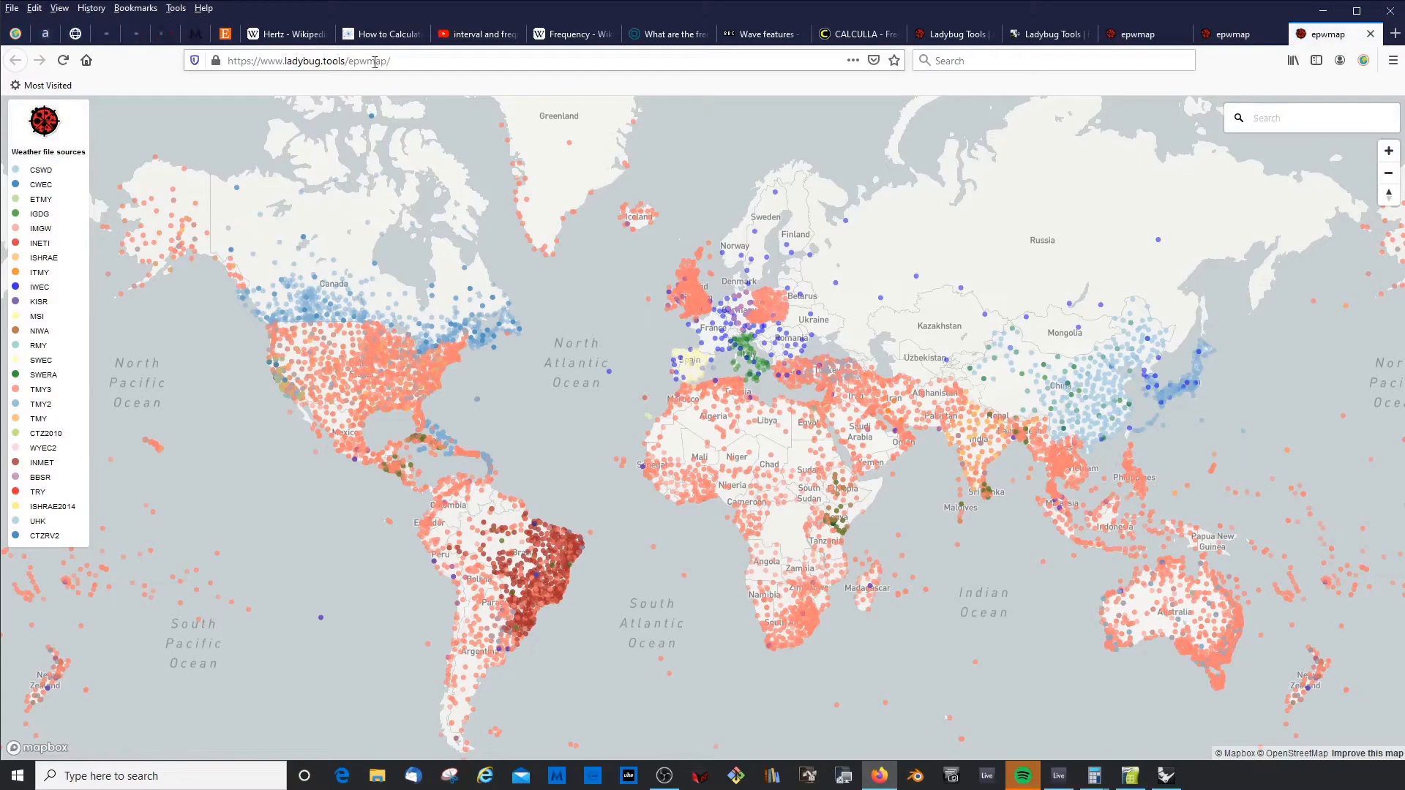
Locate Barcelona on the EPW map, open its IWEC weather station and copy the weather file link
drag(894, 340, 838, 314)
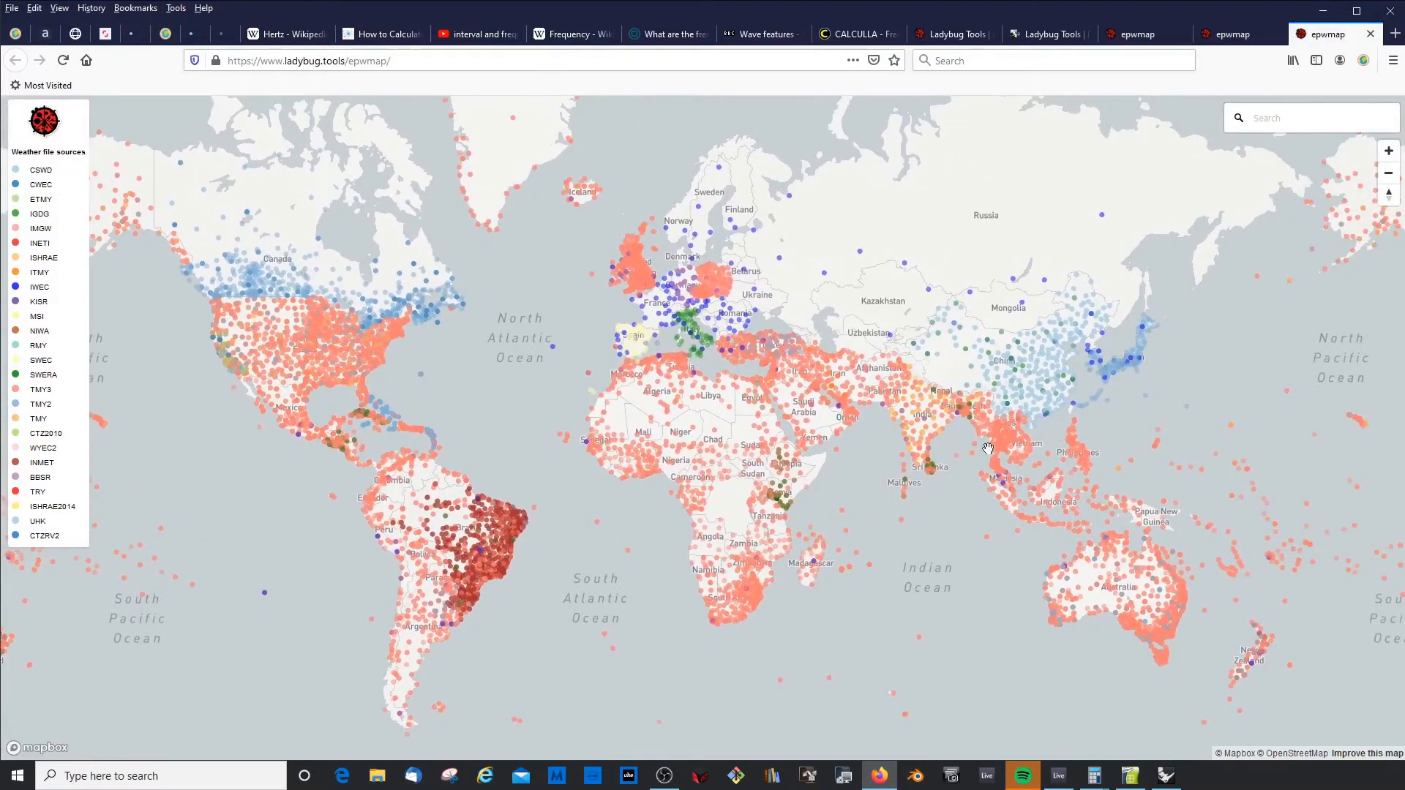
scroll(928, 415, up, 5)
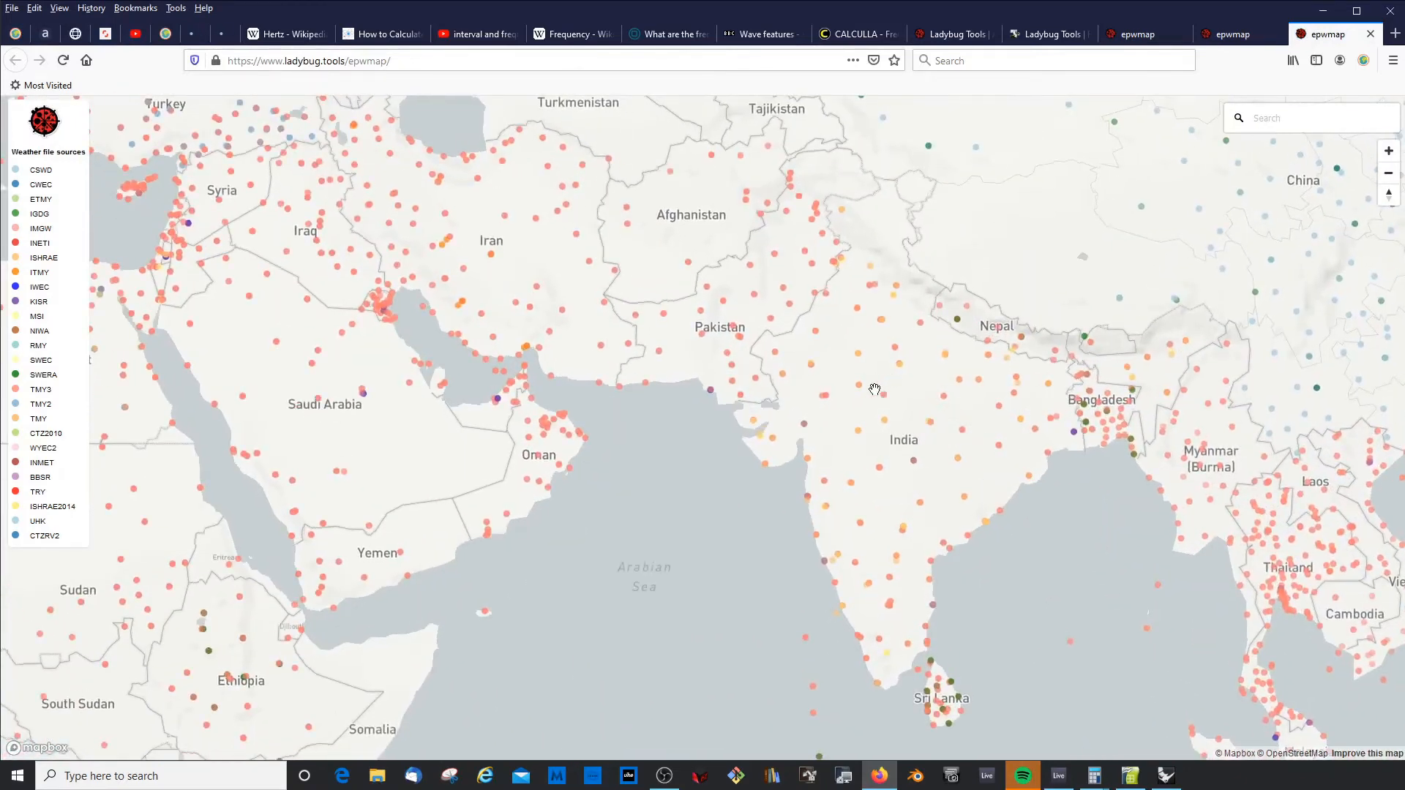
scroll(695, 355, down, 3)
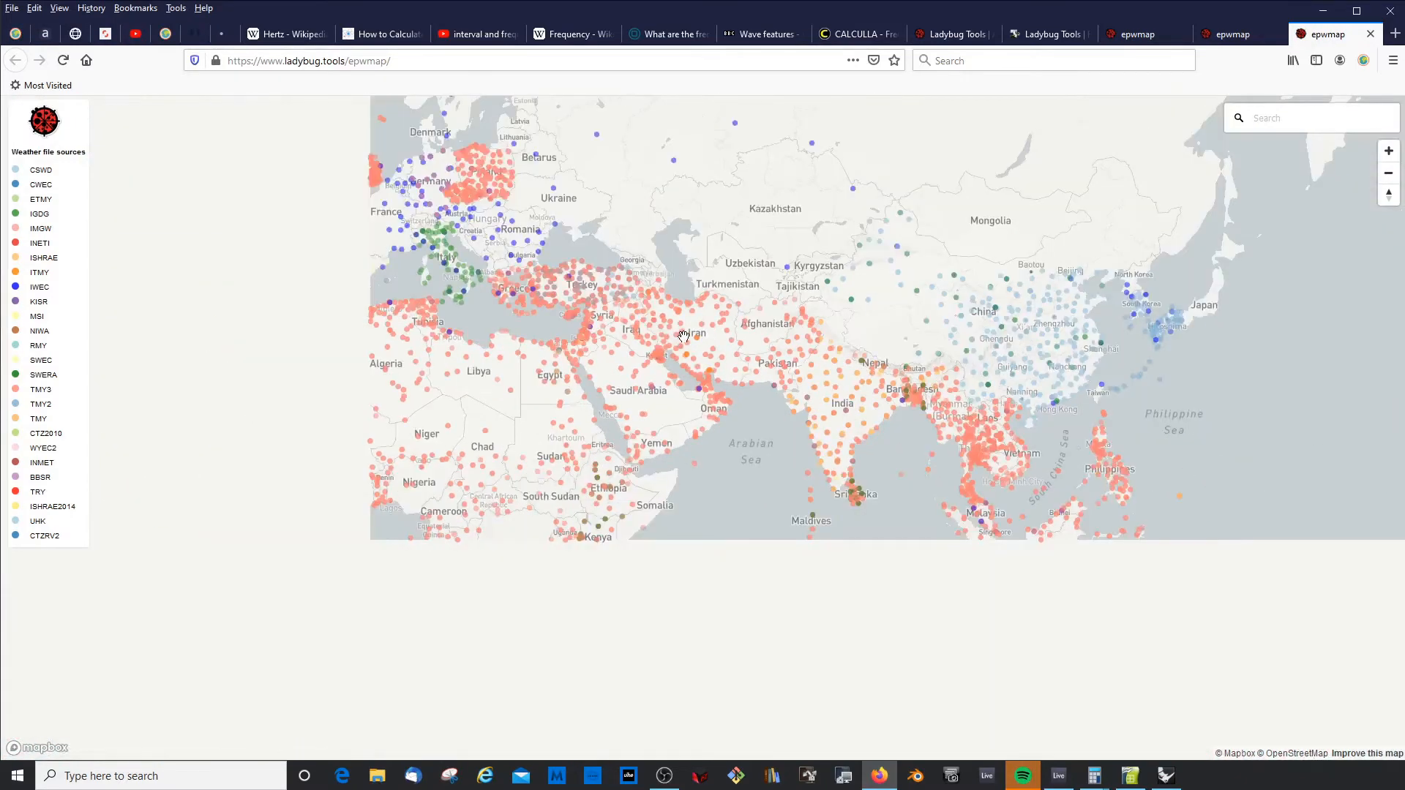
scroll(648, 335, down, 2)
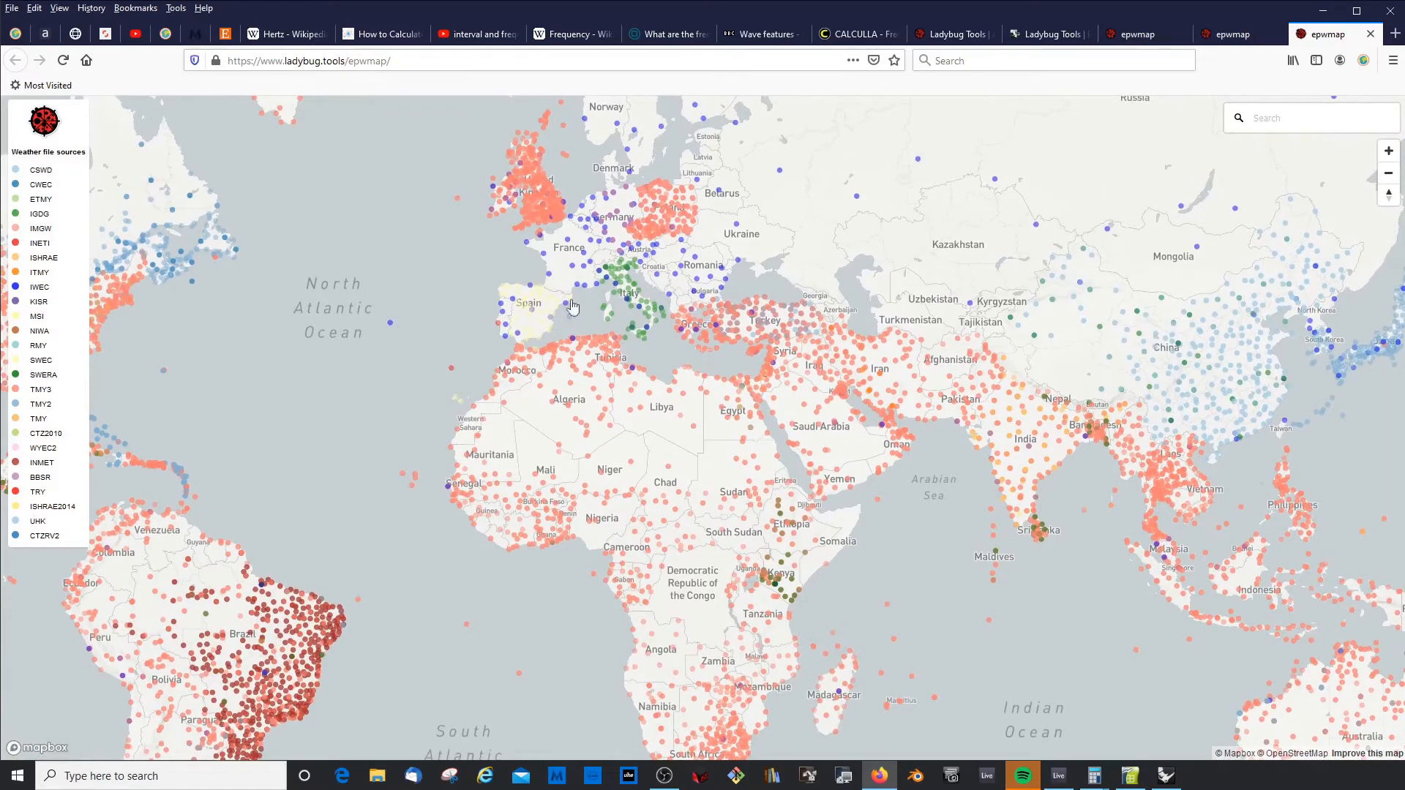
drag(647, 317, 694, 377)
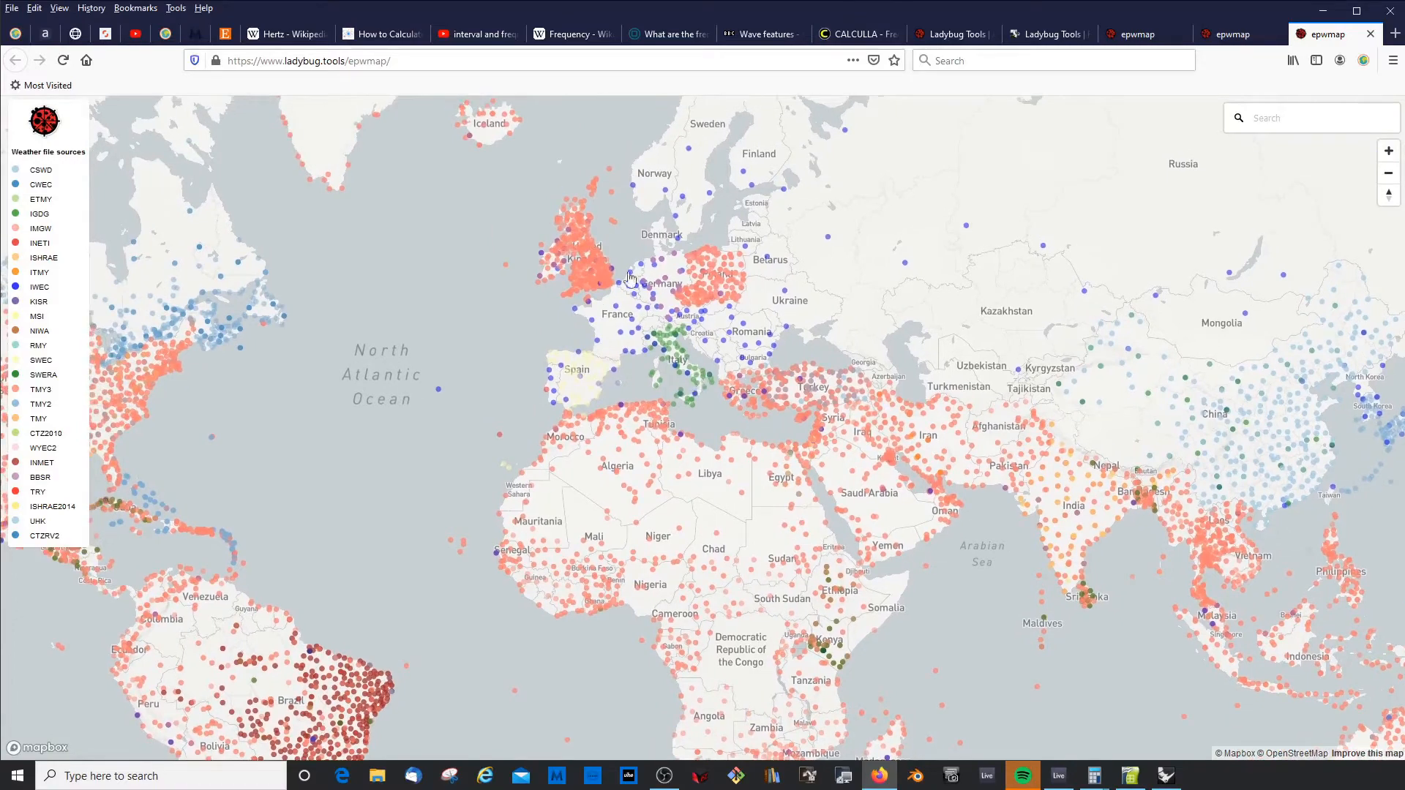
scroll(606, 342, up, 10)
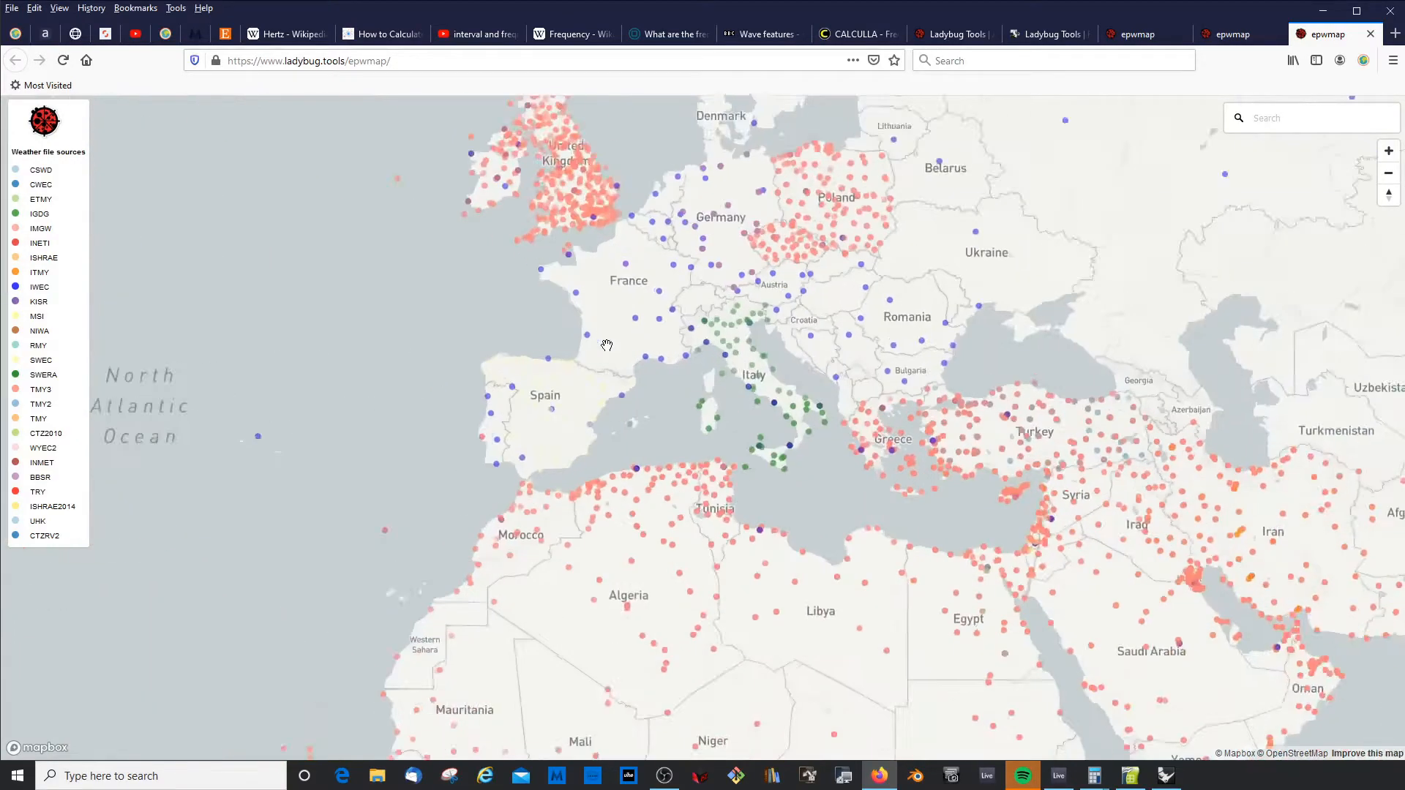
drag(585, 355, 774, 251)
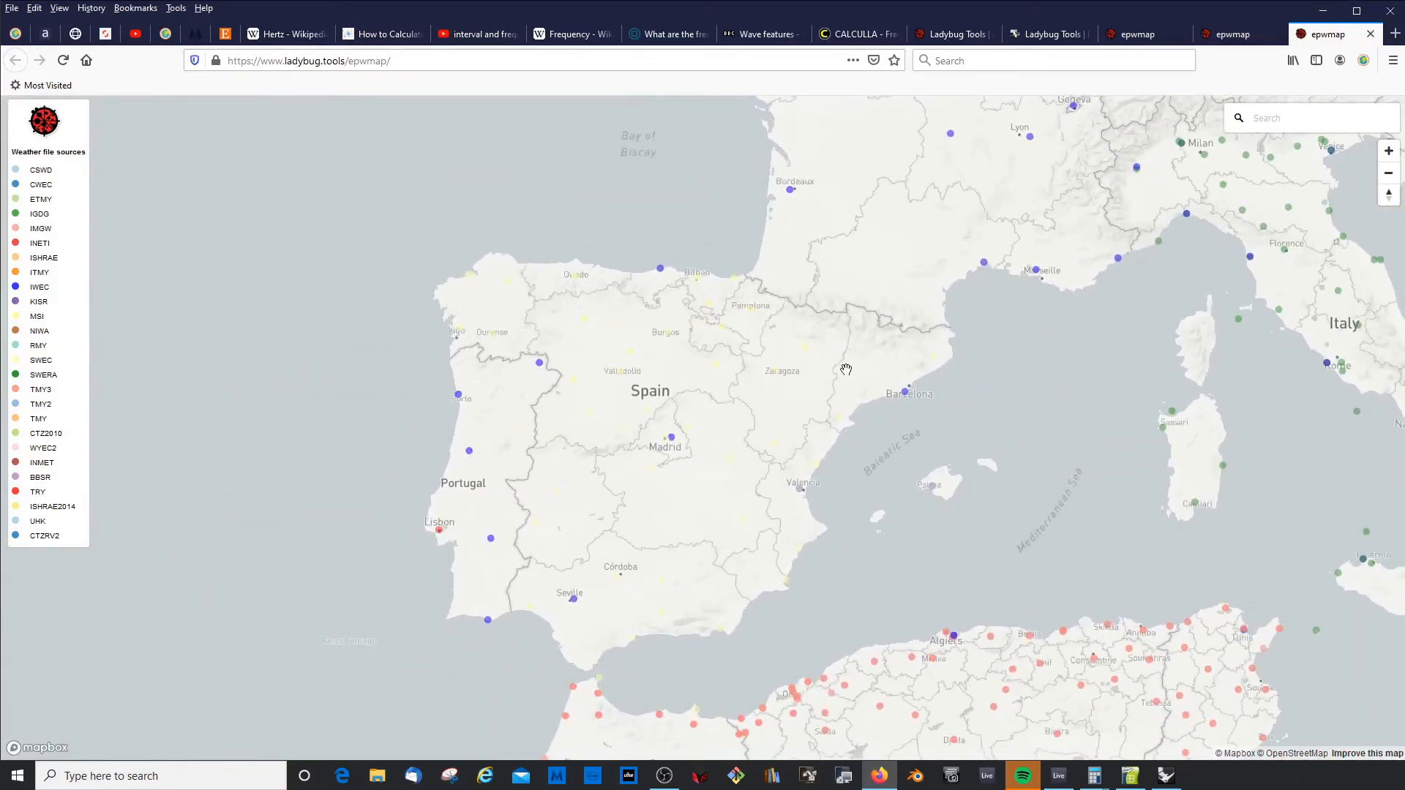
scroll(843, 367, up, 5)
scroll(832, 384, up, 3)
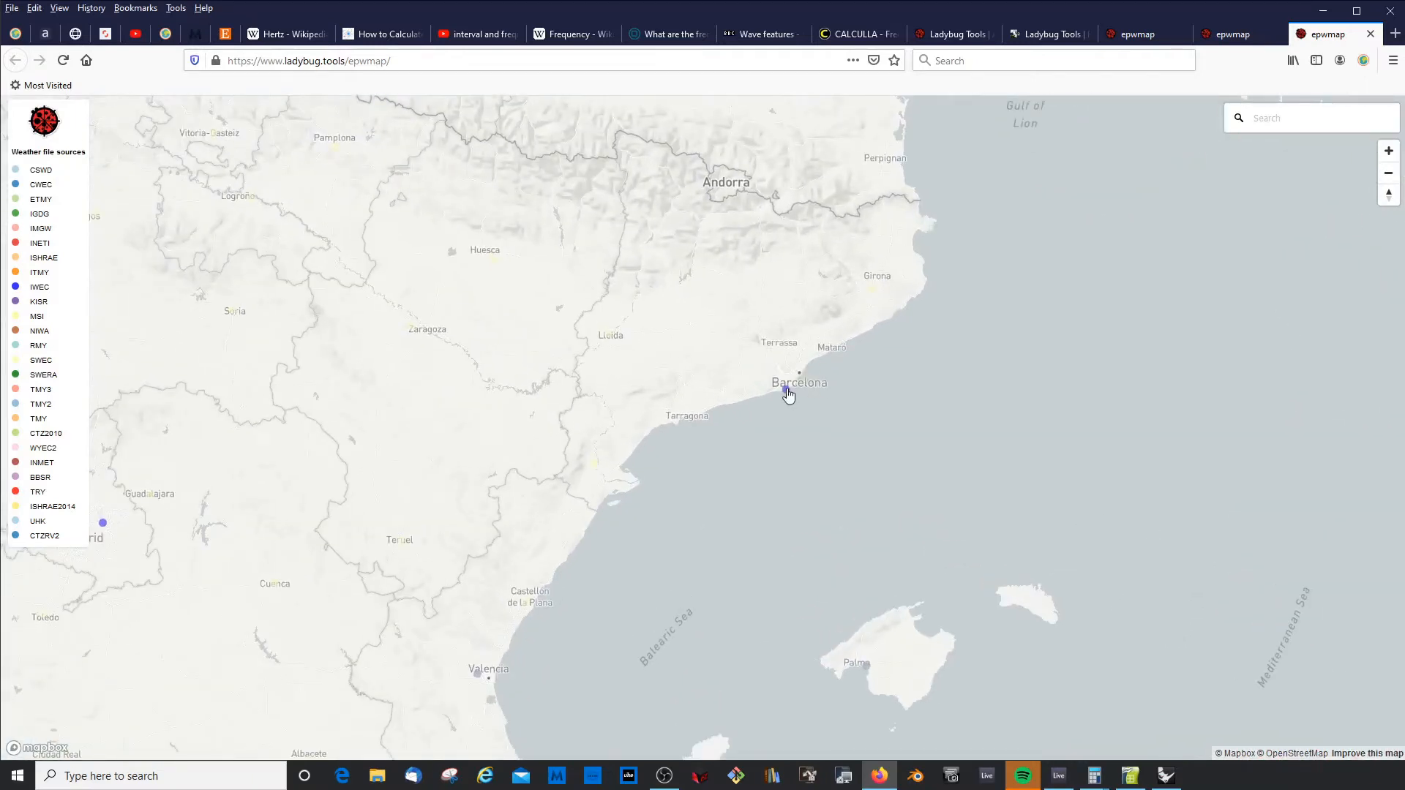
click(787, 392)
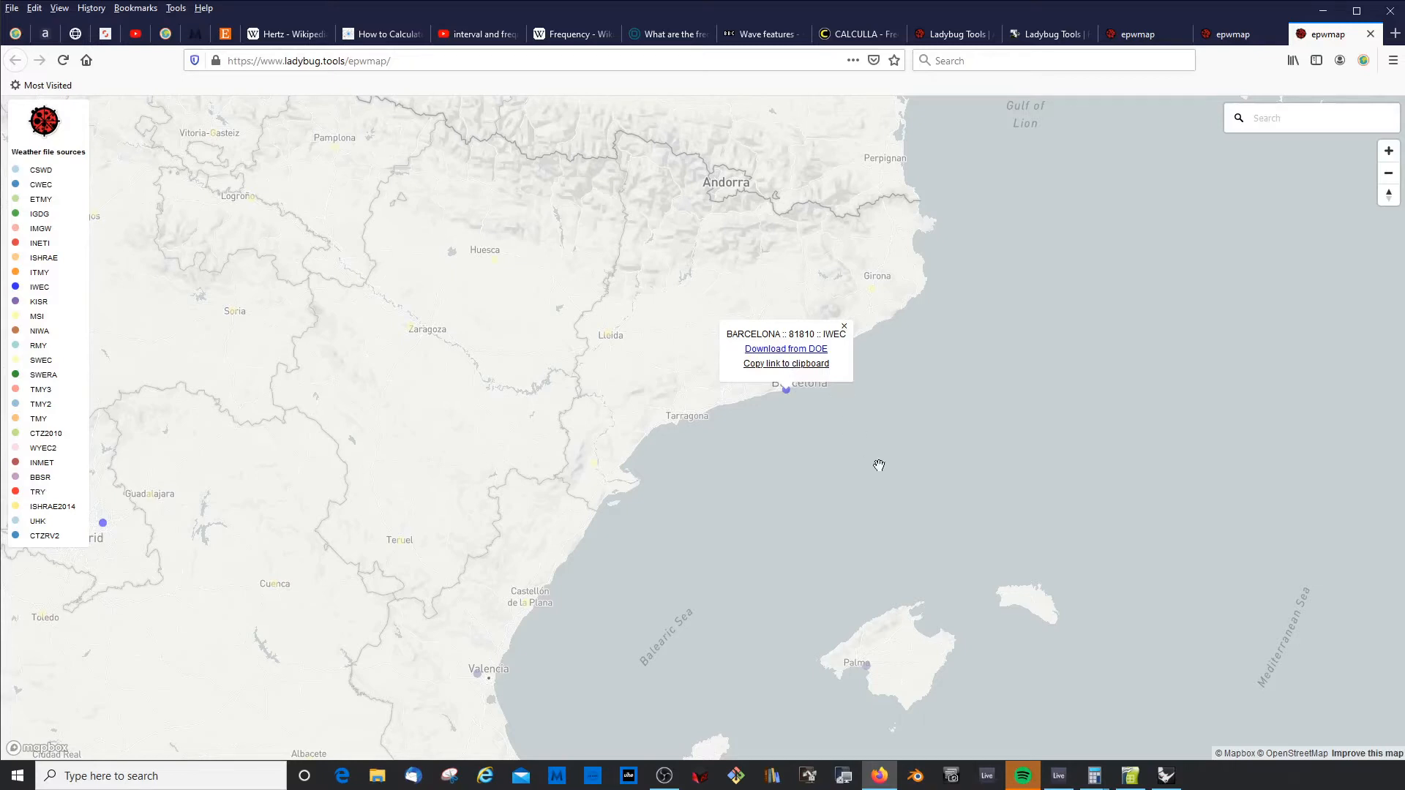
Return to Grasshopper and shift EPW+STAT slightly to the right and importEPW slightly down
click(1154, 767)
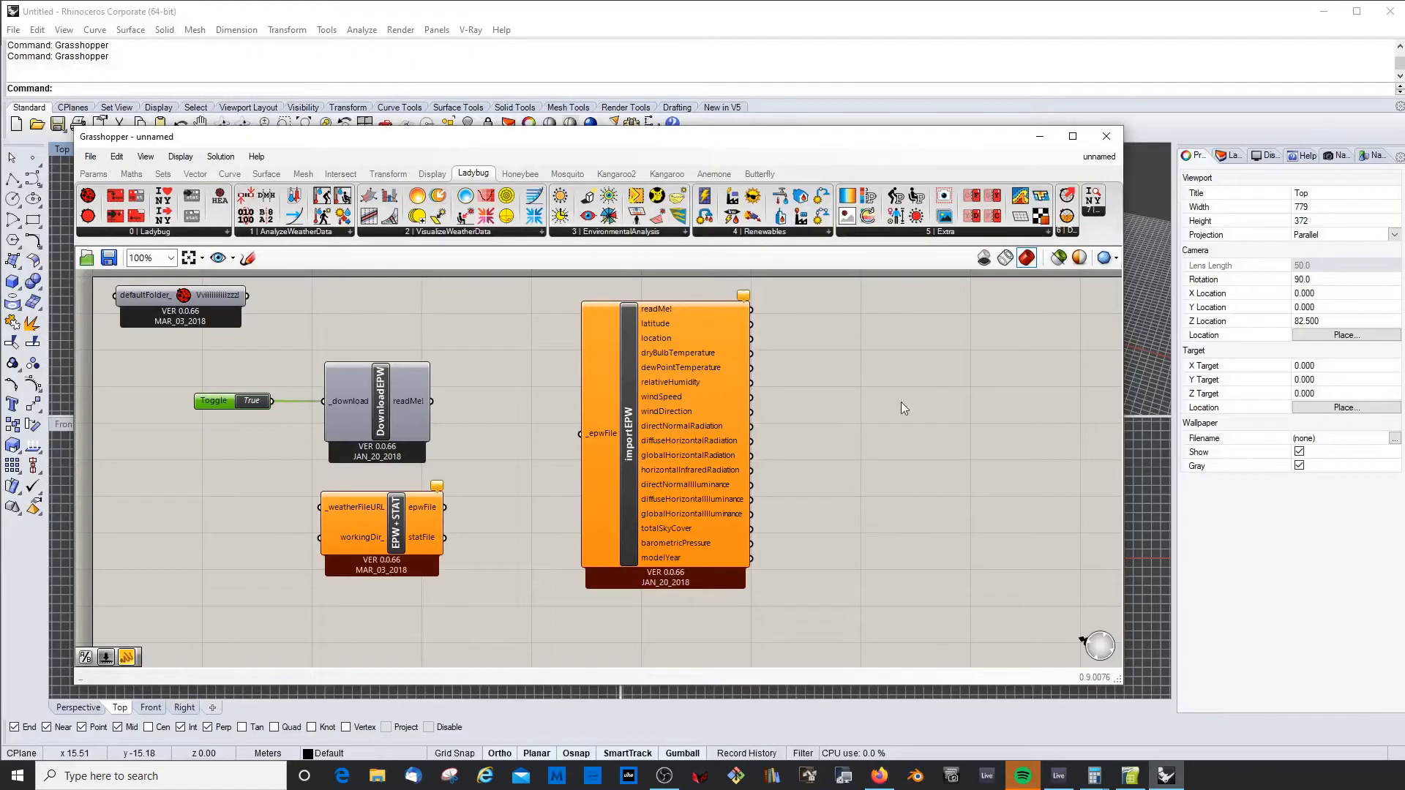
drag(524, 137, 558, 123)
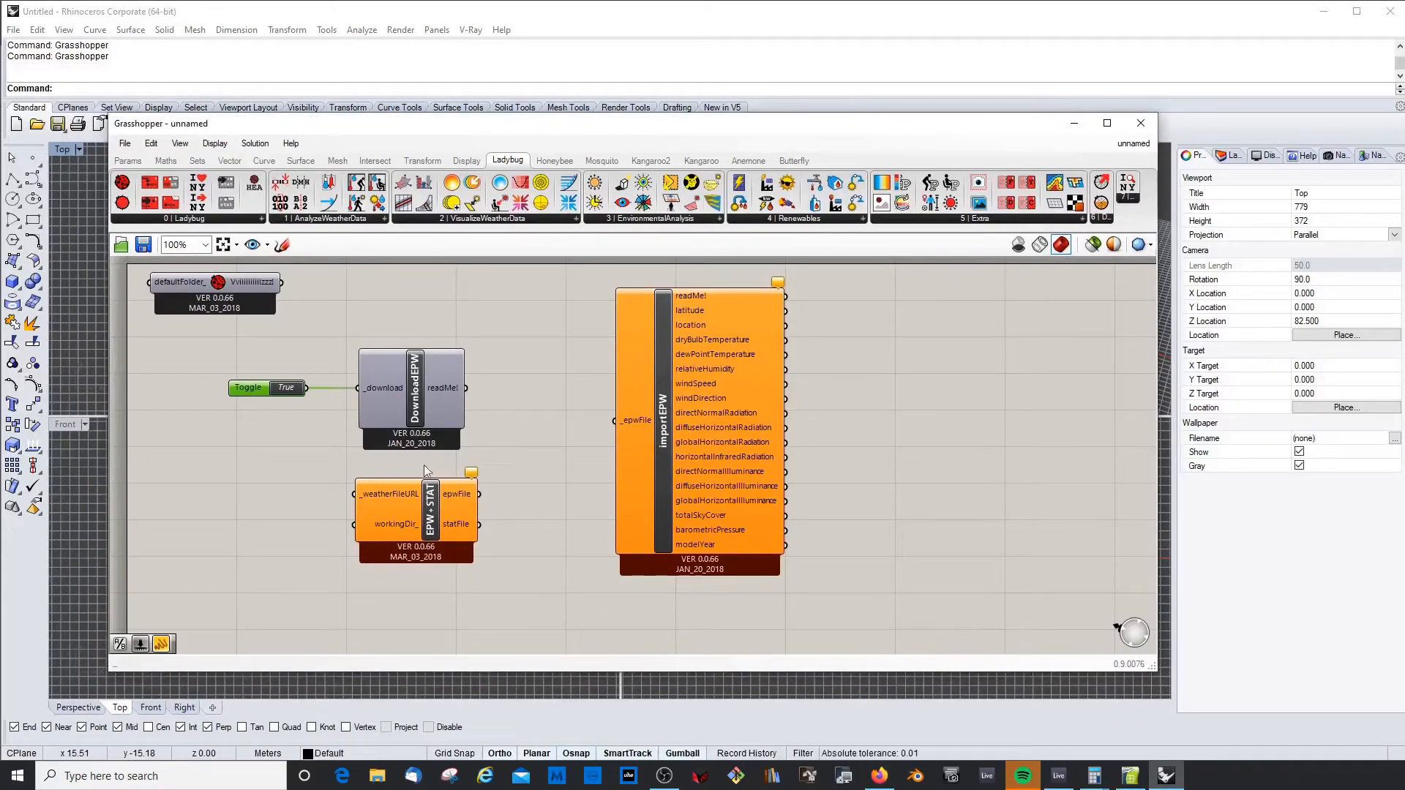
drag(426, 522, 444, 504)
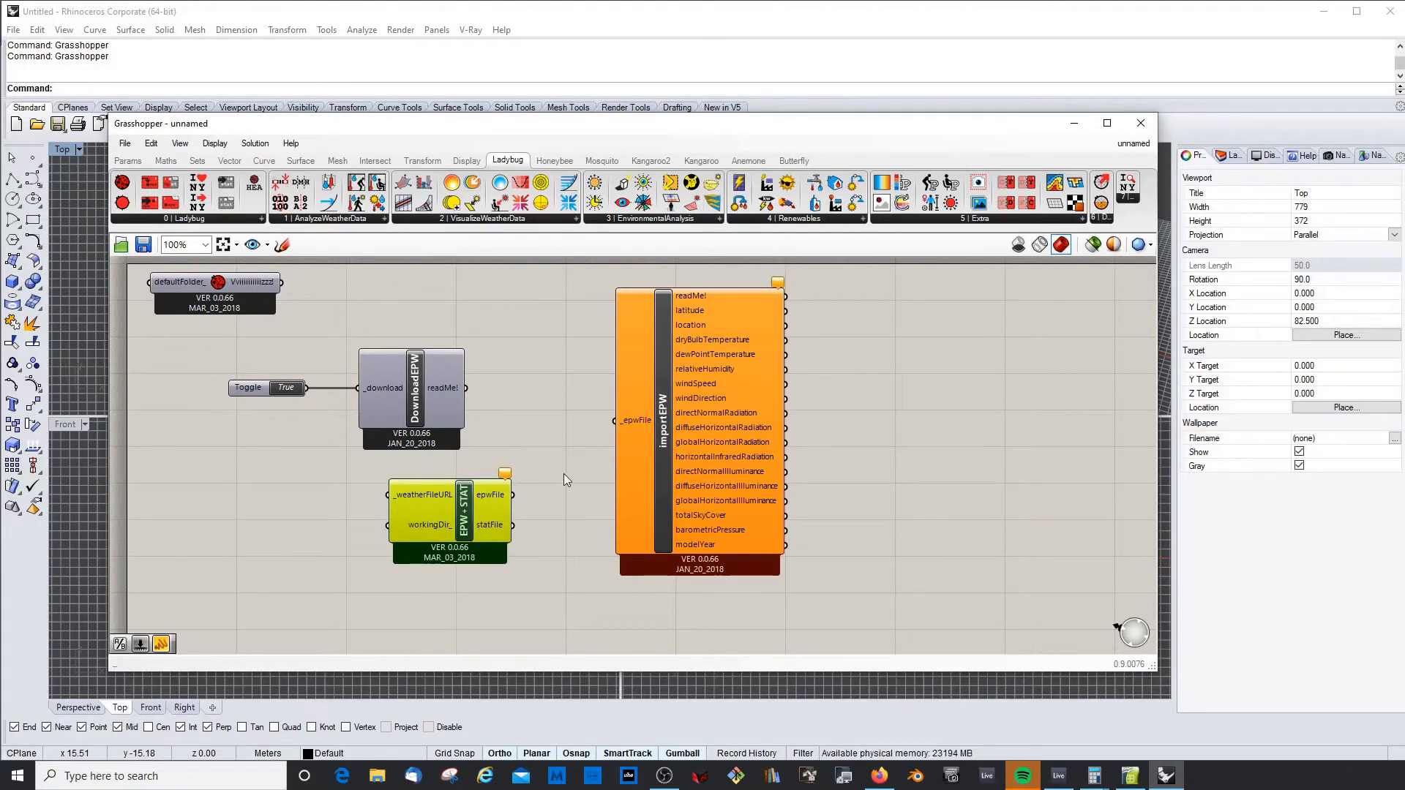
drag(716, 428, 718, 435)
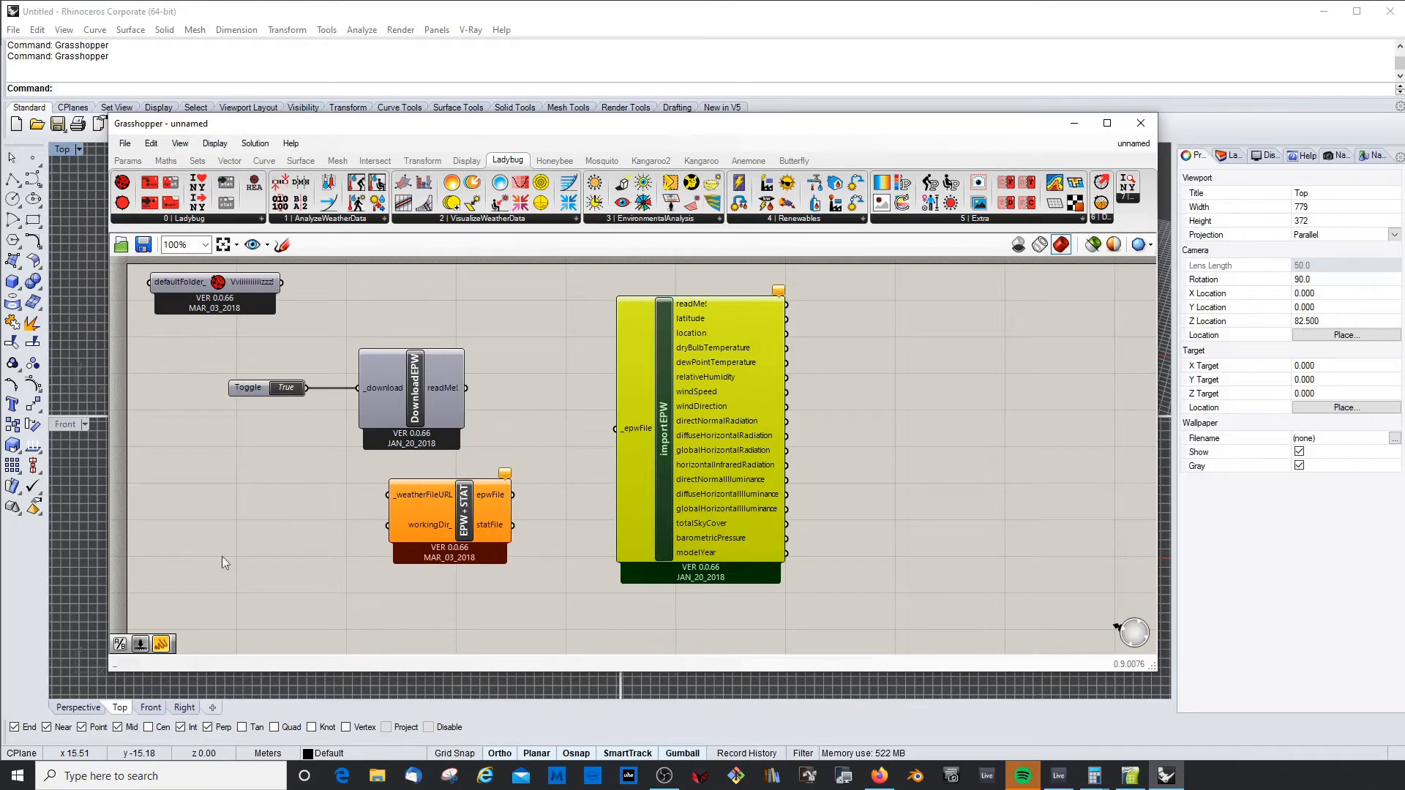
Add a Panel to the left of EPW+STAT and narrow it slightly
double_click(266, 513)
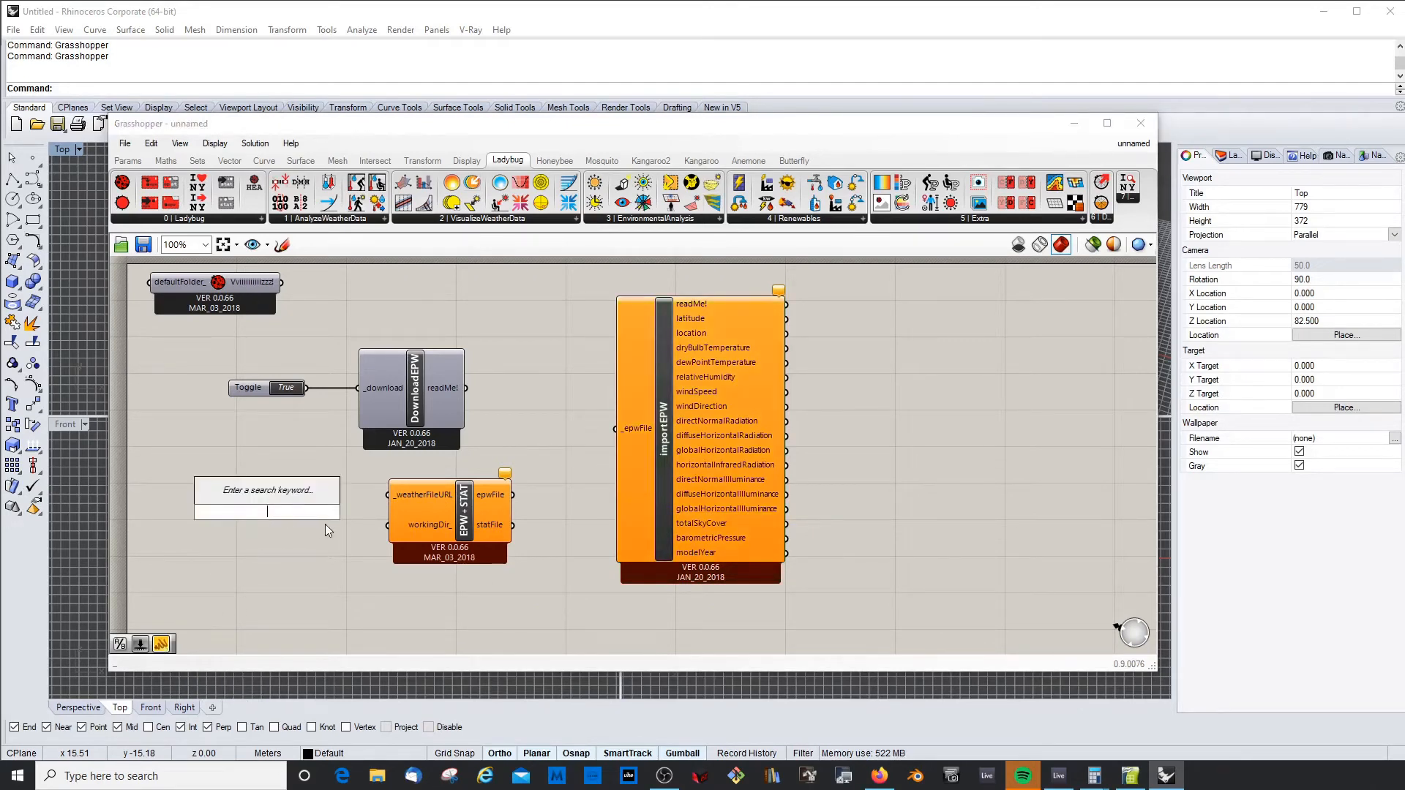
text(pane)
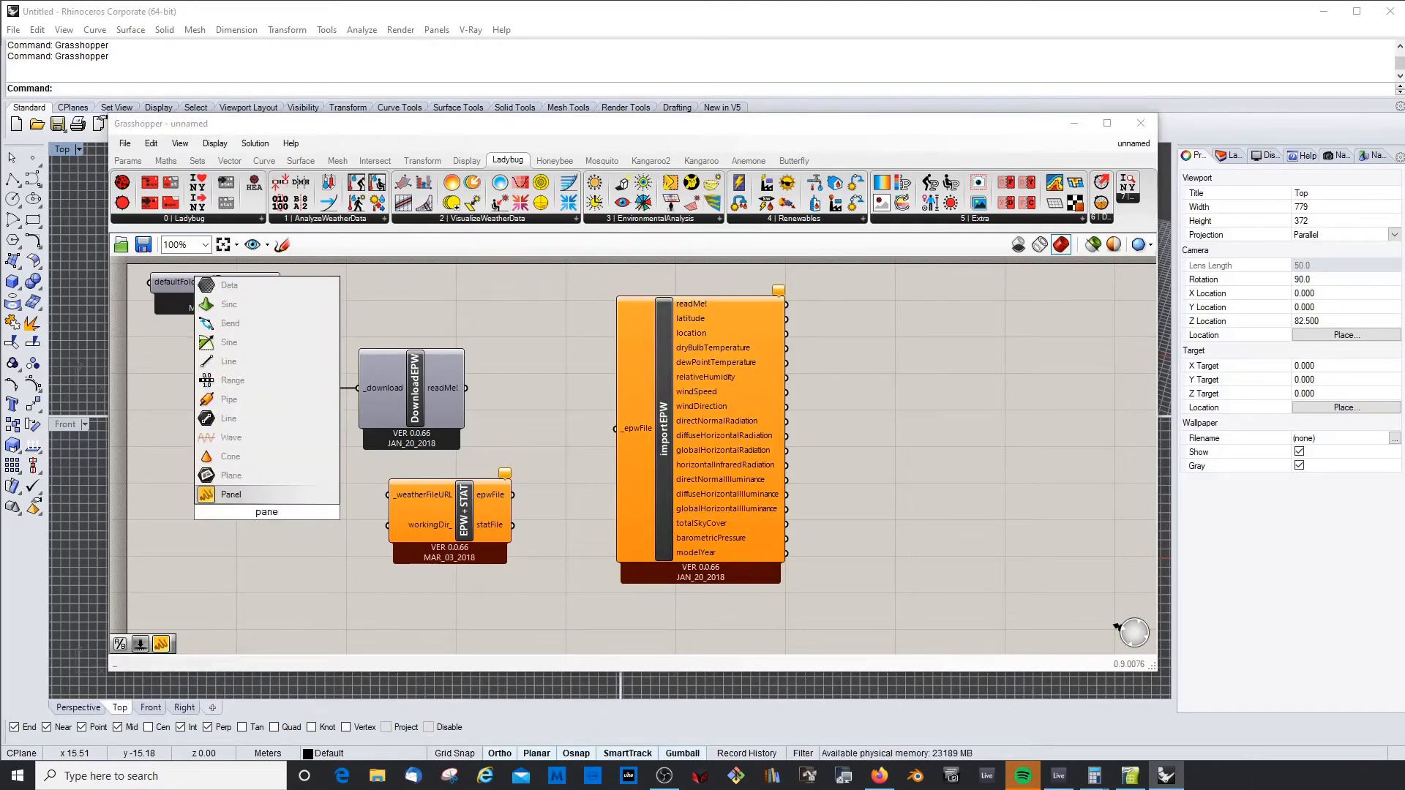
click(236, 496)
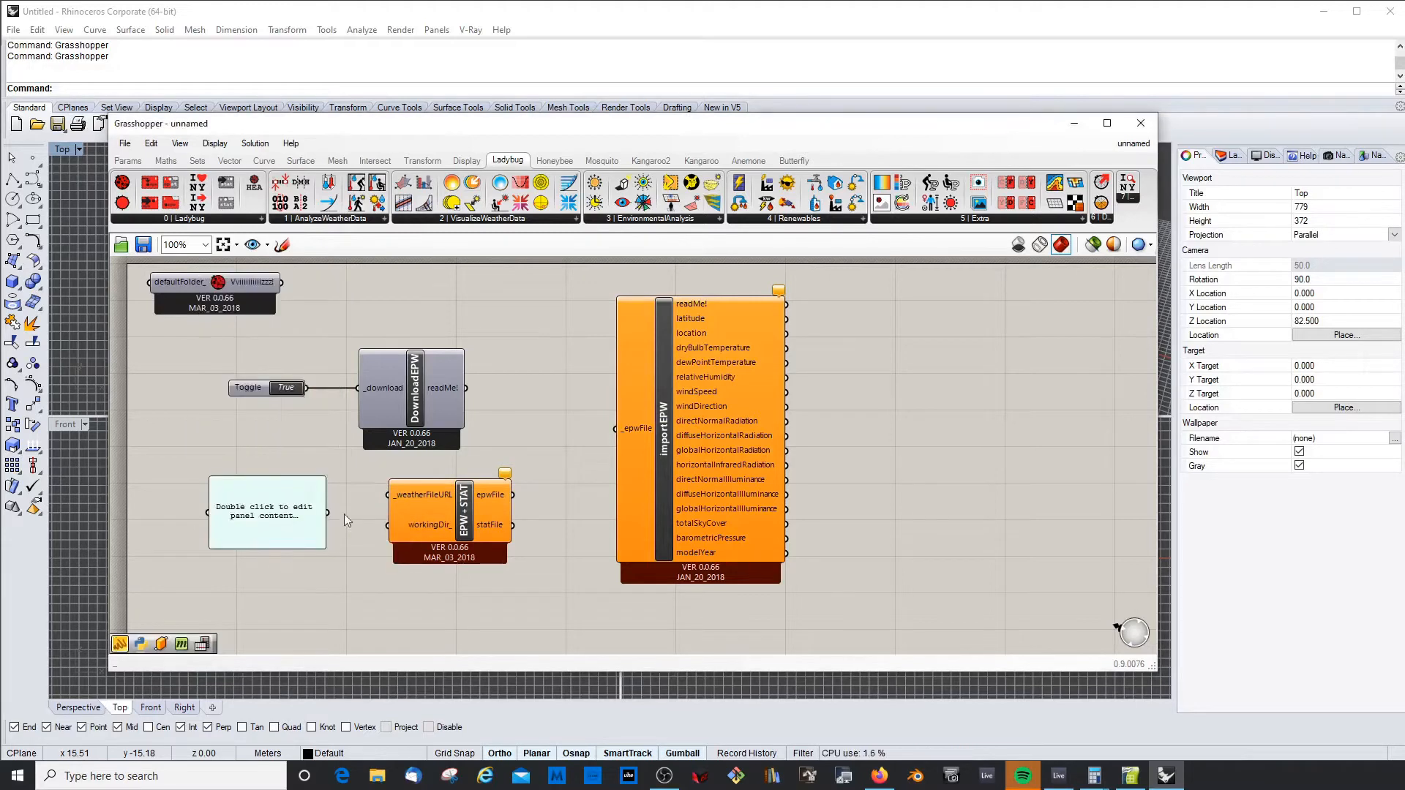
mouse_move(319, 523)
mouse_down()
mouse_move(344, 521)
mouse_move(322, 517)
mouse_up()
click(129, 161)
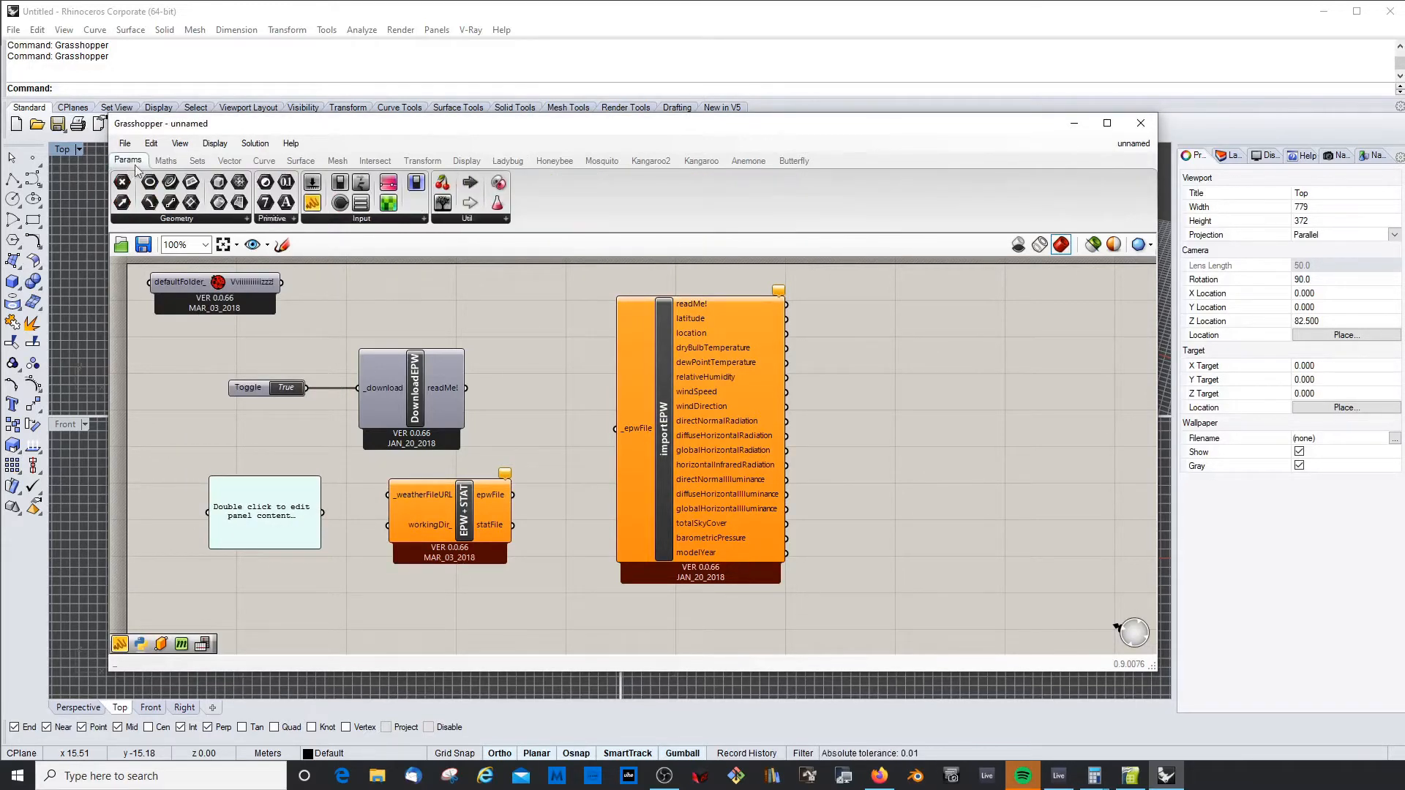
drag(312, 202, 552, 302)
key(Delete)
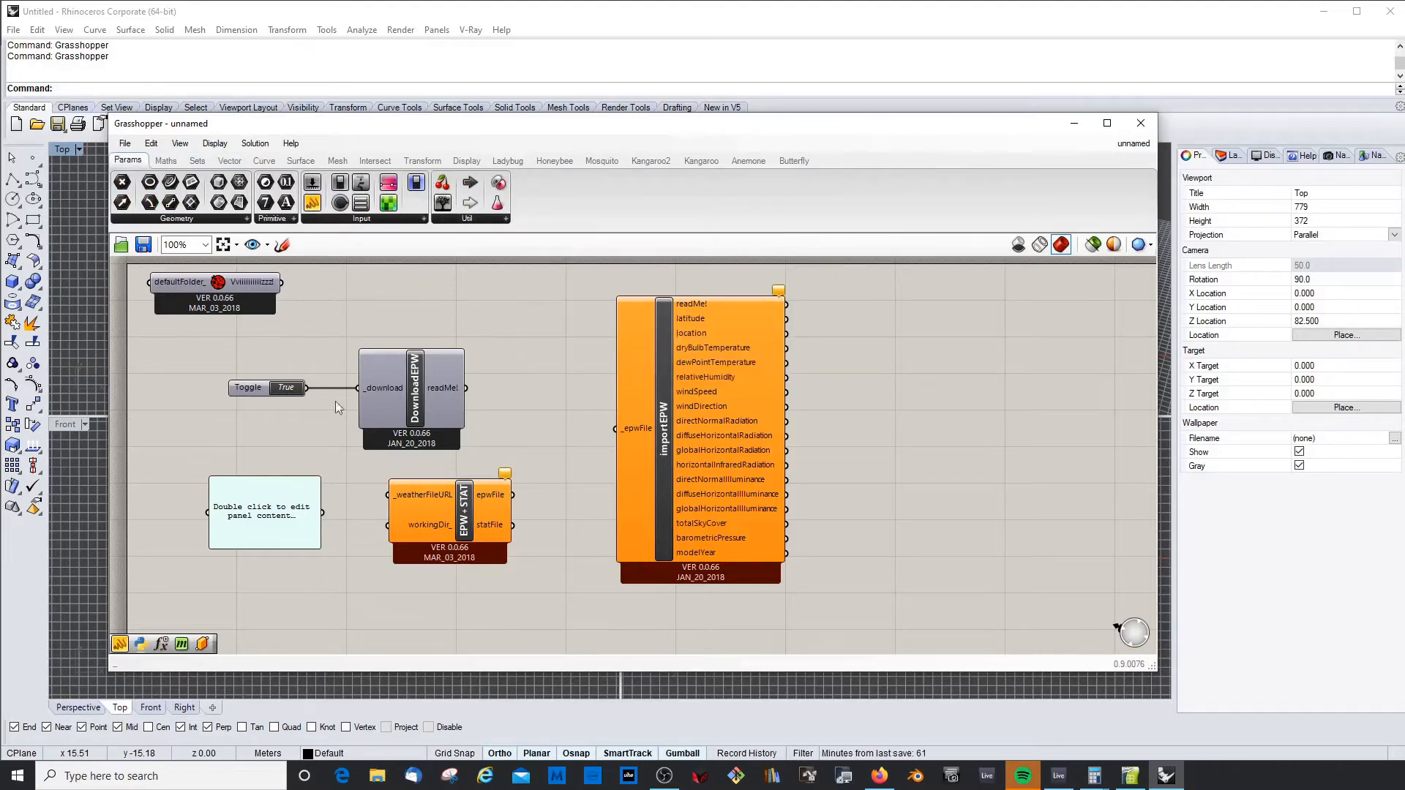
drag(322, 513, 460, 529)
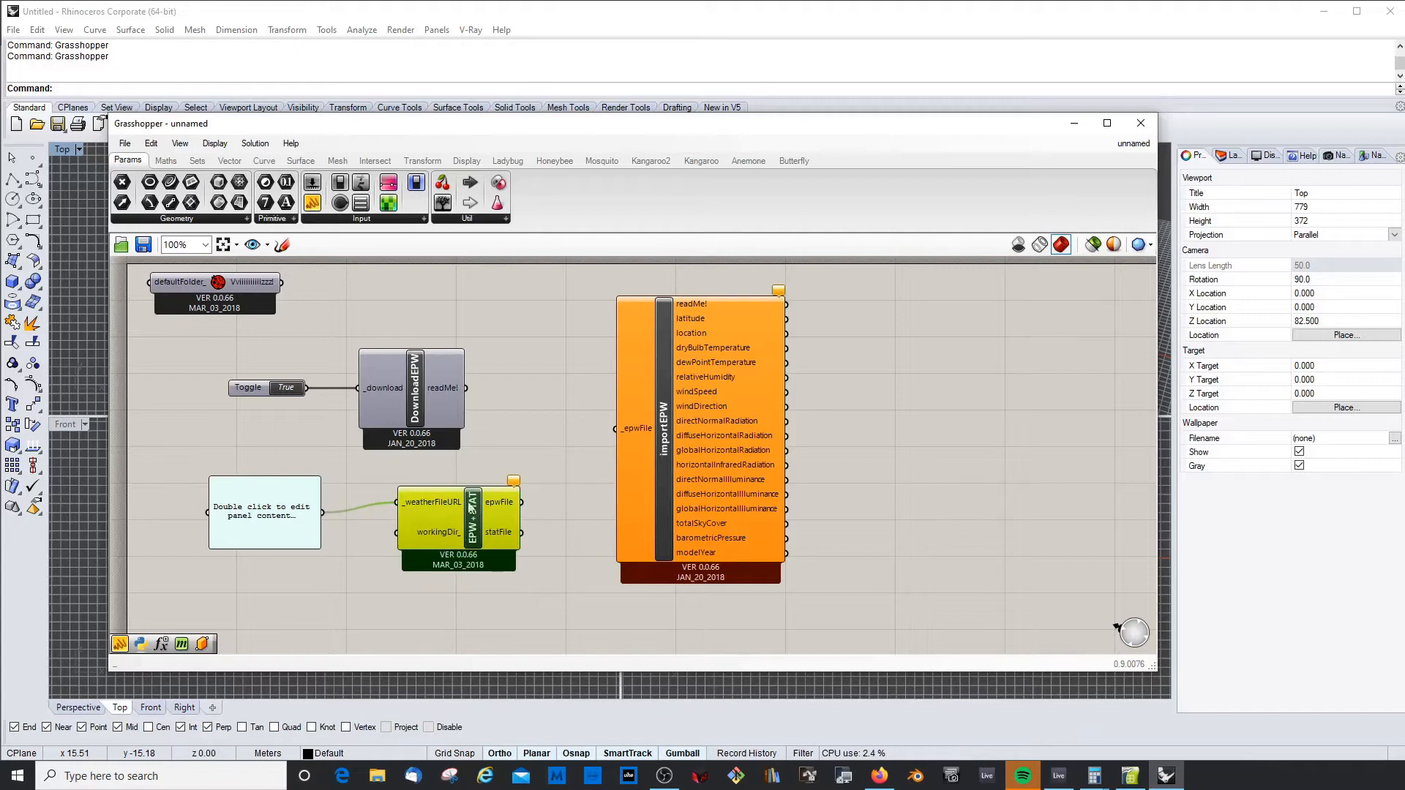
double_click(267, 516)
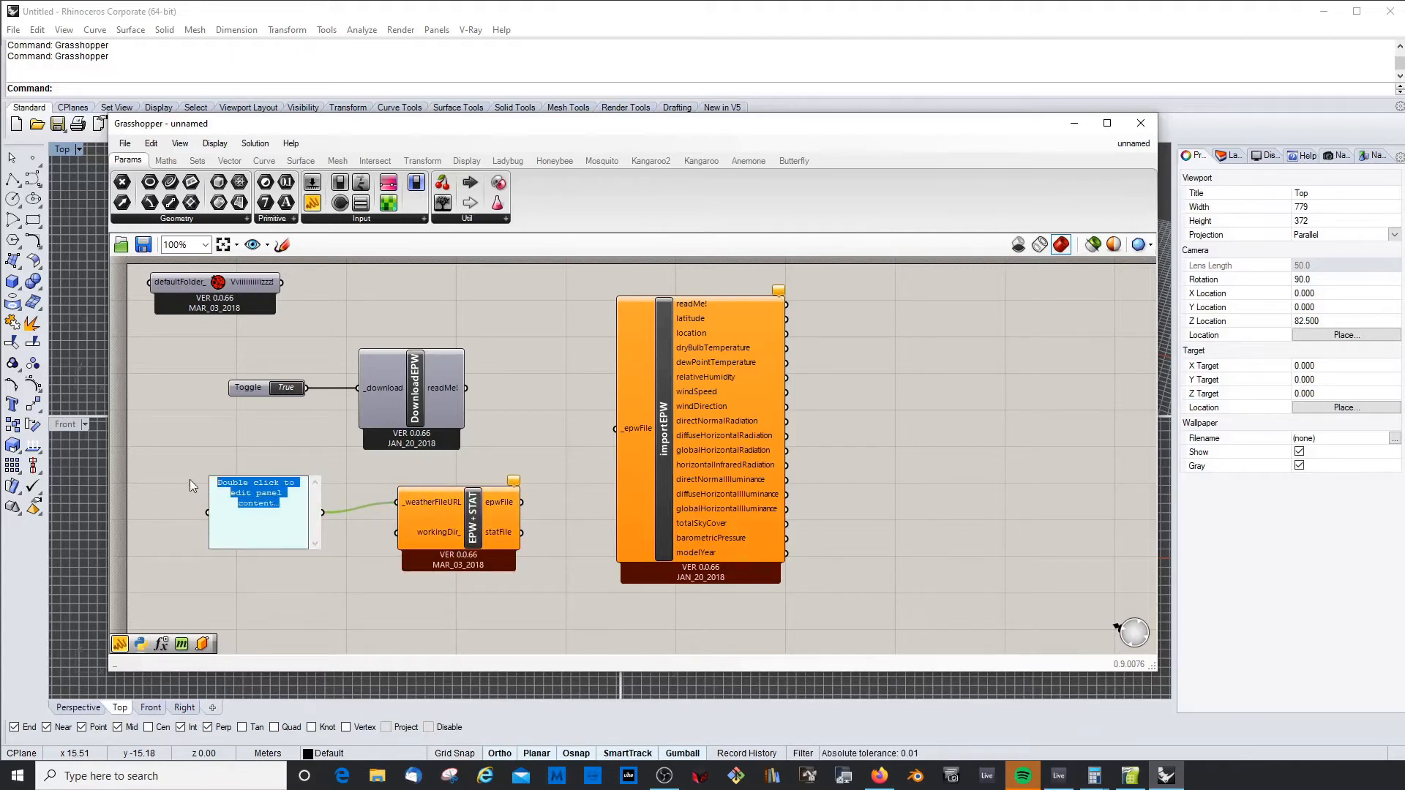
text(https://www.energyplus.net/weather-download/europe_wmo_region_6/ESP//ESP_Barcelona.081810_IWEC/all)
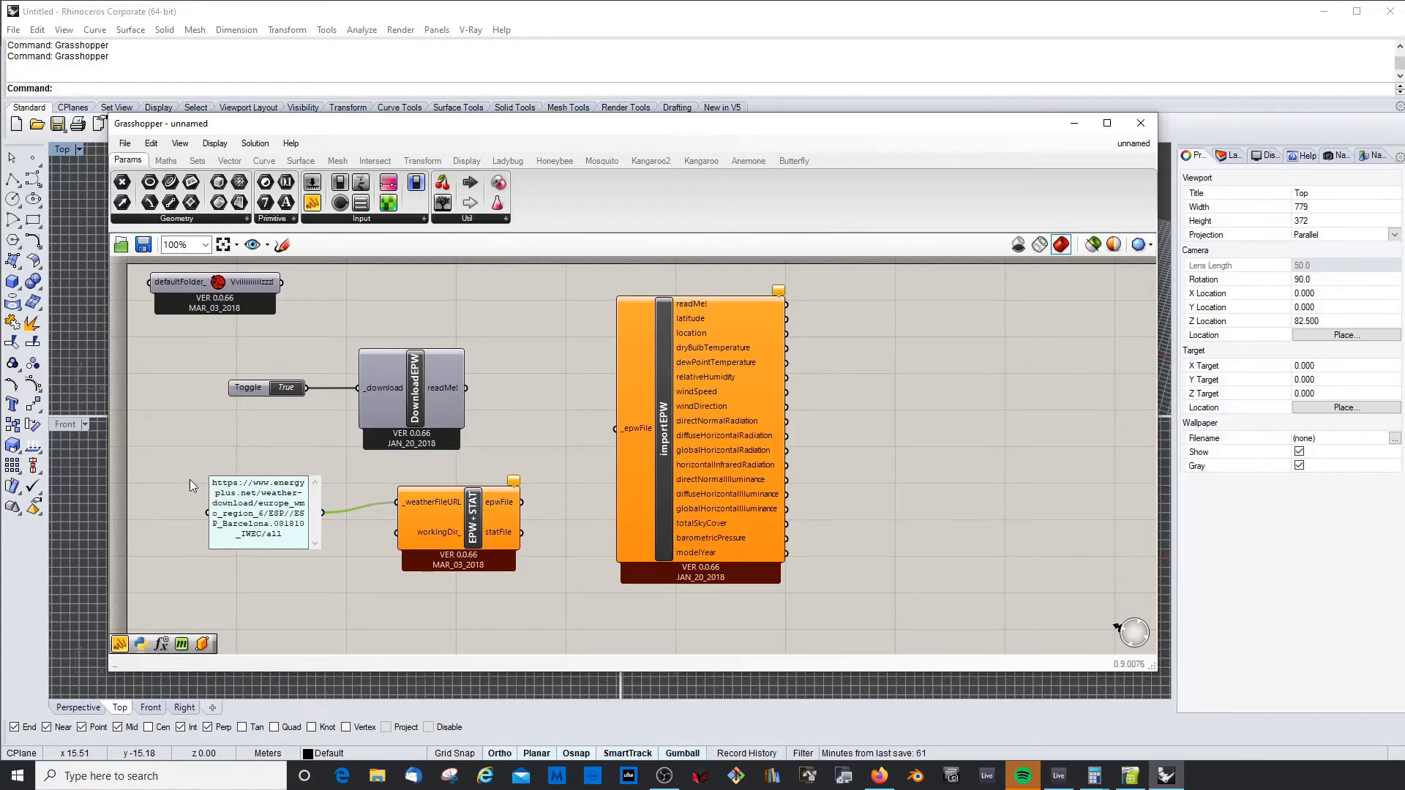
click(190, 480)
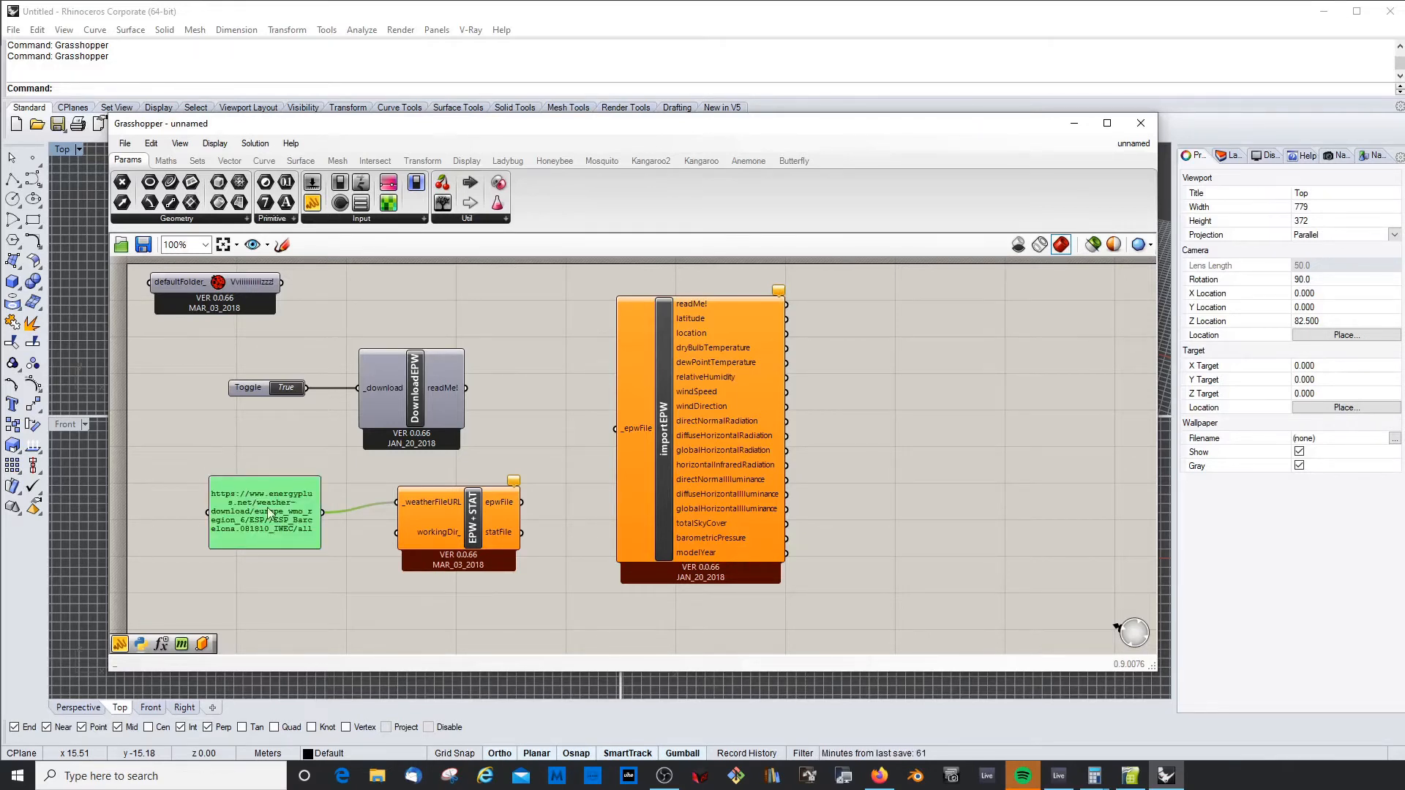
drag(266, 510, 273, 504)
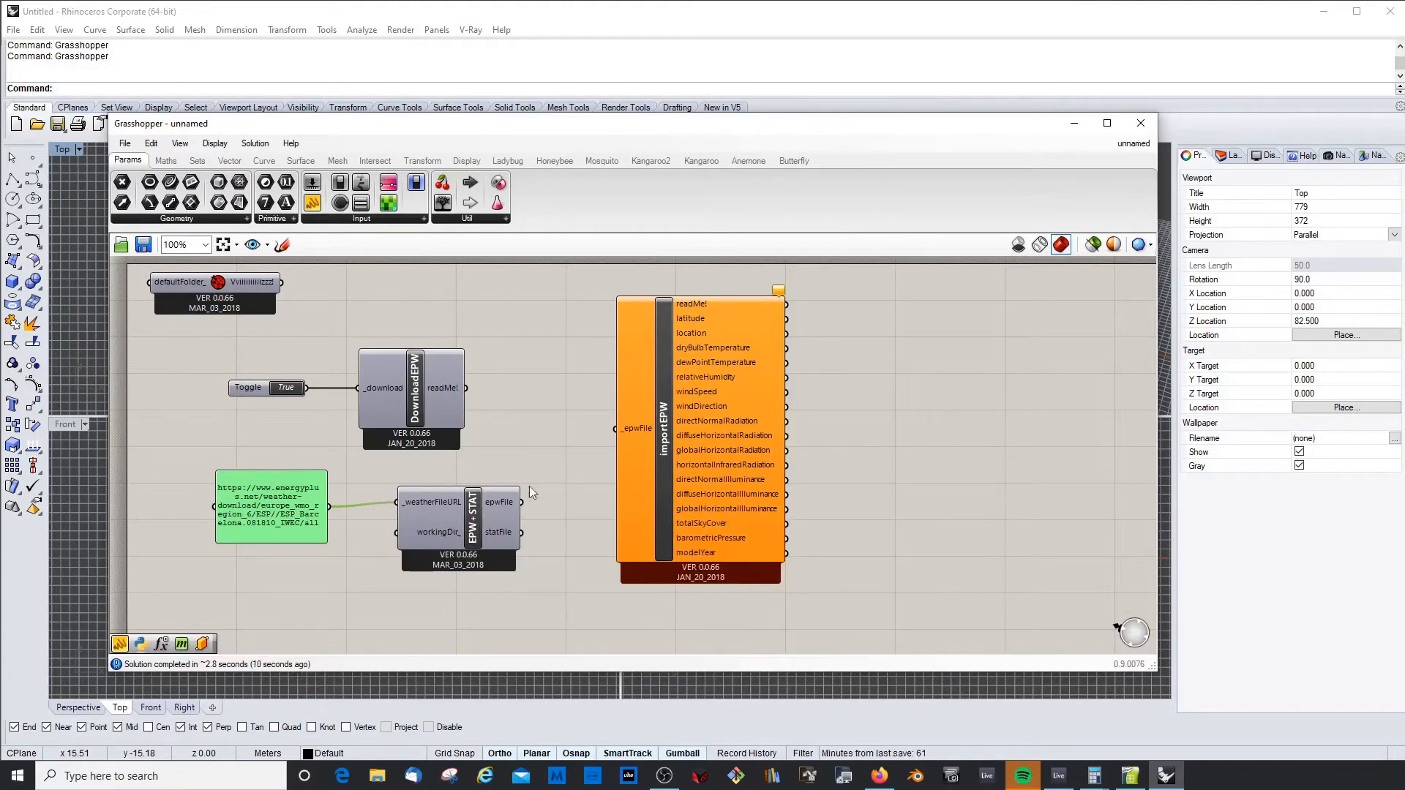
Connect EPW+STAT's epwFile output to importEPW's _epwFile input and move EPW+STAT closer to the URL panel
drag(456, 500, 606, 440)
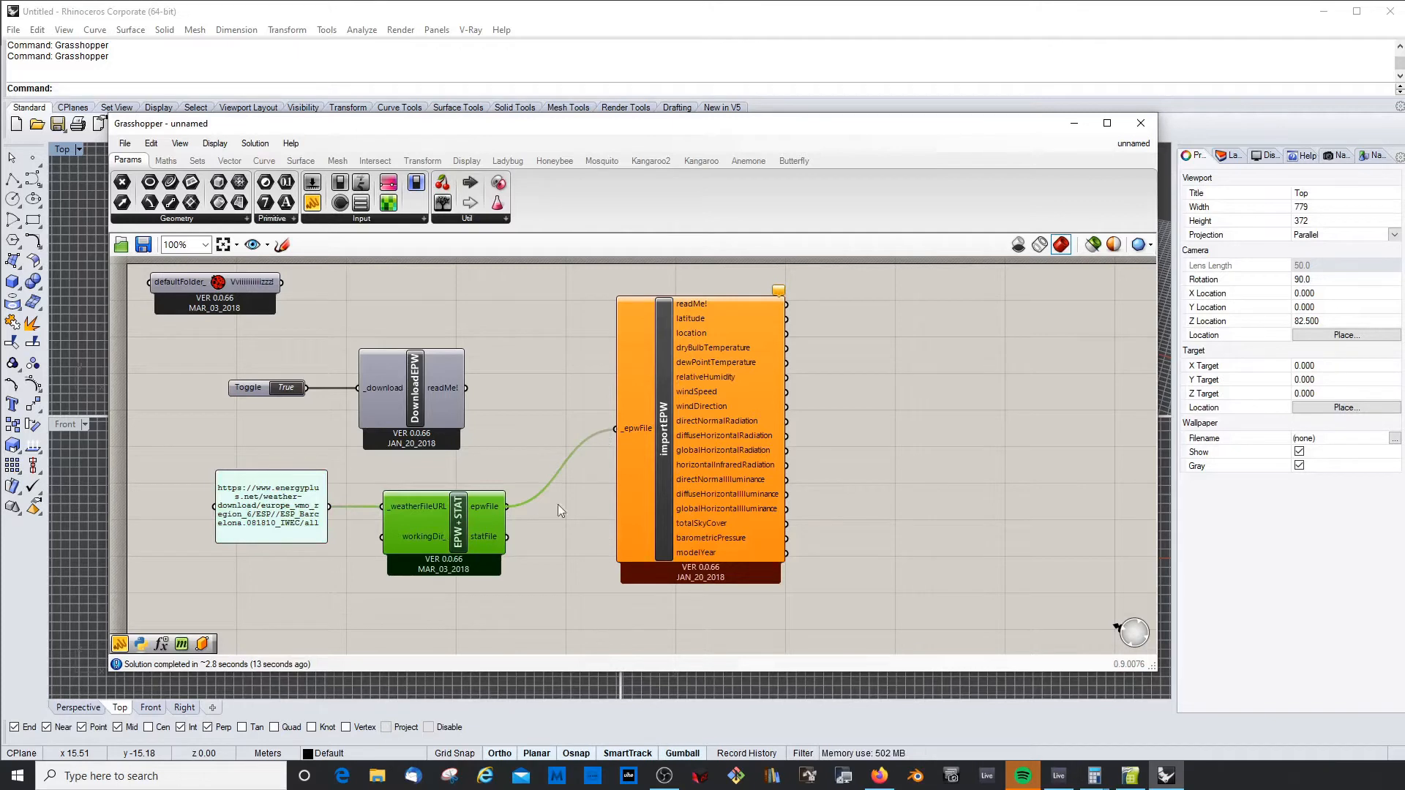
click(696, 350)
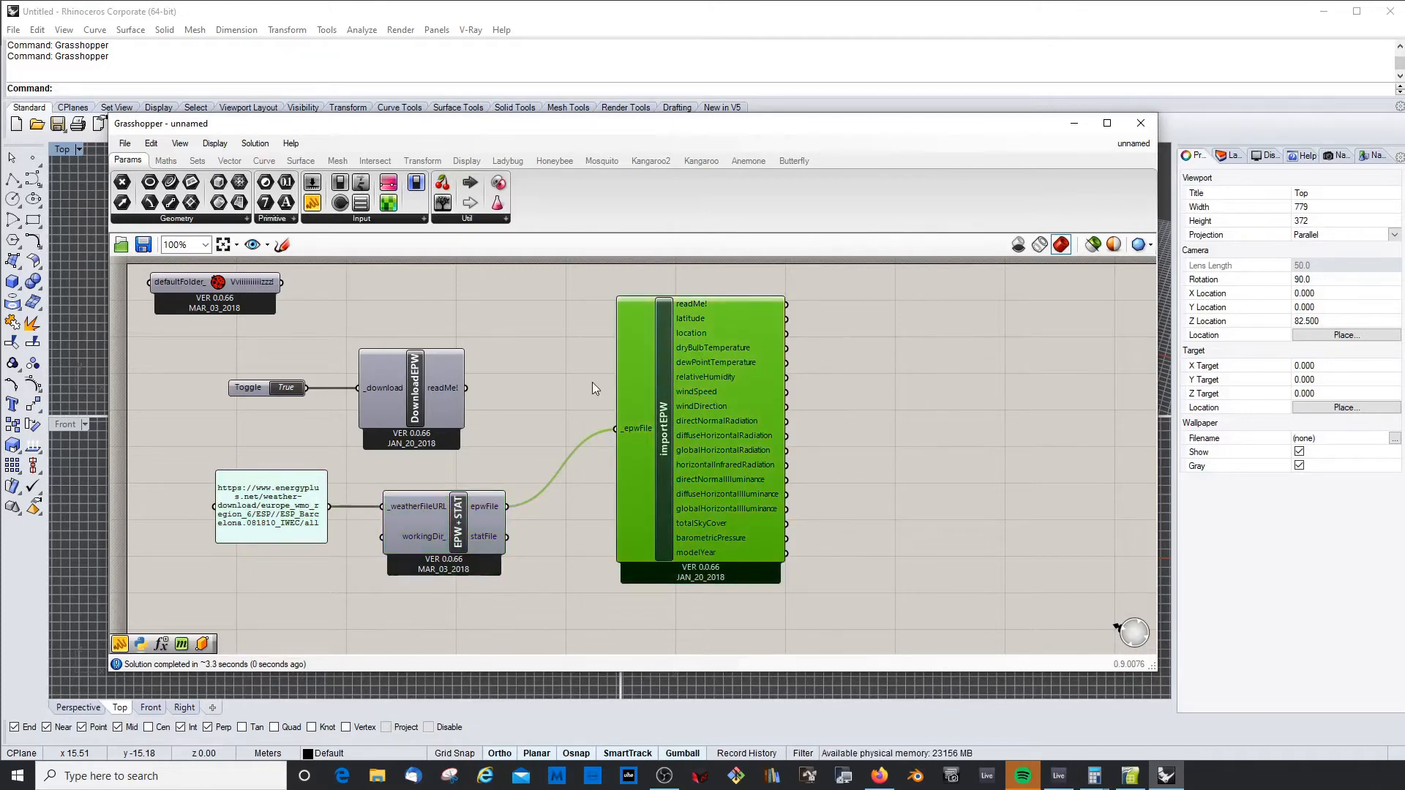
click(593, 382)
click(709, 382)
drag(423, 516, 403, 515)
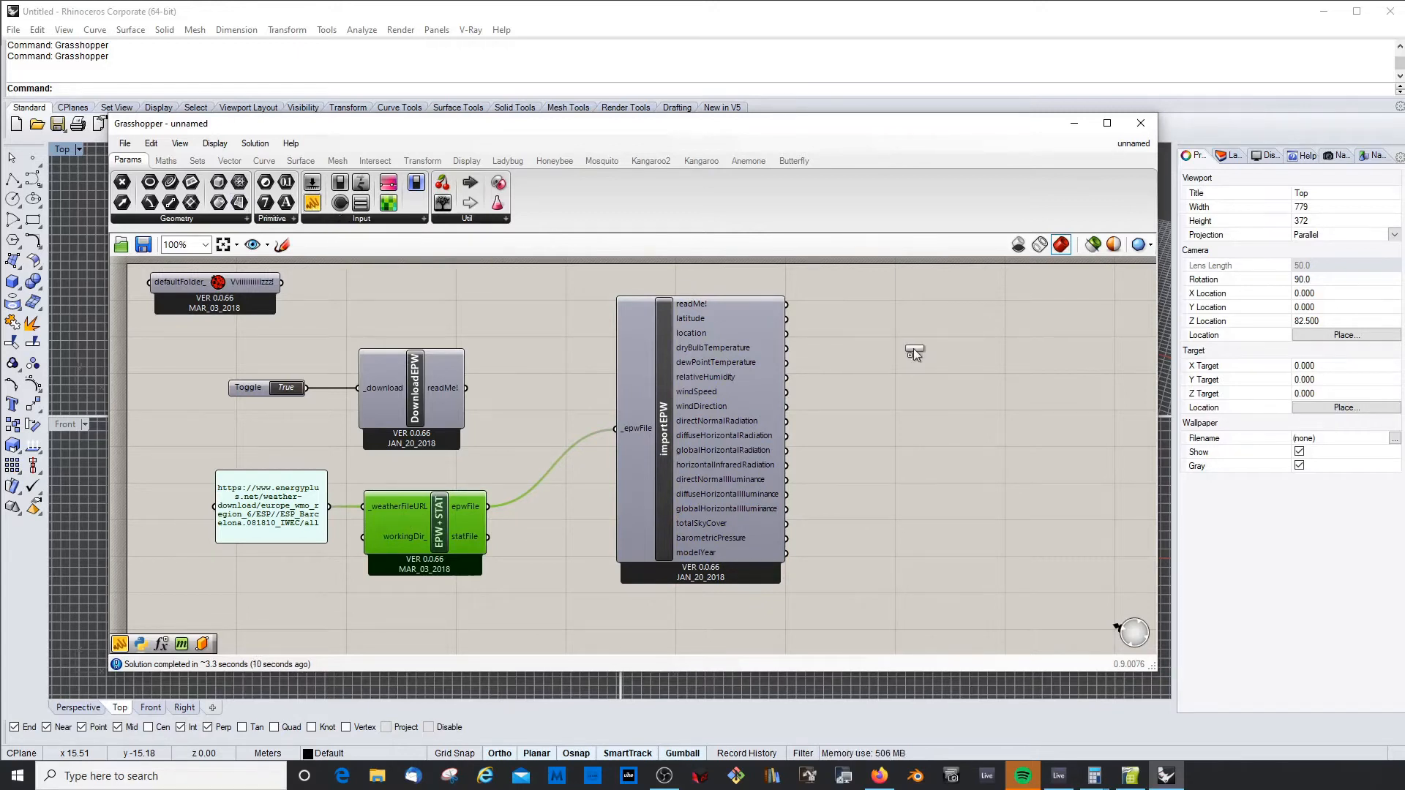
Add an empty Panel to the right of importEPW, level with its upper outputs
drag(913, 349, 915, 345)
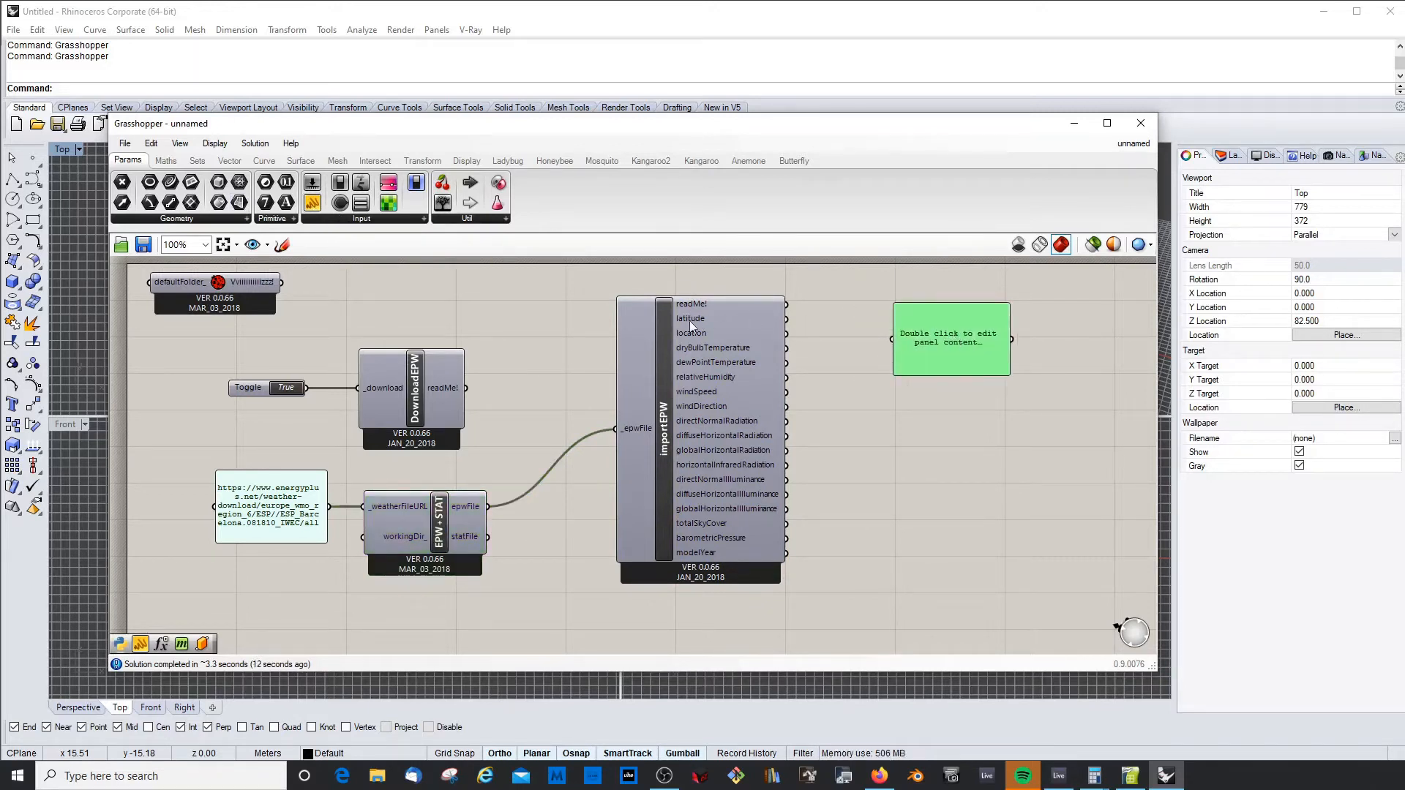
drag(988, 334, 949, 344)
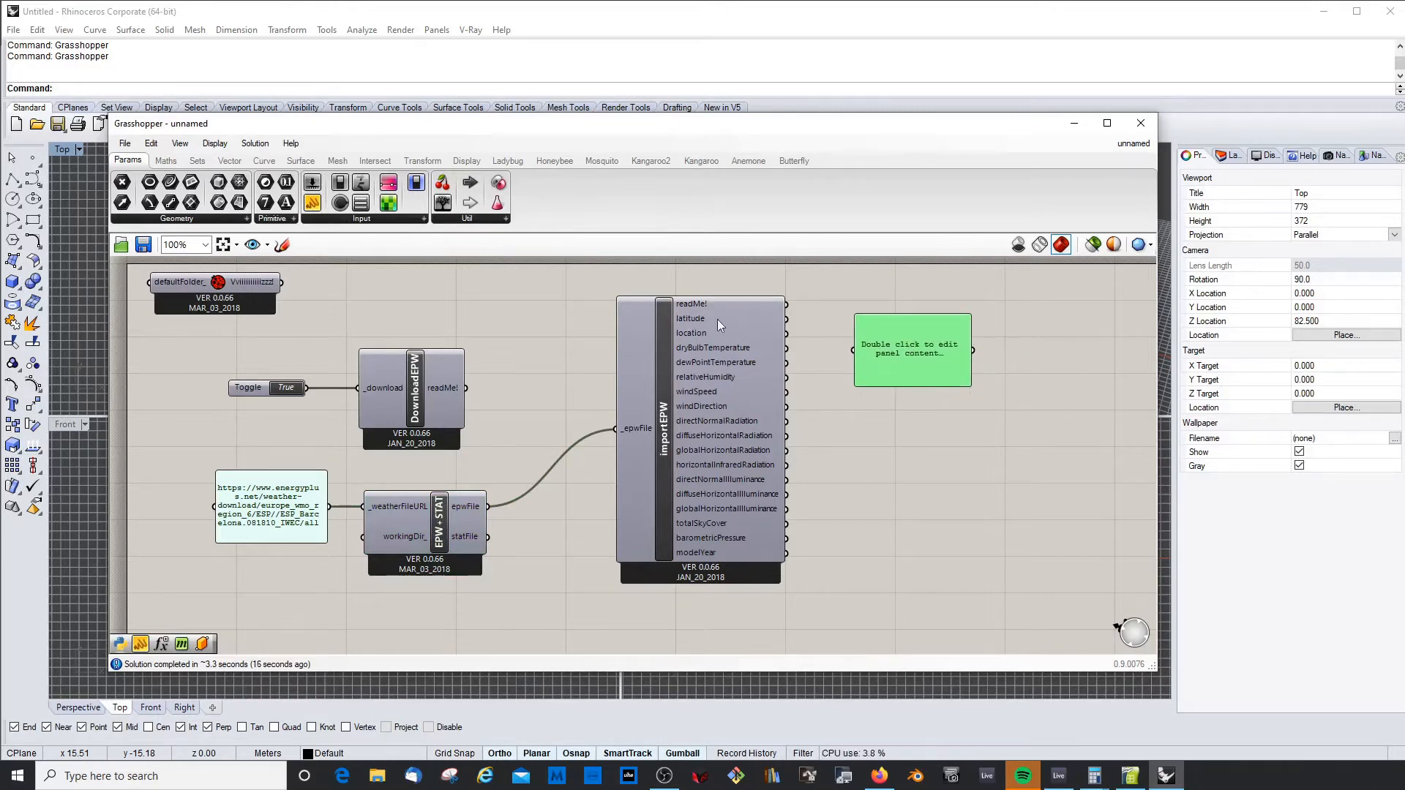
Show importEPW's readMe! output and then its latitude output in the panel, moving the panel up beside those outputs
drag(787, 305, 854, 350)
drag(941, 341, 923, 316)
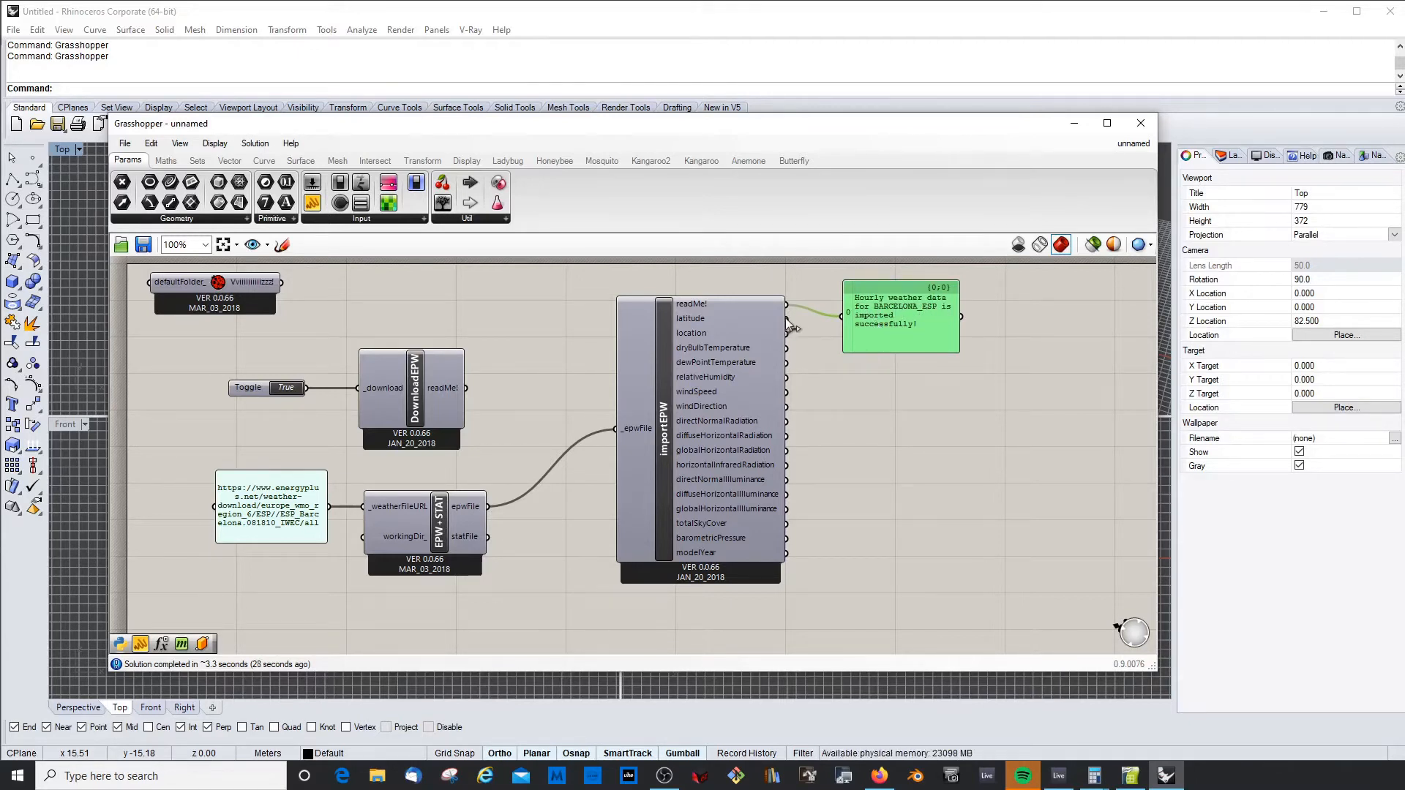
drag(787, 318, 841, 316)
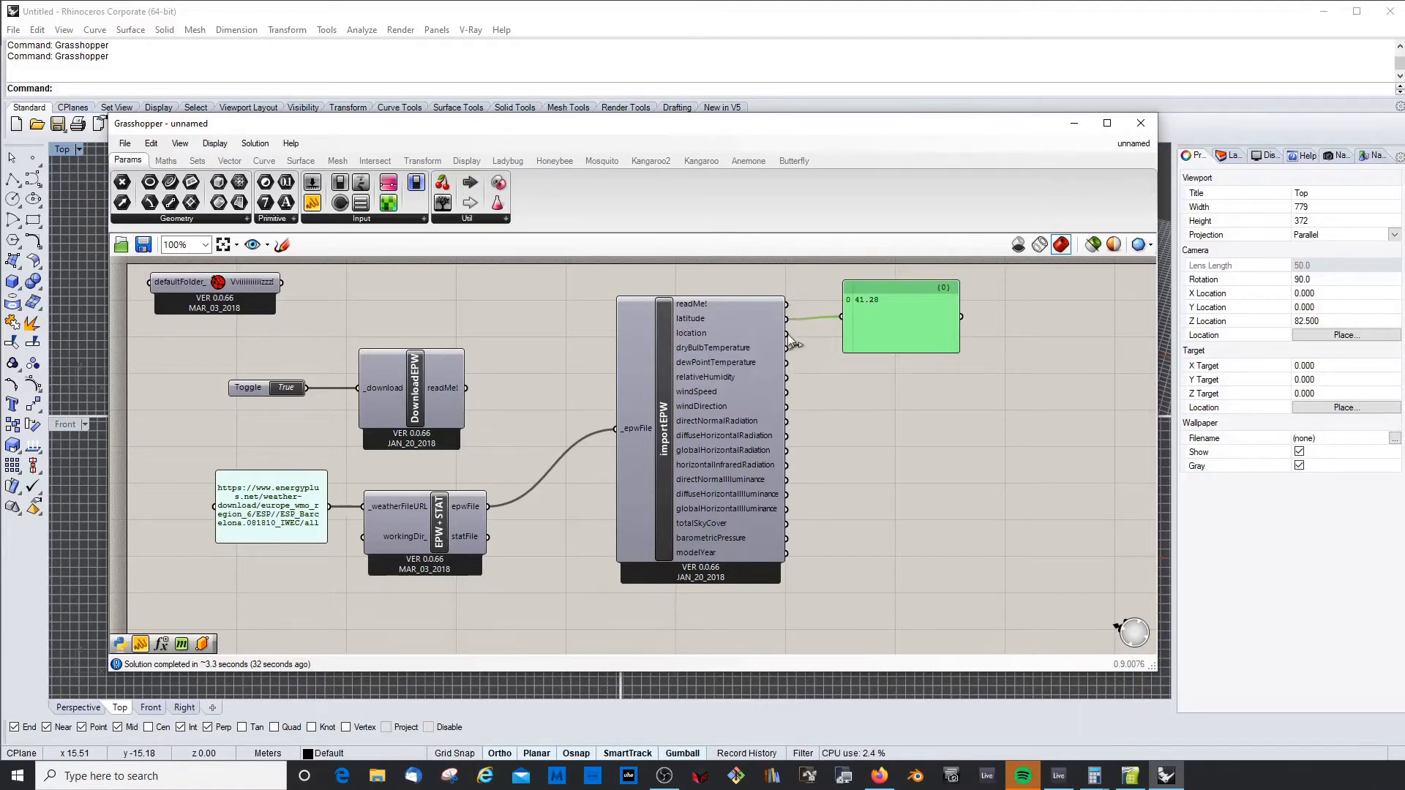
Show importEPW's location output in the panel and resize the panel so the whole location text fits
drag(788, 333, 840, 316)
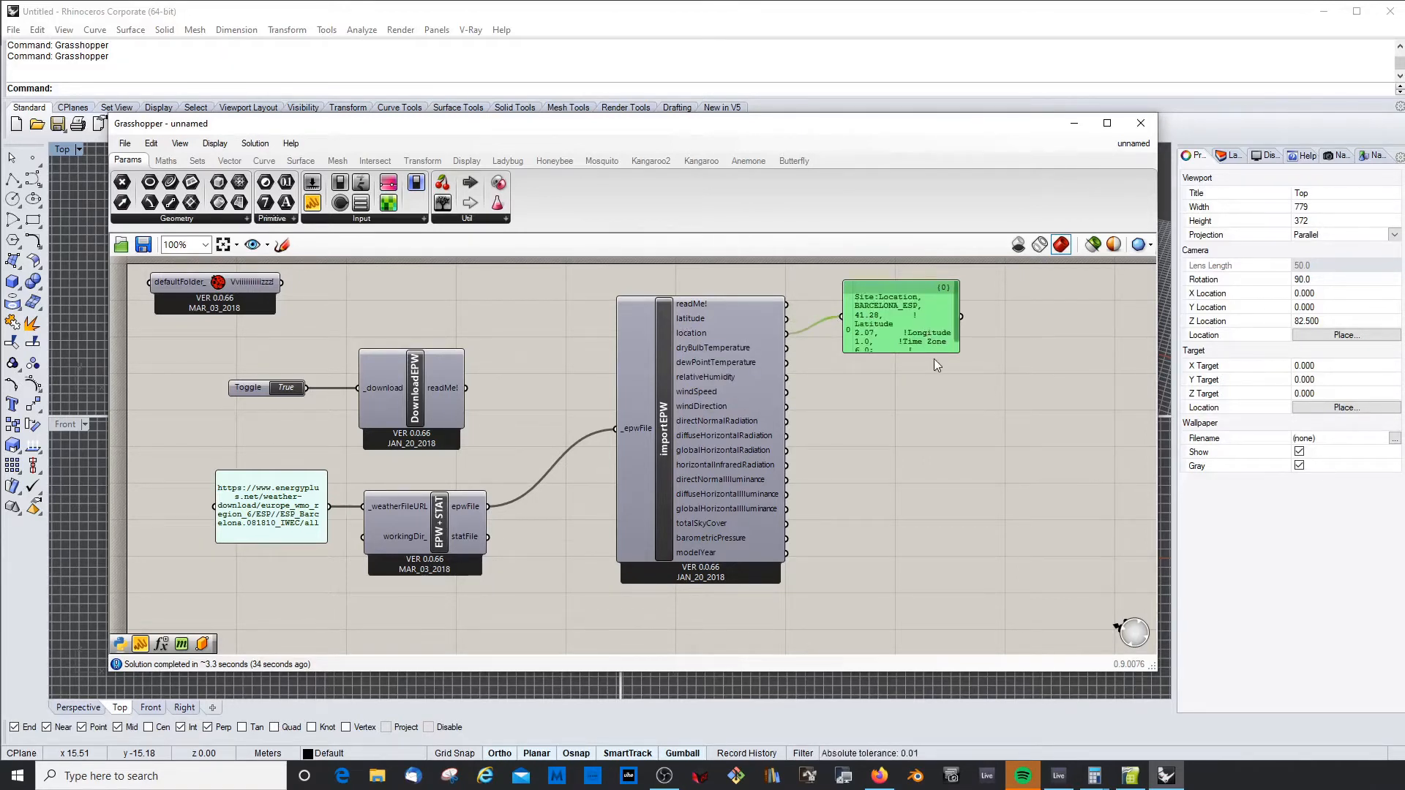
drag(934, 353, 934, 433)
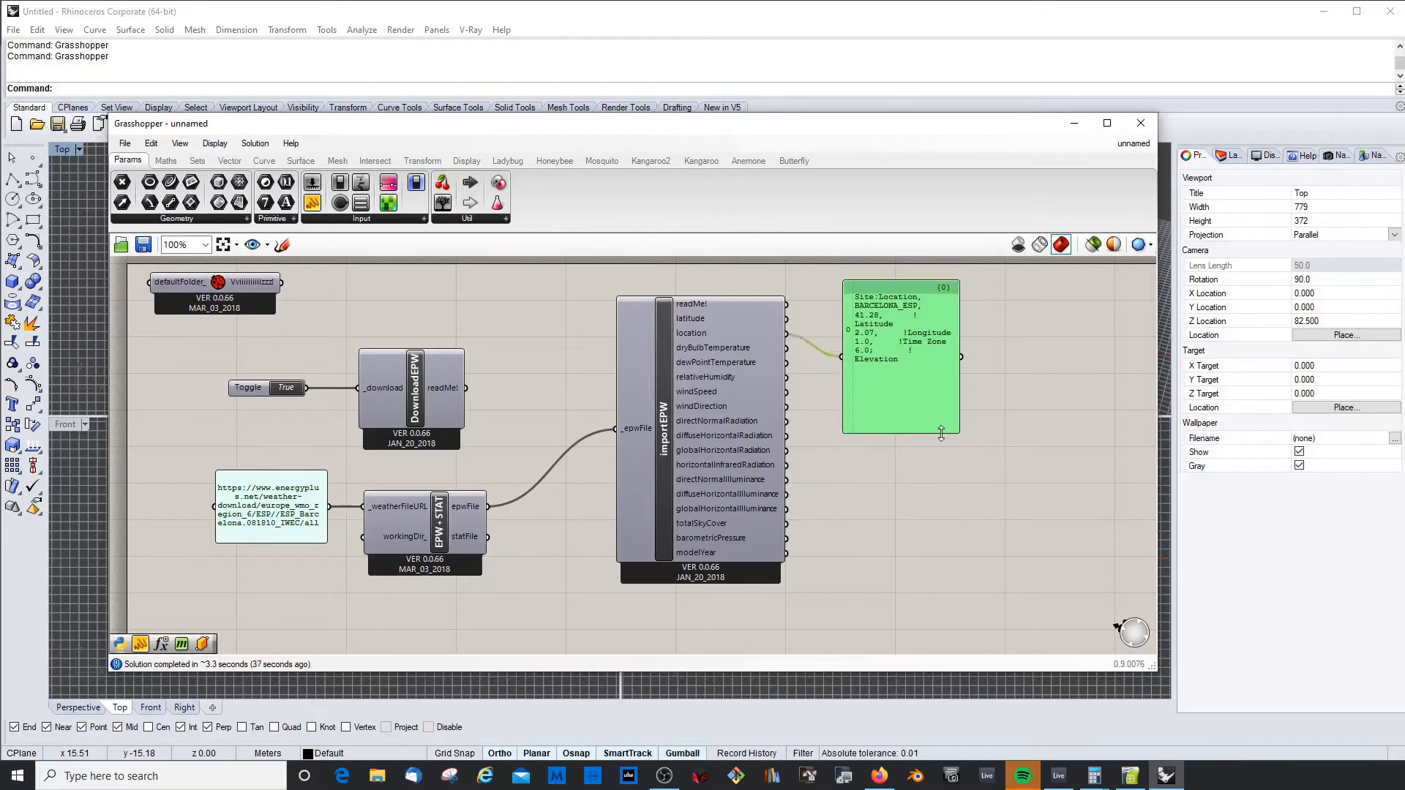
drag(961, 335, 1113, 335)
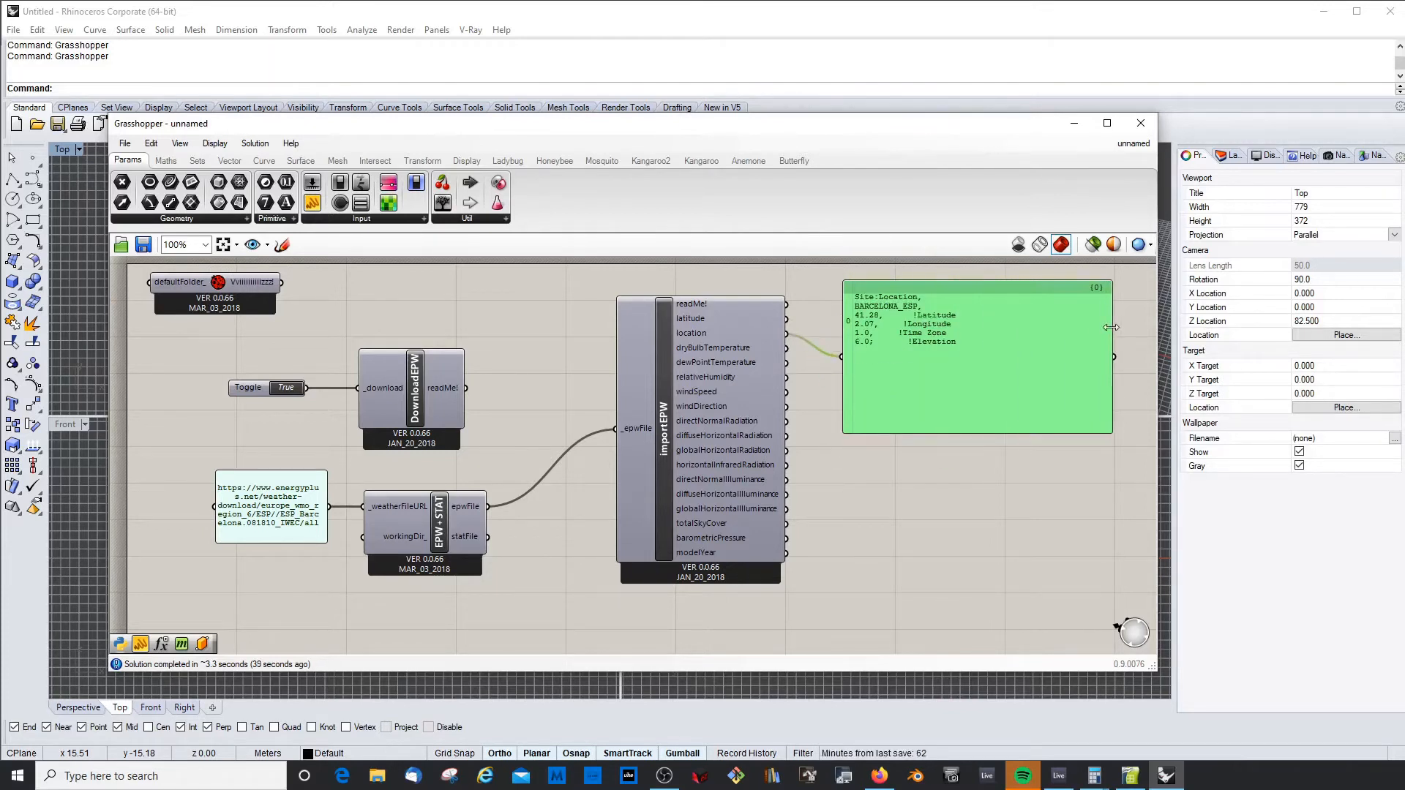
drag(905, 292, 912, 301)
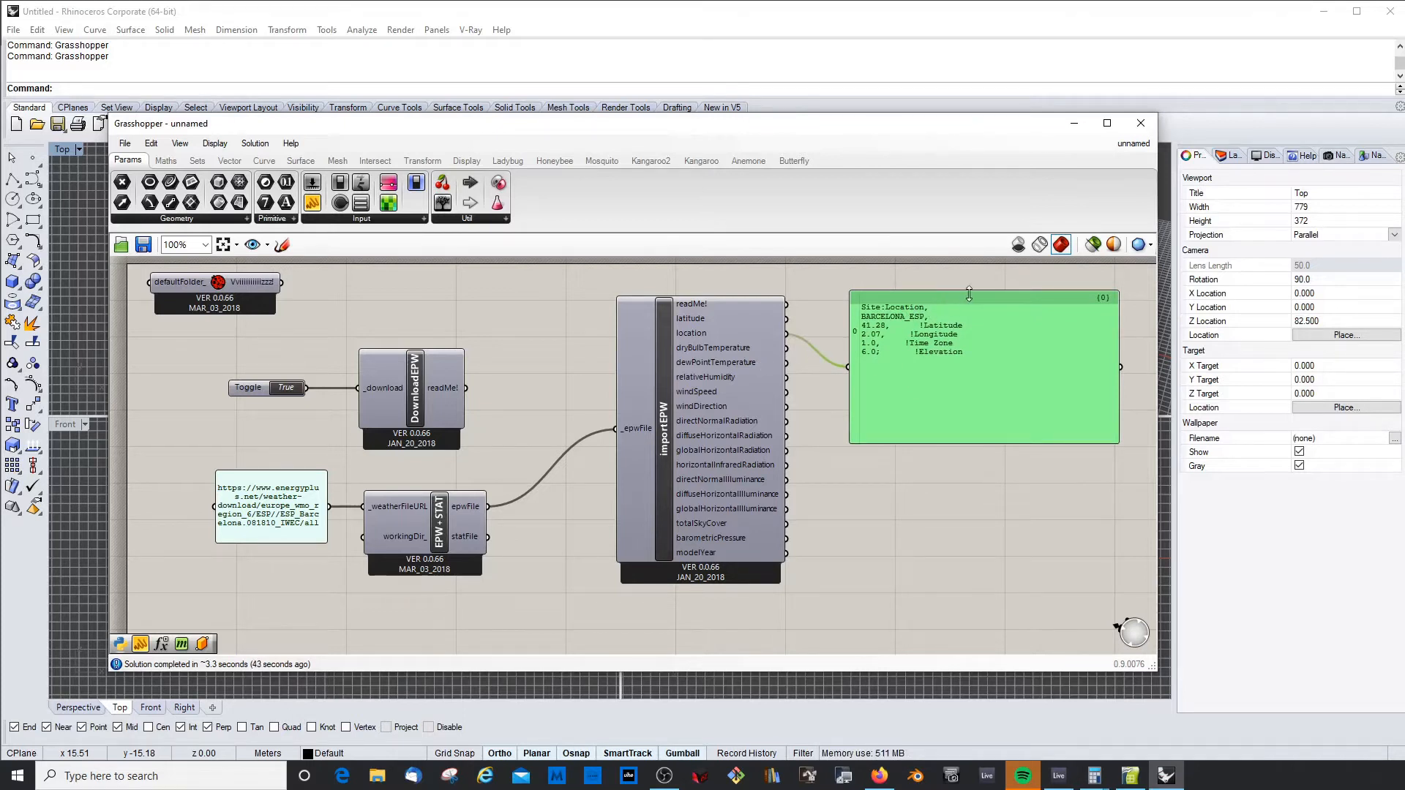
drag(990, 440, 981, 367)
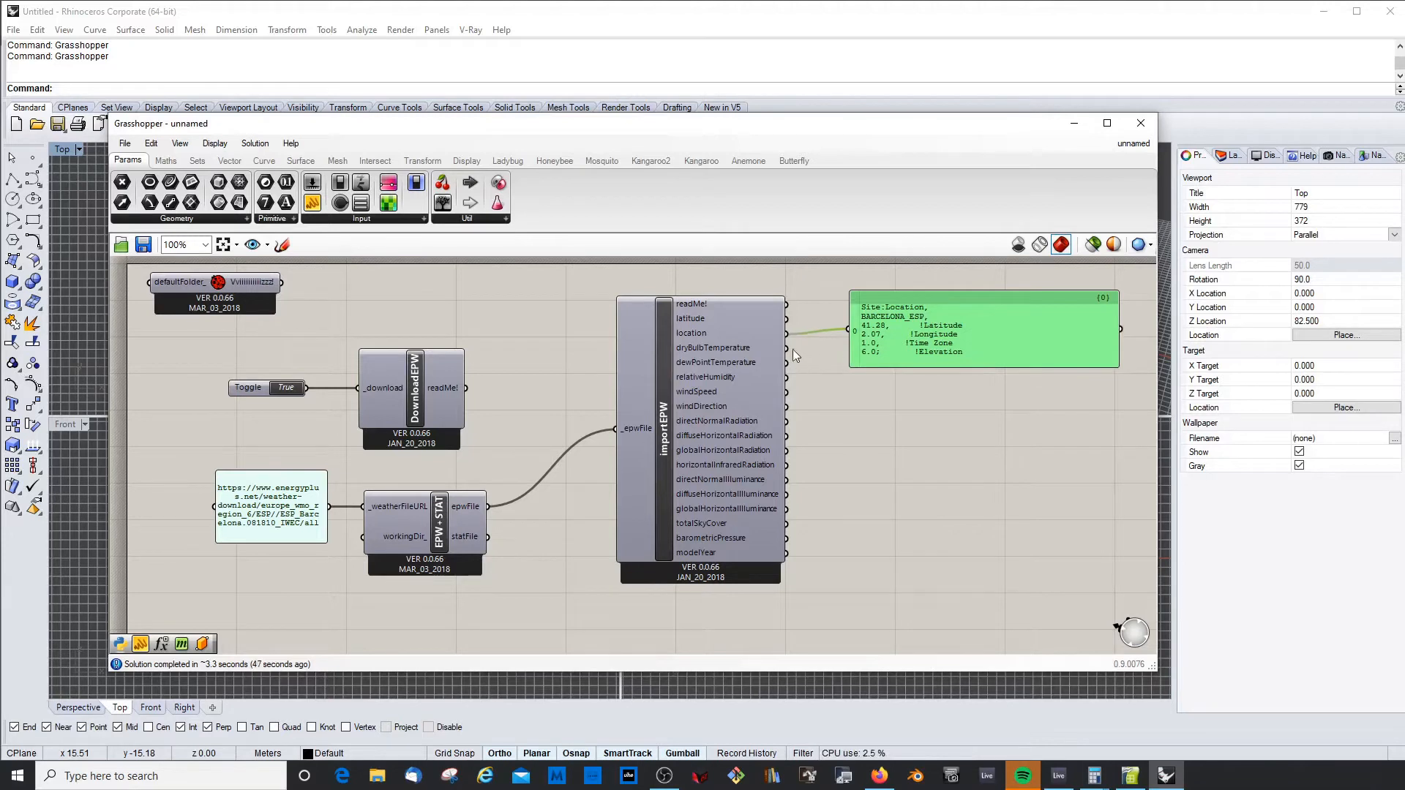
Show importEPW's dryBulbTemperature output in the panel, make the panel much taller, and examine the list of hourly values
drag(788, 348, 848, 329)
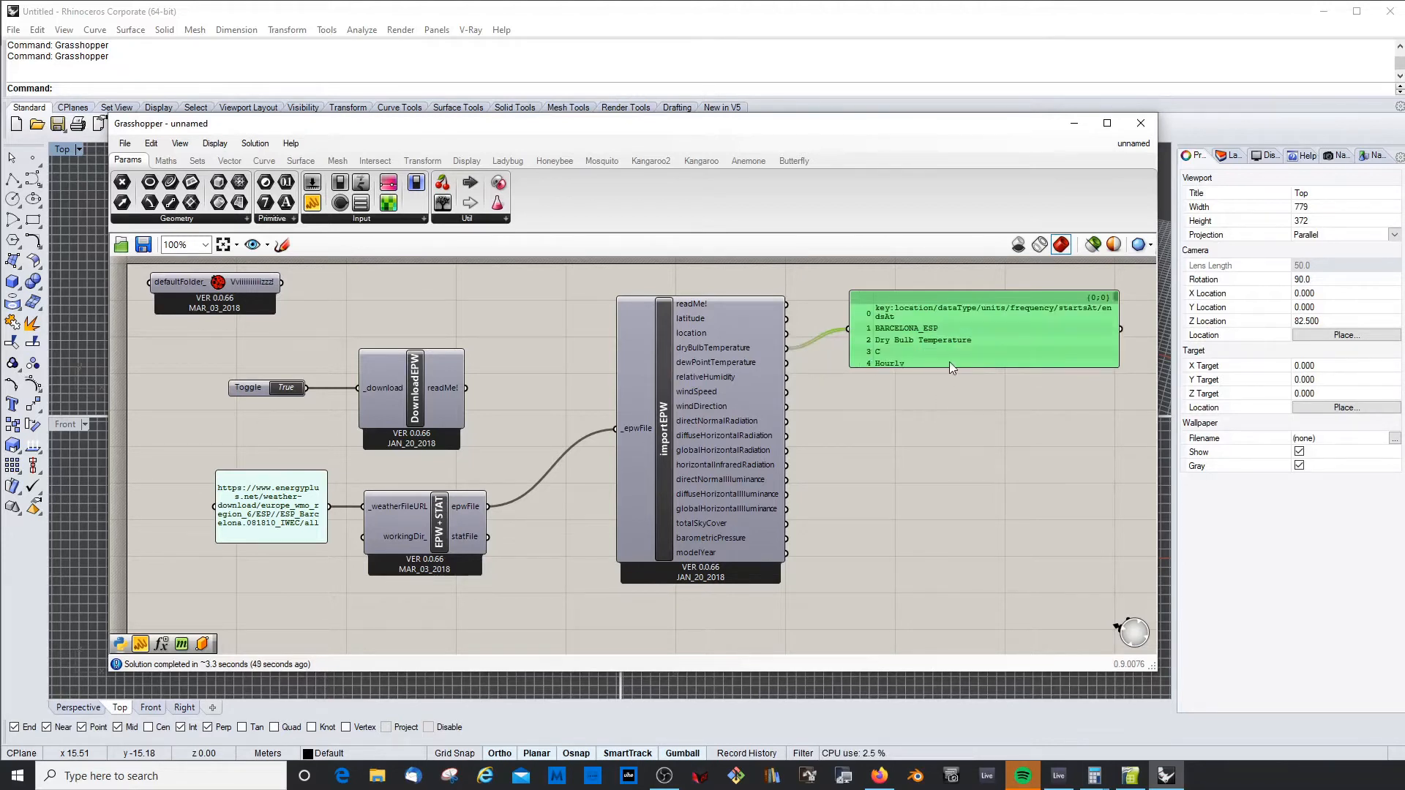
drag(951, 367, 960, 633)
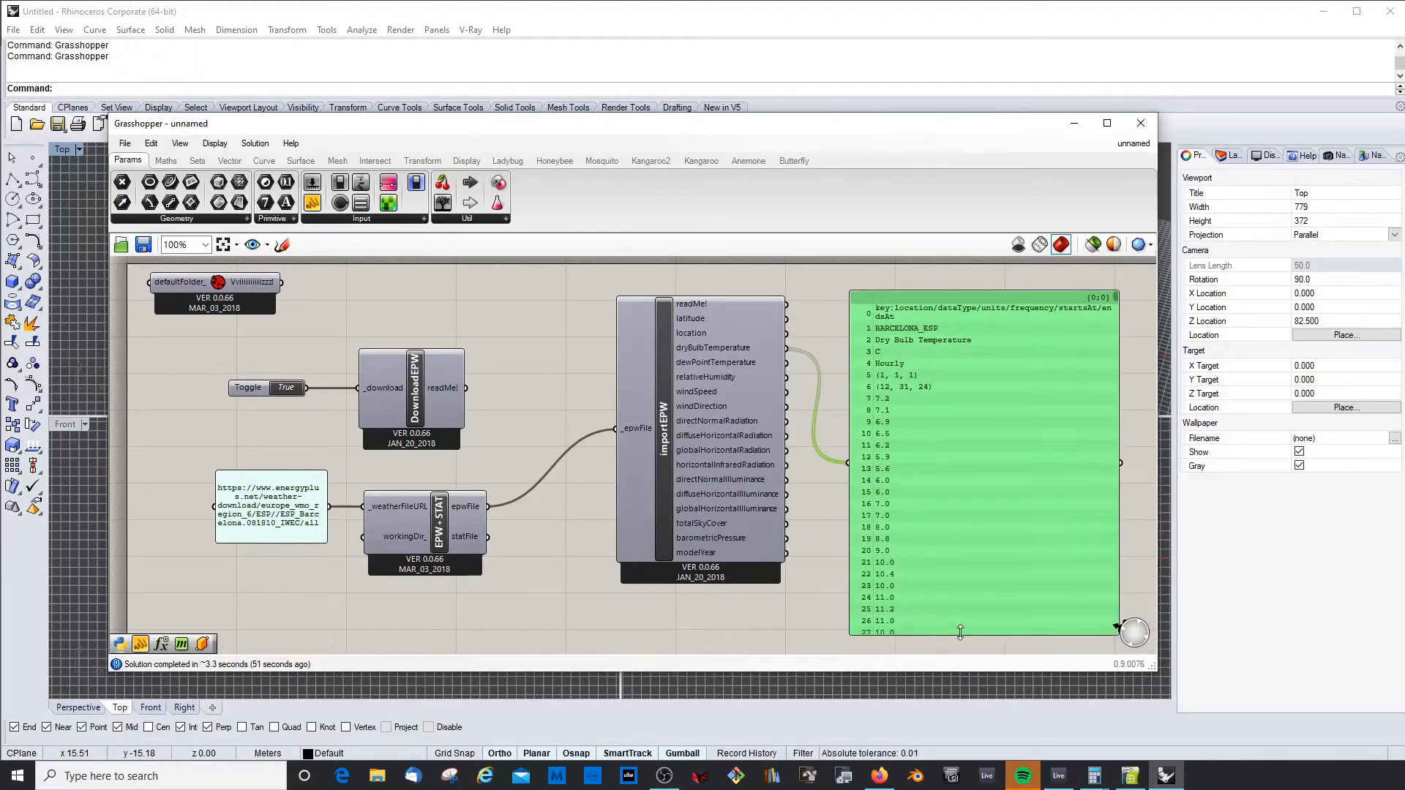
scroll(933, 397, down, 4)
scroll(940, 399, up, 7)
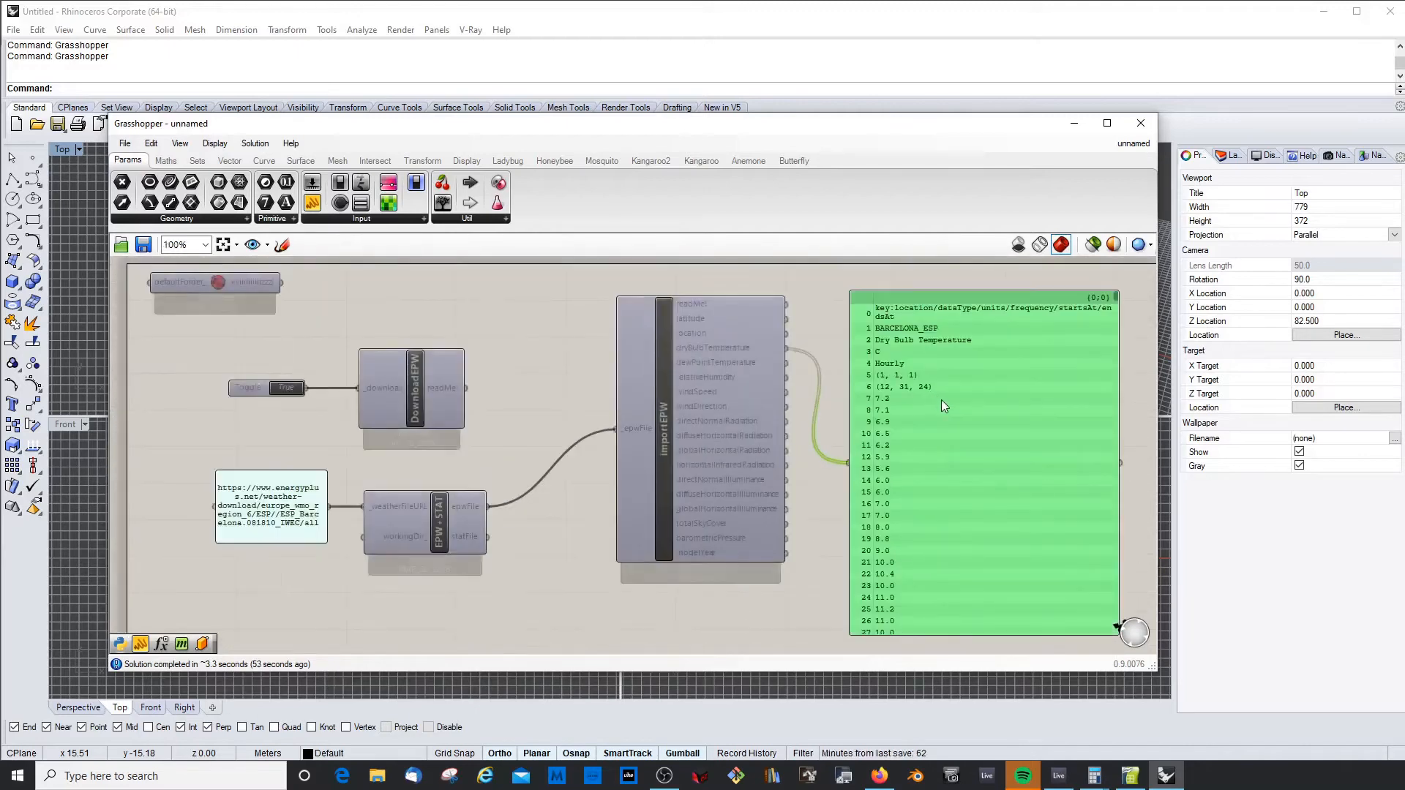
scroll(780, 377, down, 3)
drag(1047, 287, 1046, 412)
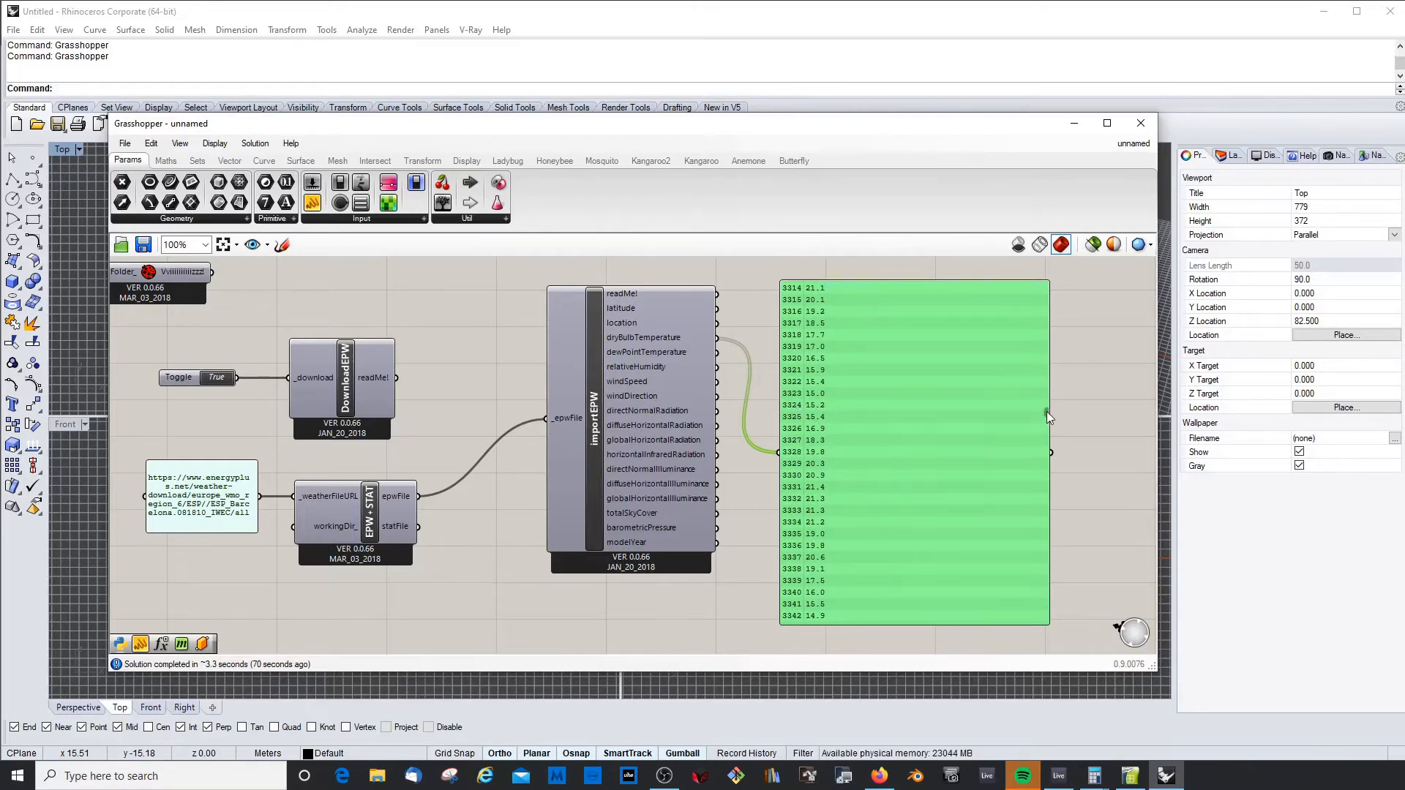
drag(1046, 411, 1086, 270)
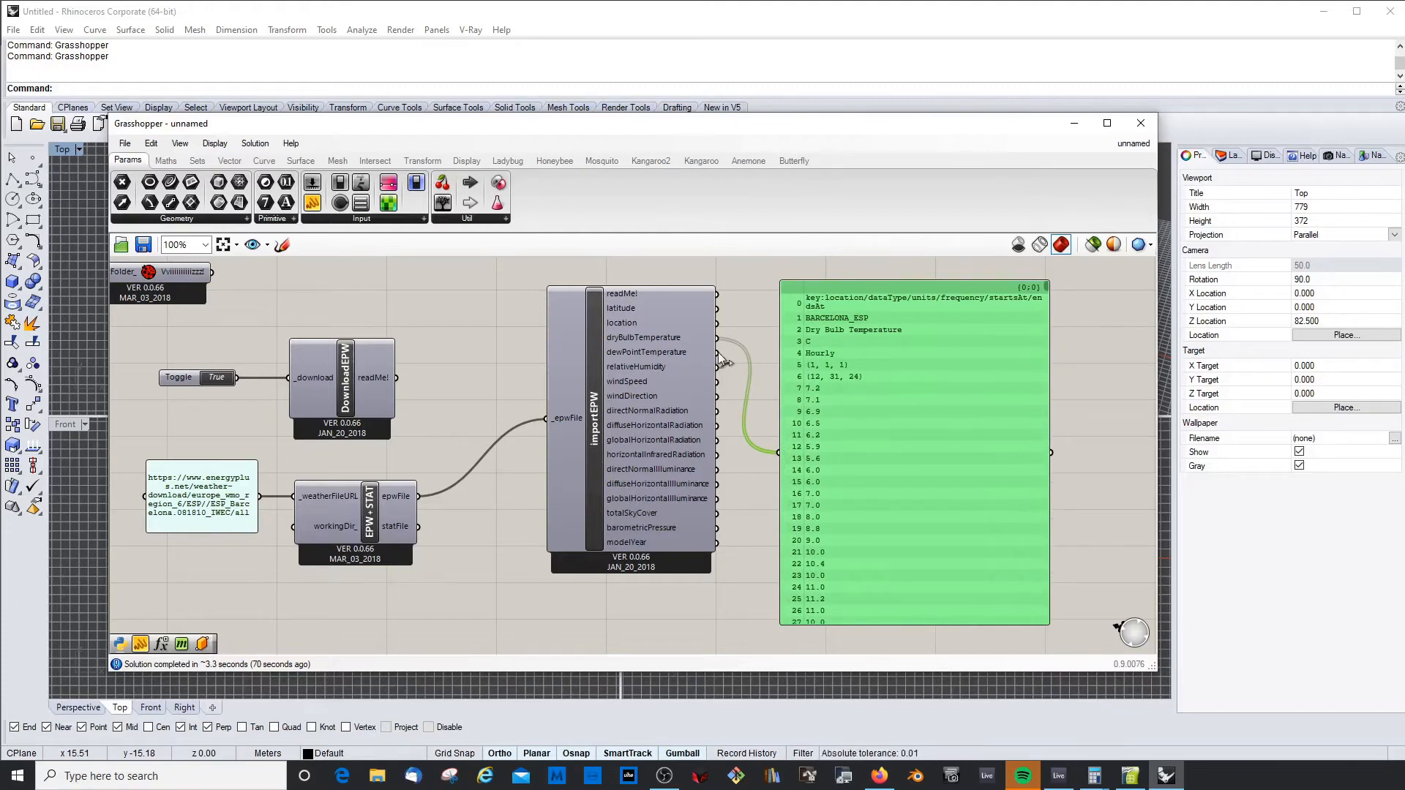
Feed the panel in turn with importEPW's dewPointTemperature, relativeHumidity, windSpeed and directNormalRadiation outputs to inspect each data list
drag(718, 353, 780, 452)
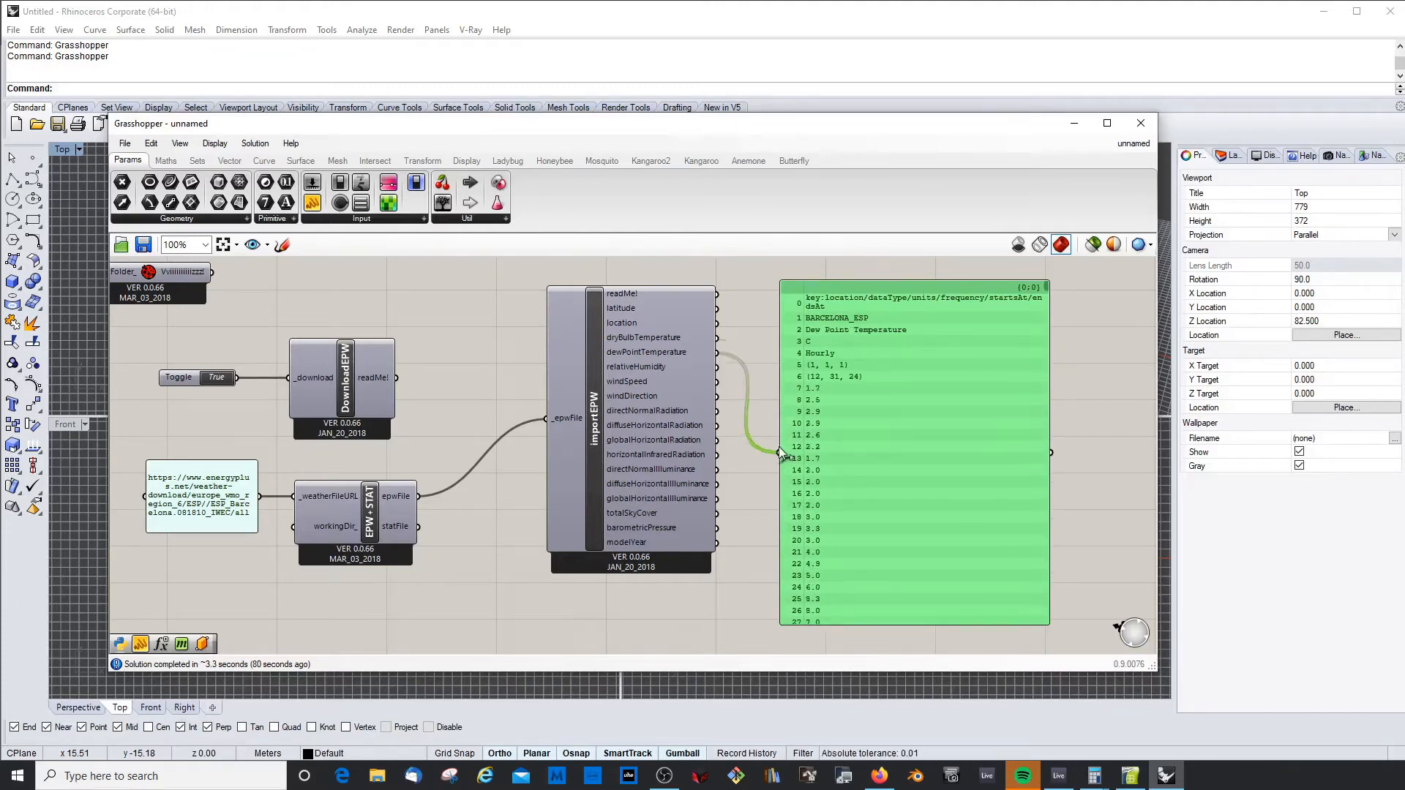
drag(598, 370, 560, 379)
drag(679, 375, 779, 452)
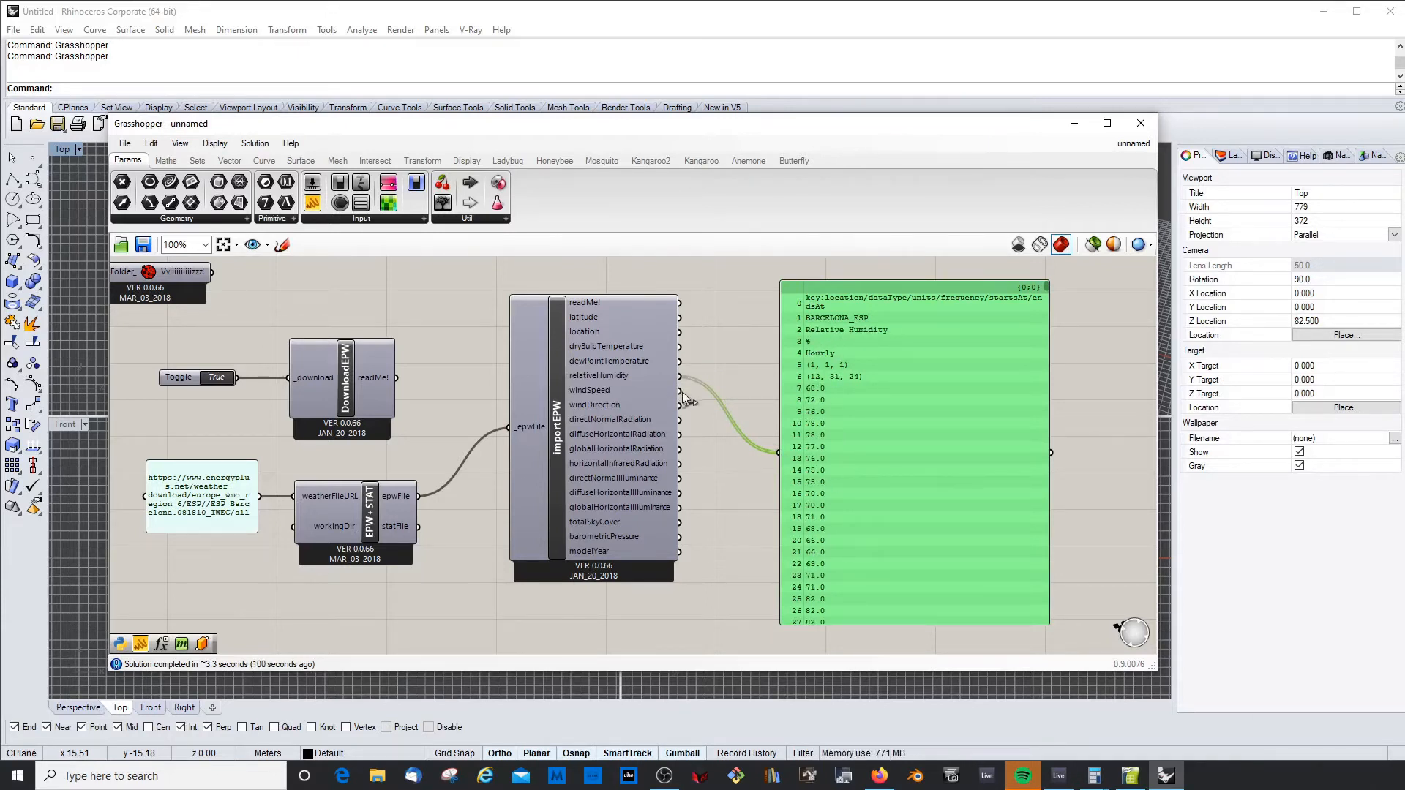
drag(679, 390, 779, 452)
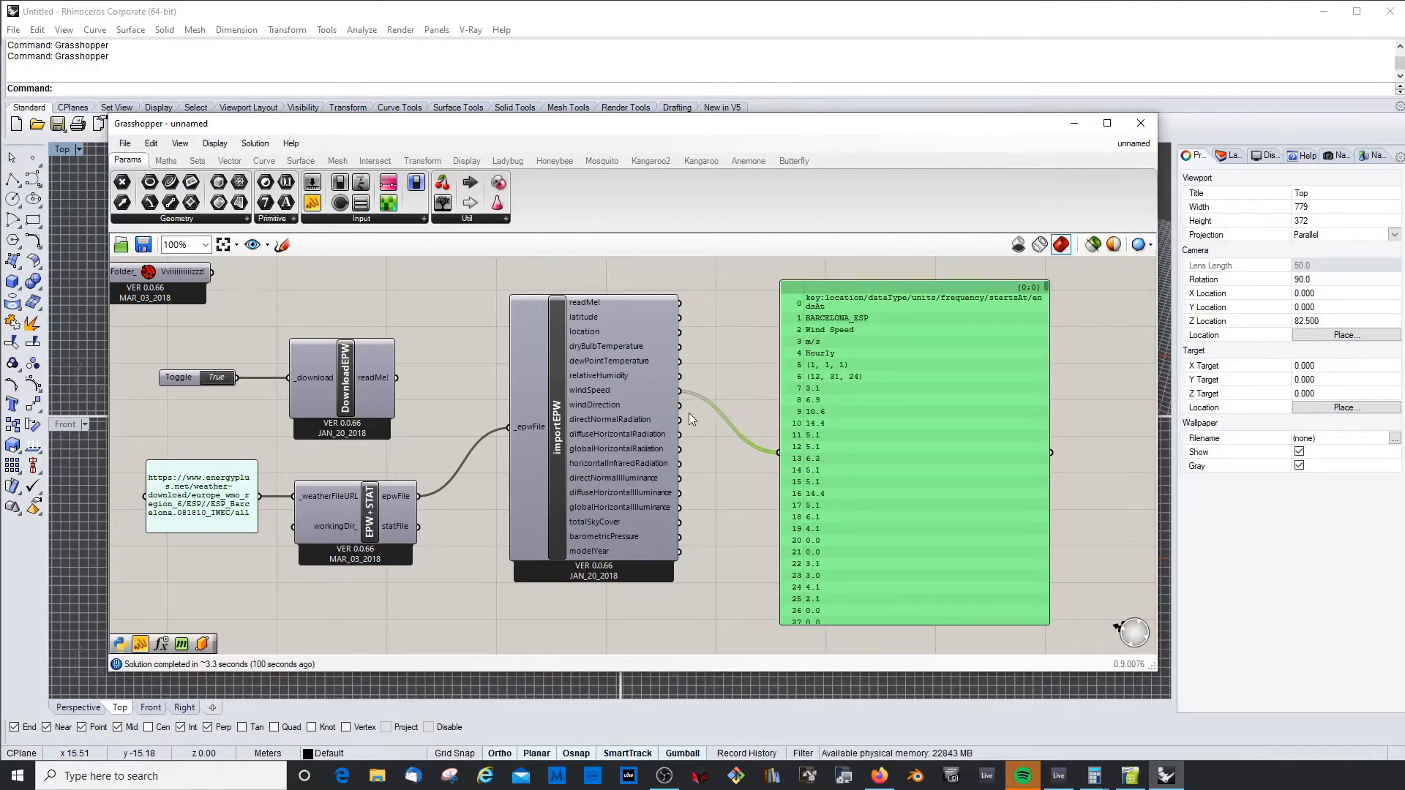
shift+drag(680, 404, 777, 452)
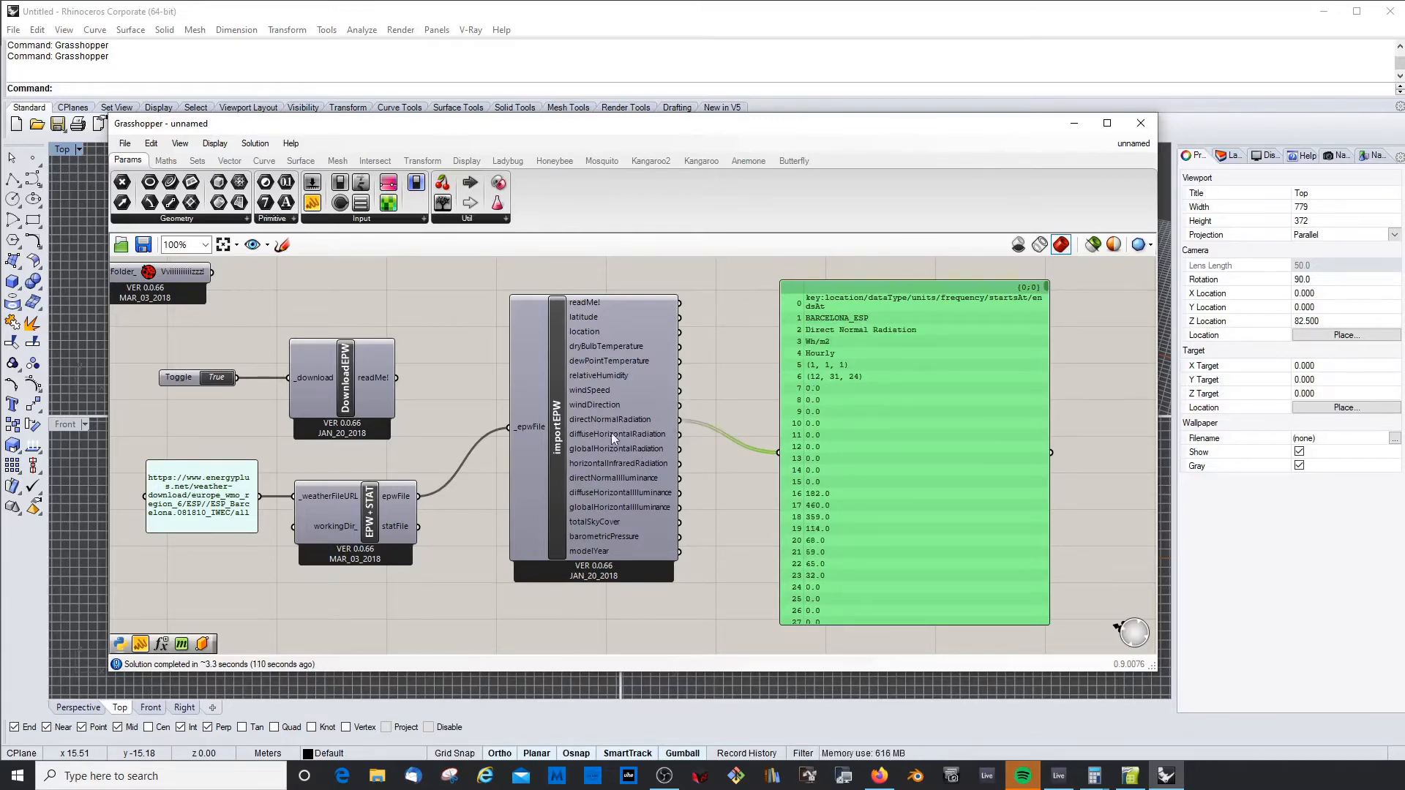
Move importEPW down slightly and show its totalSkyCover output in the panel
drag(664, 440, 666, 473)
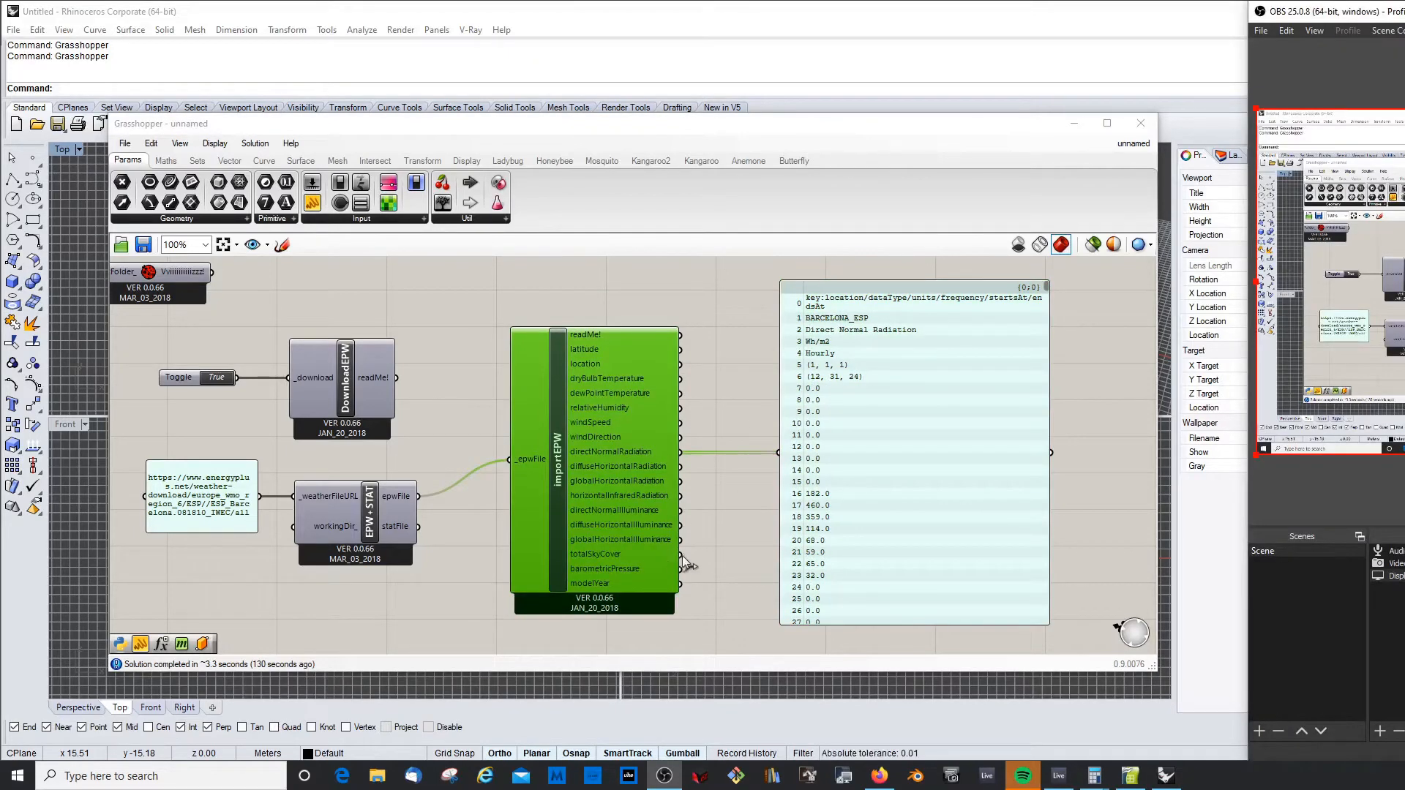
drag(681, 555, 778, 452)
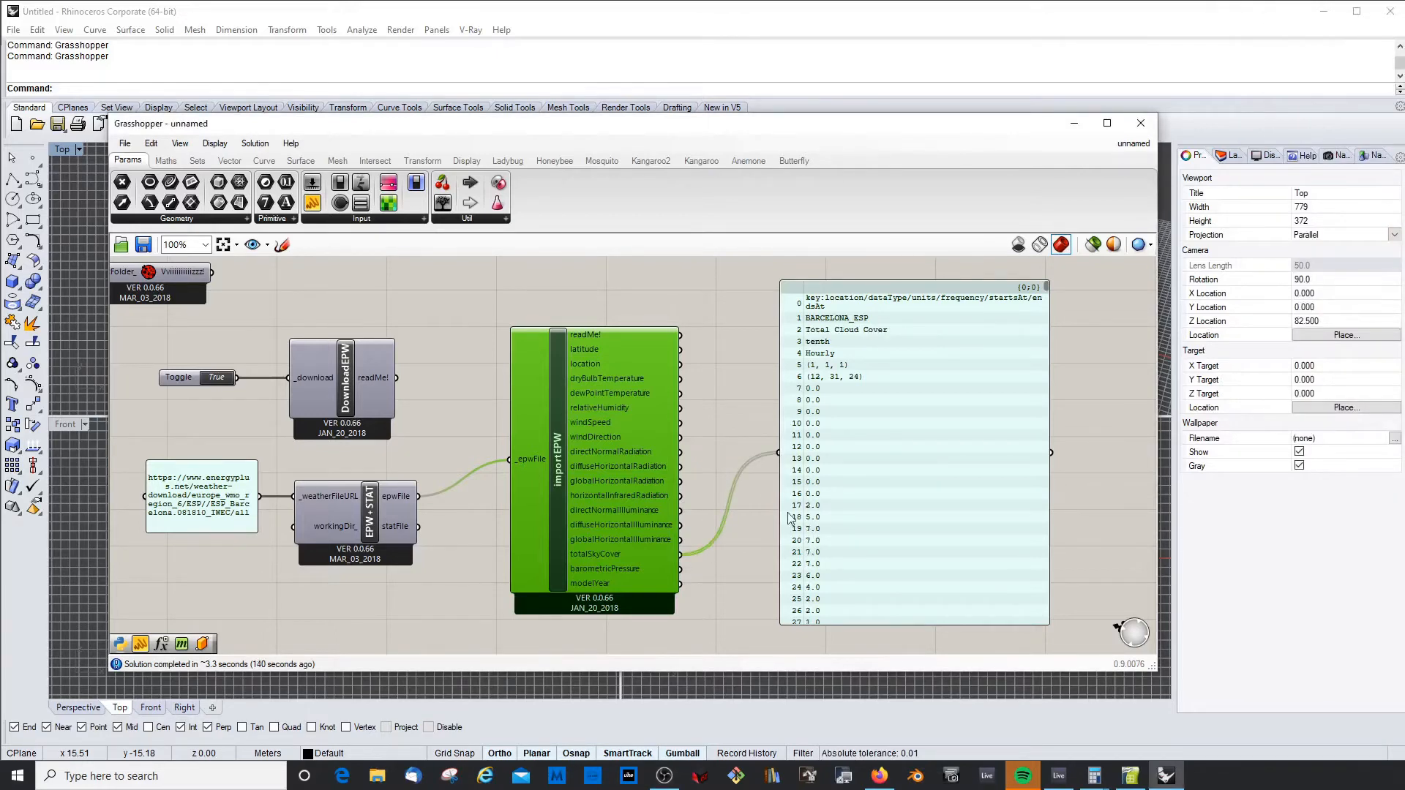
scroll(860, 512, down, 2)
scroll(860, 512, up, 3)
scroll(705, 441, down, 1)
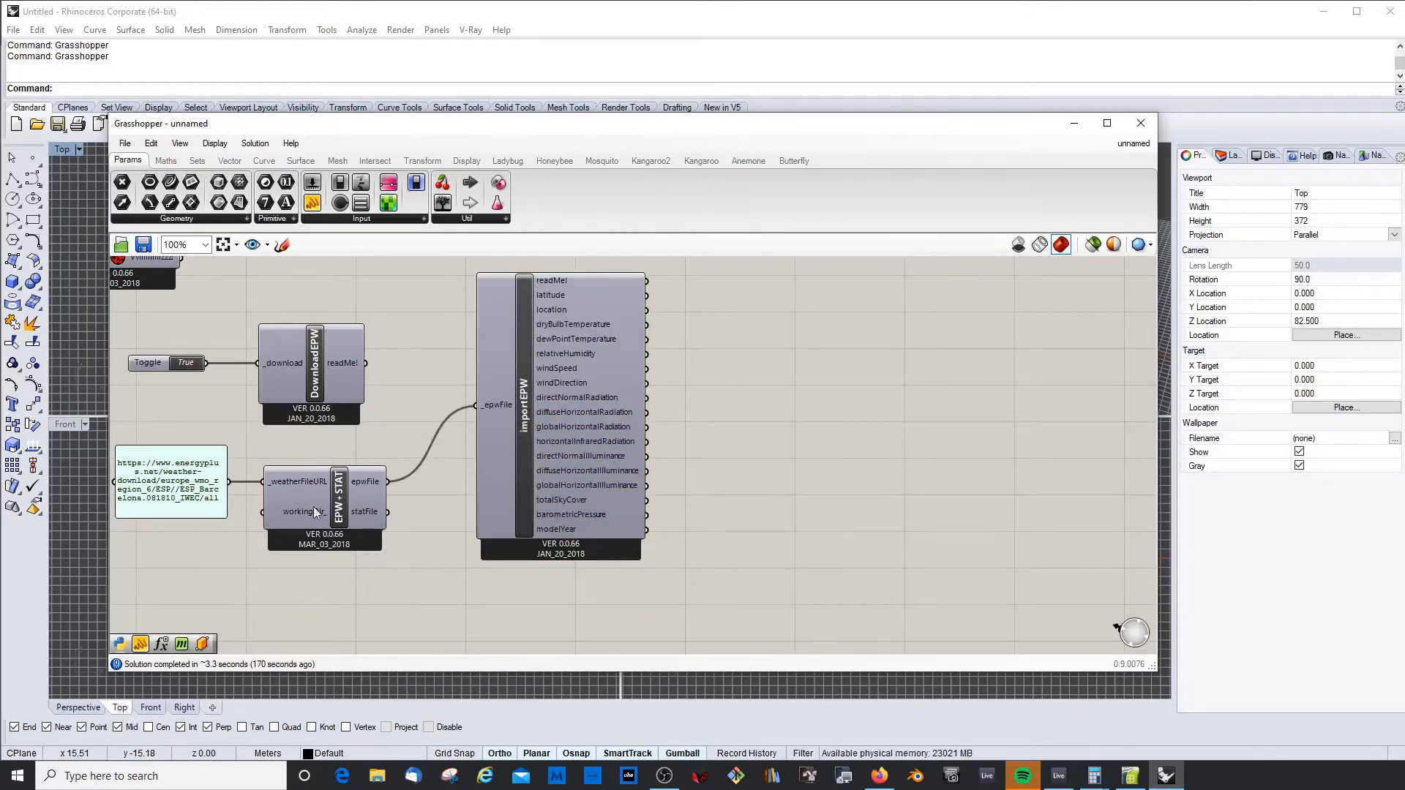
Move importEPW farther away from EPW+STAT and shift EPW+STAT slightly away from the URL panel, leaving space between the two components
drag(580, 453, 621, 445)
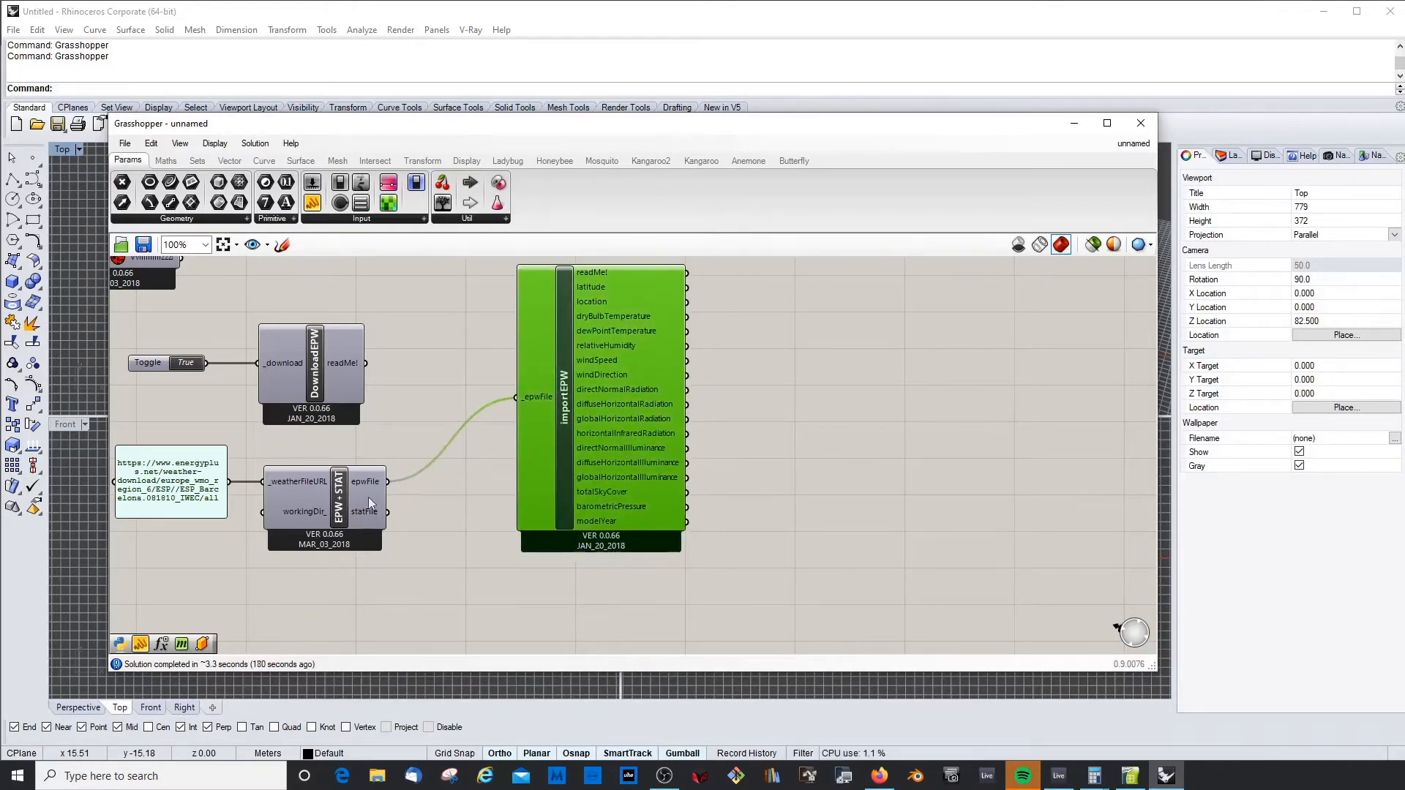
drag(344, 476, 376, 465)
drag(567, 489, 745, 481)
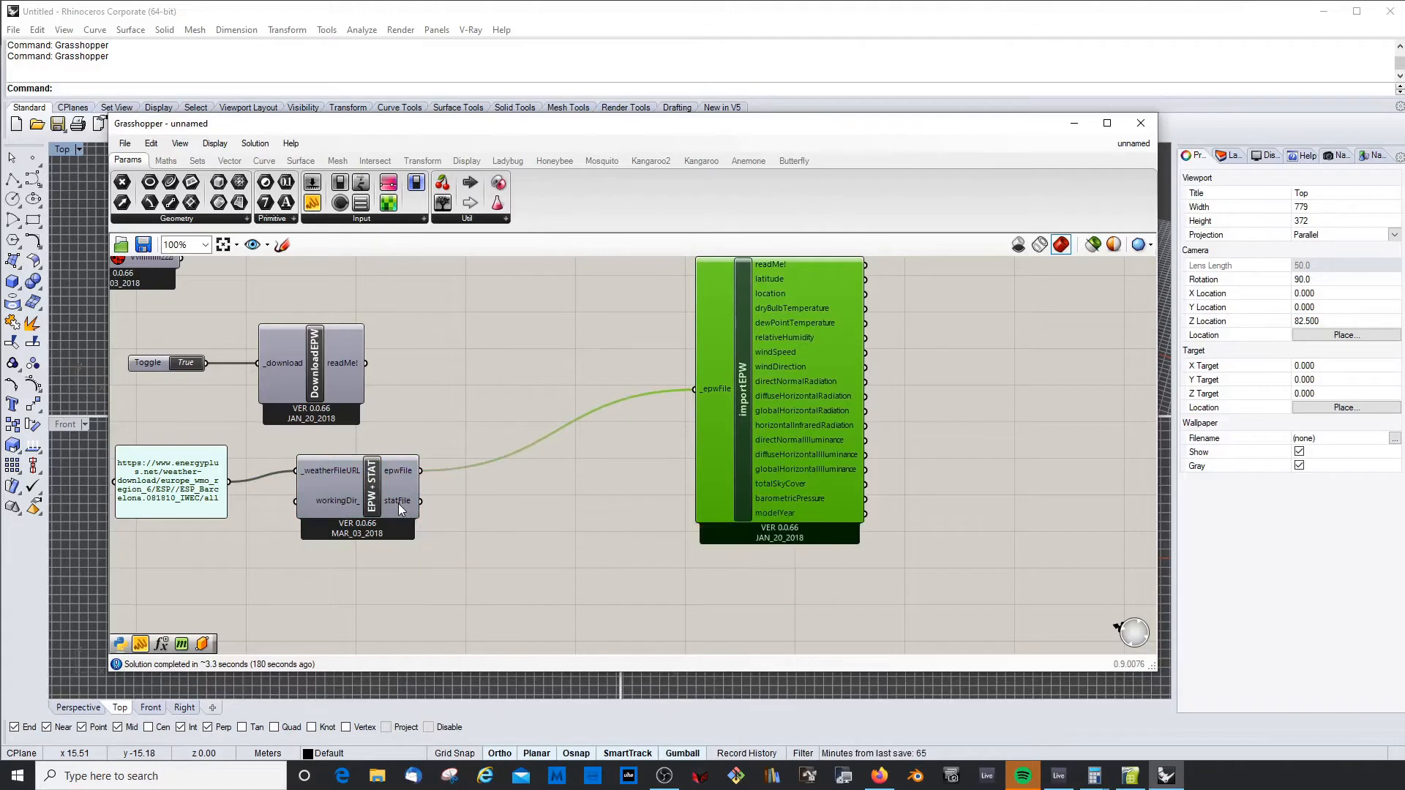
Add Ladybug's Import stat component below the wire between EPW+STAT and importEPW
click(507, 161)
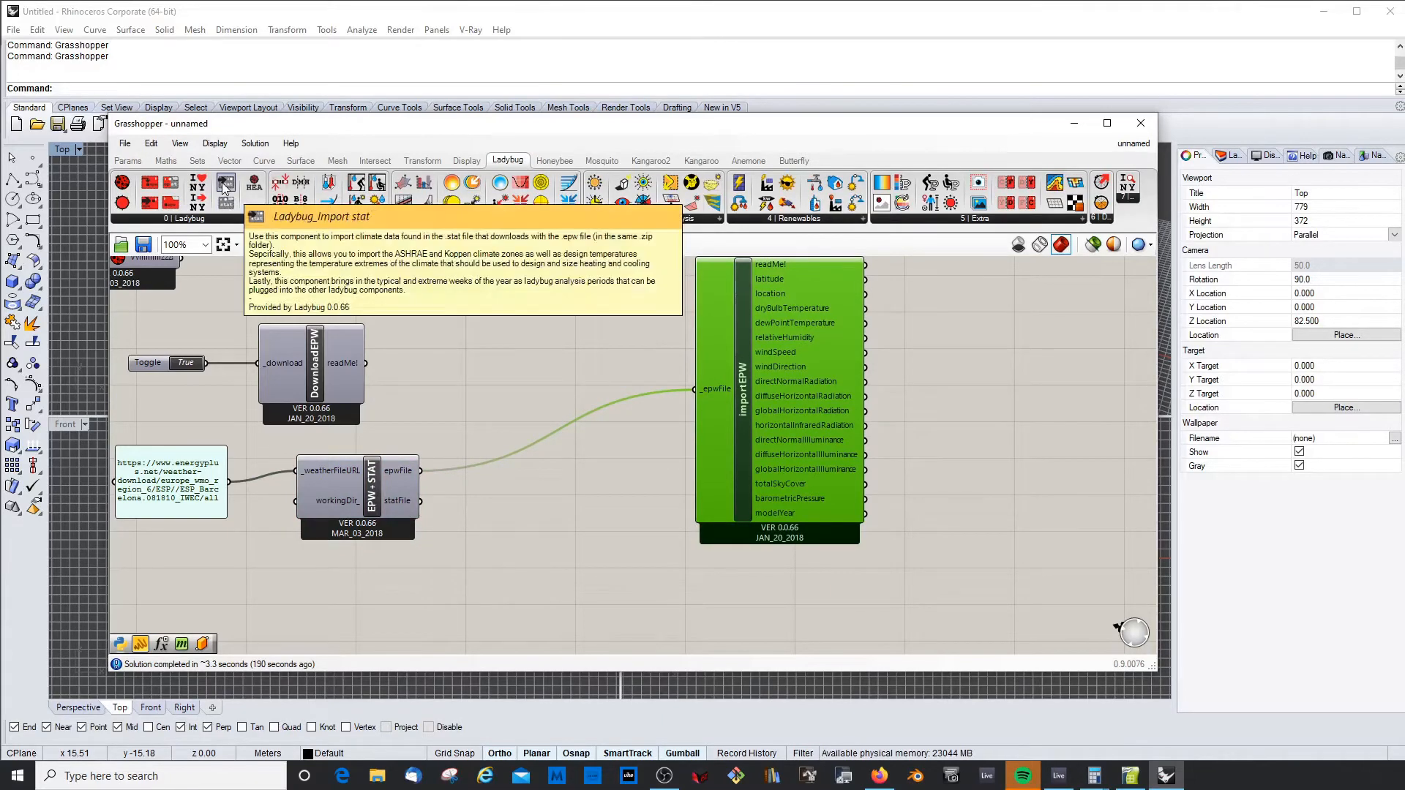
drag(226, 196, 562, 560)
scroll(484, 529, down, 3)
scroll(502, 573, up, 3)
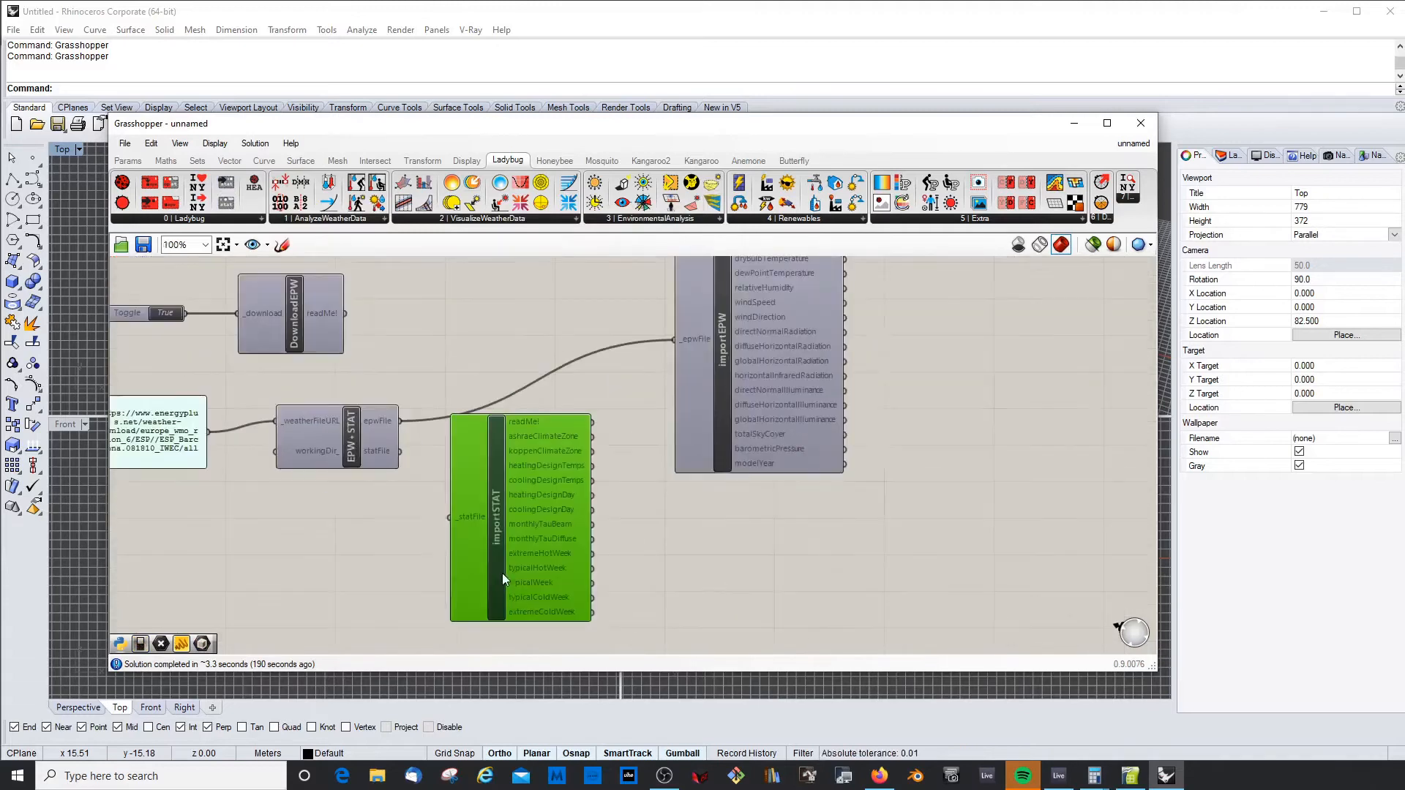
Add Ladybug's Open stat file component and place it below EPW+STAT, in front of importSTAT
drag(371, 292, 695, 560)
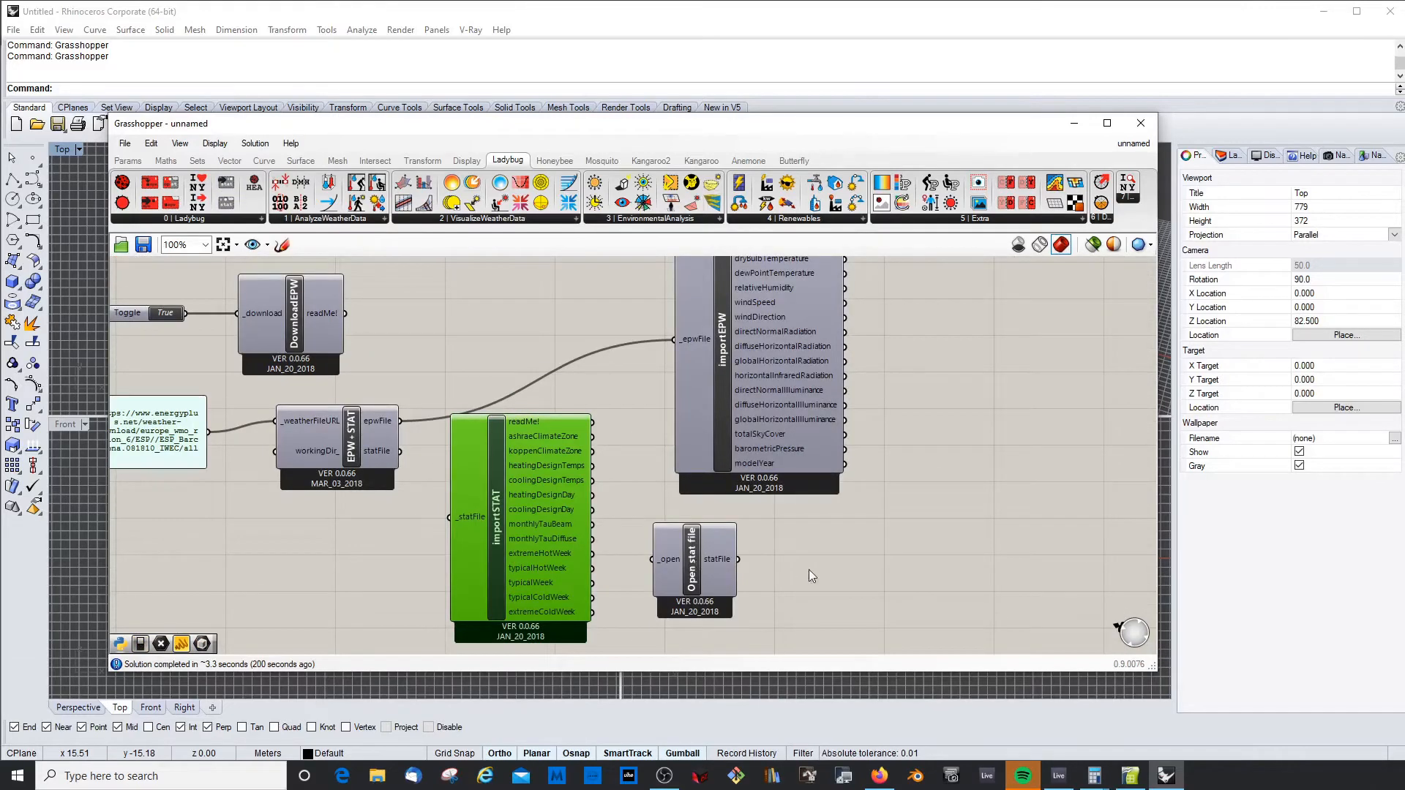
click(710, 567)
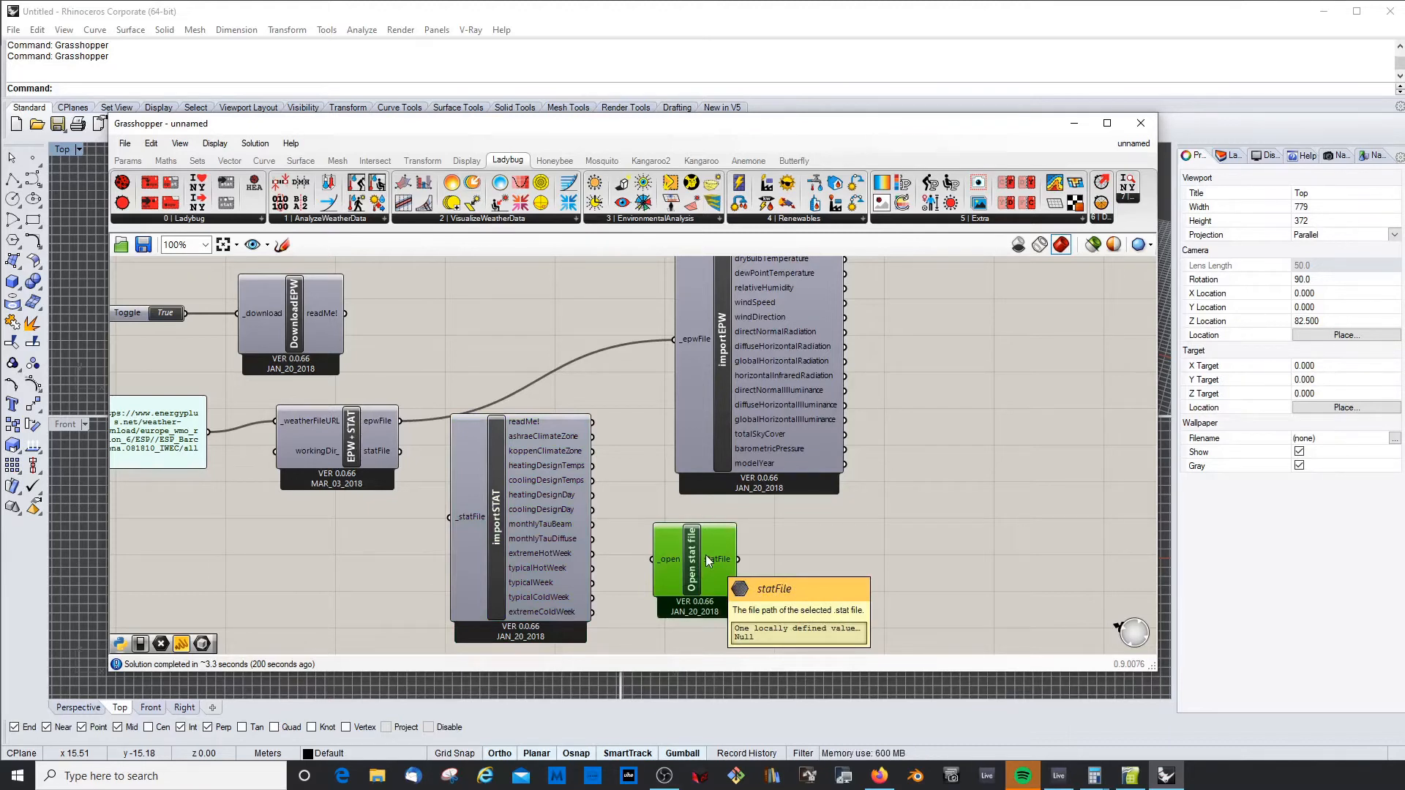
drag(707, 557, 382, 565)
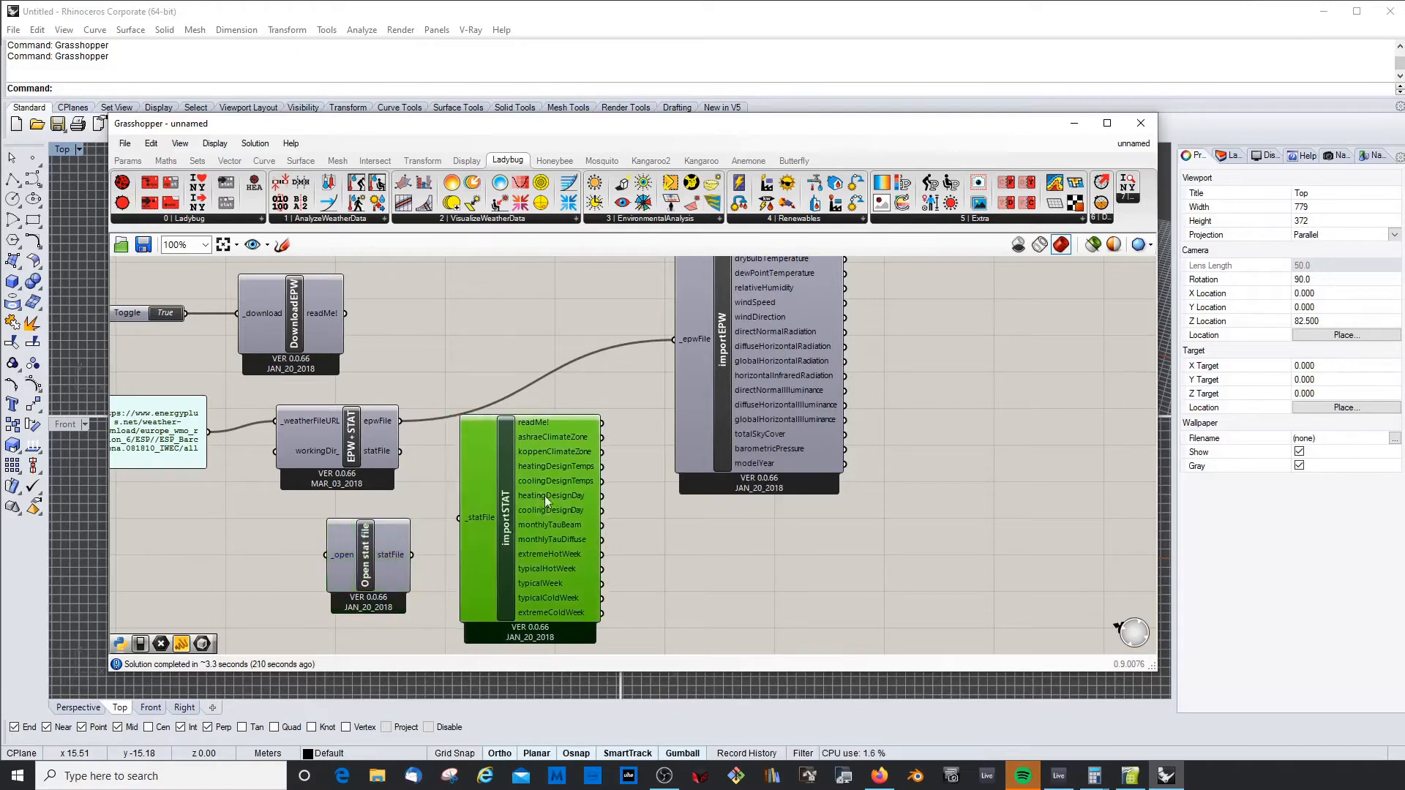
Shift importSTAT away from EPW+STAT and line up EPW+STAT with the URL panel above Open stat file
drag(545, 495, 593, 504)
drag(280, 433, 303, 433)
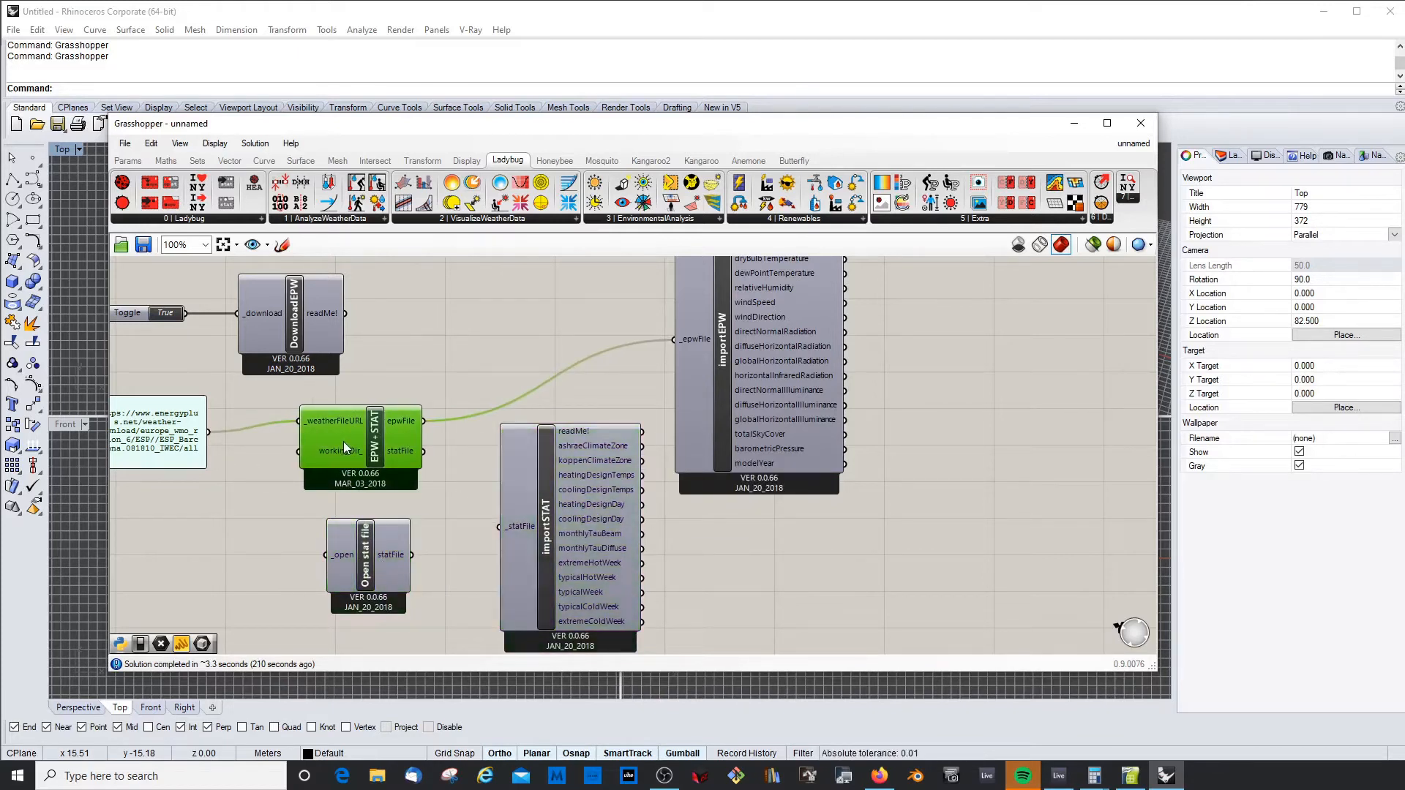
drag(384, 451, 379, 458)
drag(166, 440, 193, 435)
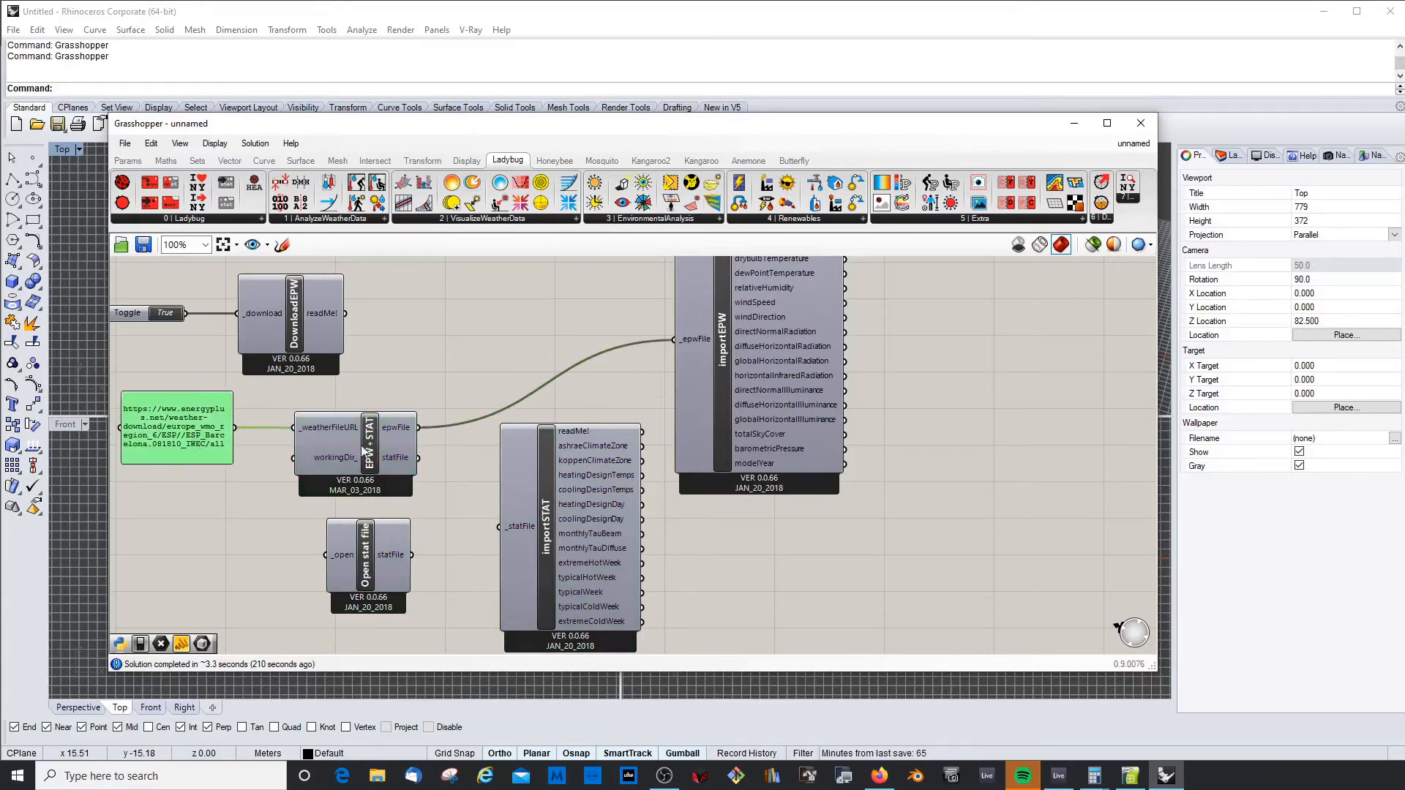
click(375, 457)
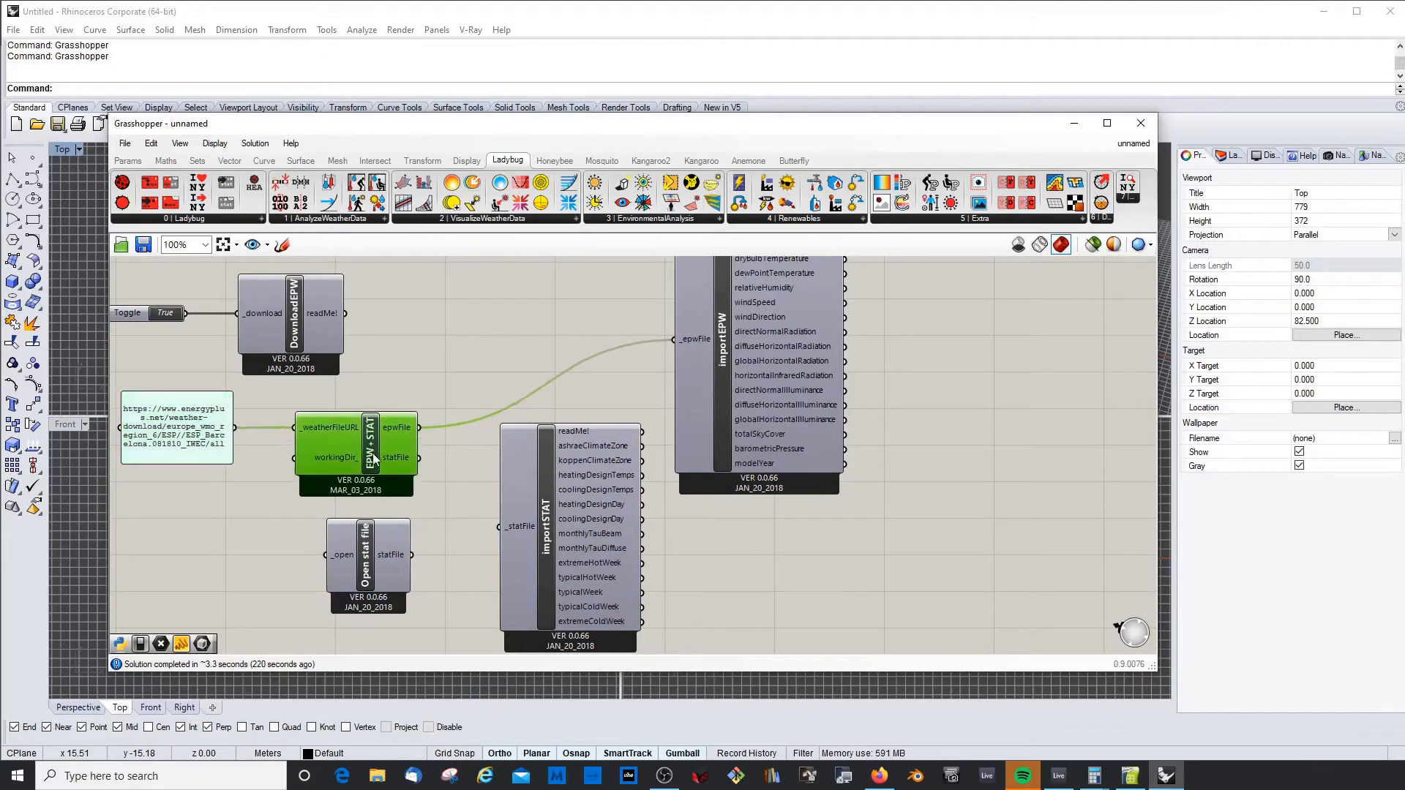
Delete the Open stat file and importSTAT components
click(367, 583)
key(Delete)
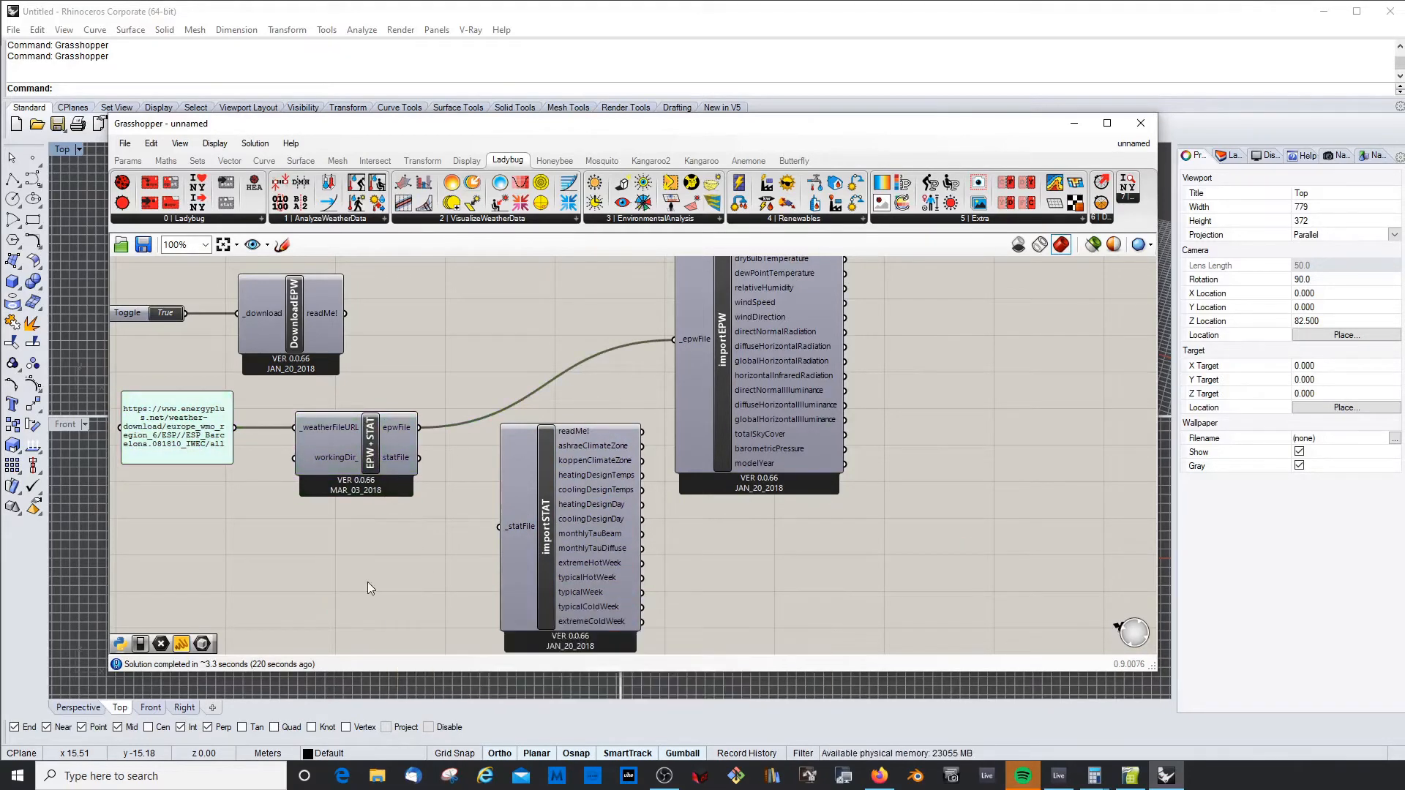
click(612, 529)
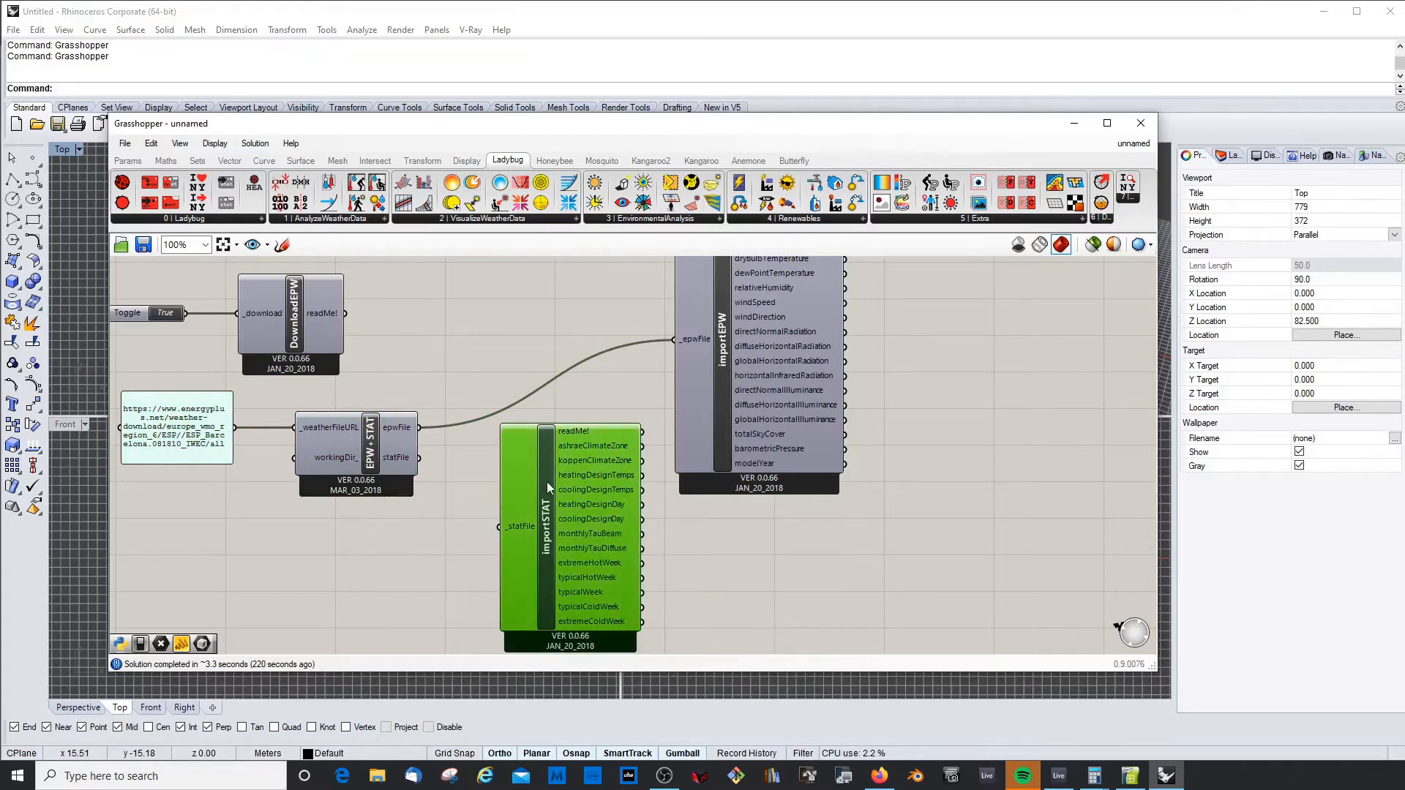
key(Delete)
Add a new Import stat component below the epwFile wire and connect EPW+STAT's statFile output to its _statFile input
click(226, 184)
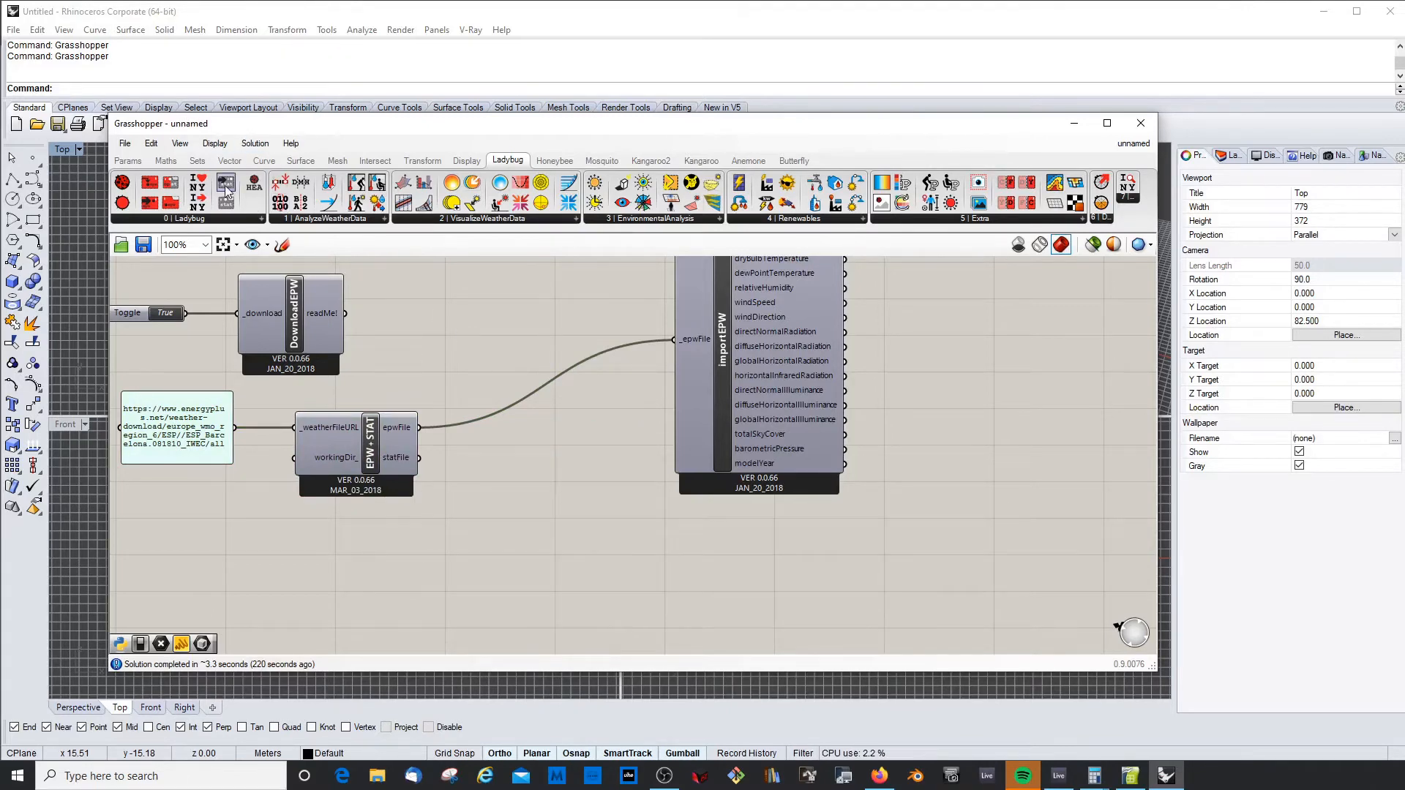
click(544, 518)
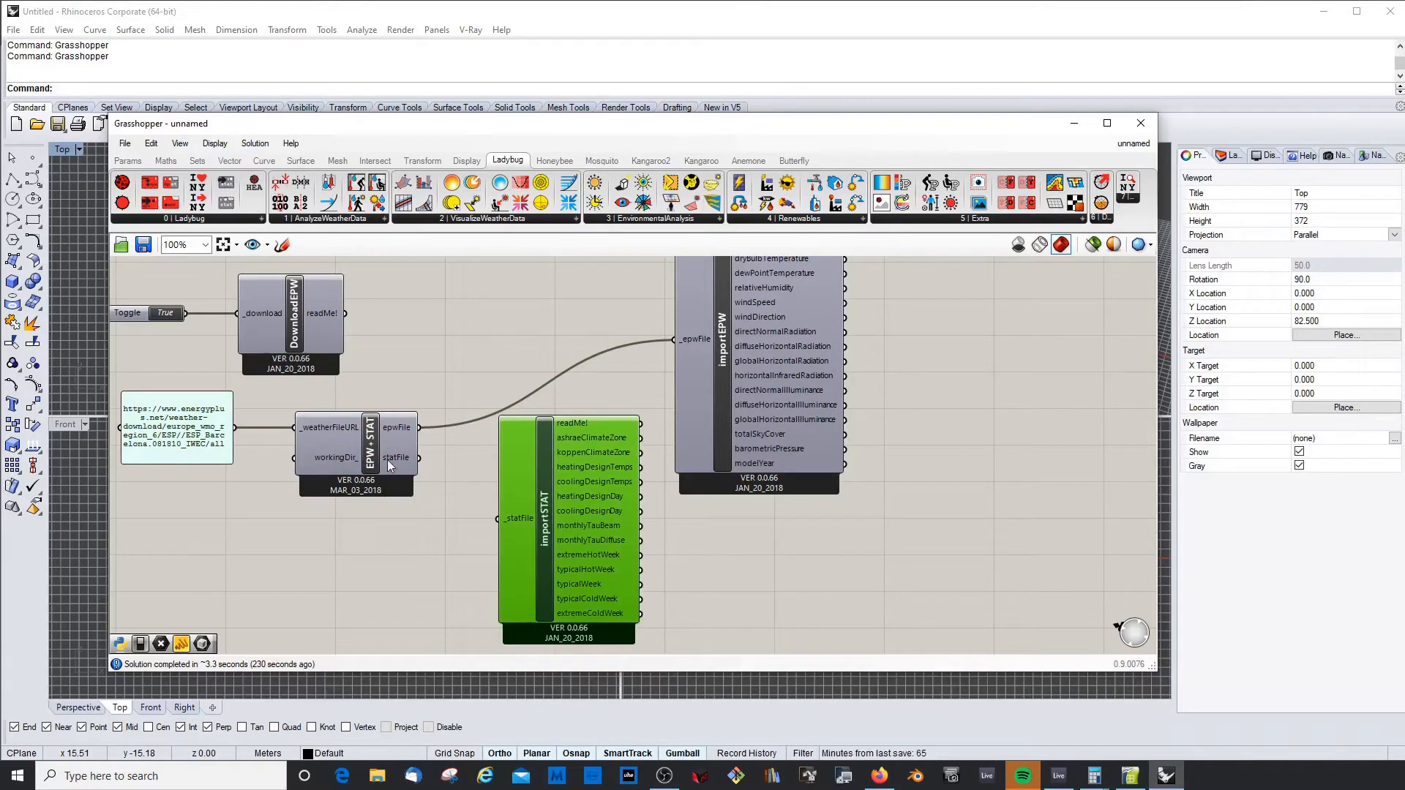
drag(418, 458, 498, 519)
Move importEPW and importSTAT closer to EPW+STAT, stacking importSTAT directly below importEPW
click(679, 443)
scroll(673, 441, down, 4)
scroll(530, 468, up, 4)
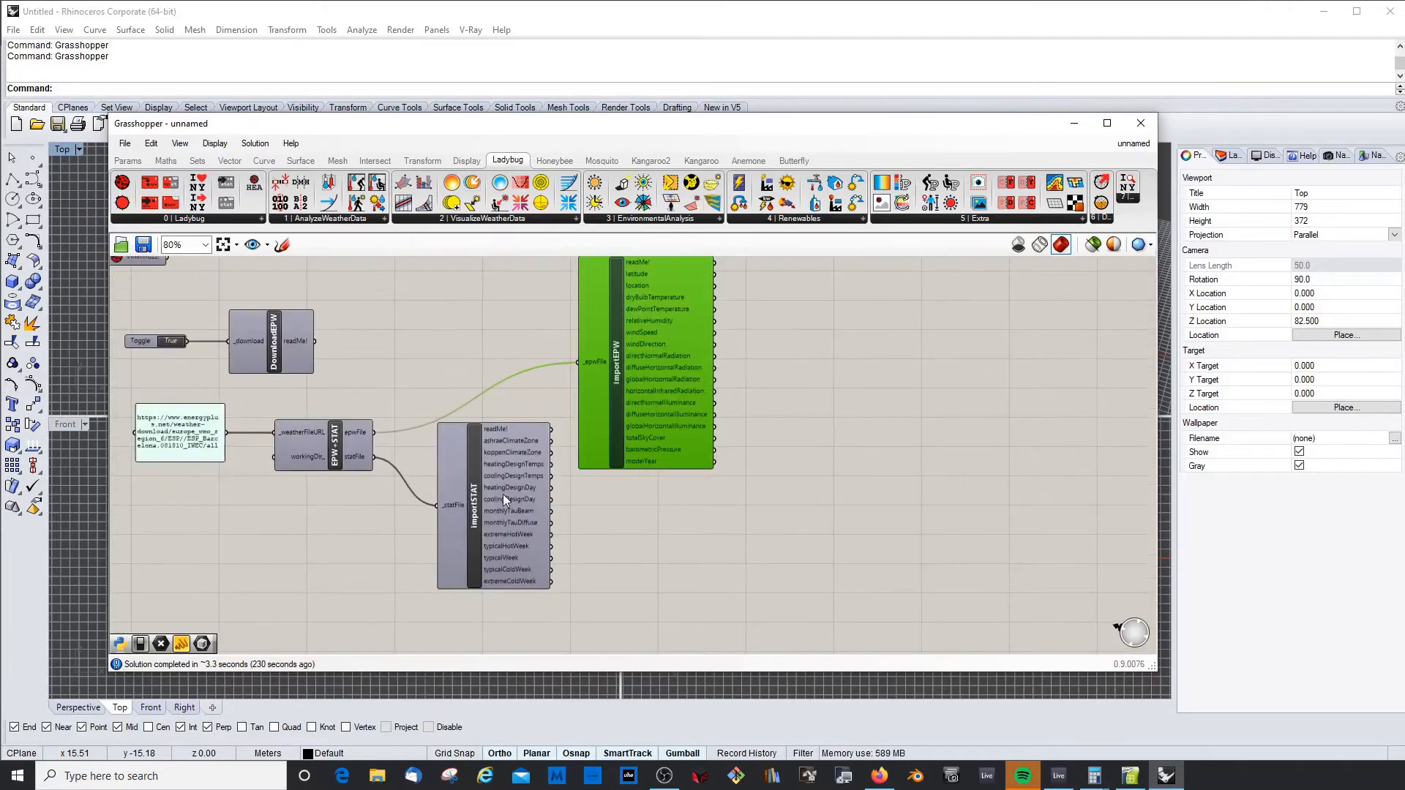
click(513, 496)
drag(615, 412, 472, 382)
click(635, 428)
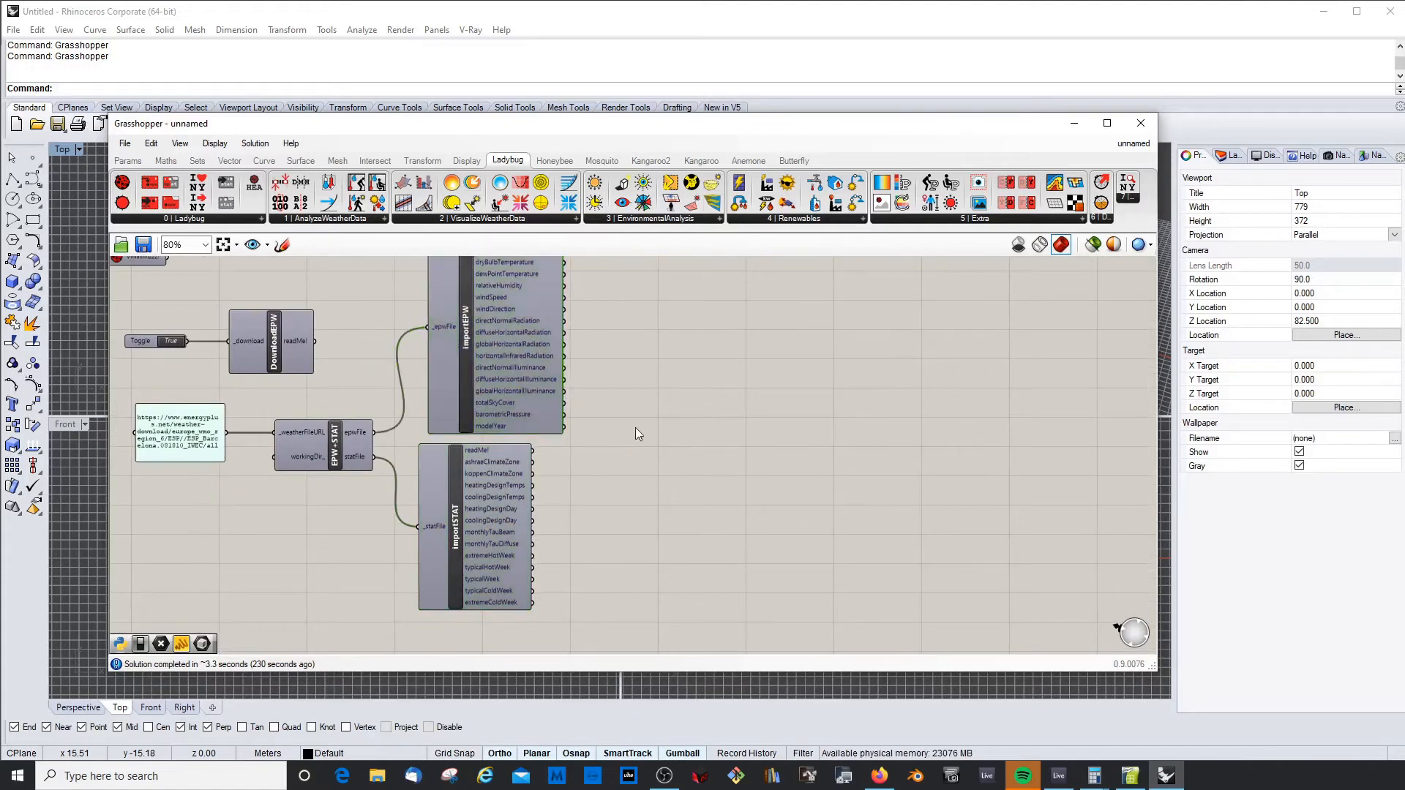
Add a panel beside importSTAT and connect importSTAT's typicalHotWeek output to it
double_click(652, 436)
text(pane)
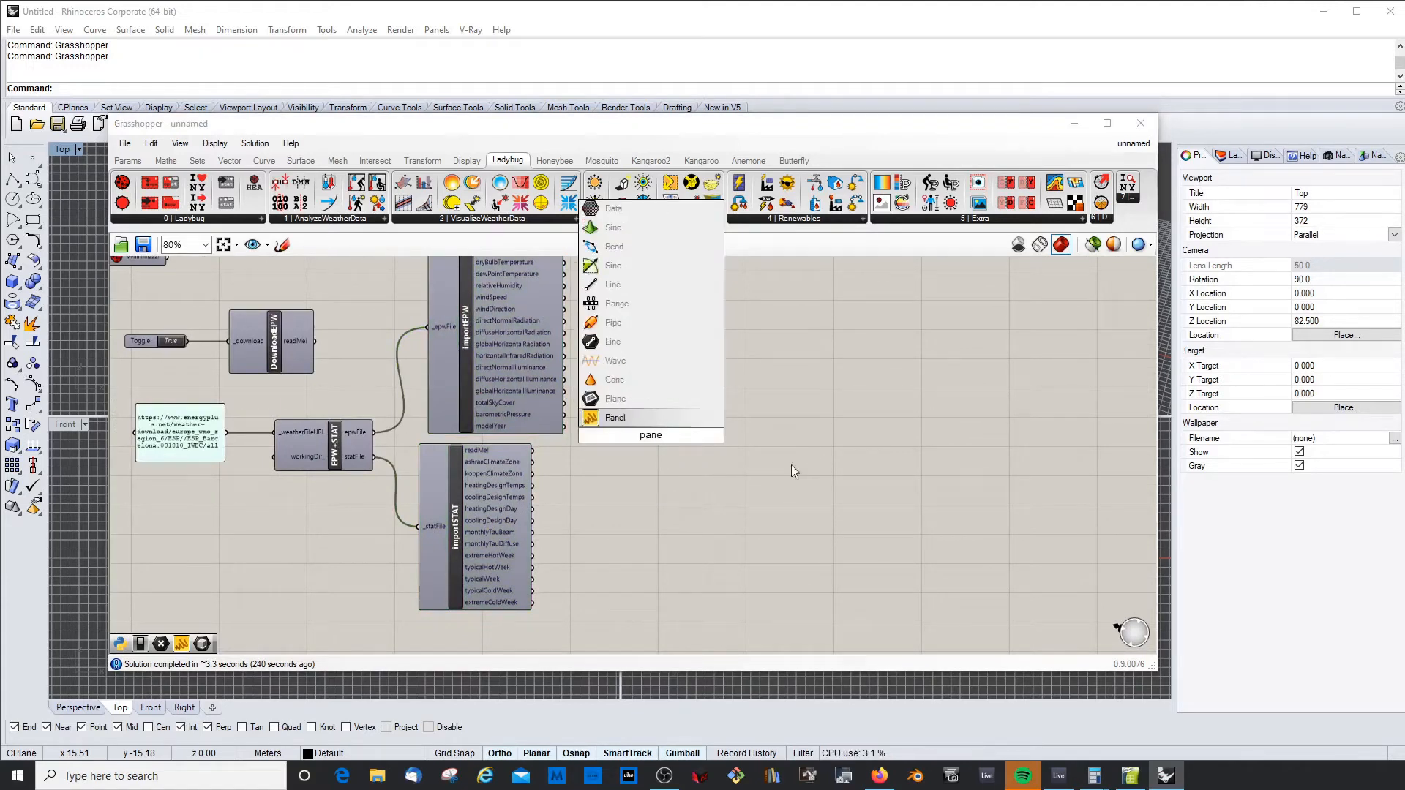
click(615, 418)
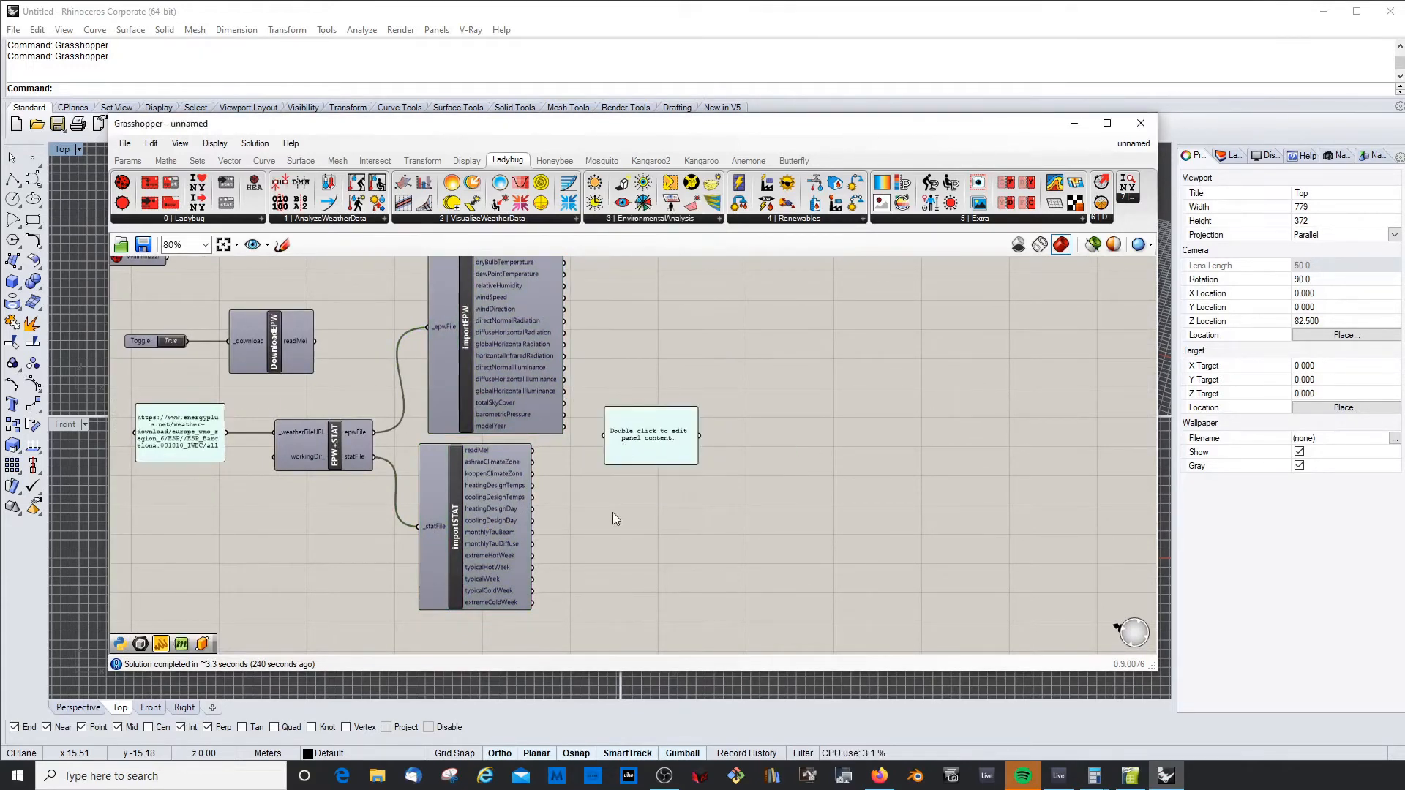
scroll(613, 512, up, 5)
scroll(614, 512, down, 4)
scroll(587, 548, up, 1)
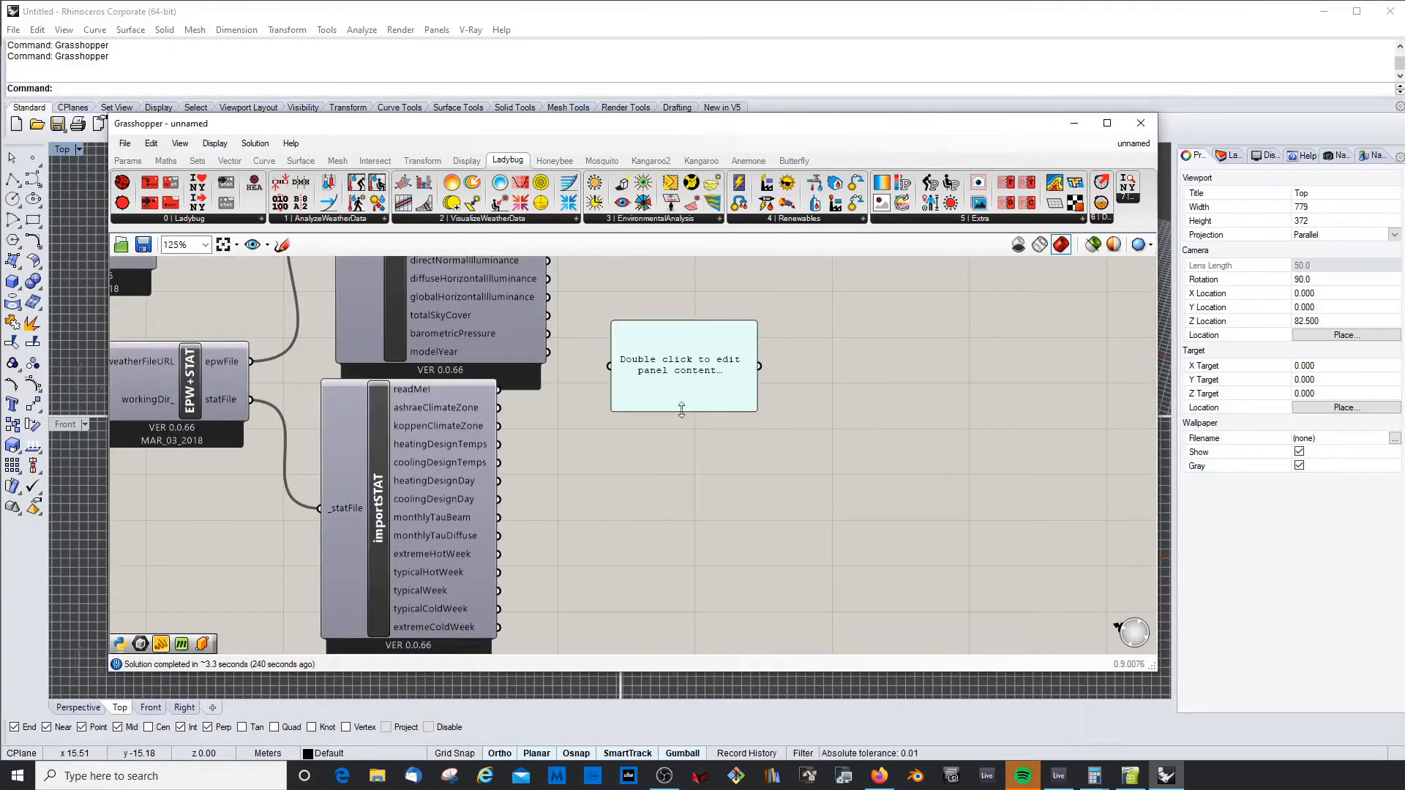
drag(693, 407, 701, 552)
drag(499, 573, 619, 541)
scroll(494, 463, down, 4)
click(494, 464)
scroll(494, 464, up, 4)
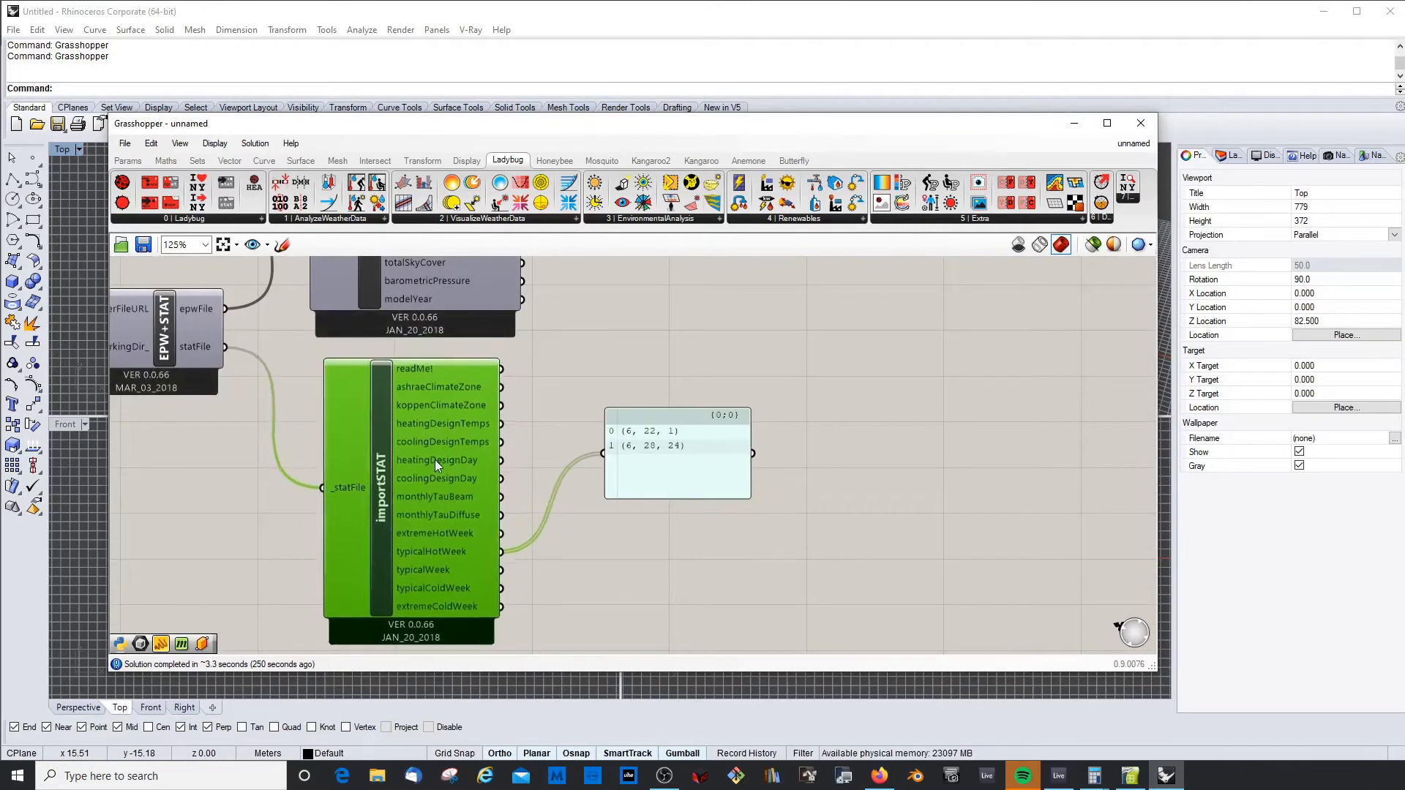
Replace the panel's source with importSTAT's extremeHotWeek output and reposition the panel slightly beside importSTAT
click(600, 560)
drag(503, 529, 602, 455)
drag(689, 451, 688, 480)
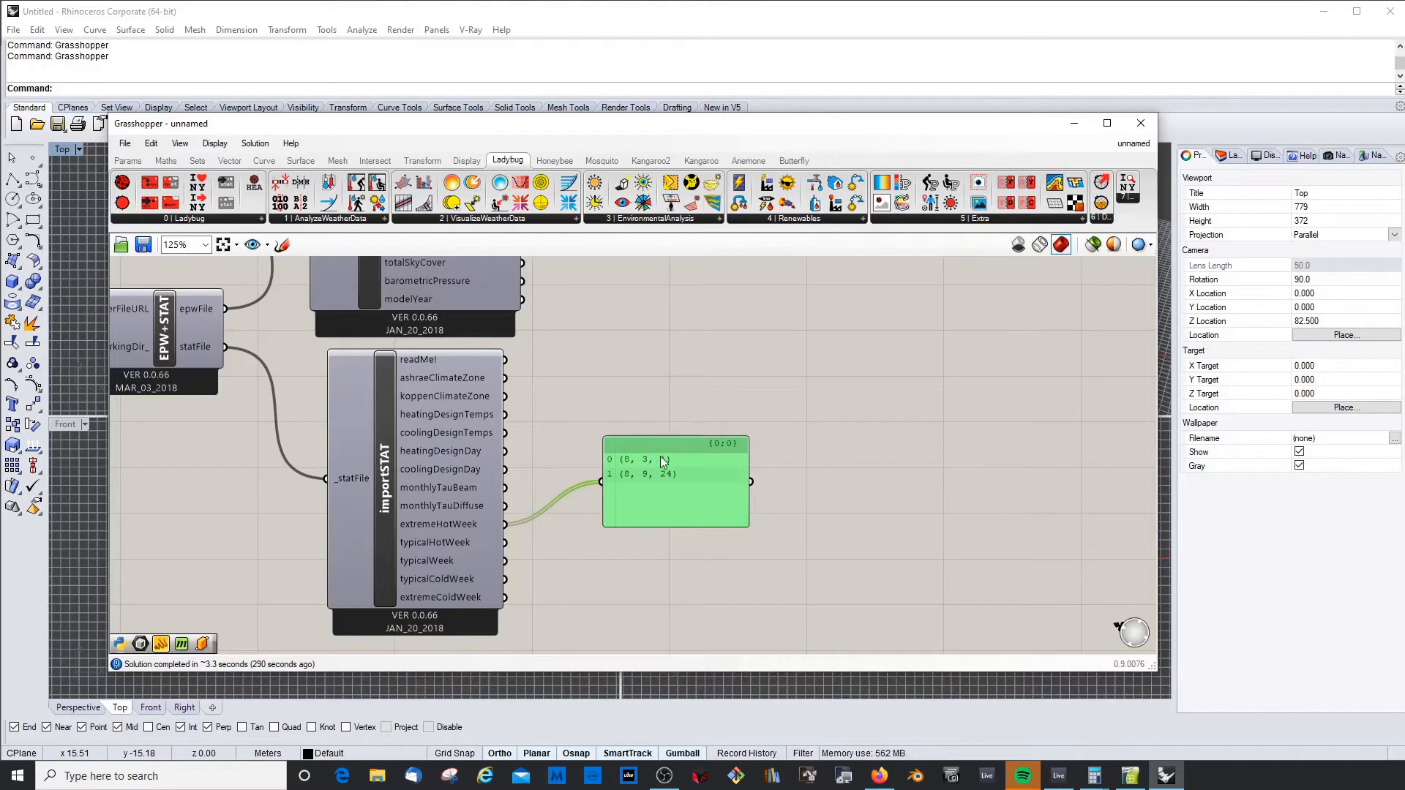
drag(662, 460, 670, 449)
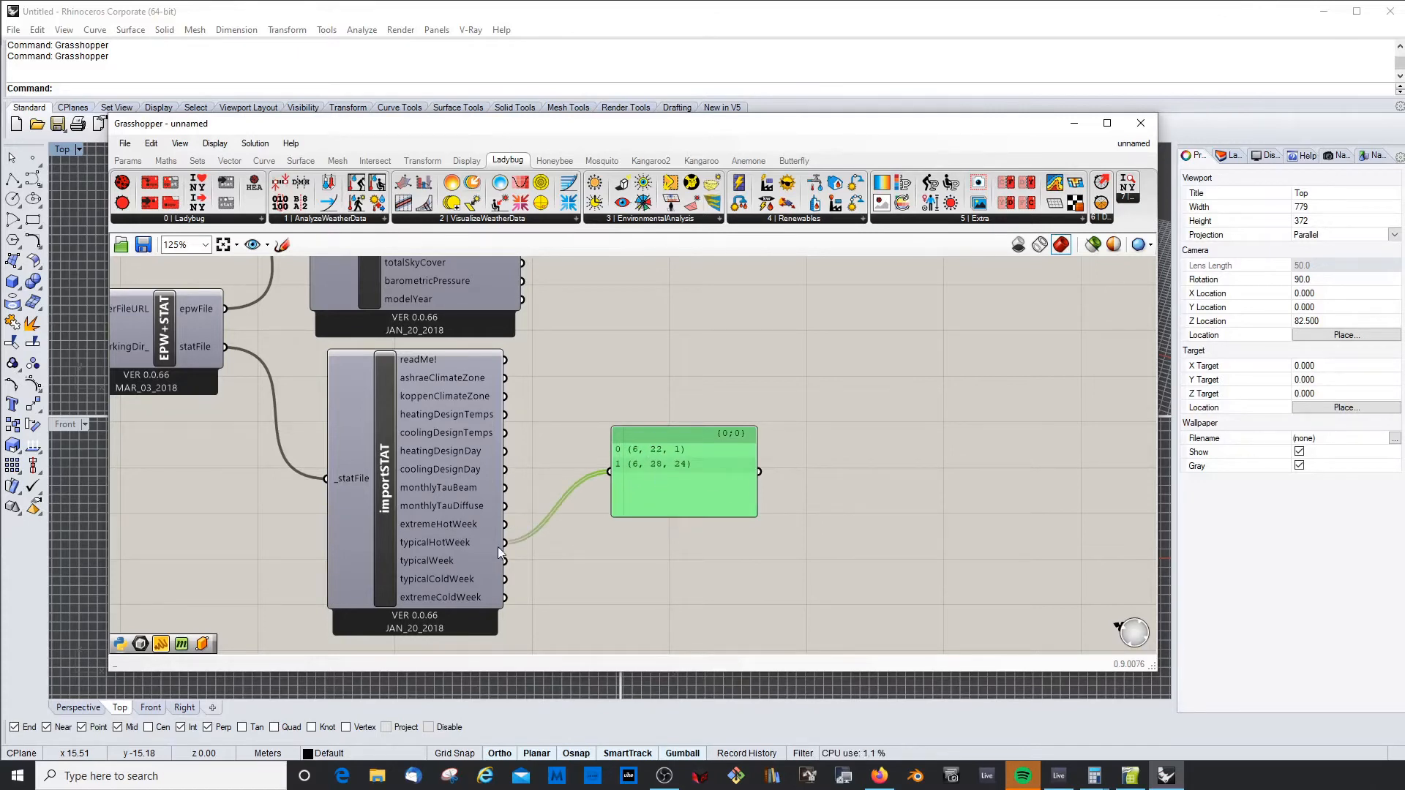
Feed importSTAT's typicalWeek, typicalColdWeek and extremeColdWeek outputs into the panel one after another to read each week's dates
drag(505, 561, 611, 473)
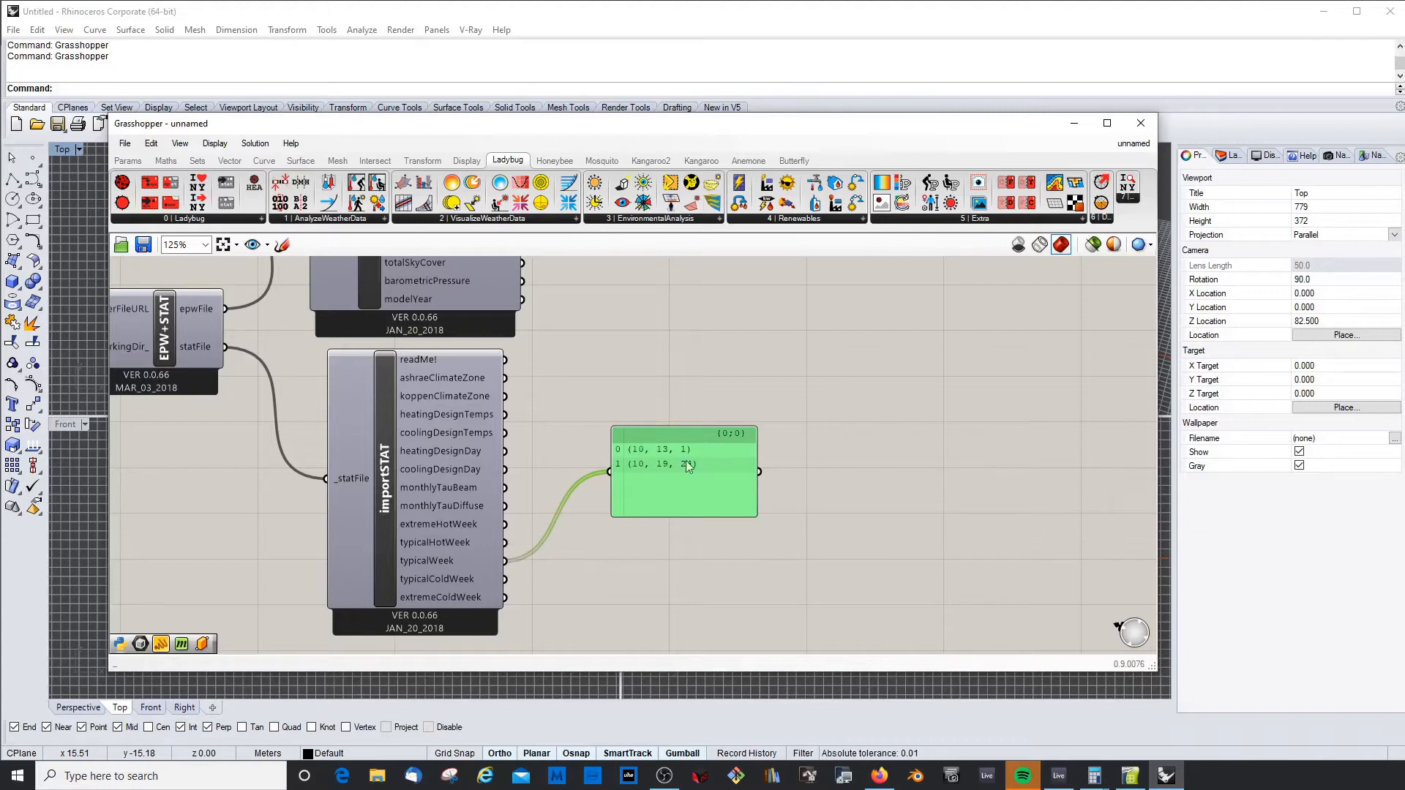
drag(709, 436, 686, 454)
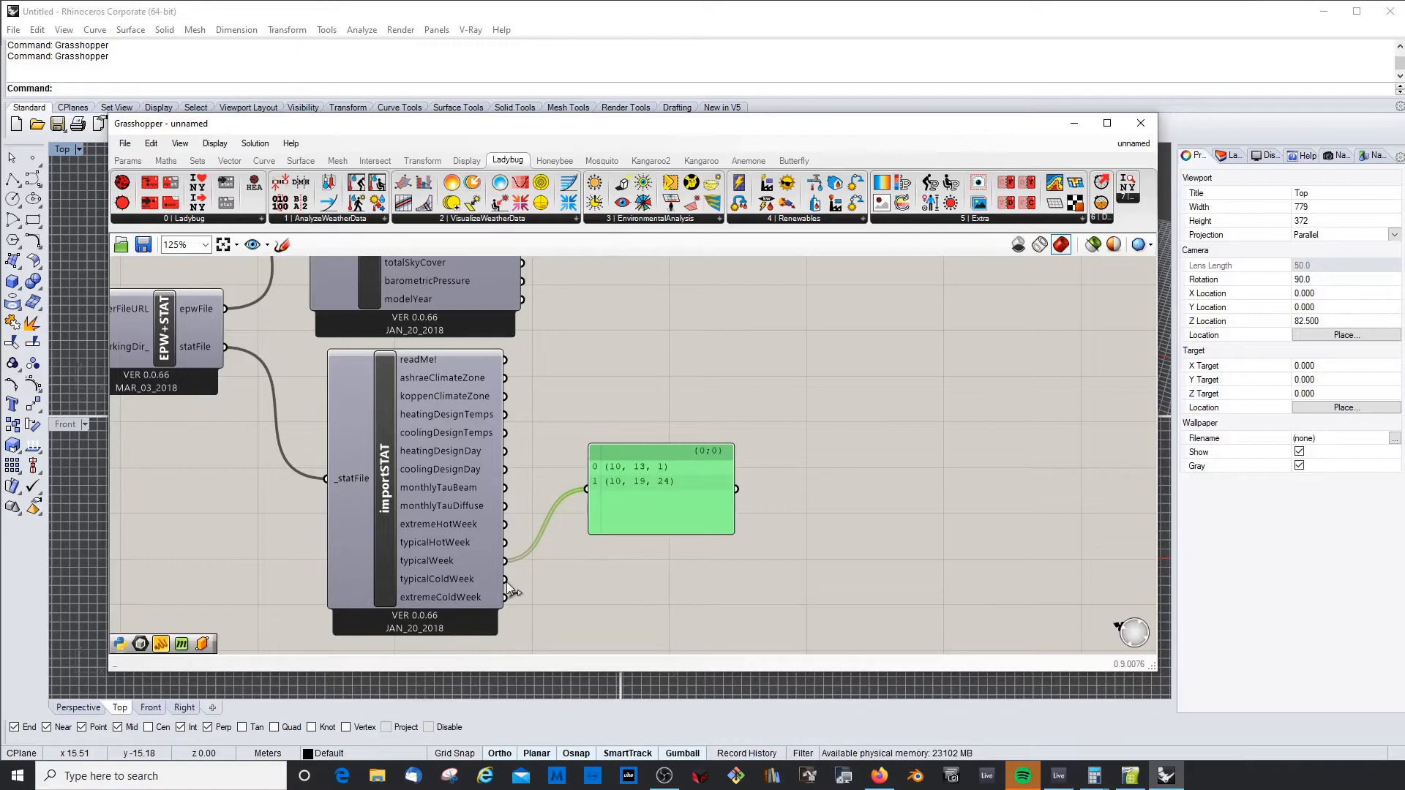
drag(506, 580, 588, 489)
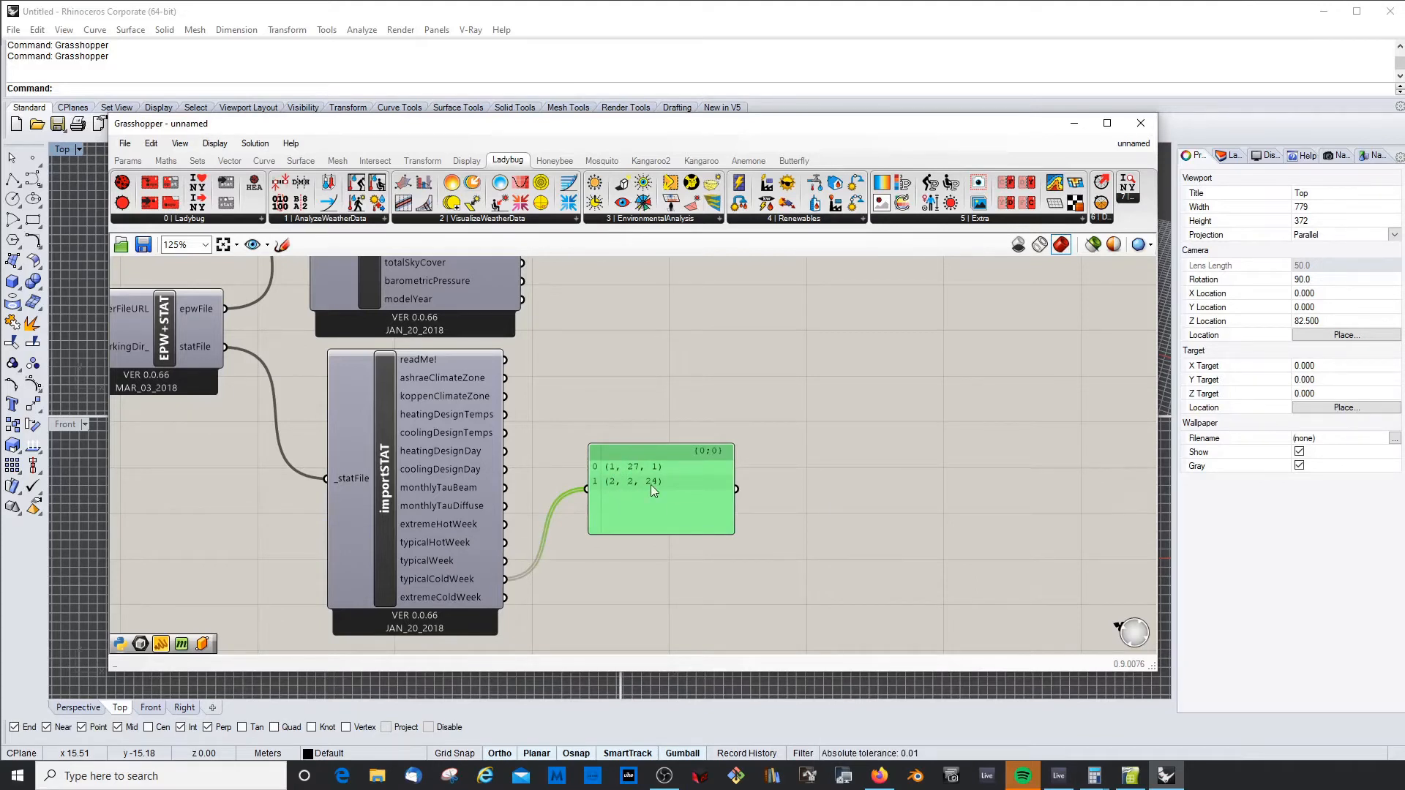
drag(648, 457, 655, 469)
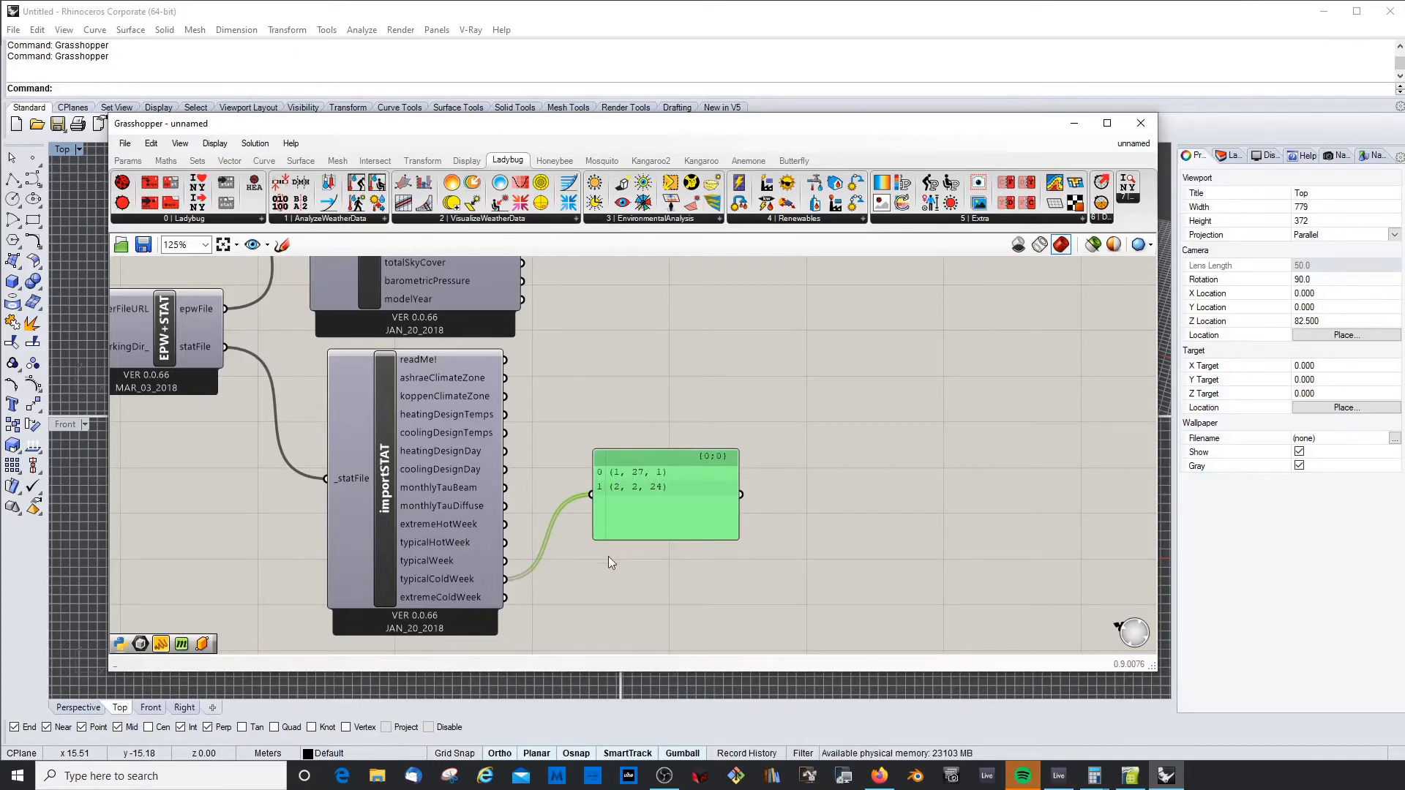
drag(505, 597, 608, 498)
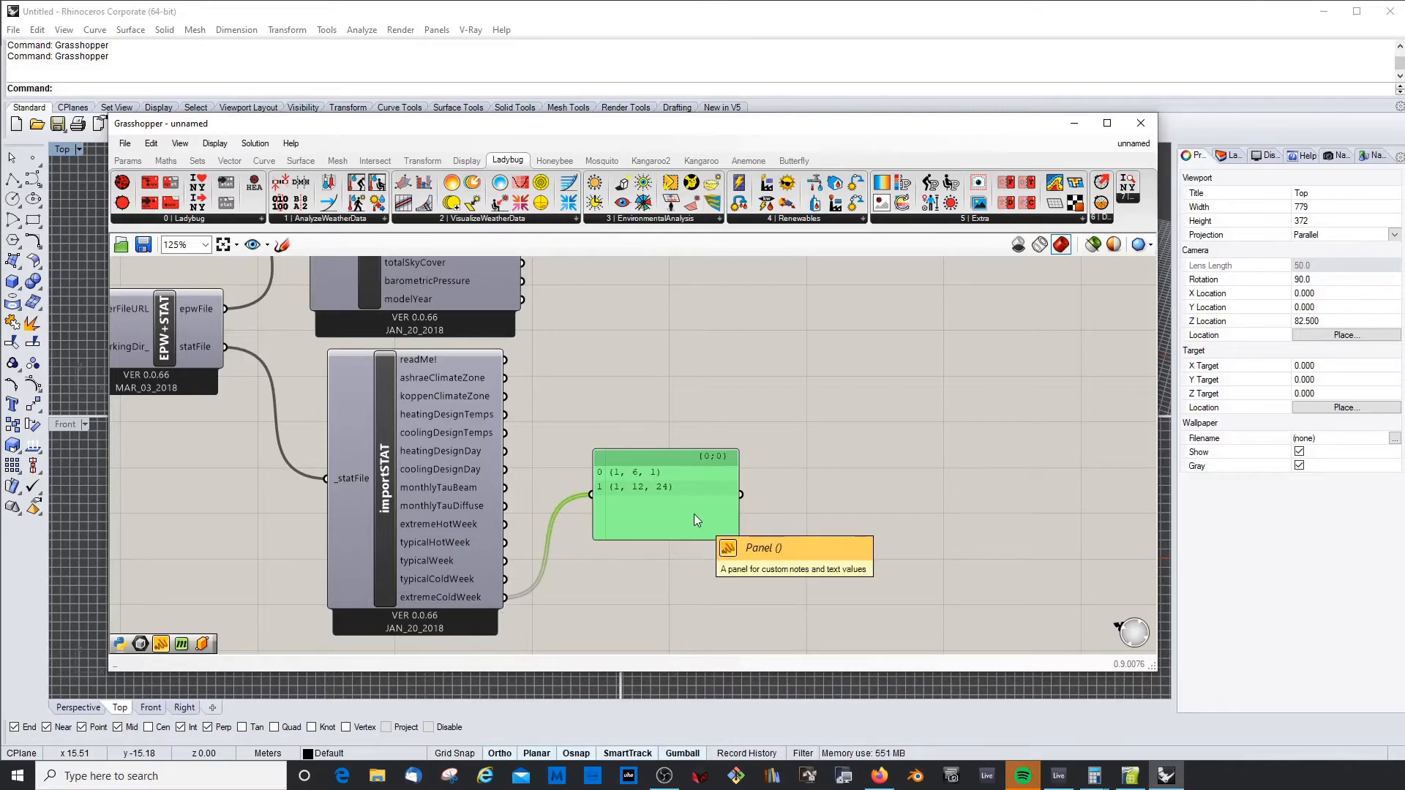
Remove the panel, move importSTAT up beneath importEPW, and shift EPW+STAT slightly toward the URL panel
click(635, 397)
scroll(654, 507, down, 5)
scroll(655, 506, up, 3)
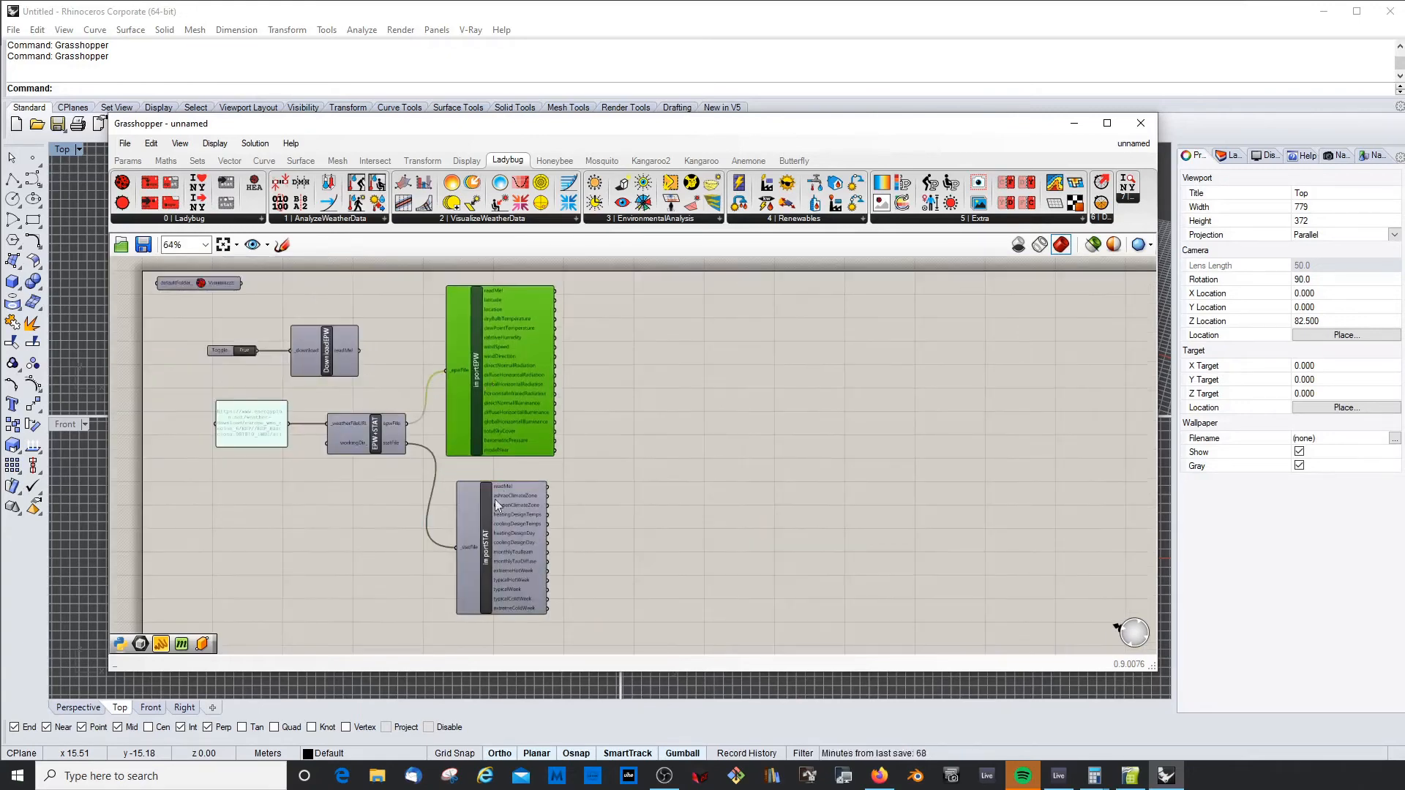
drag(493, 525, 486, 516)
drag(369, 439, 355, 437)
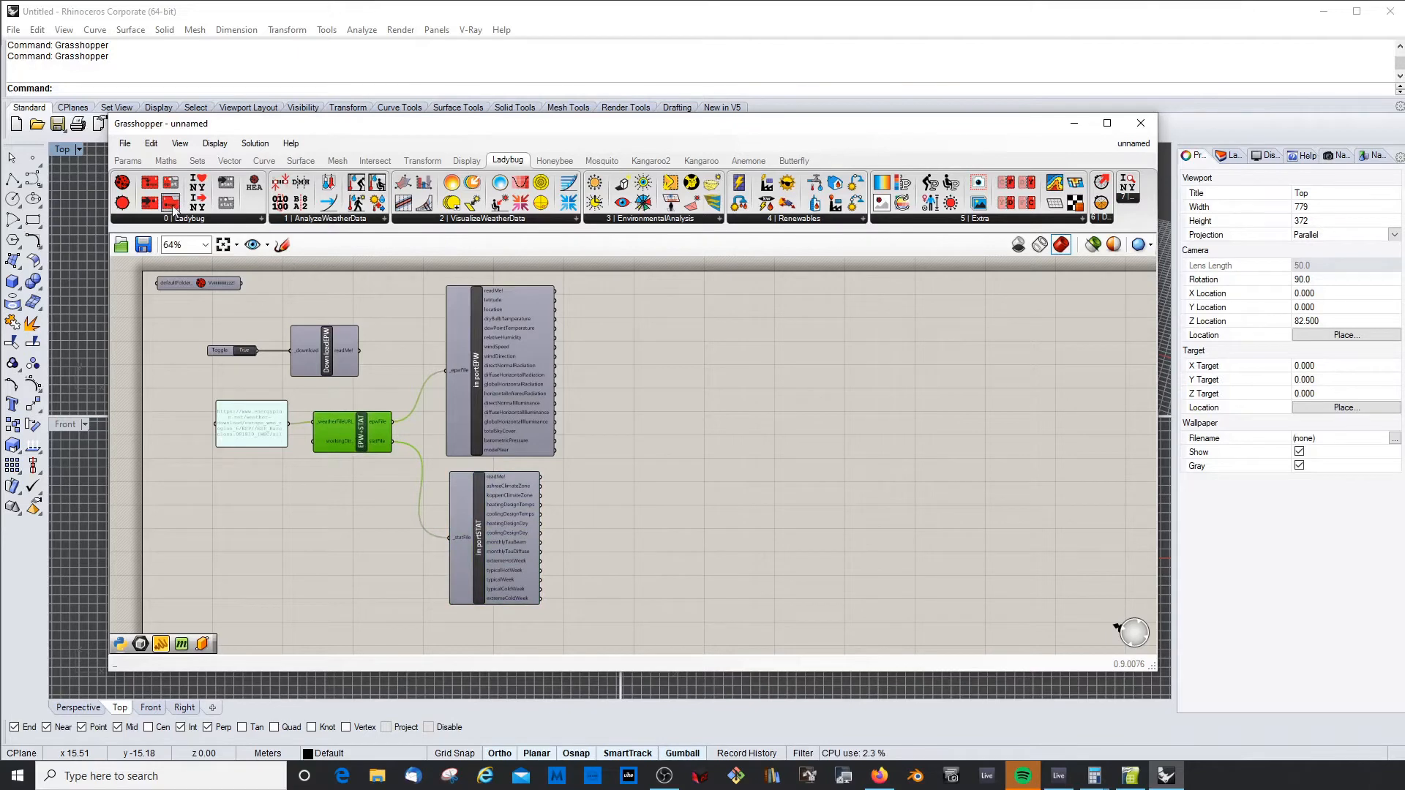
Add a Ladybug Wind Rose component to the right of importEPW
click(494, 219)
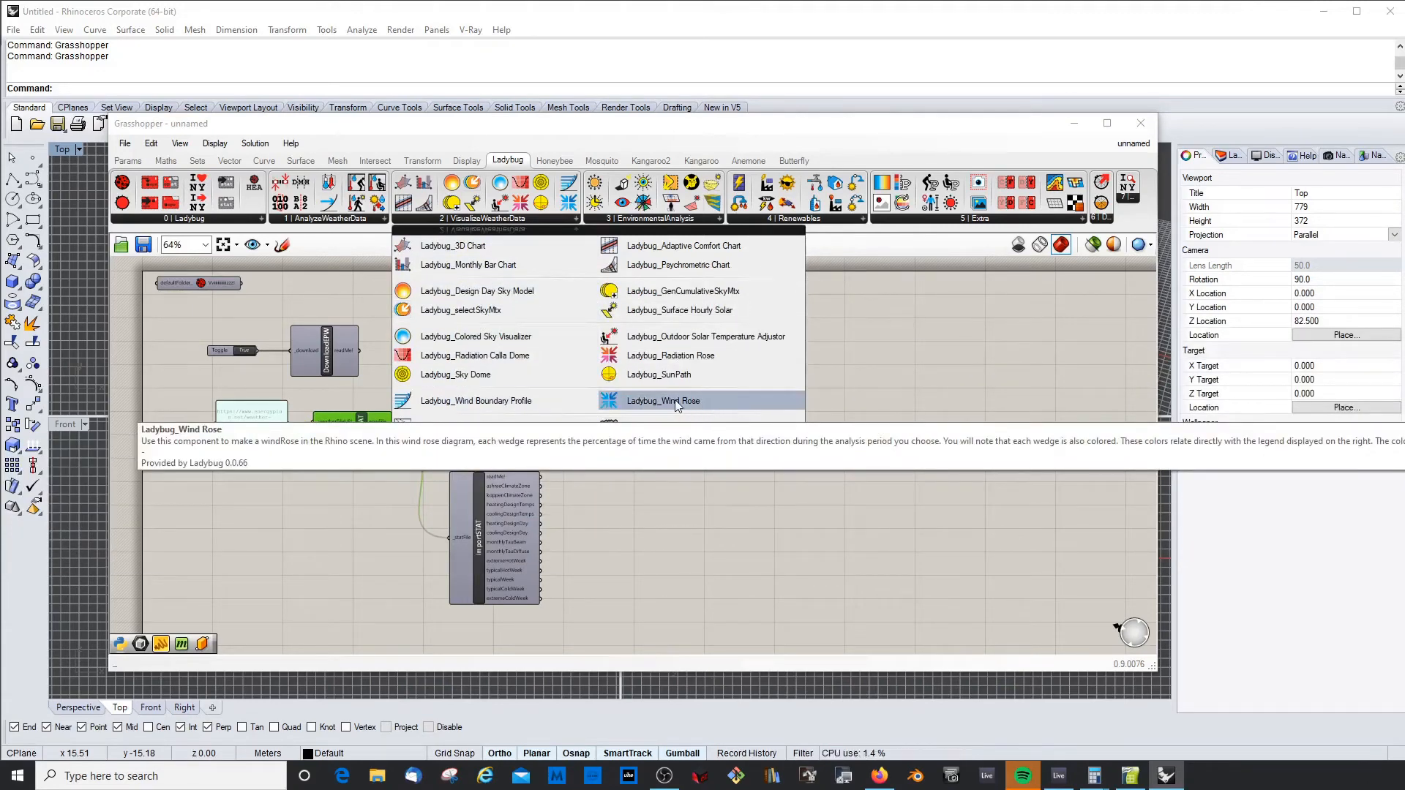
click(673, 401)
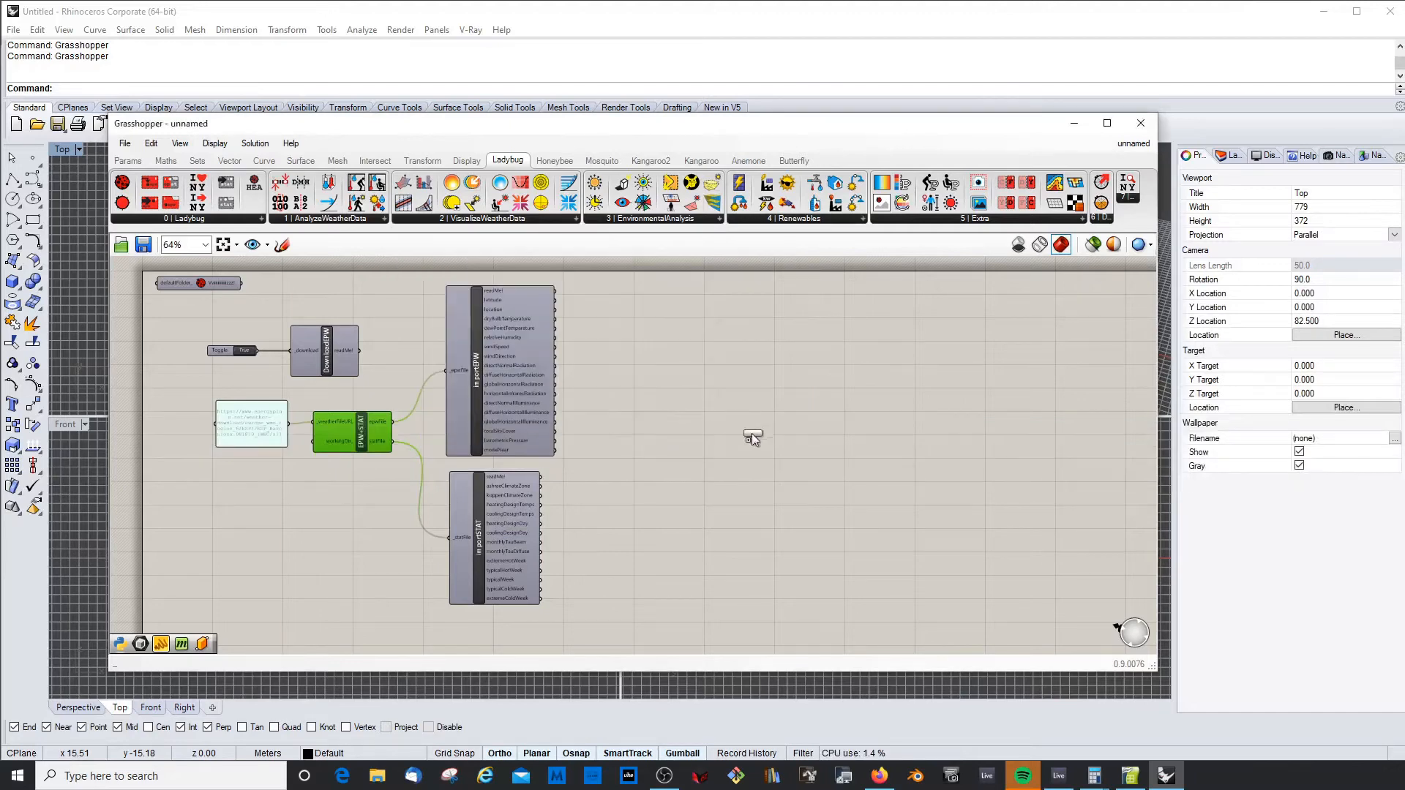
click(695, 369)
click(819, 375)
scroll(633, 335, up, 2)
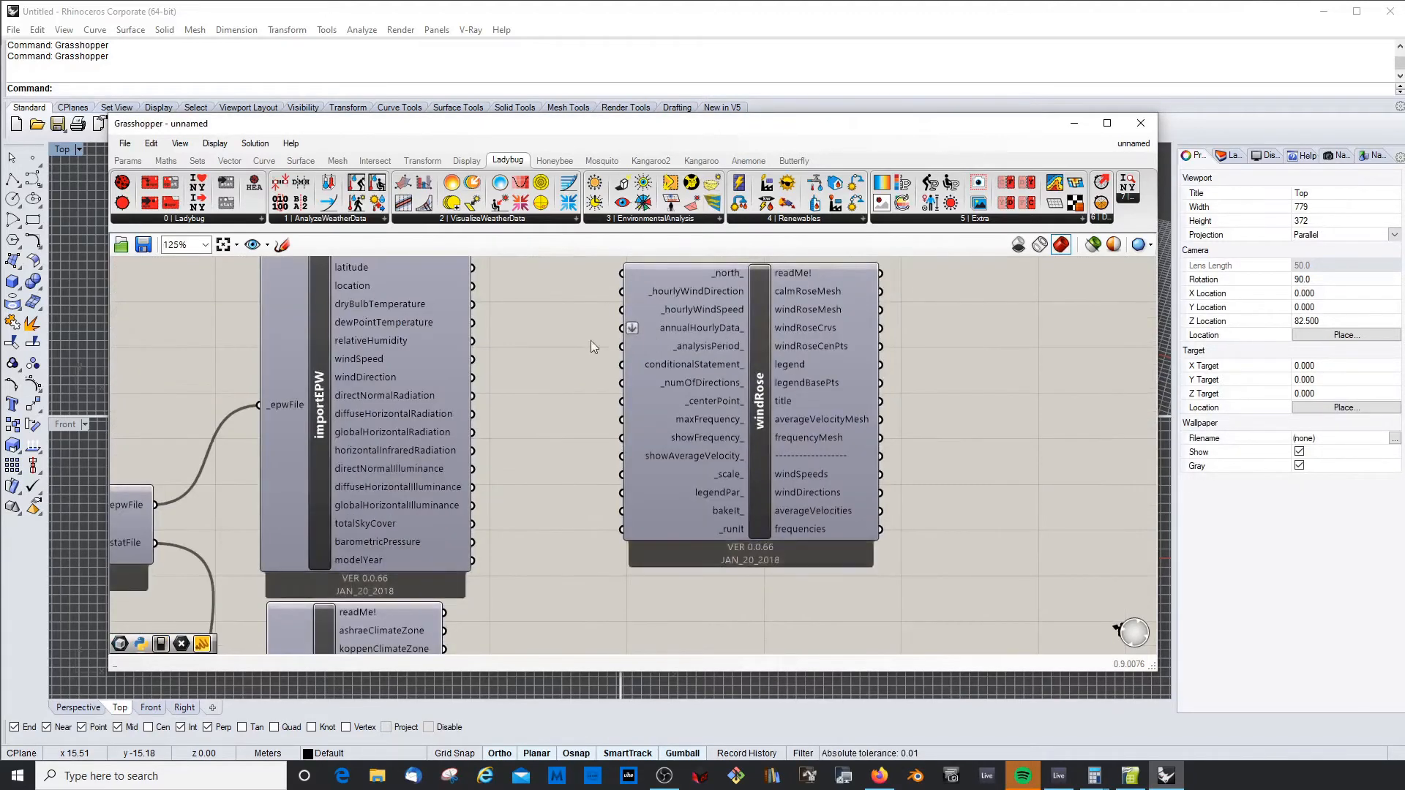
scroll(591, 340, down, 2)
scroll(607, 360, up, 2)
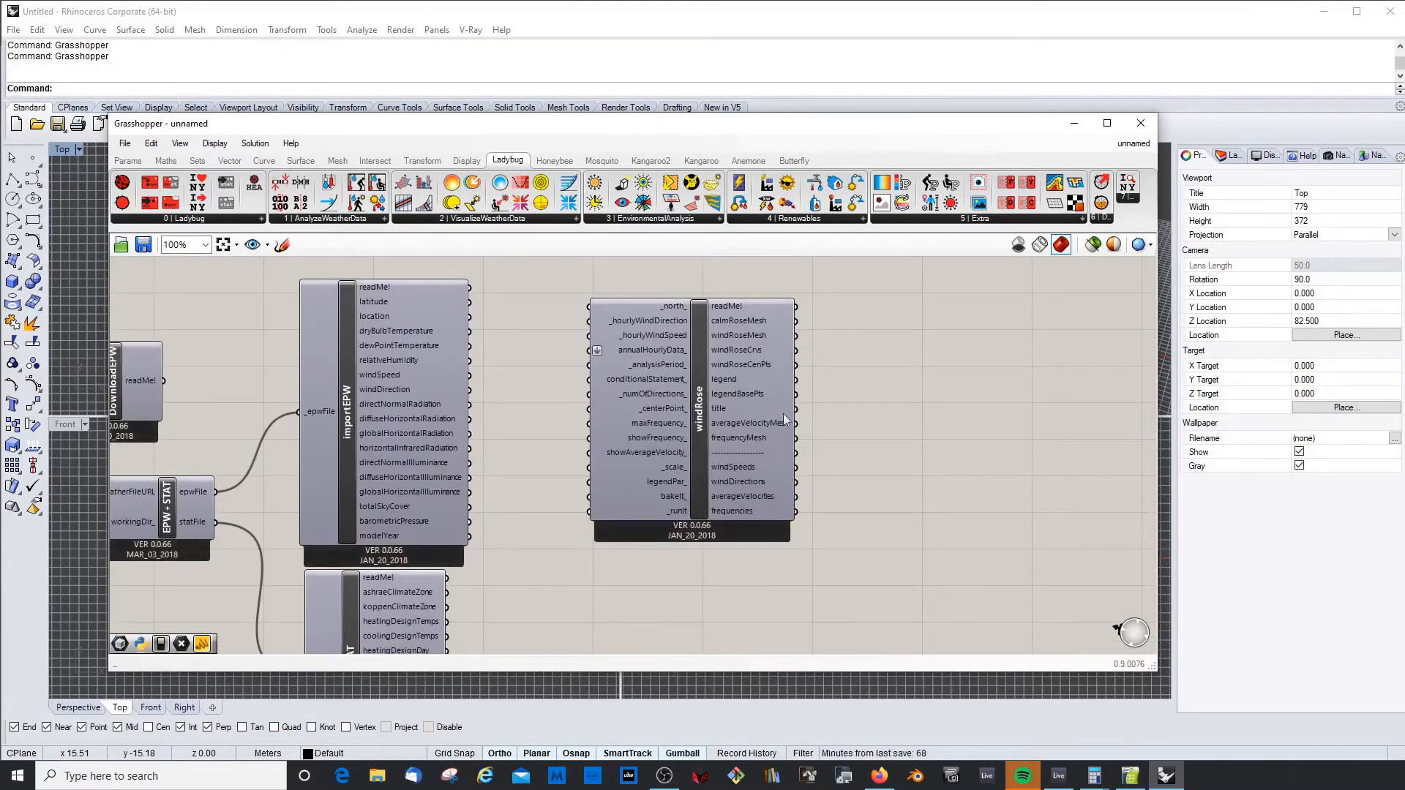
Examine windRose's _north_ and _hourlyWindDirection inputs and their descriptions
mouse_move(689, 372)
mouse_move(681, 337)
mouse_down()
mouse_move(739, 327)
mouse_move(713, 306)
mouse_move(682, 318)
mouse_up()
scroll(681, 300, up, 3)
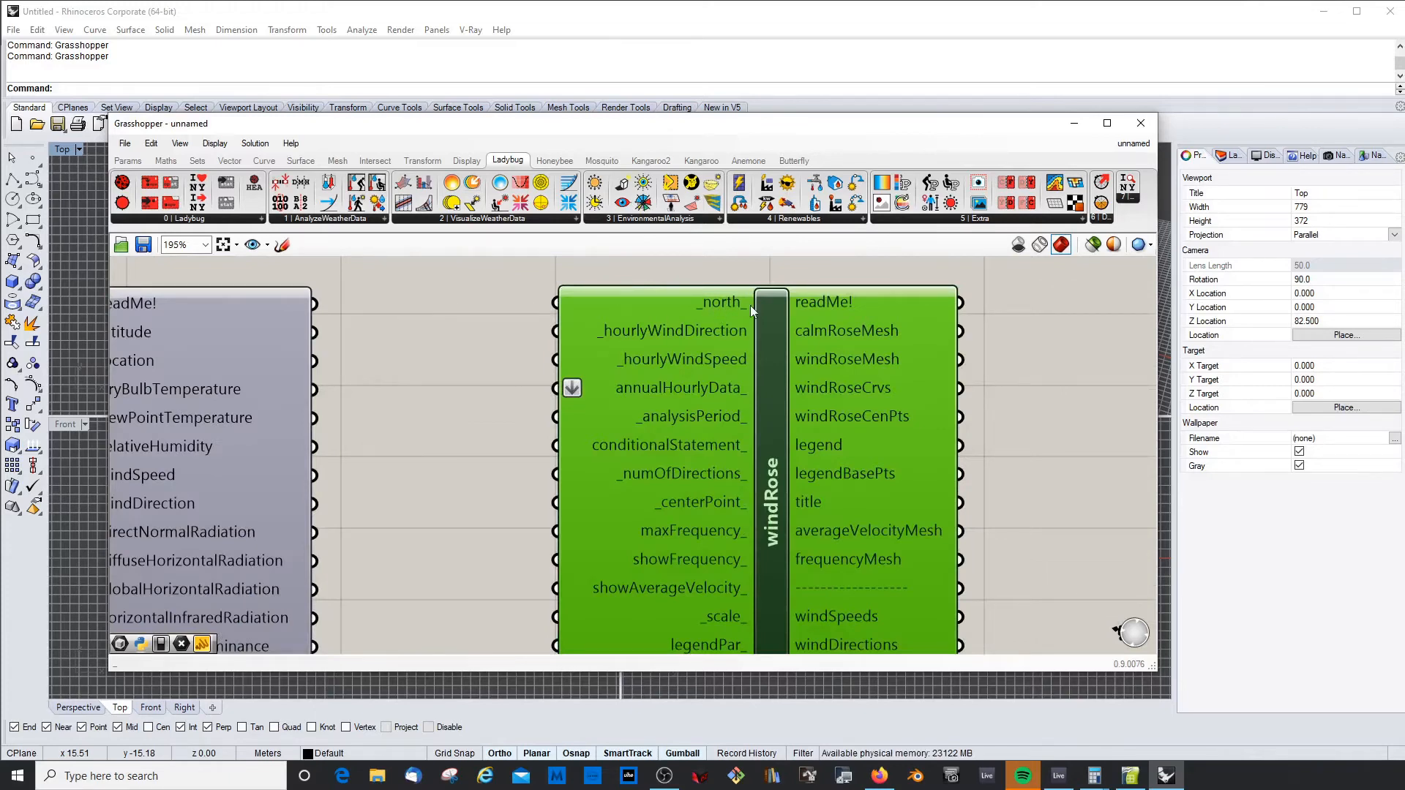
scroll(741, 305, down, 1)
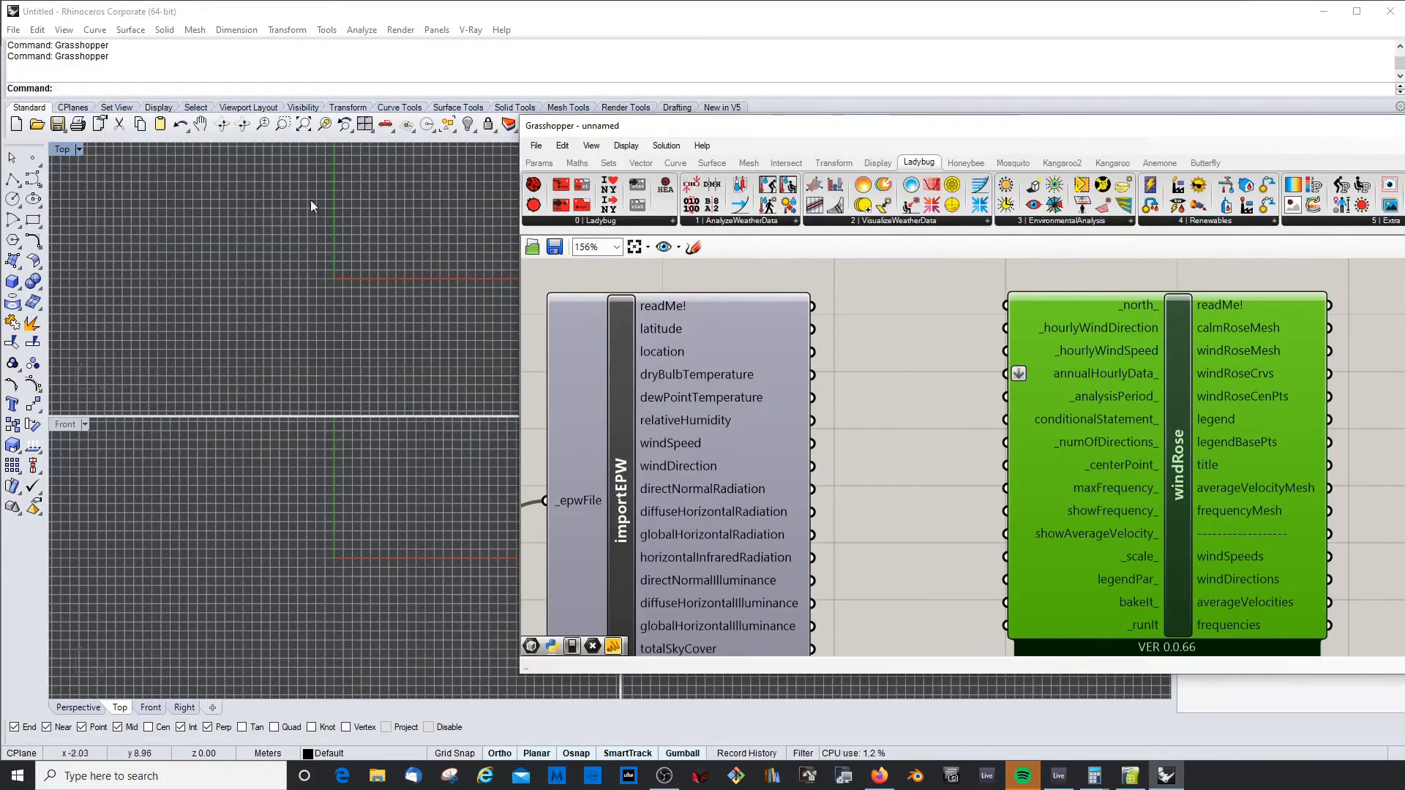
drag(995, 145, 696, 136)
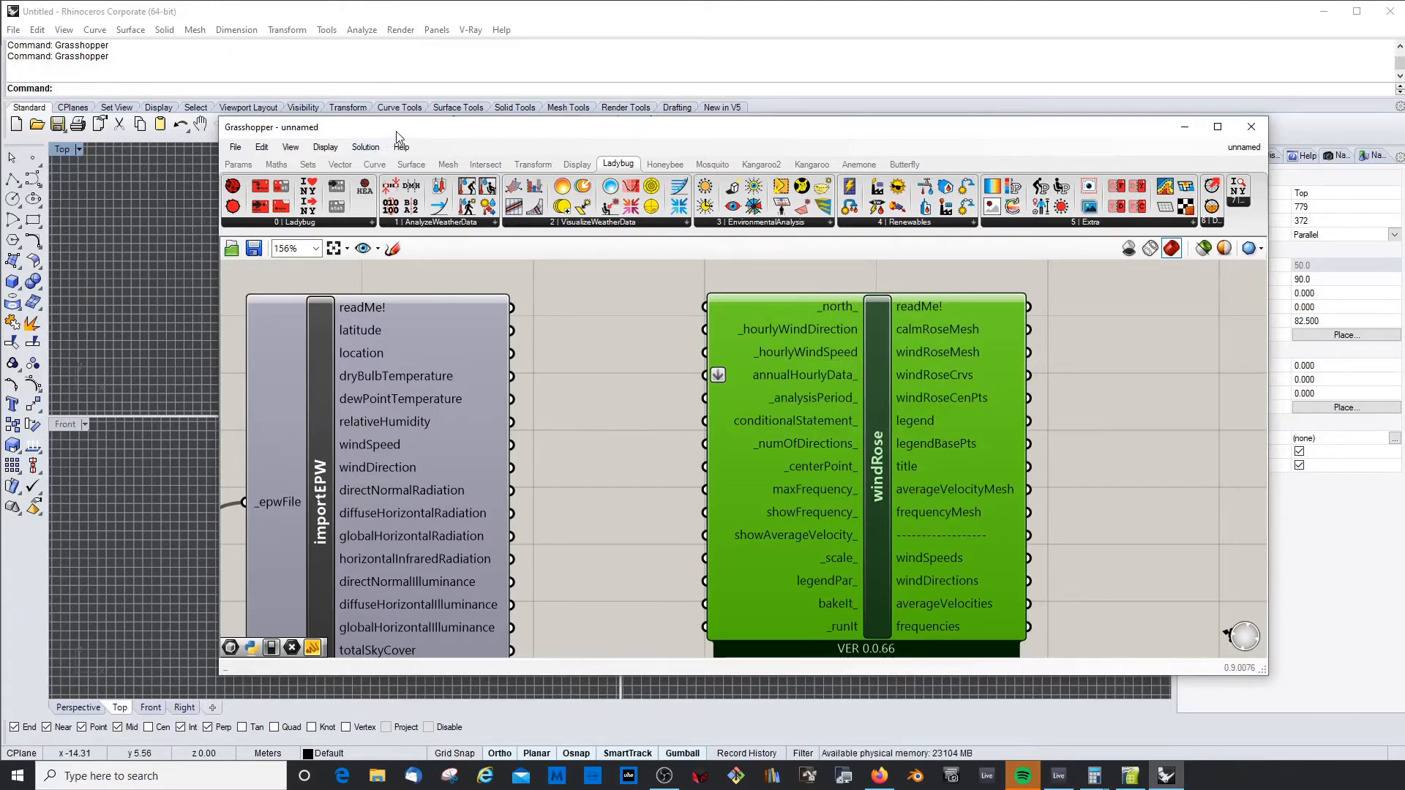
mouse_move(759, 331)
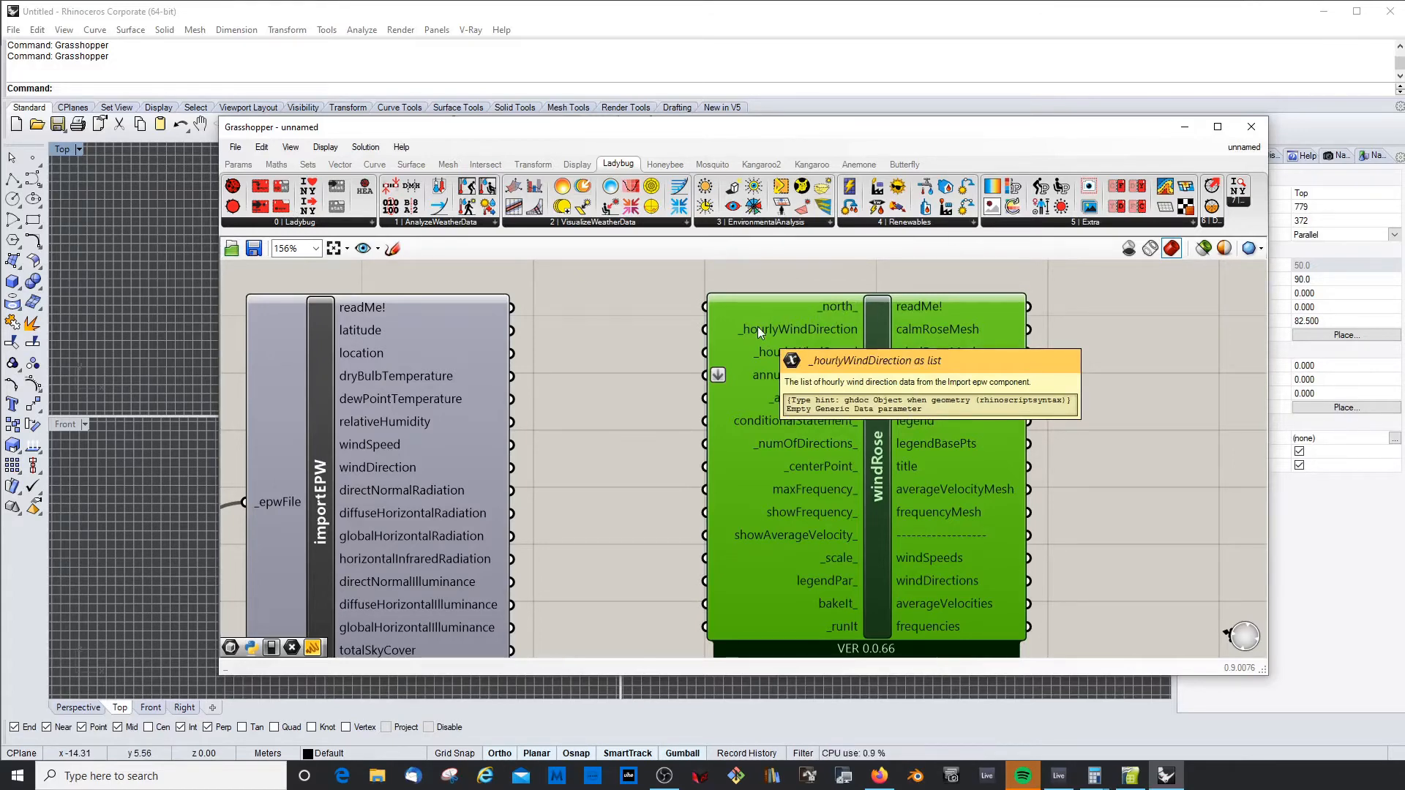
scroll(649, 343, down, 3)
scroll(689, 349, up, 2)
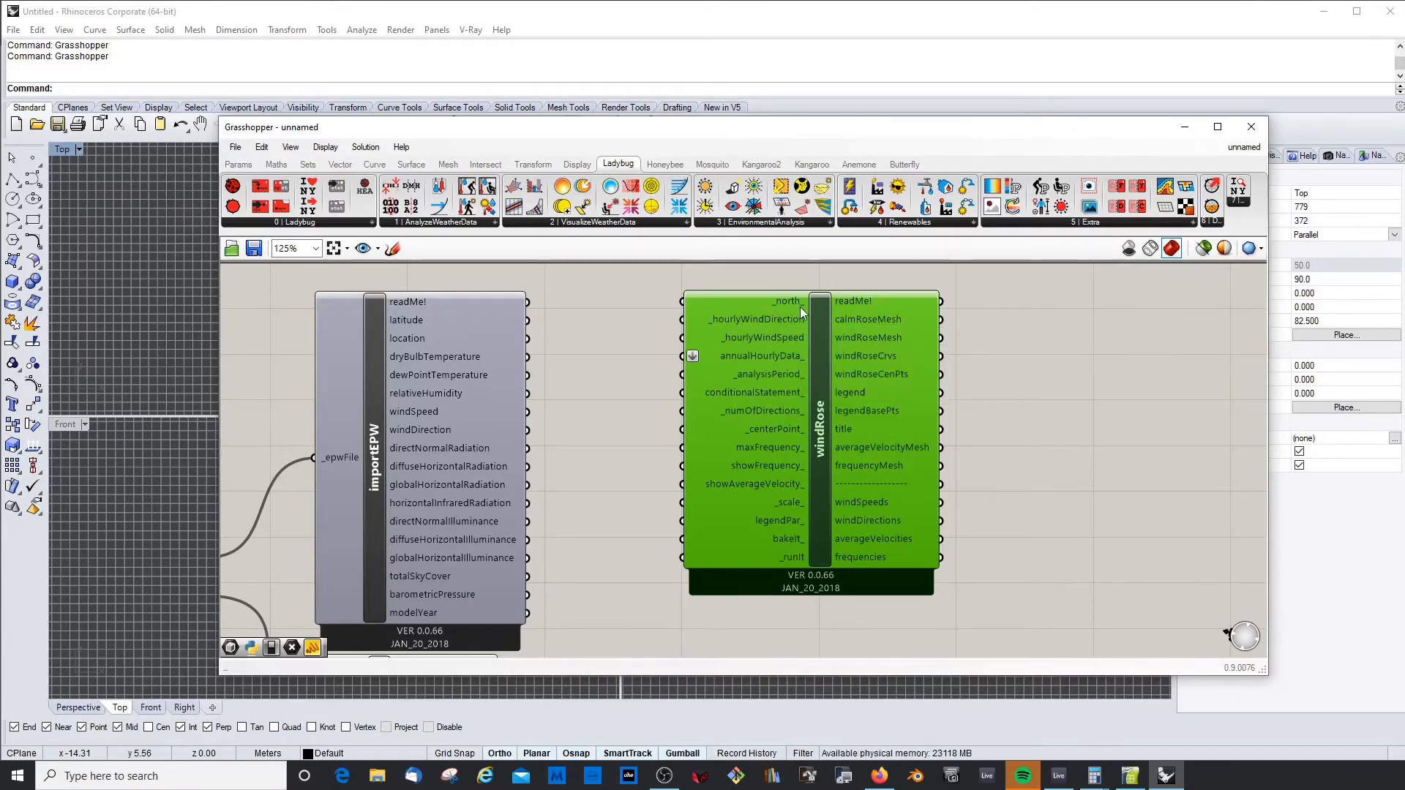
mouse_move(800, 313)
Connect importEPW's windDirection output to windRose's _hourlyWindDirection input and its windSpeed output to _hourlyWindSpeed
click(404, 429)
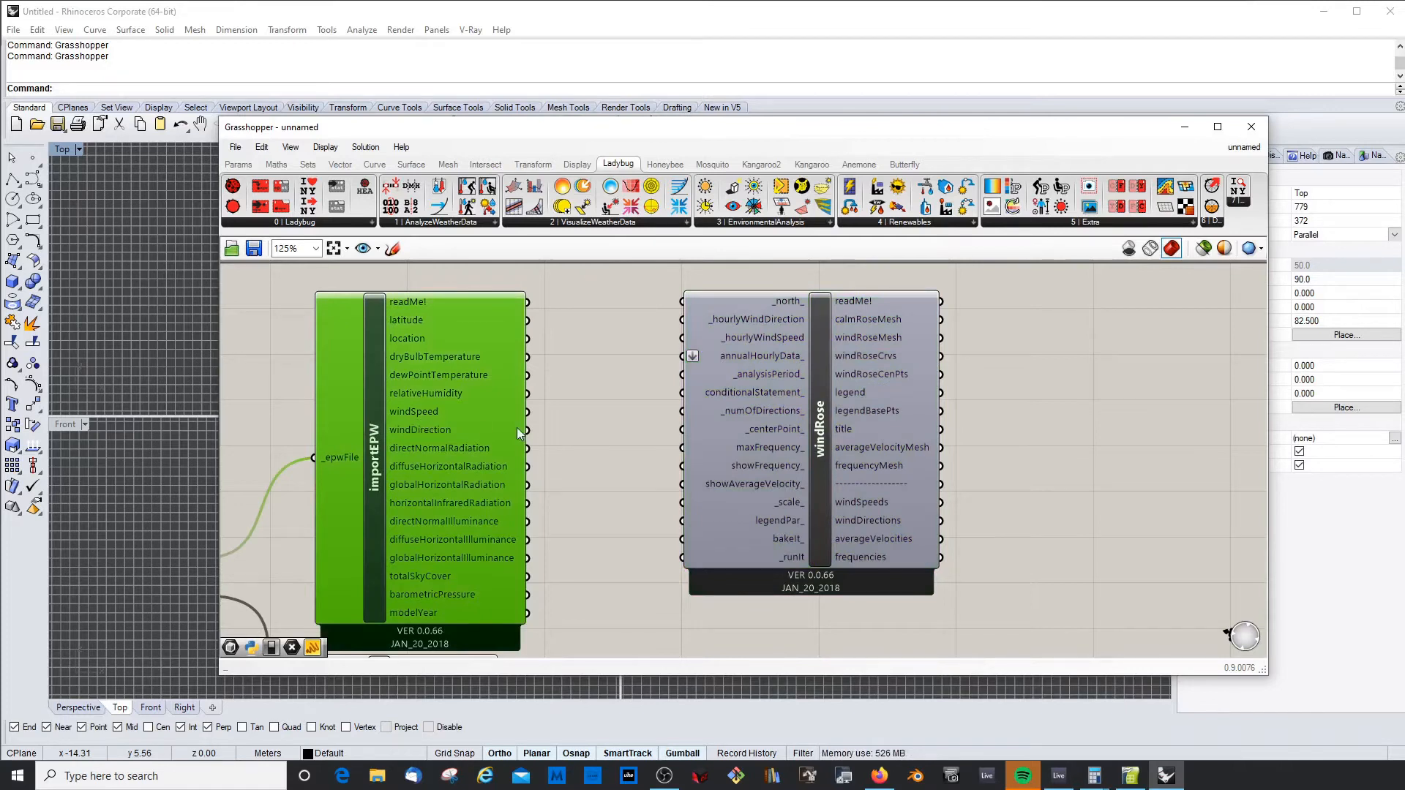
drag(528, 429, 683, 320)
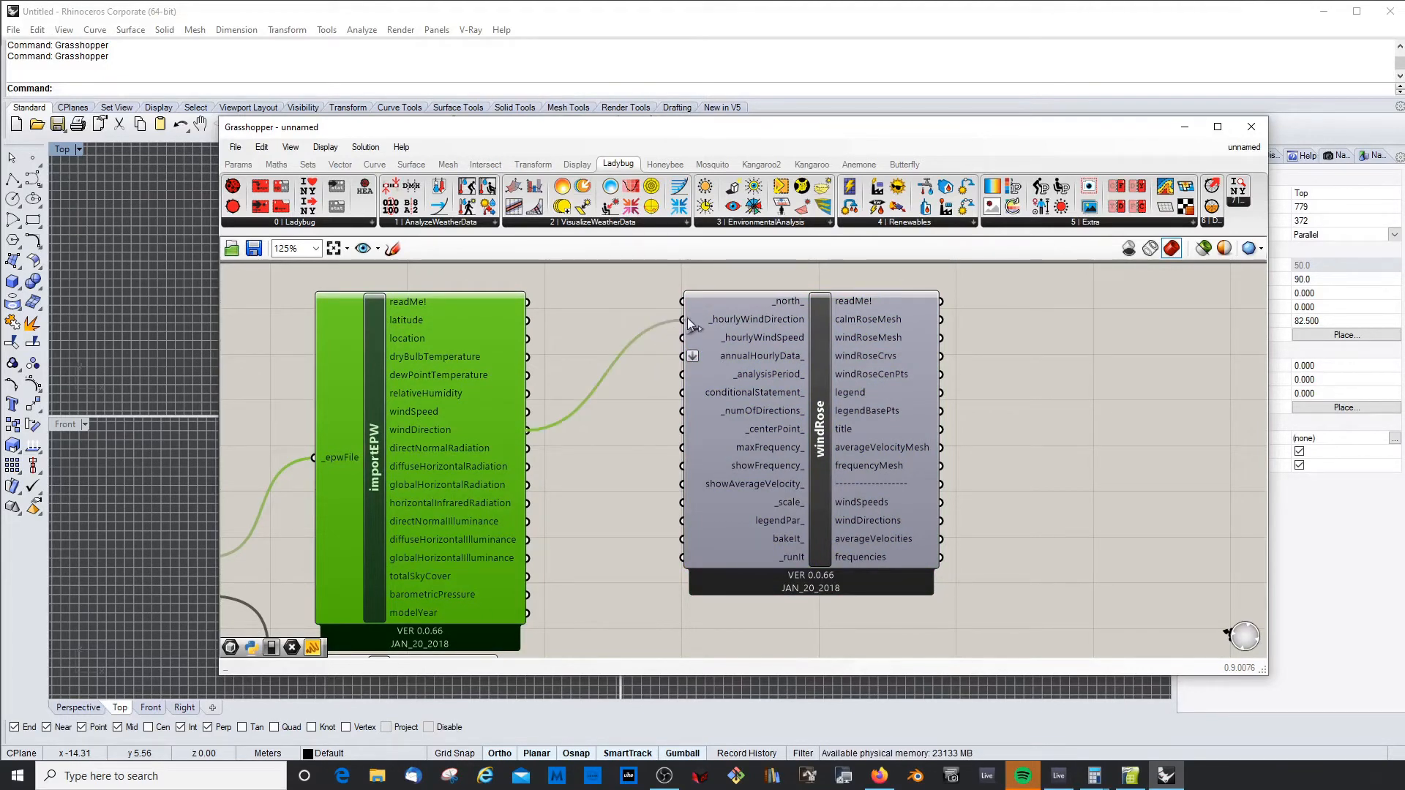
click(735, 331)
scroll(746, 362, down, 2)
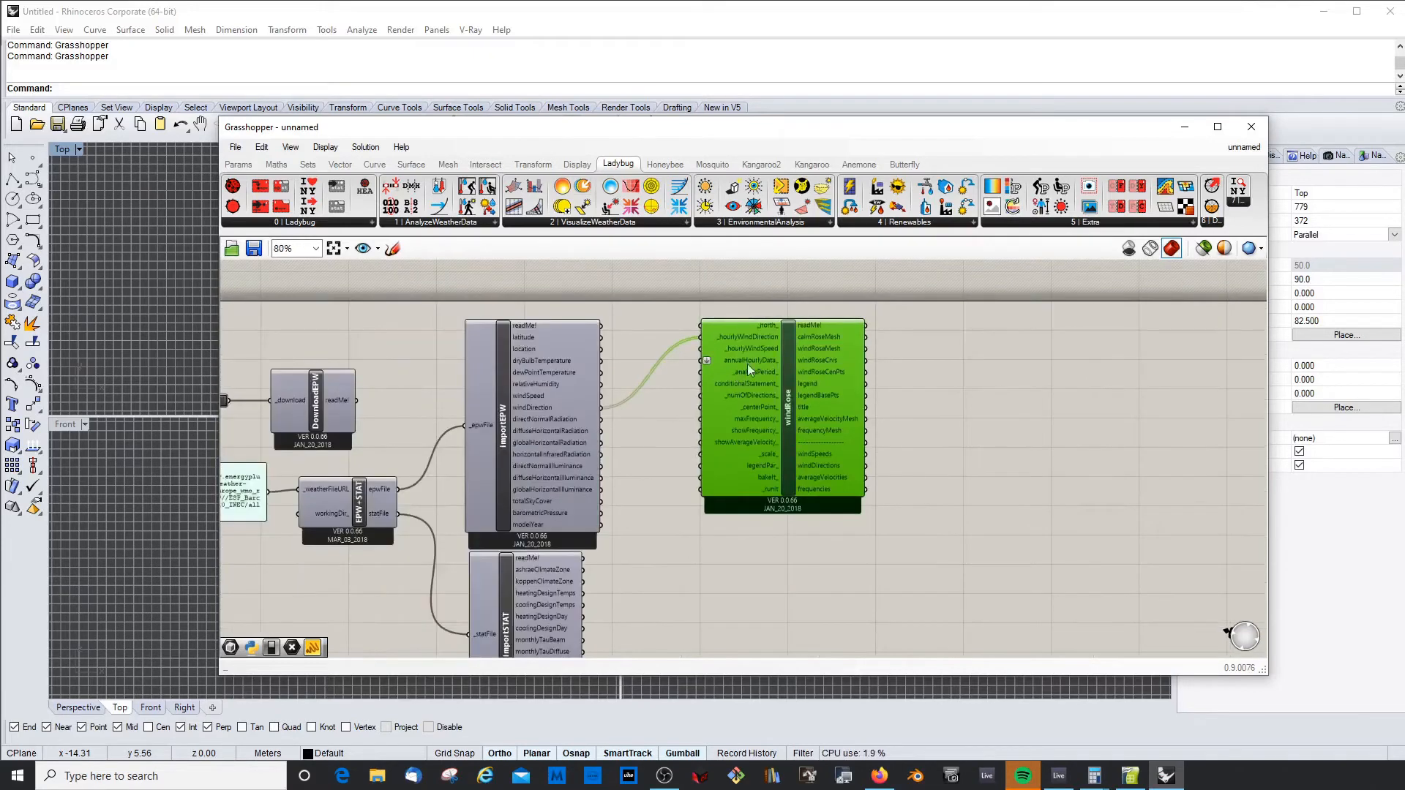
scroll(748, 363, up, 2)
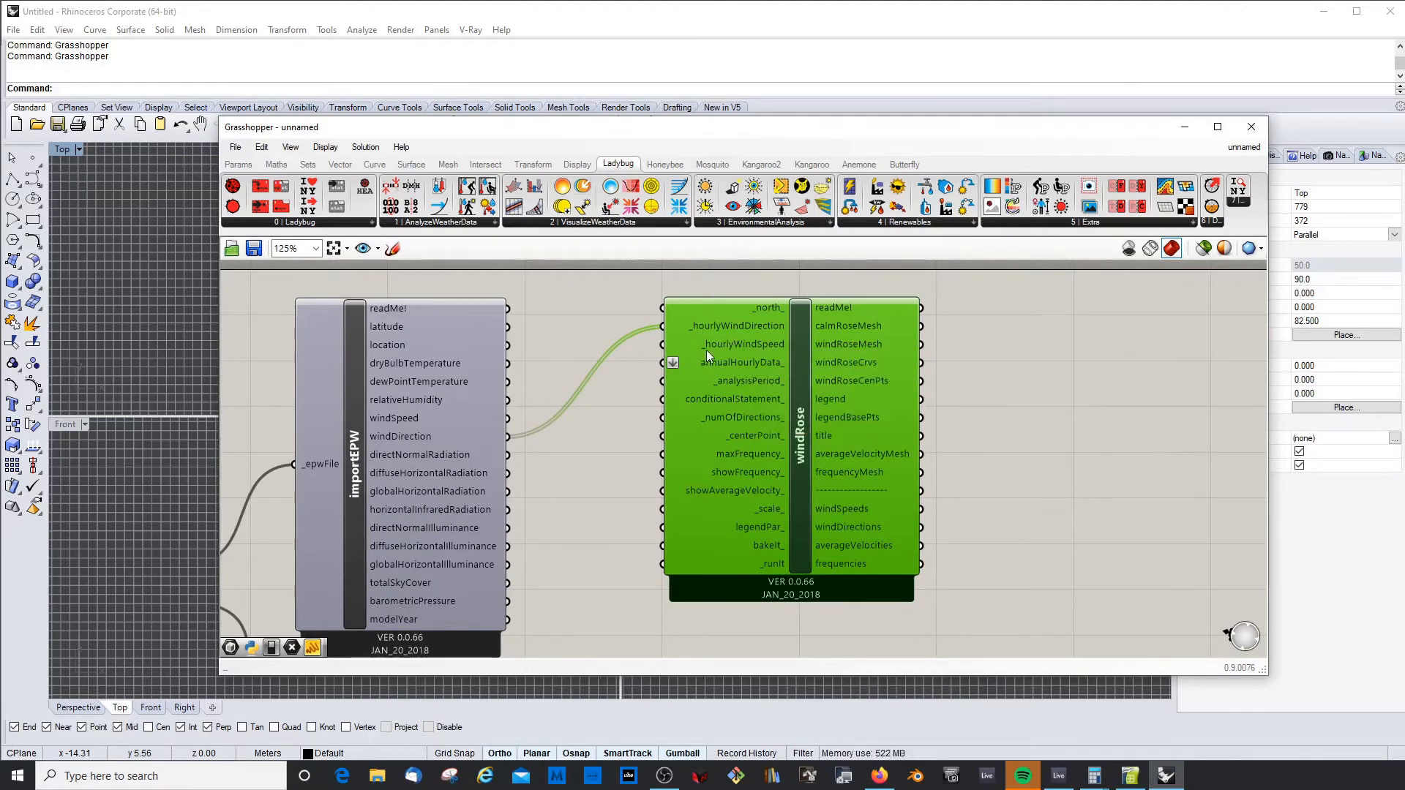
drag(509, 419, 667, 344)
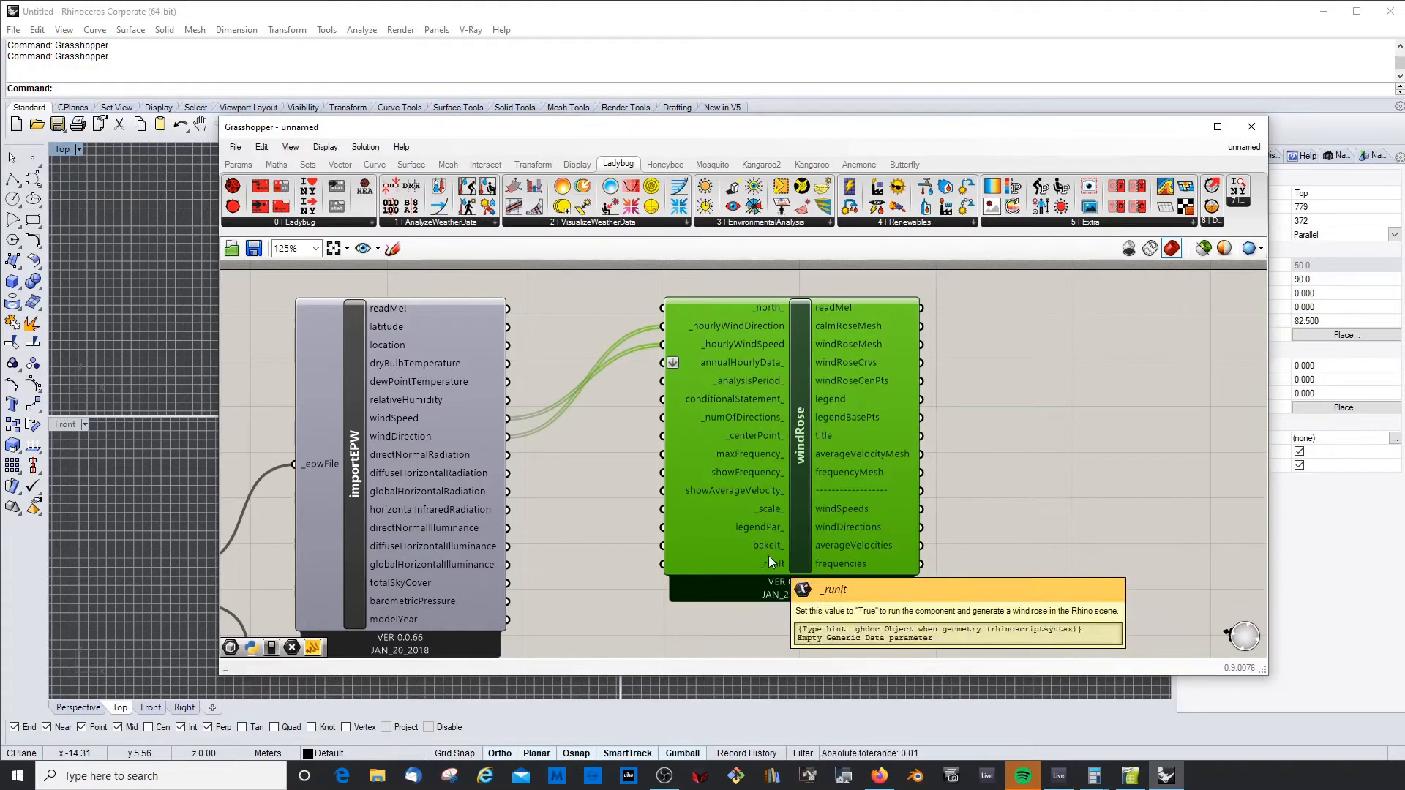
Rearrange windRose and importEPW on the canvas, leaving more free space between them
drag(787, 462, 820, 459)
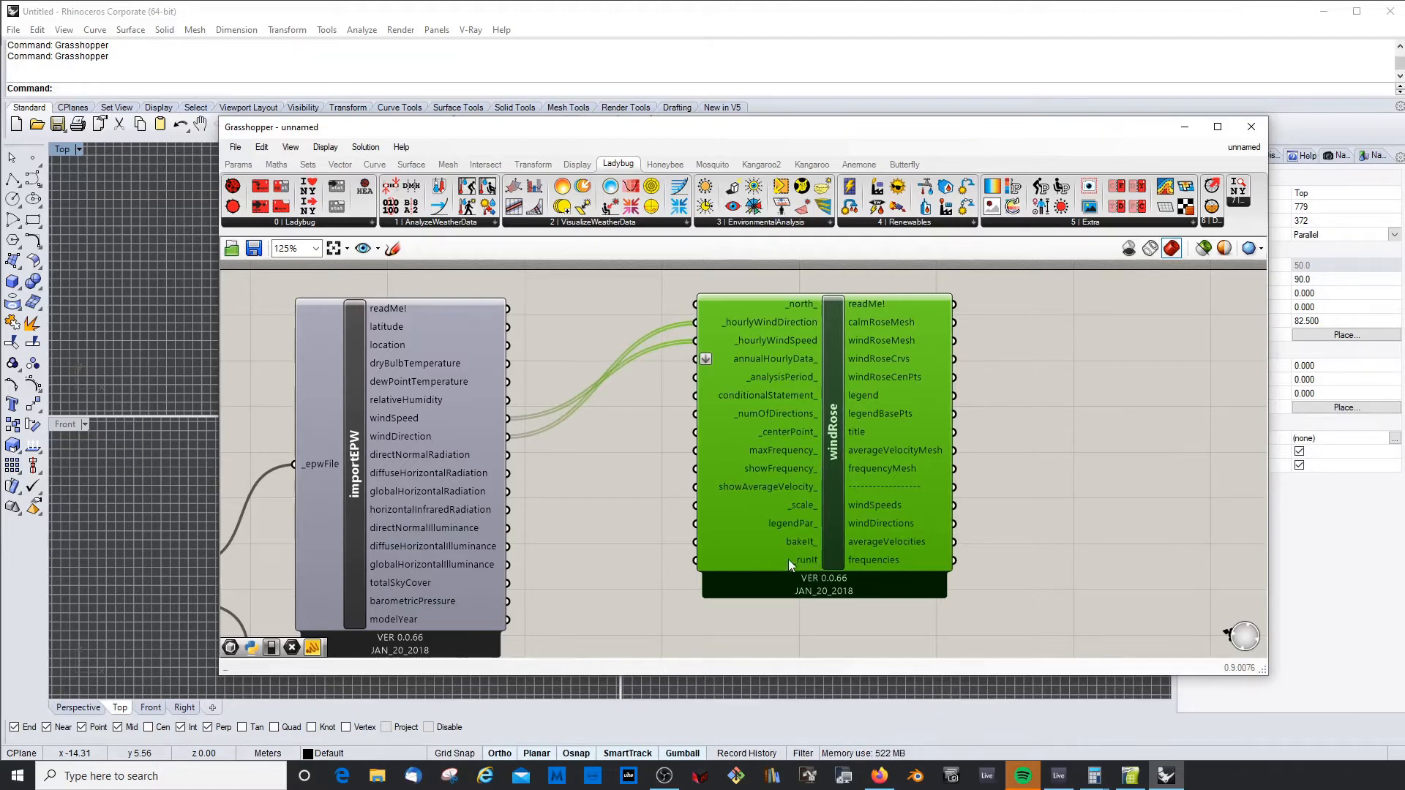
drag(852, 507, 924, 510)
drag(414, 480, 455, 472)
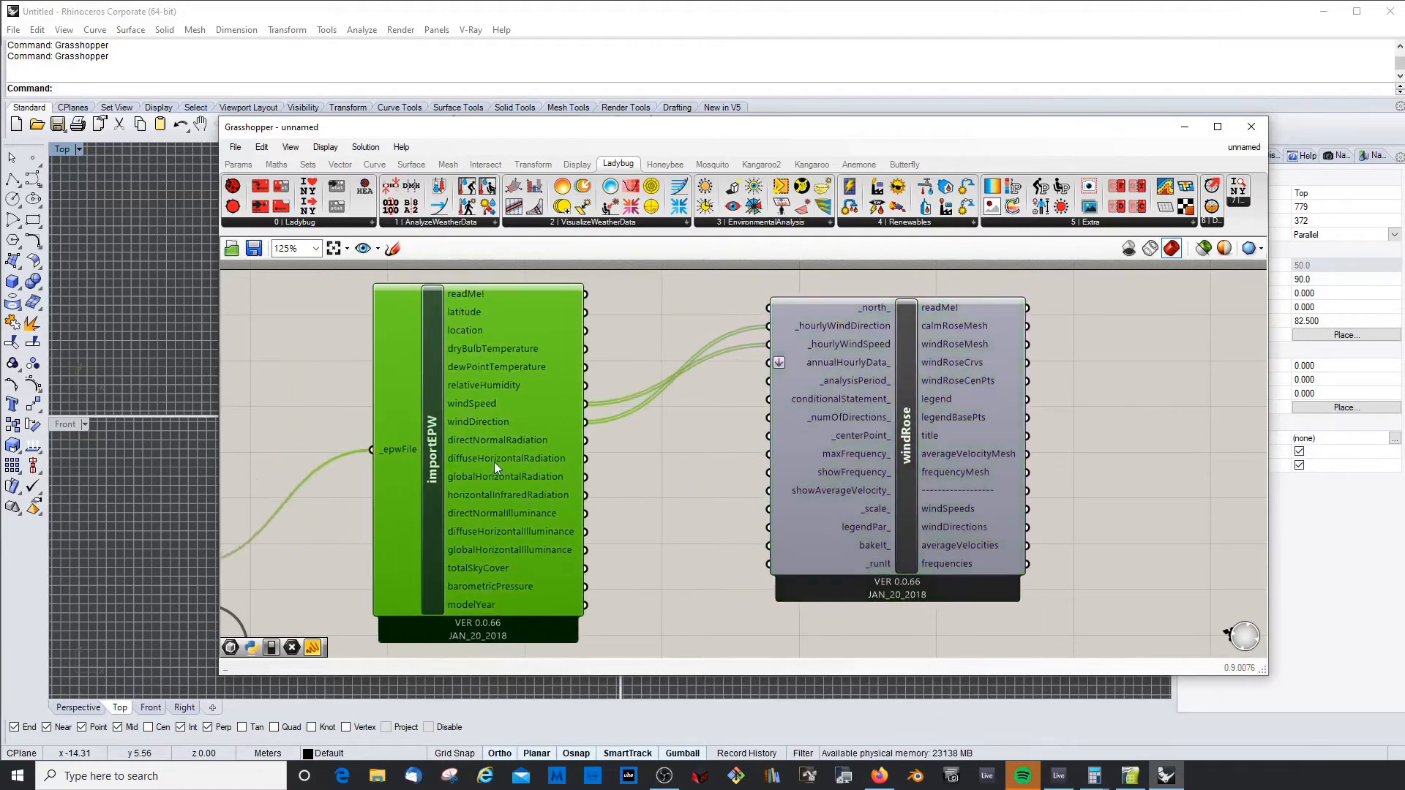
drag(850, 412, 850, 448)
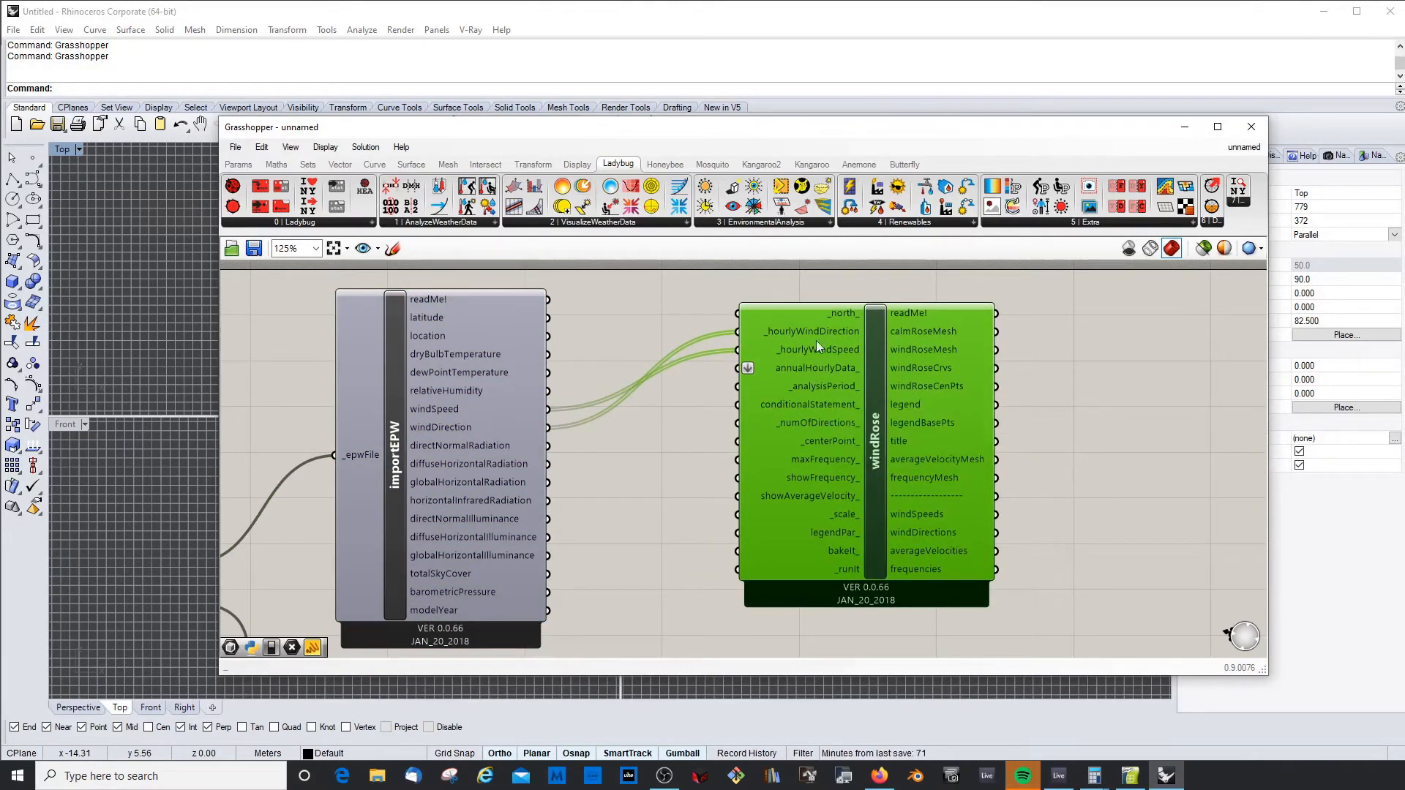
Examine windRose's remaining inputs, including annualHourlyData_, _analysisPeriod_, conditionalStatement_, _scale_ and _runIt
mouse_move(813, 370)
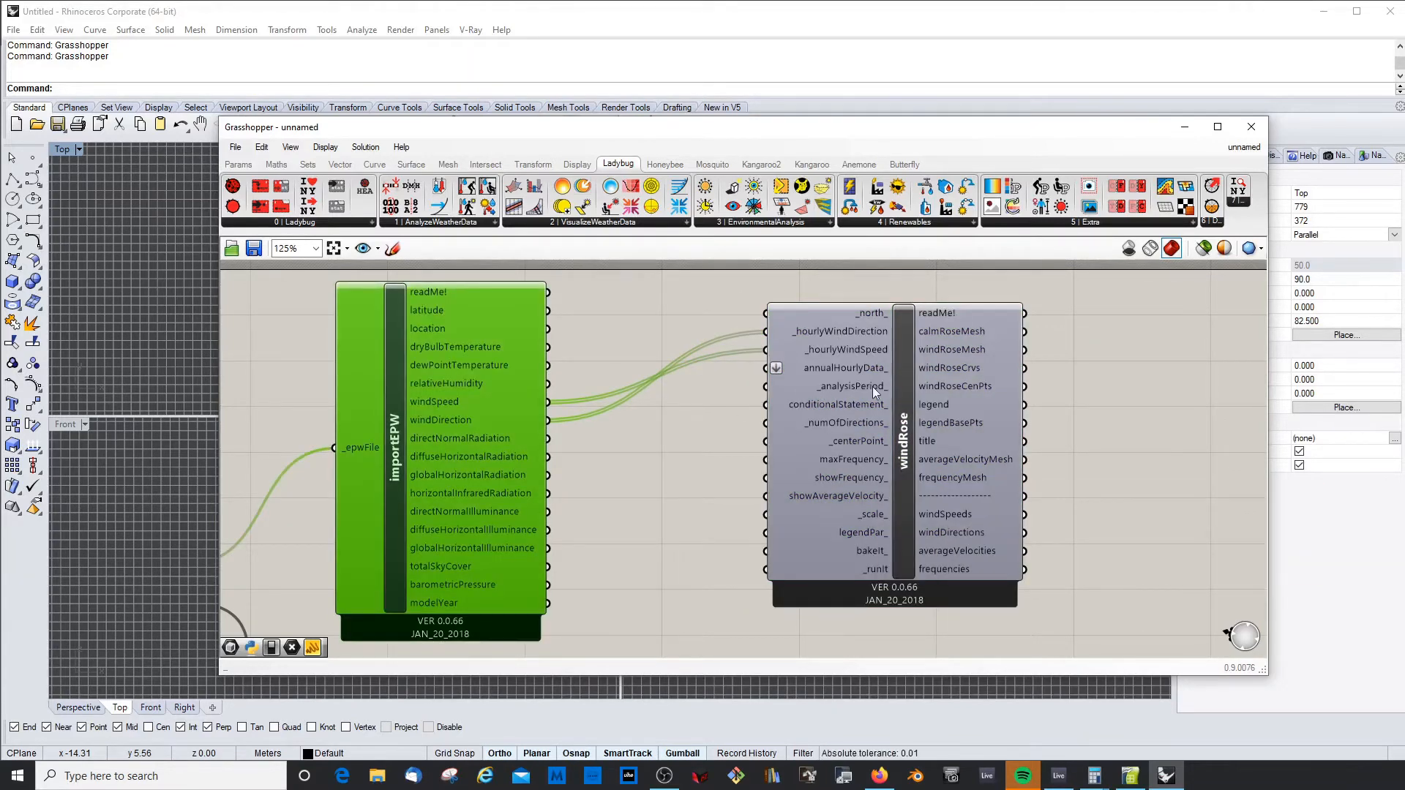
mouse_move(871, 387)
mouse_move(855, 410)
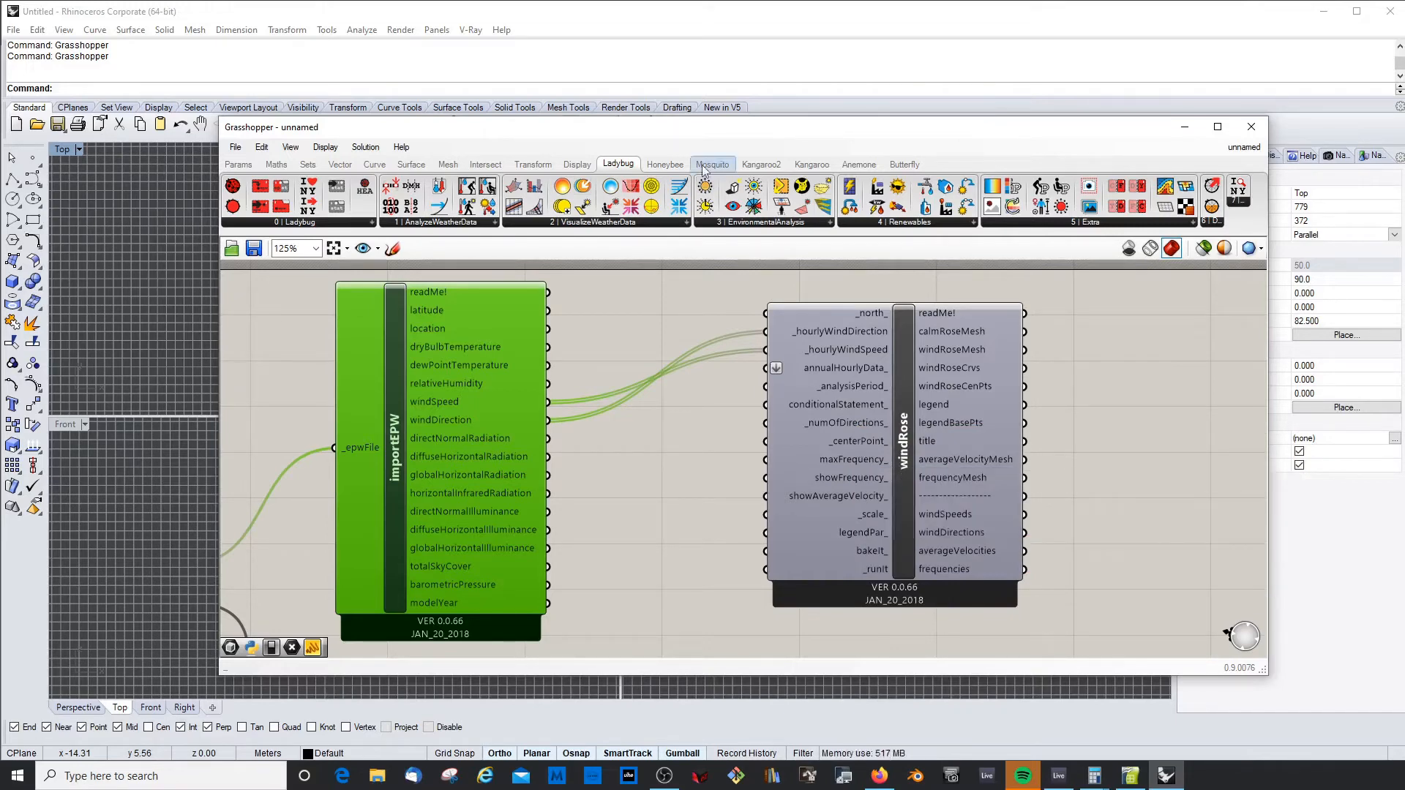
drag(691, 139, 762, 140)
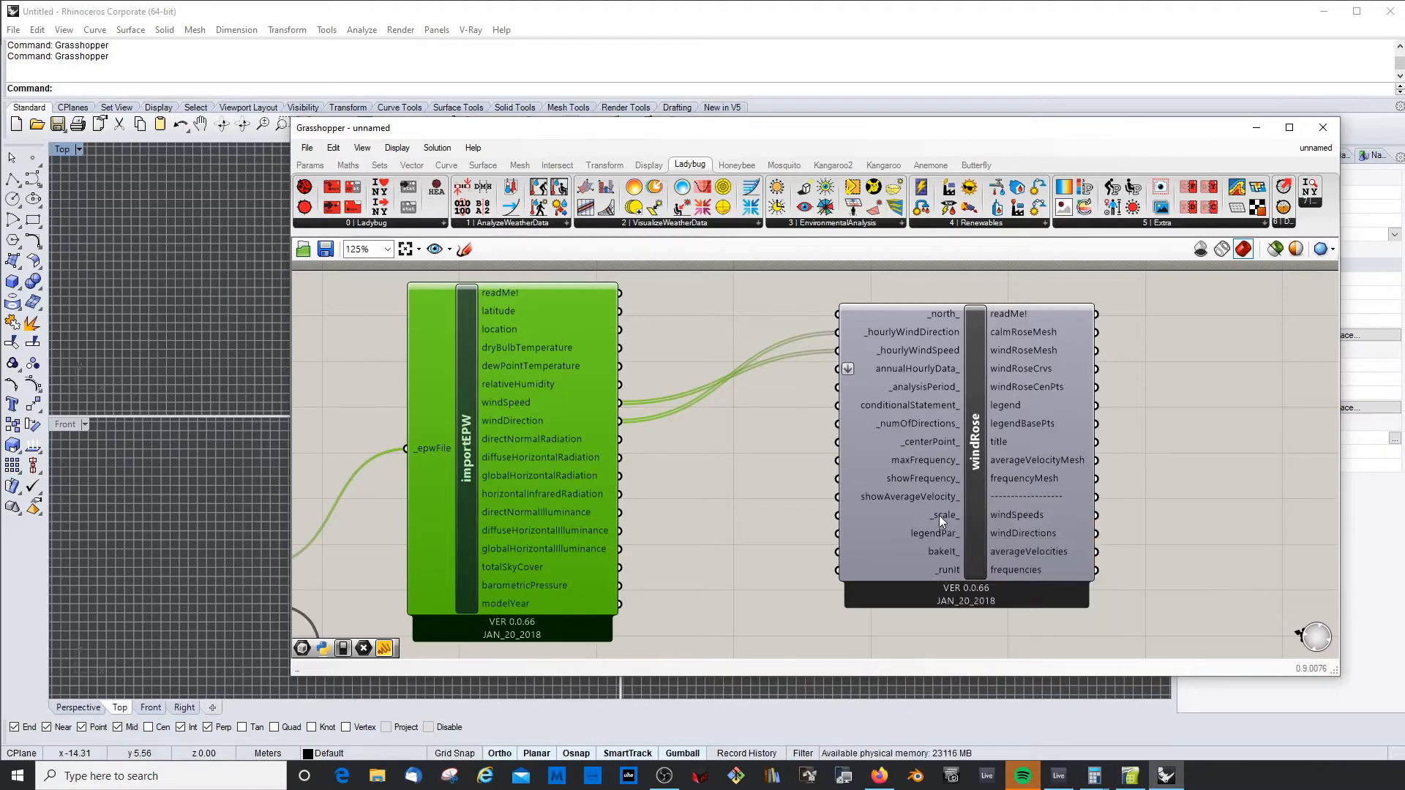
mouse_move(938, 515)
mouse_move(952, 571)
drag(929, 446, 952, 438)
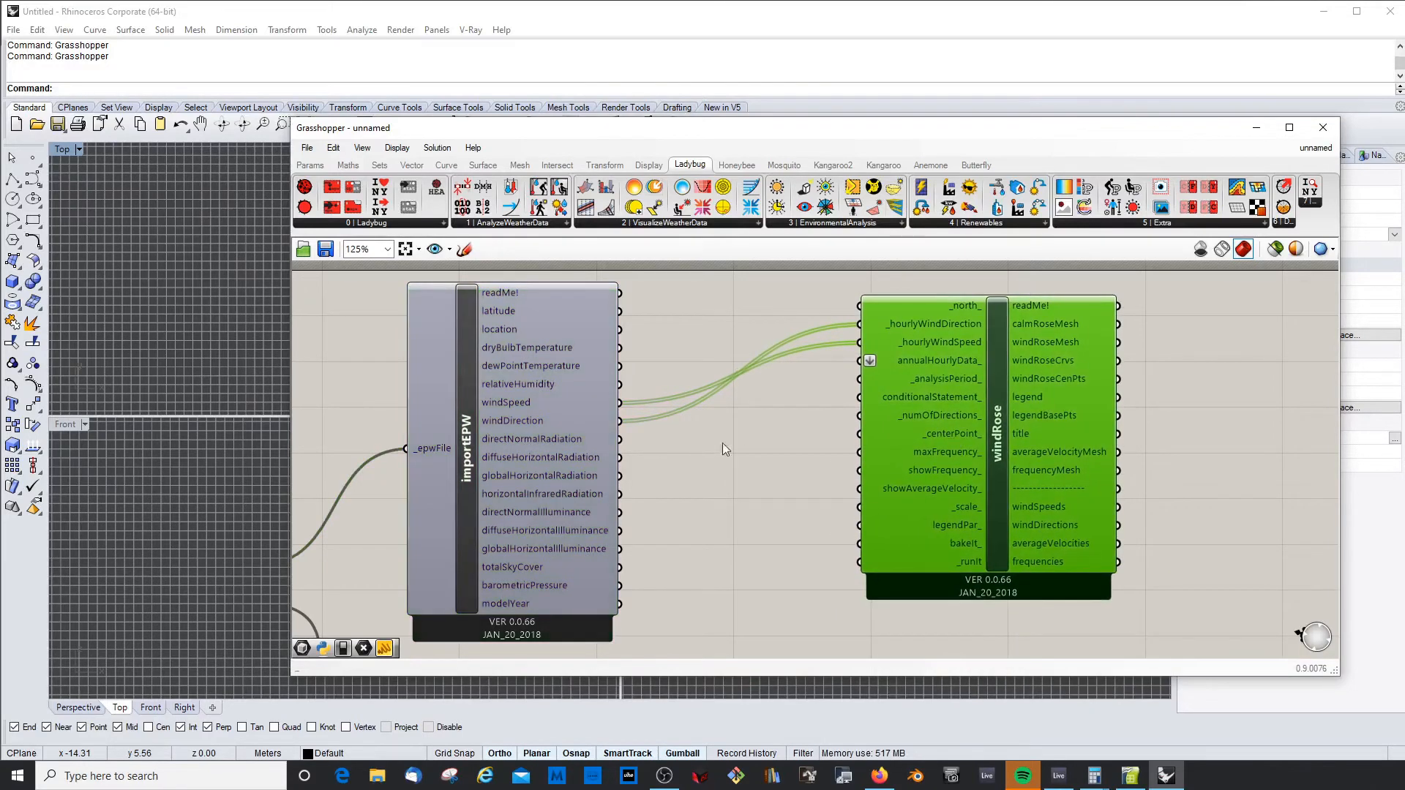
scroll(783, 464, down, 4)
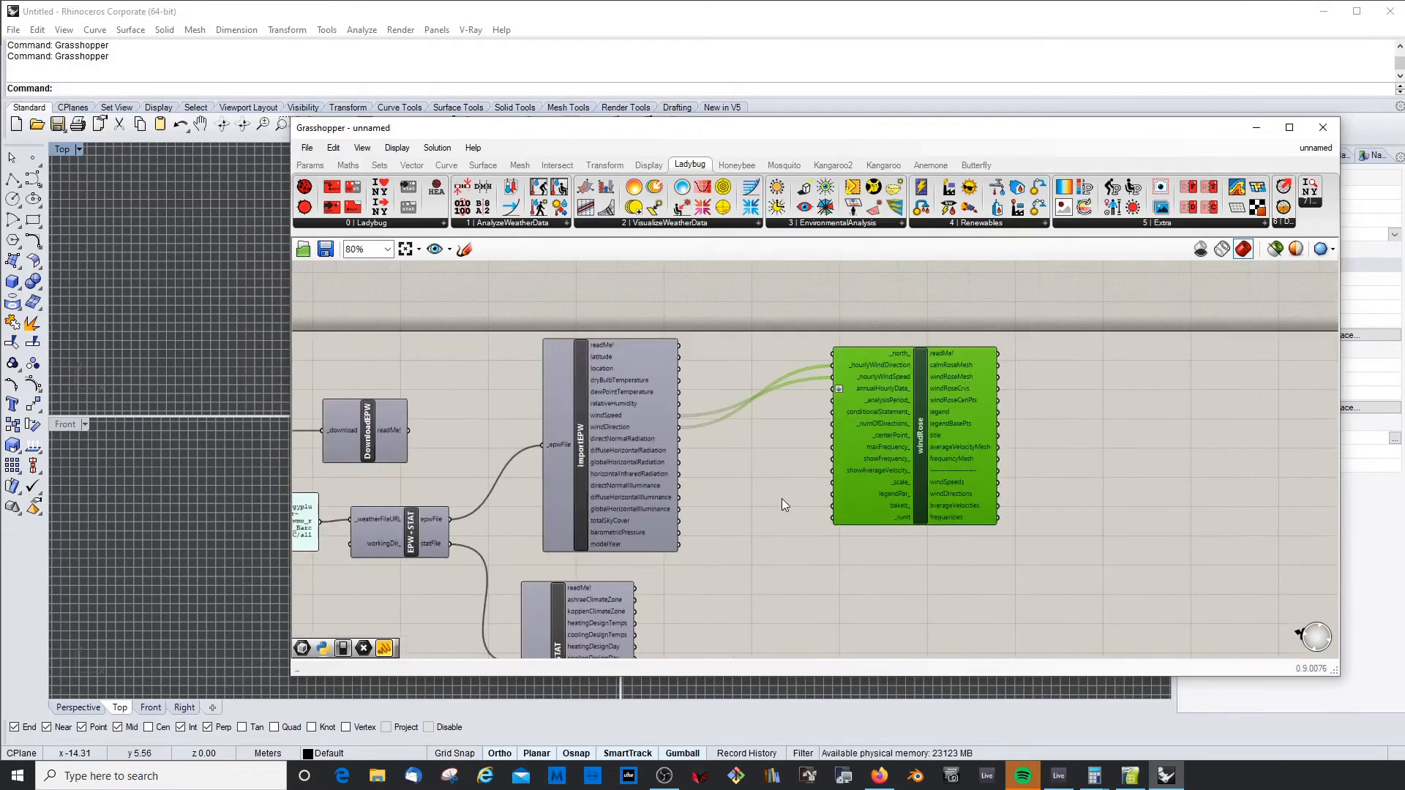
Duplicate the Boolean toggle beside DownloadEPW and place the copy between importEPW and windRose
click(350, 444)
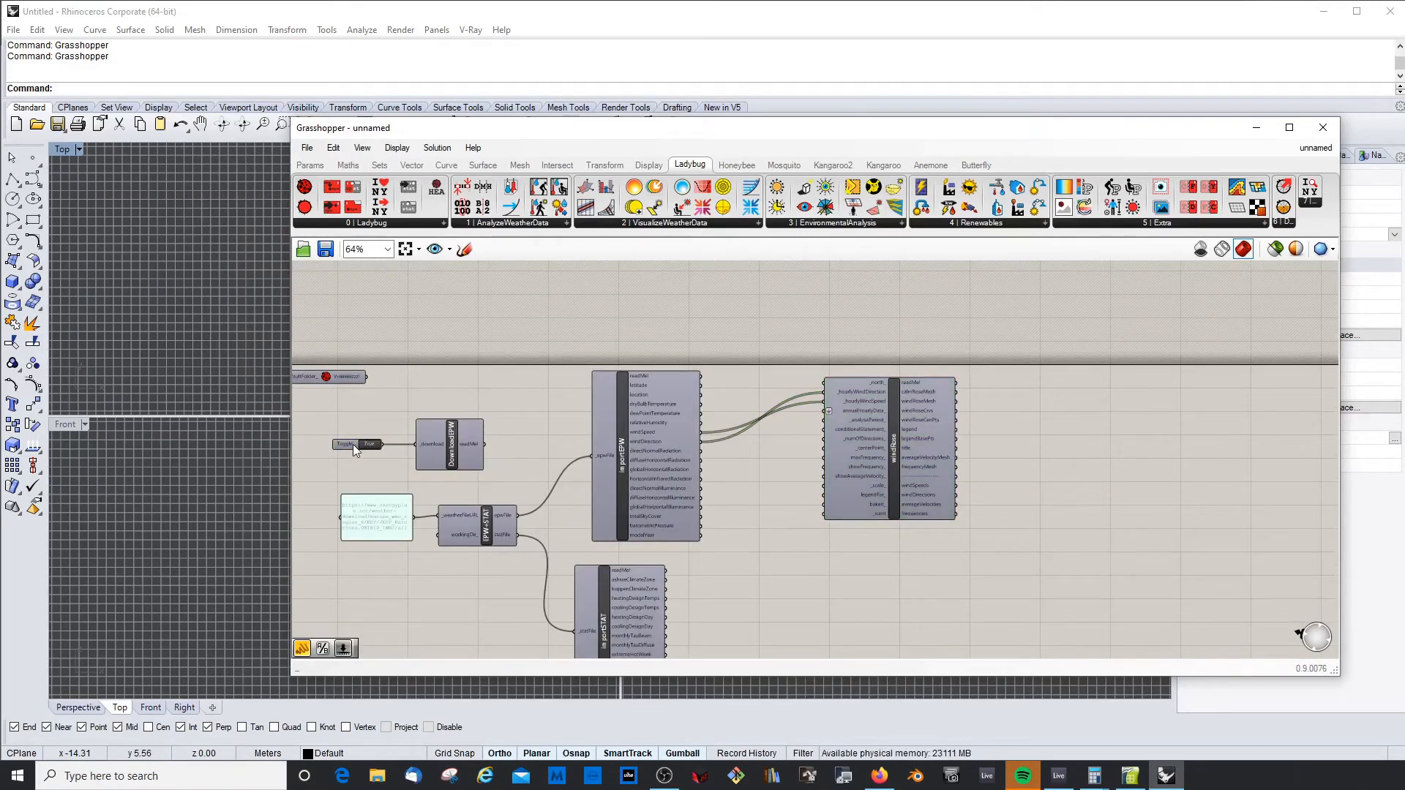
click(353, 445)
key(ctrl+v)
drag(371, 455, 595, 484)
click(778, 511)
scroll(779, 511, up, 3)
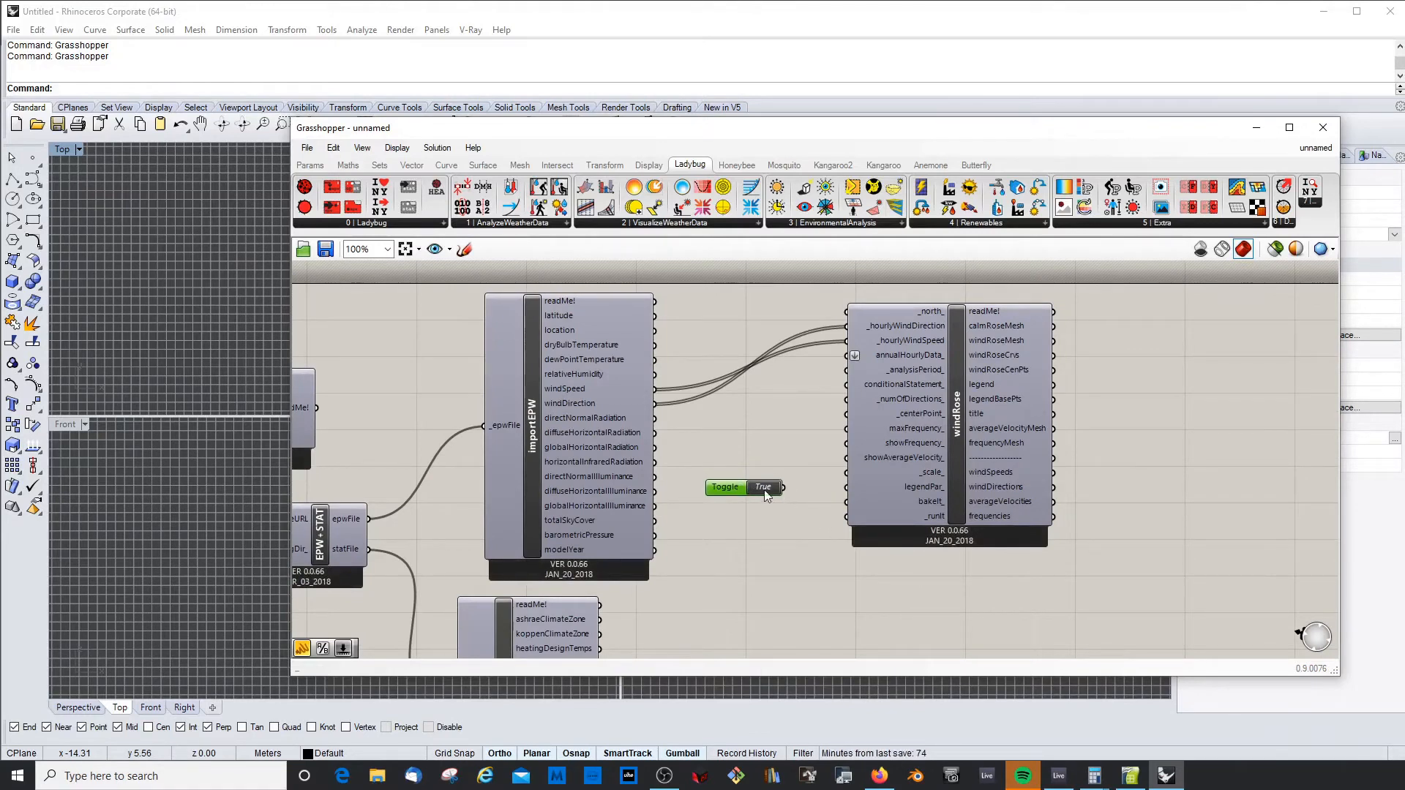
Set the copied toggle to True and connect it to windRose's _runIt input
drag(717, 485, 732, 489)
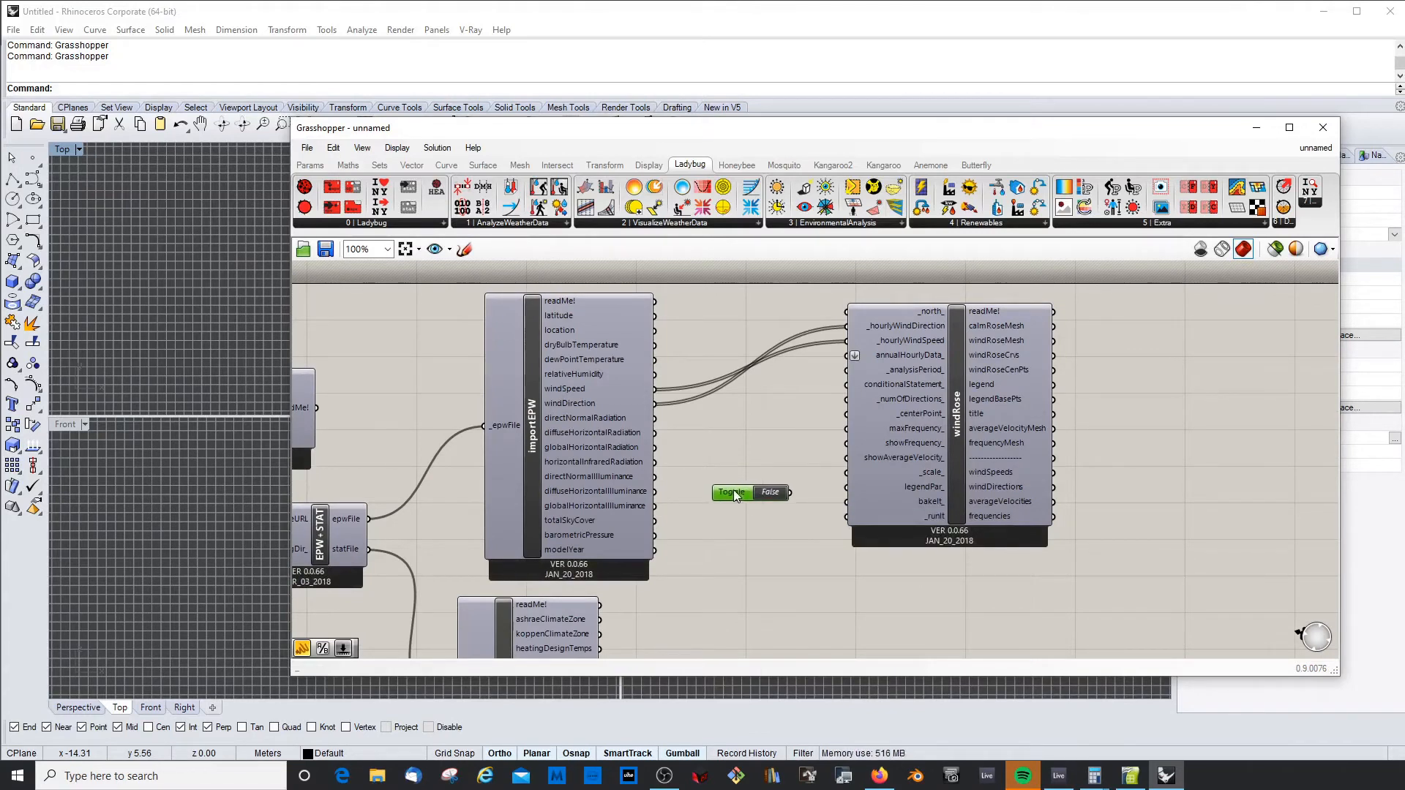
scroll(688, 460, down, 1)
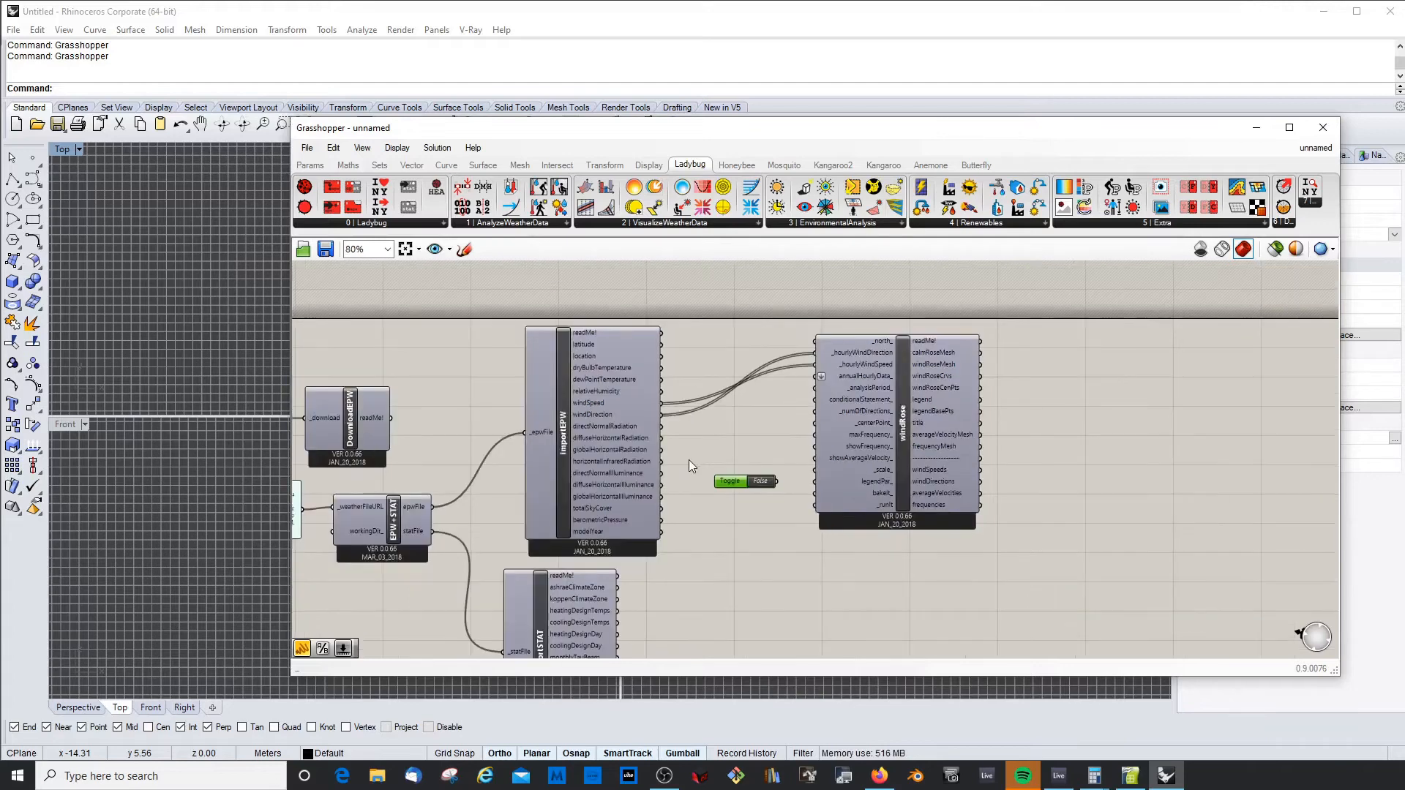
scroll(689, 461, up, 1)
double_click(778, 489)
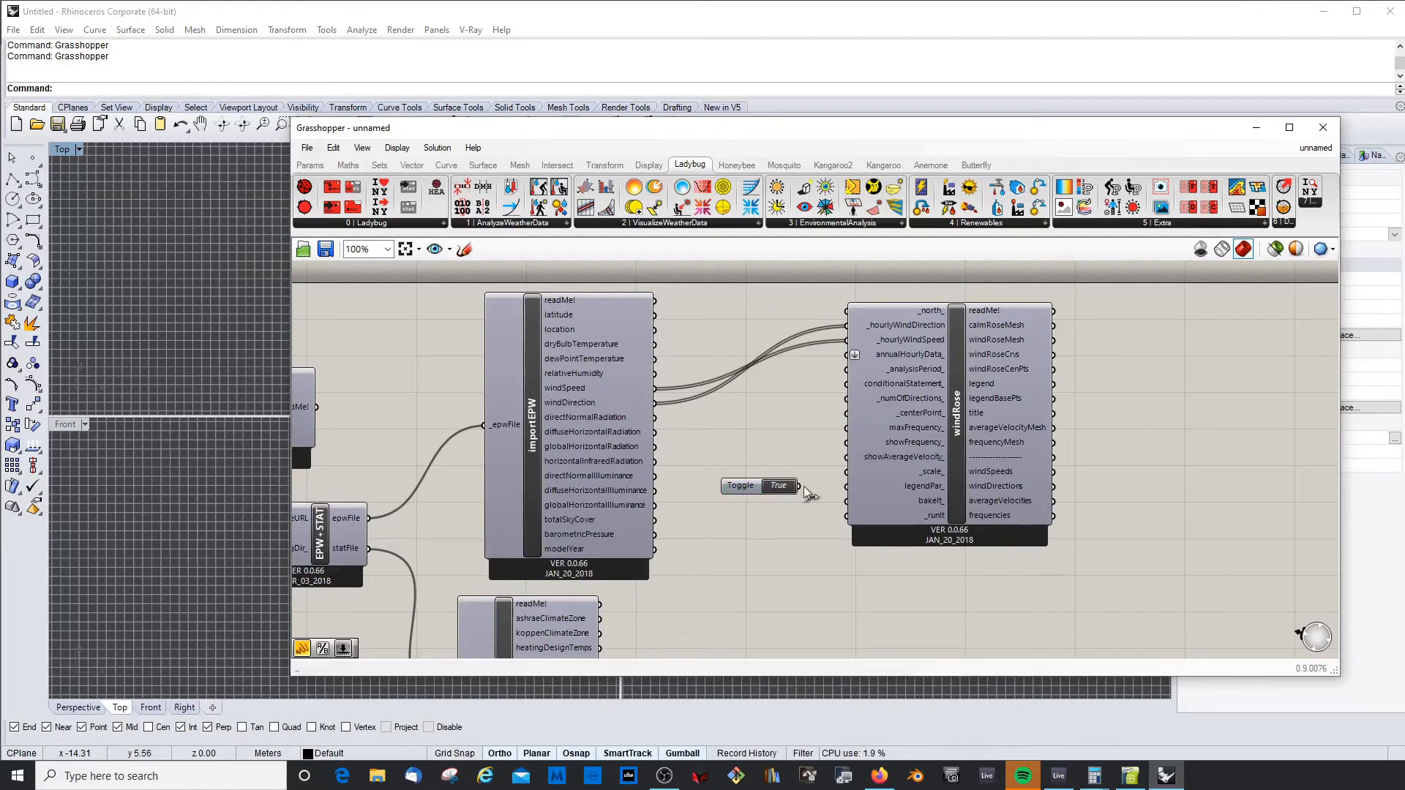
drag(955, 384, 966, 383)
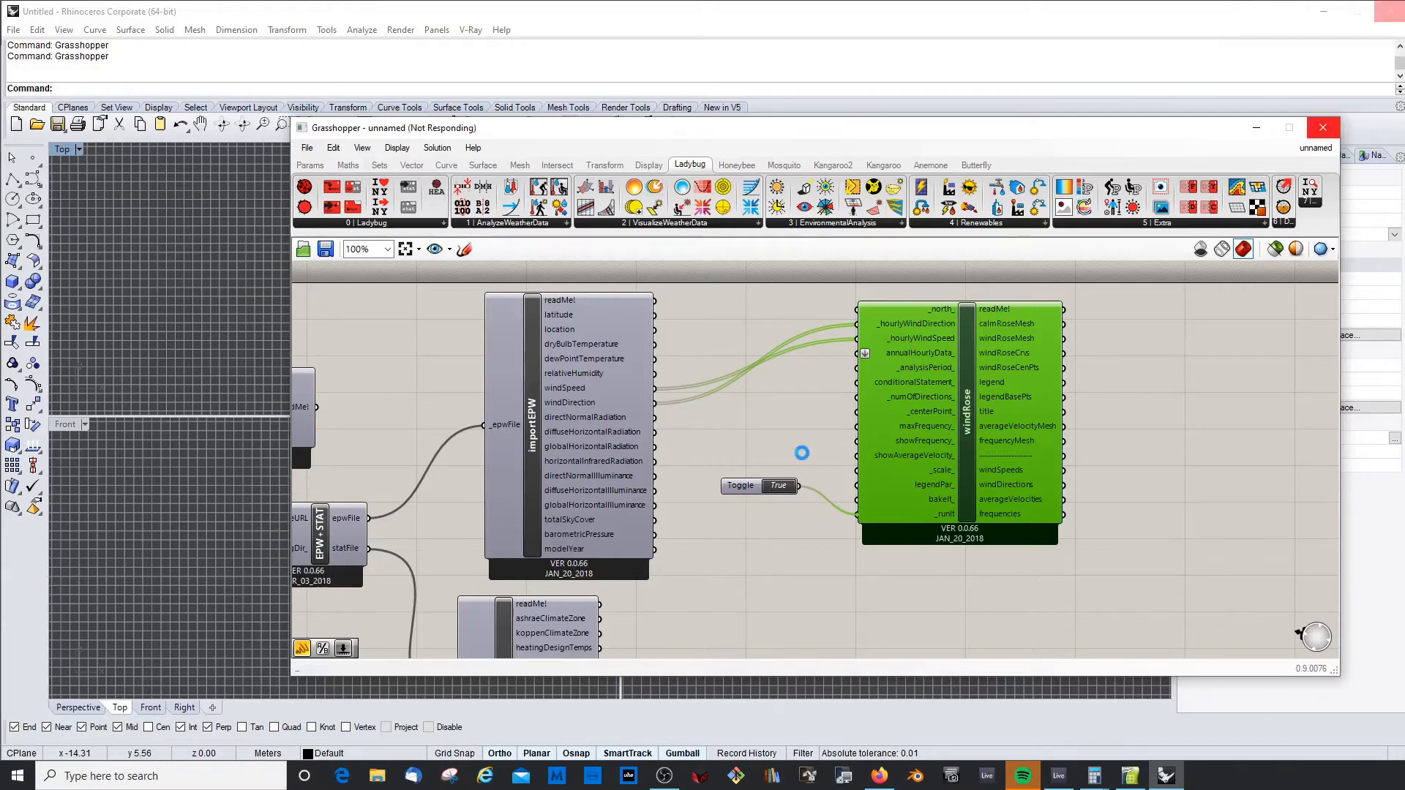
Set the Top viewport to Shaded display and line up the toggle with windRose's _runIt input
drag(818, 137, 942, 129)
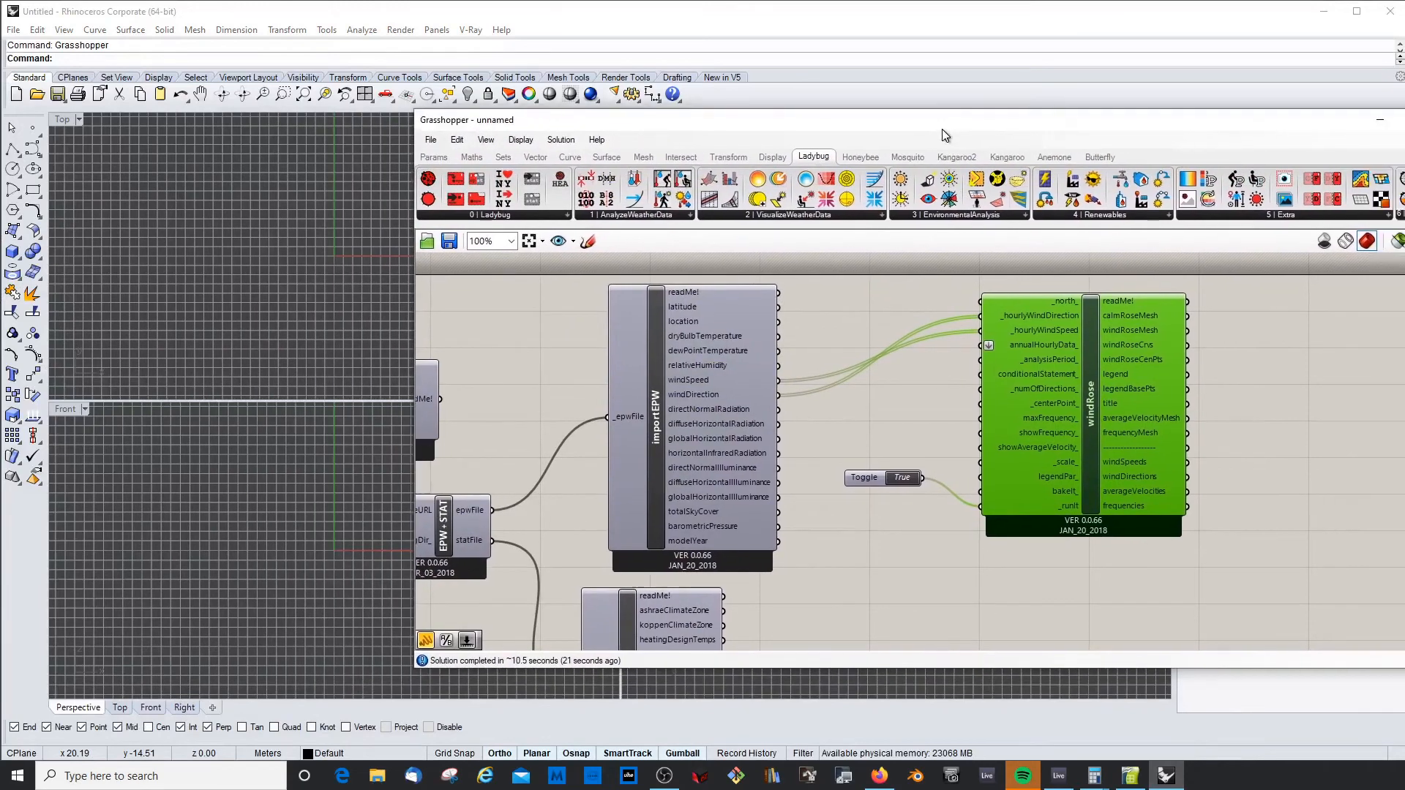
click(137, 252)
click(1063, 391)
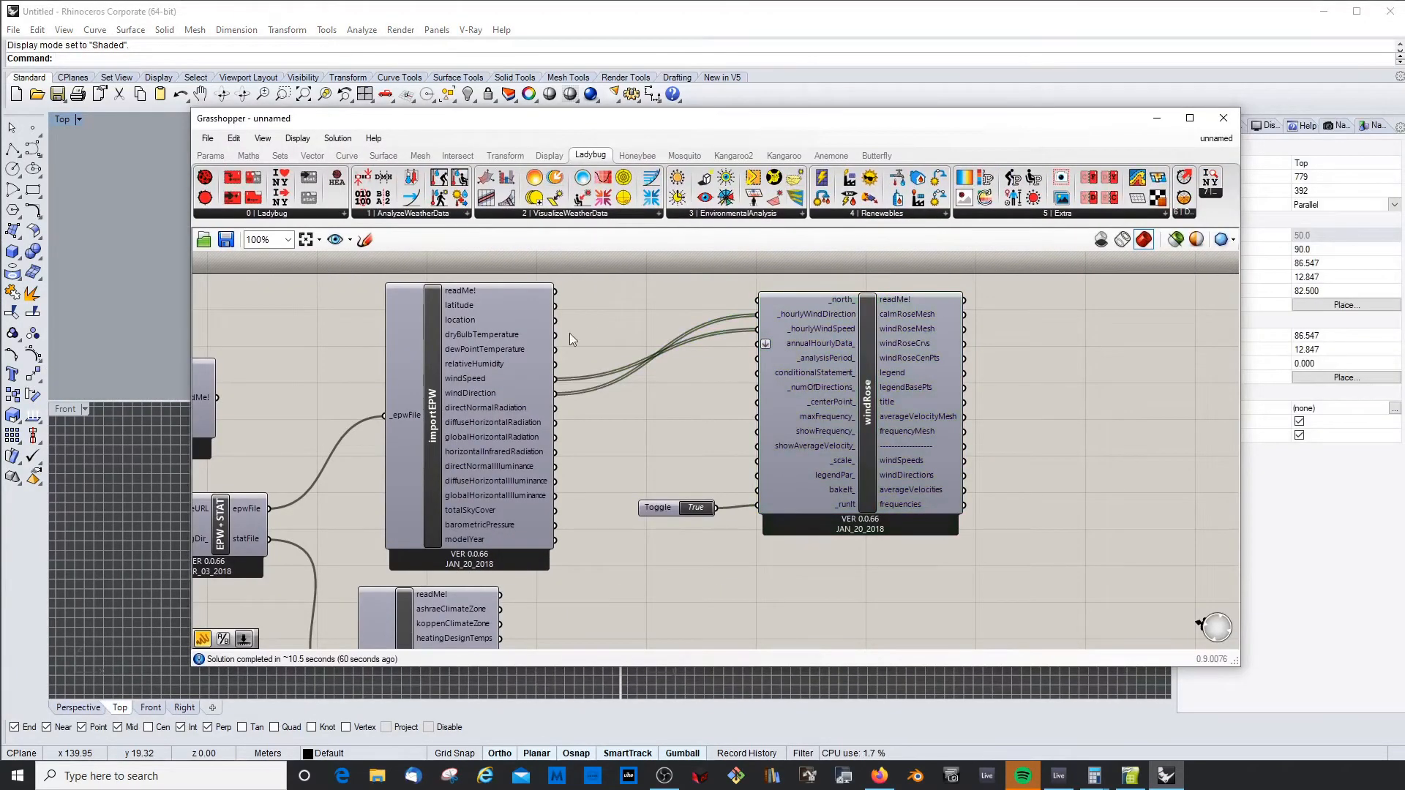
drag(816, 331, 824, 329)
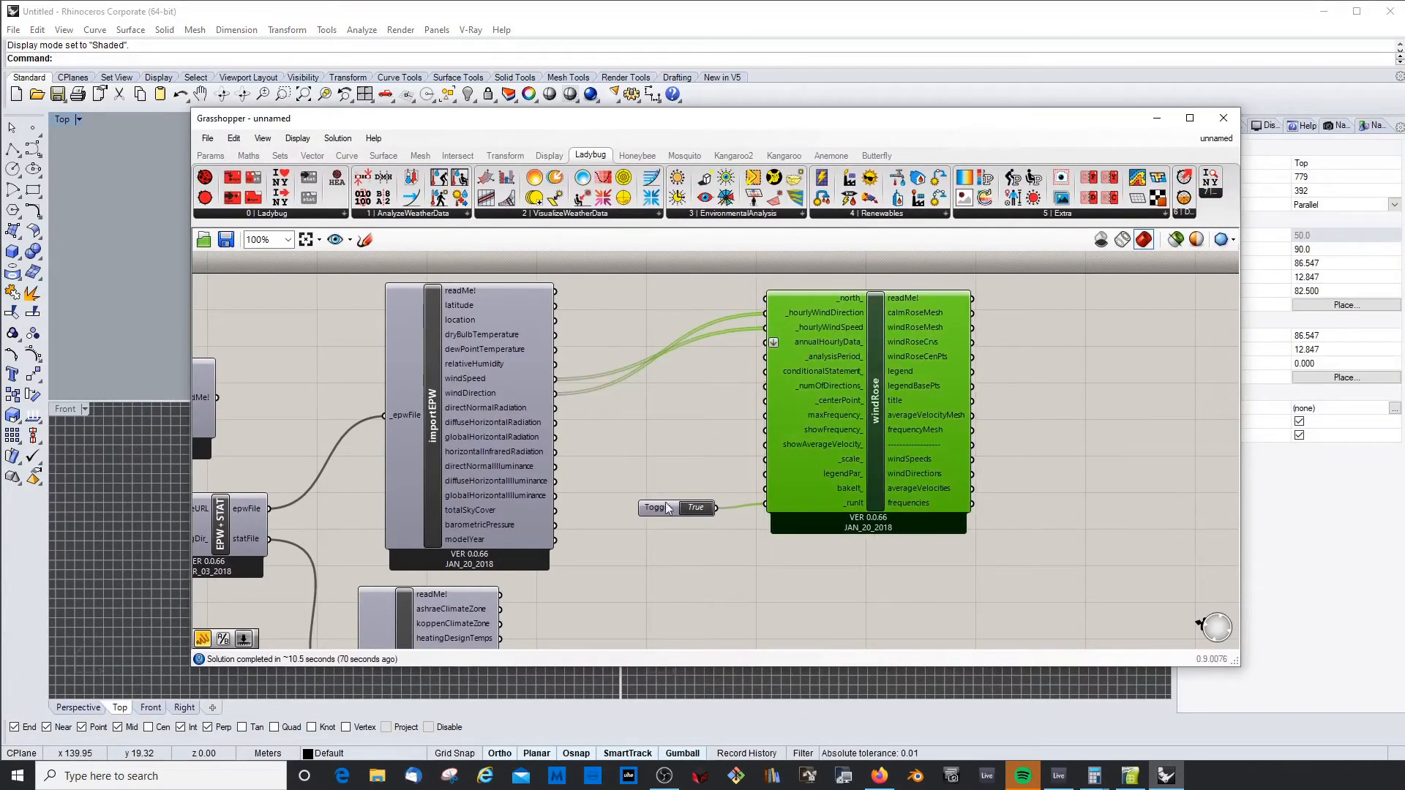
drag(666, 504, 675, 508)
Add a Panel beside windRose, feed it the calmRoseMesh, windRoseCrvs and finally legend outputs, and enlarge it
double_click(1091, 394)
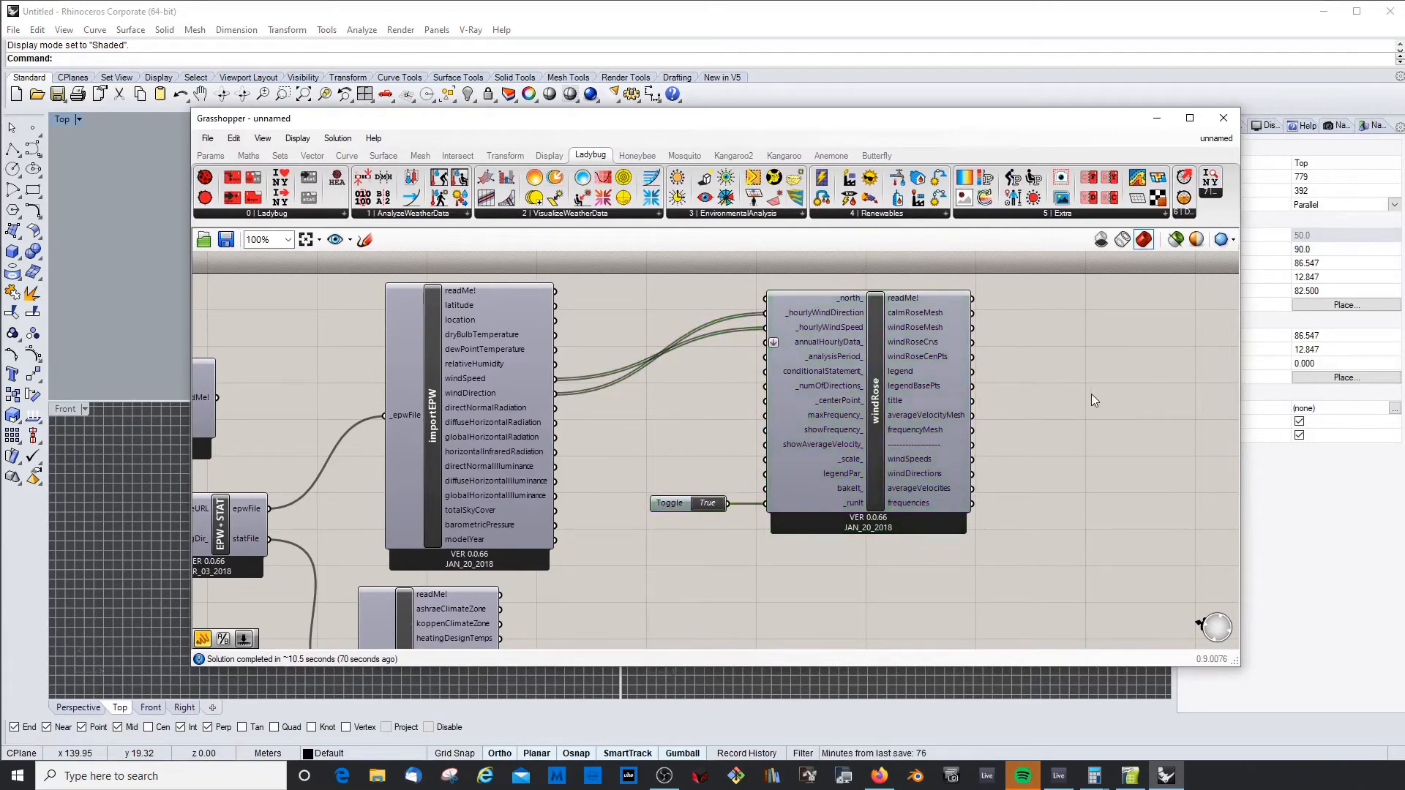
text(panel)
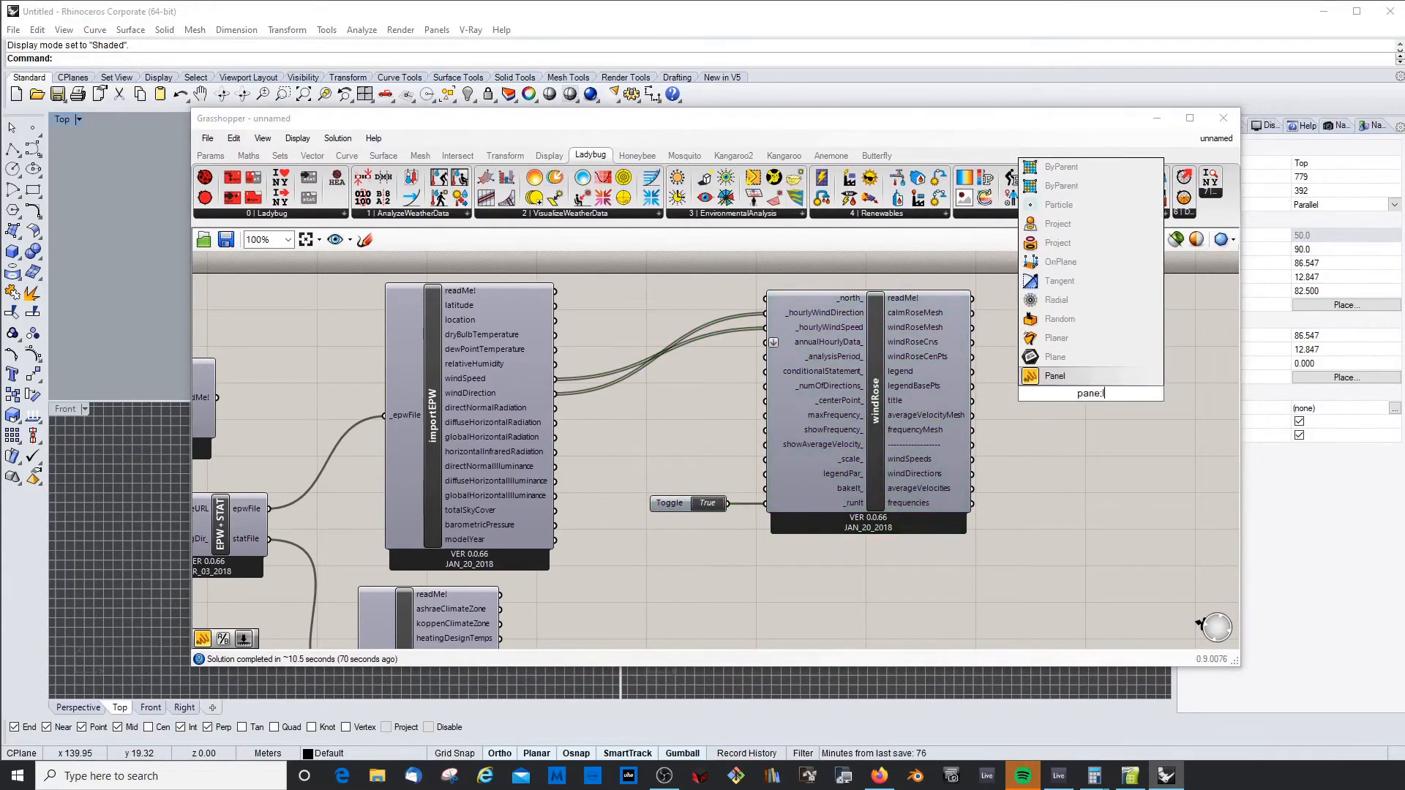
click(1052, 376)
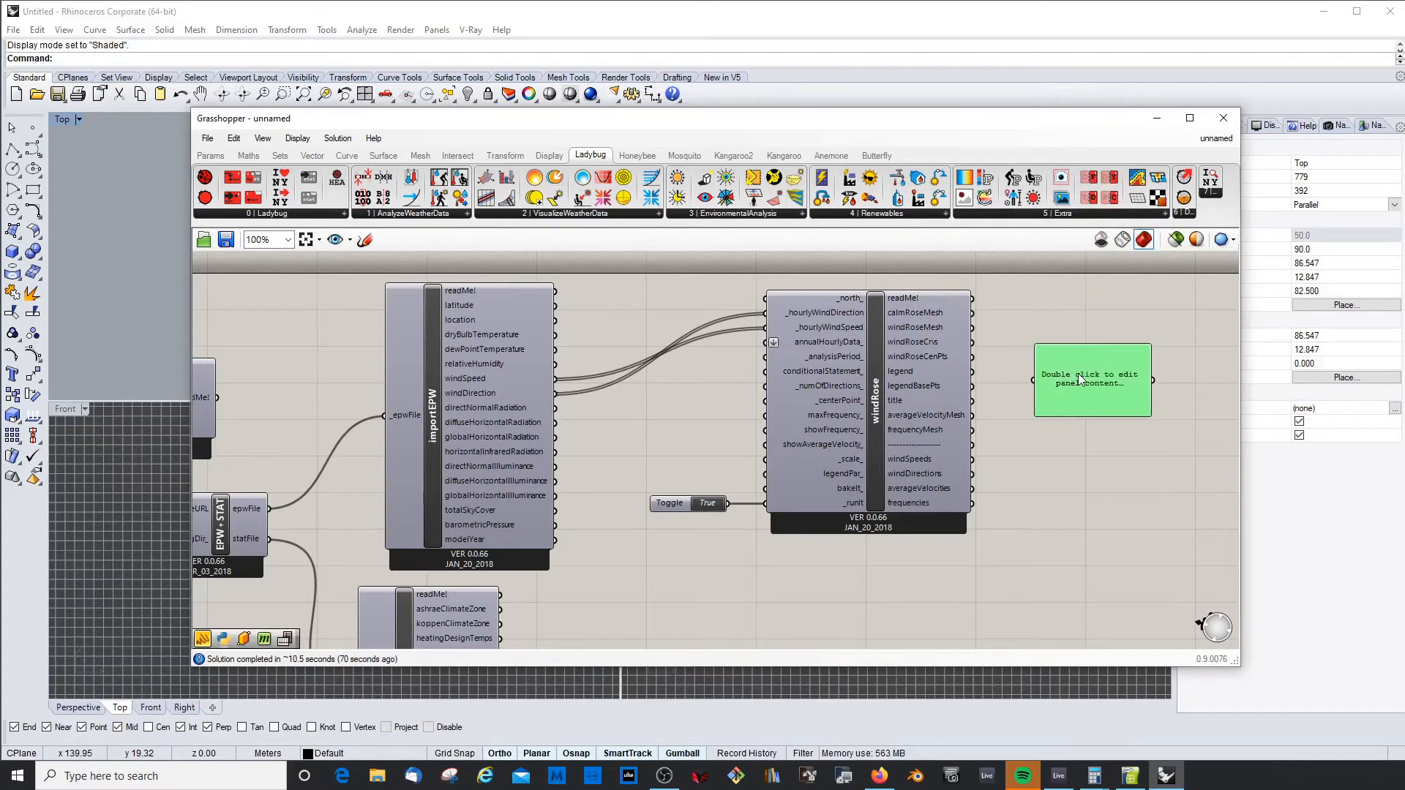
drag(973, 314, 1074, 314)
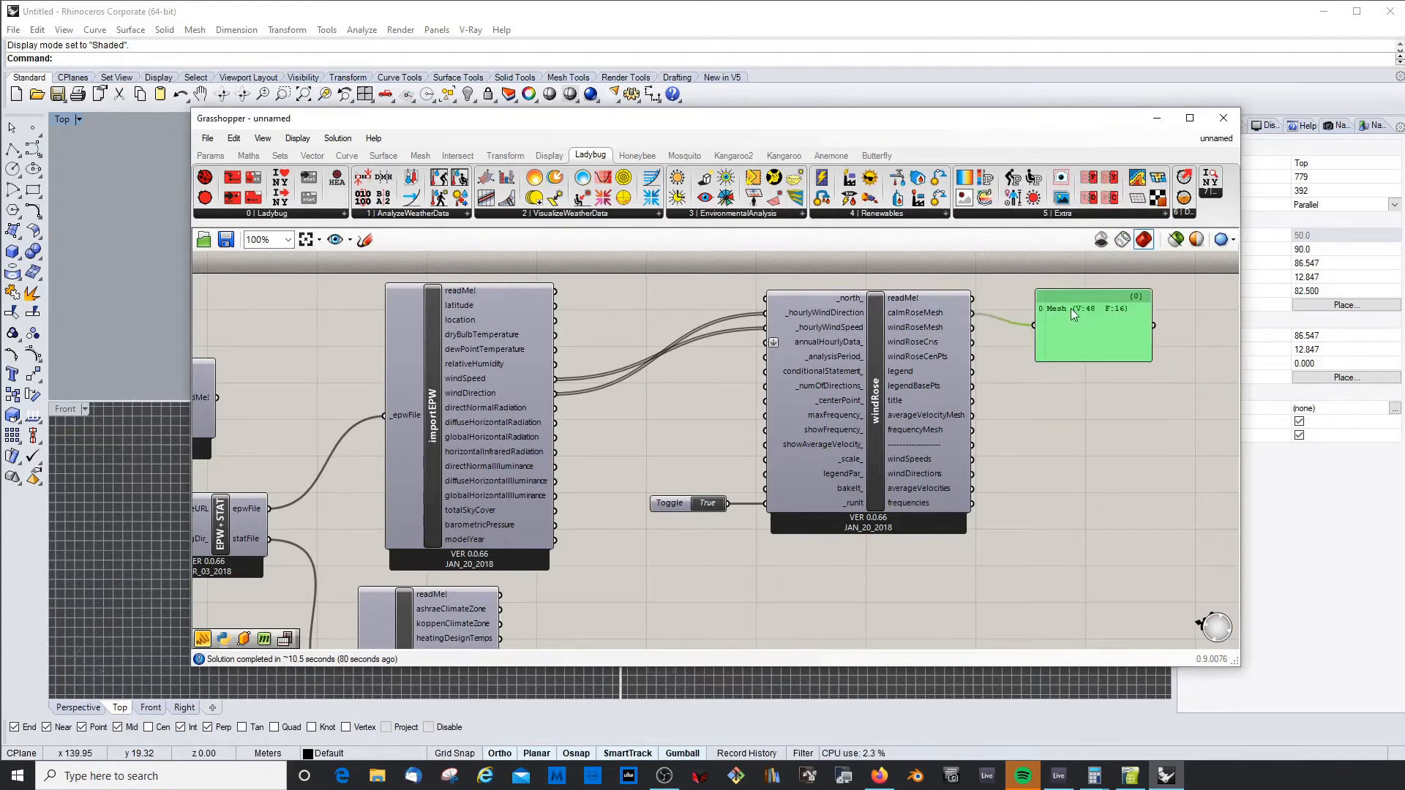
drag(974, 342, 1033, 329)
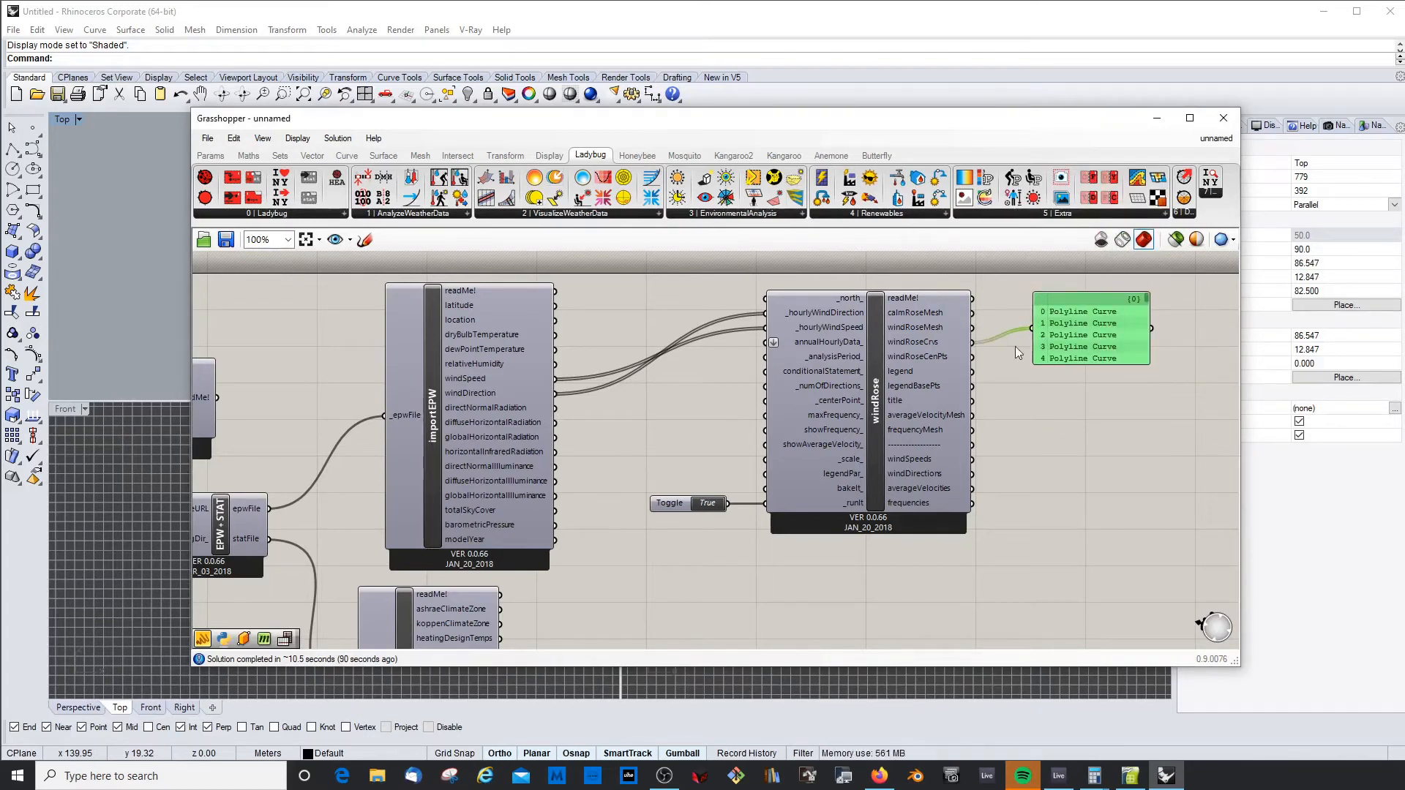
drag(974, 371, 1034, 328)
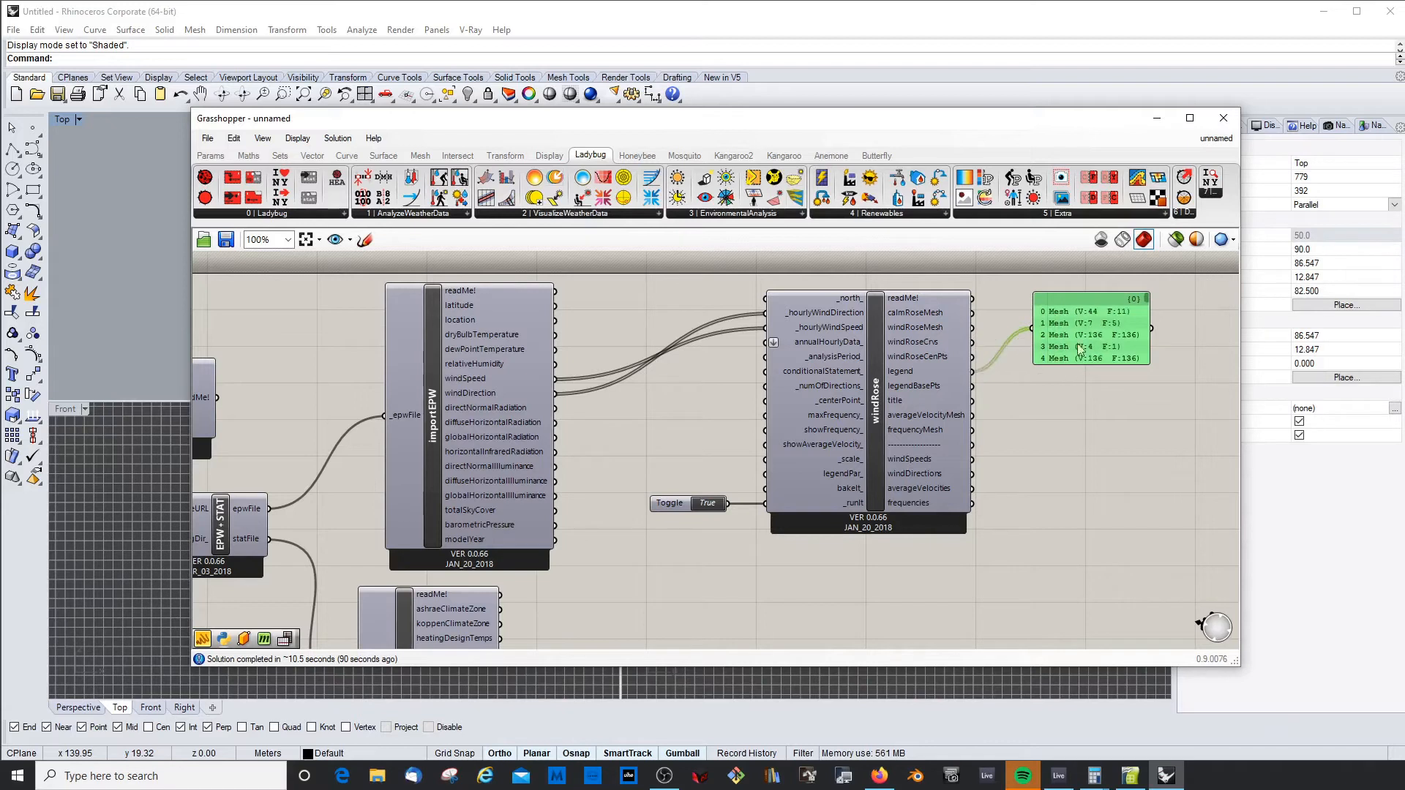
drag(1093, 366, 1093, 460)
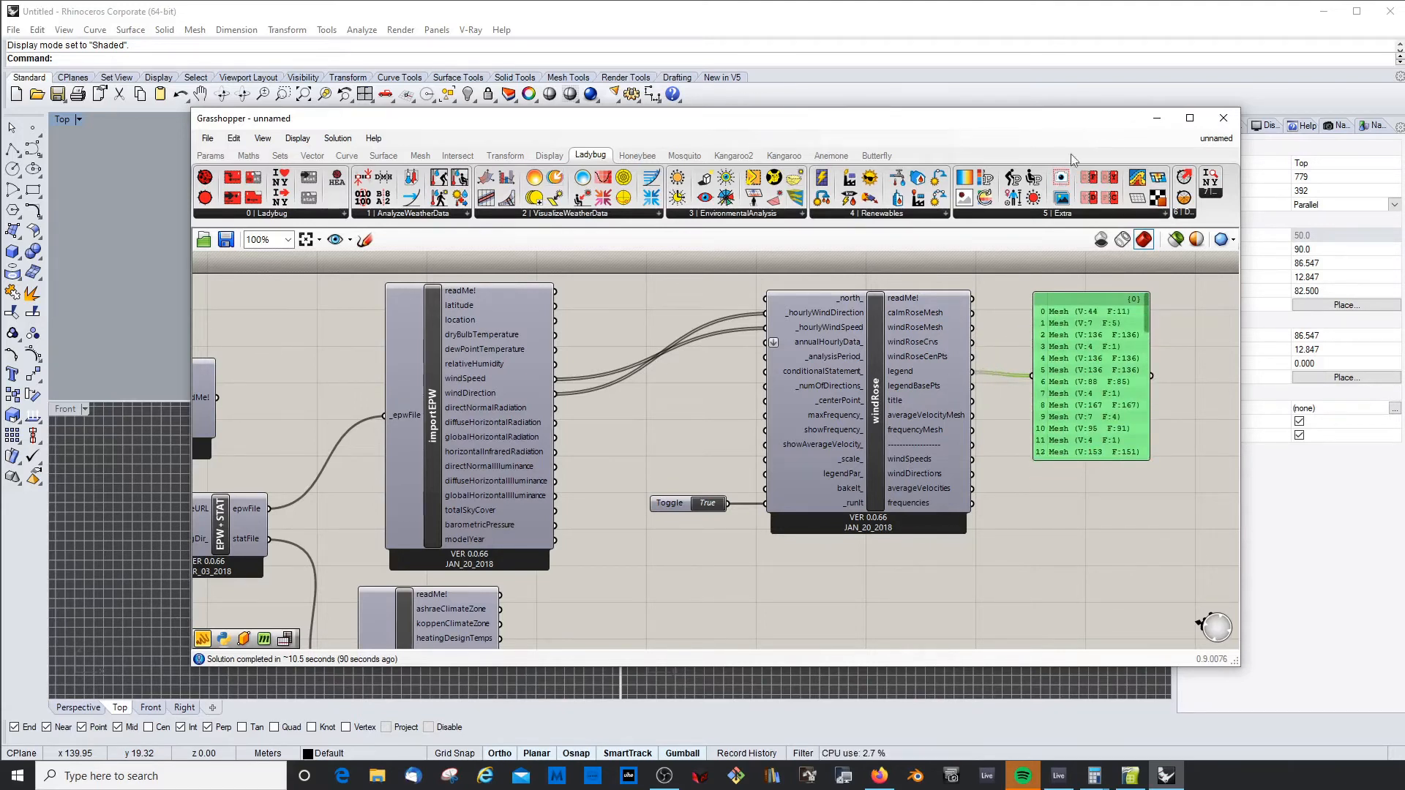
Move and narrow the Grasshopper window so that the Top viewport is uncovered
drag(900, 123, 947, 126)
drag(607, 126, 533, 130)
click(853, 364)
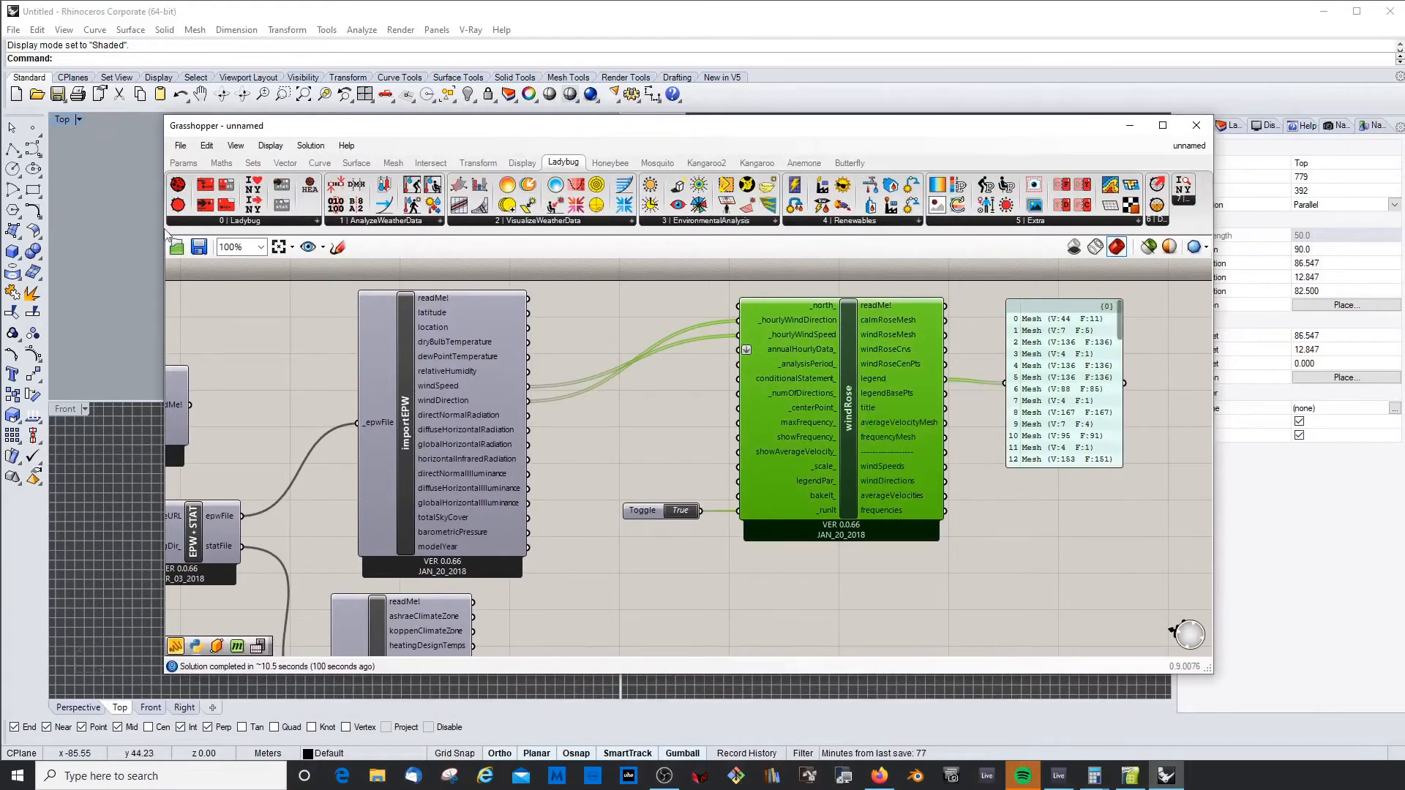
drag(164, 222, 496, 221)
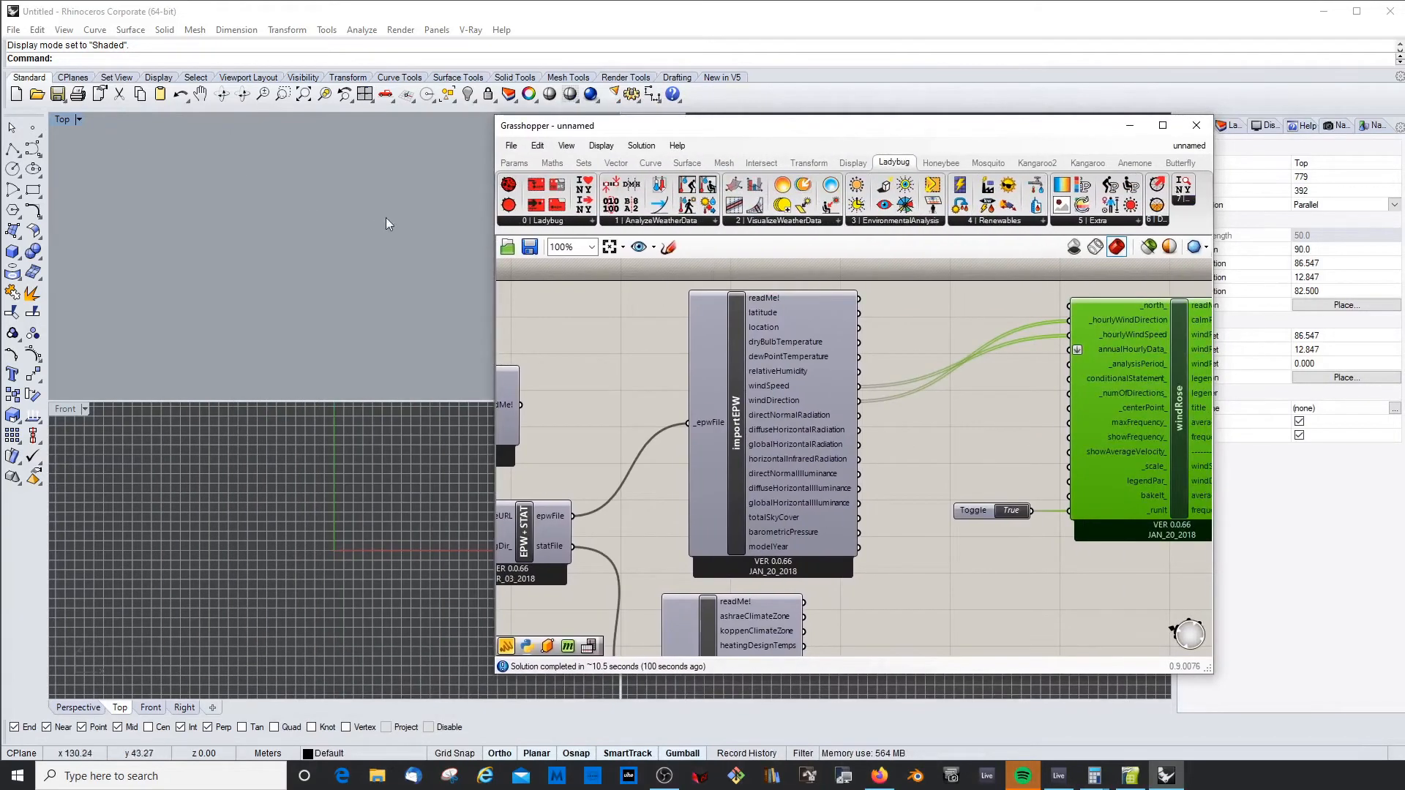
scroll(295, 237, down, 10)
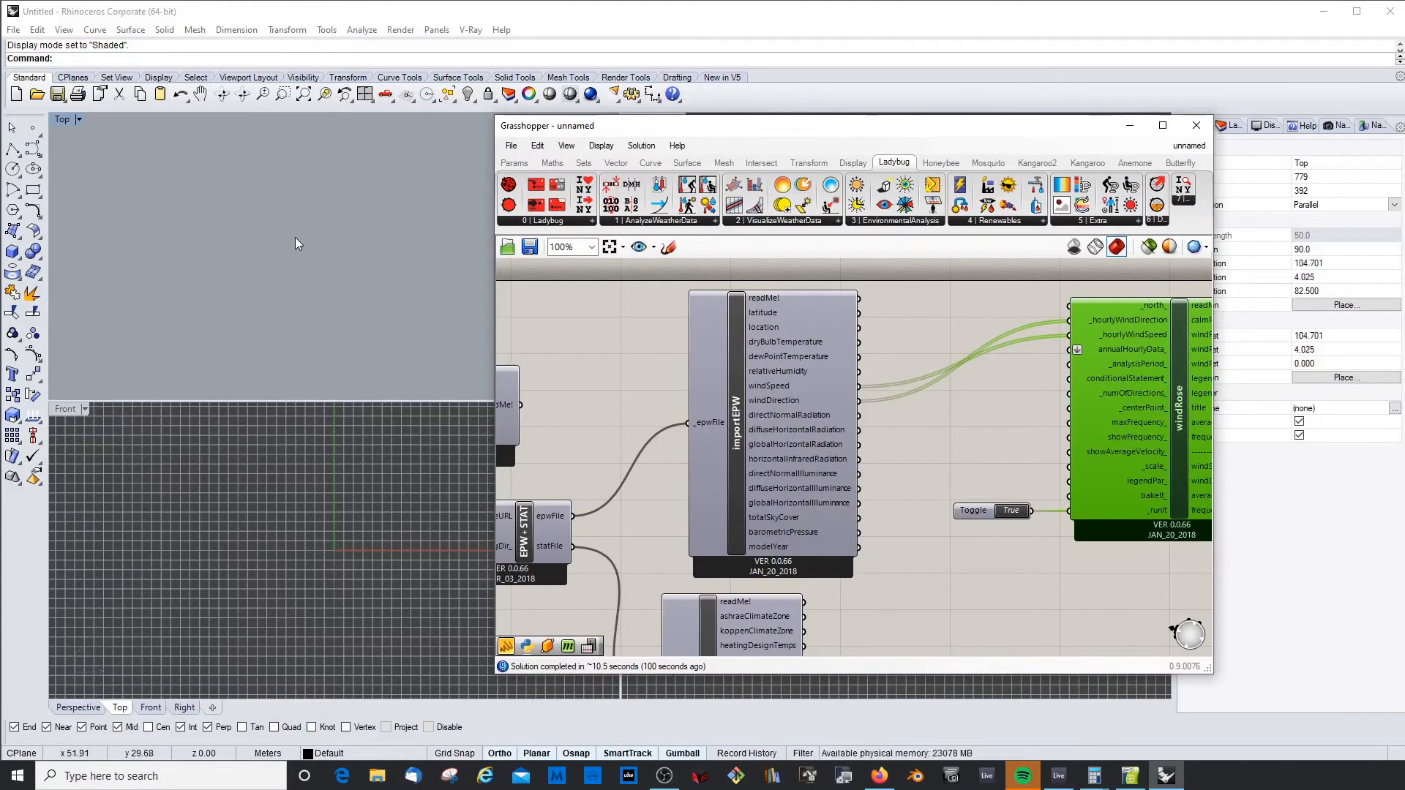
click(295, 238)
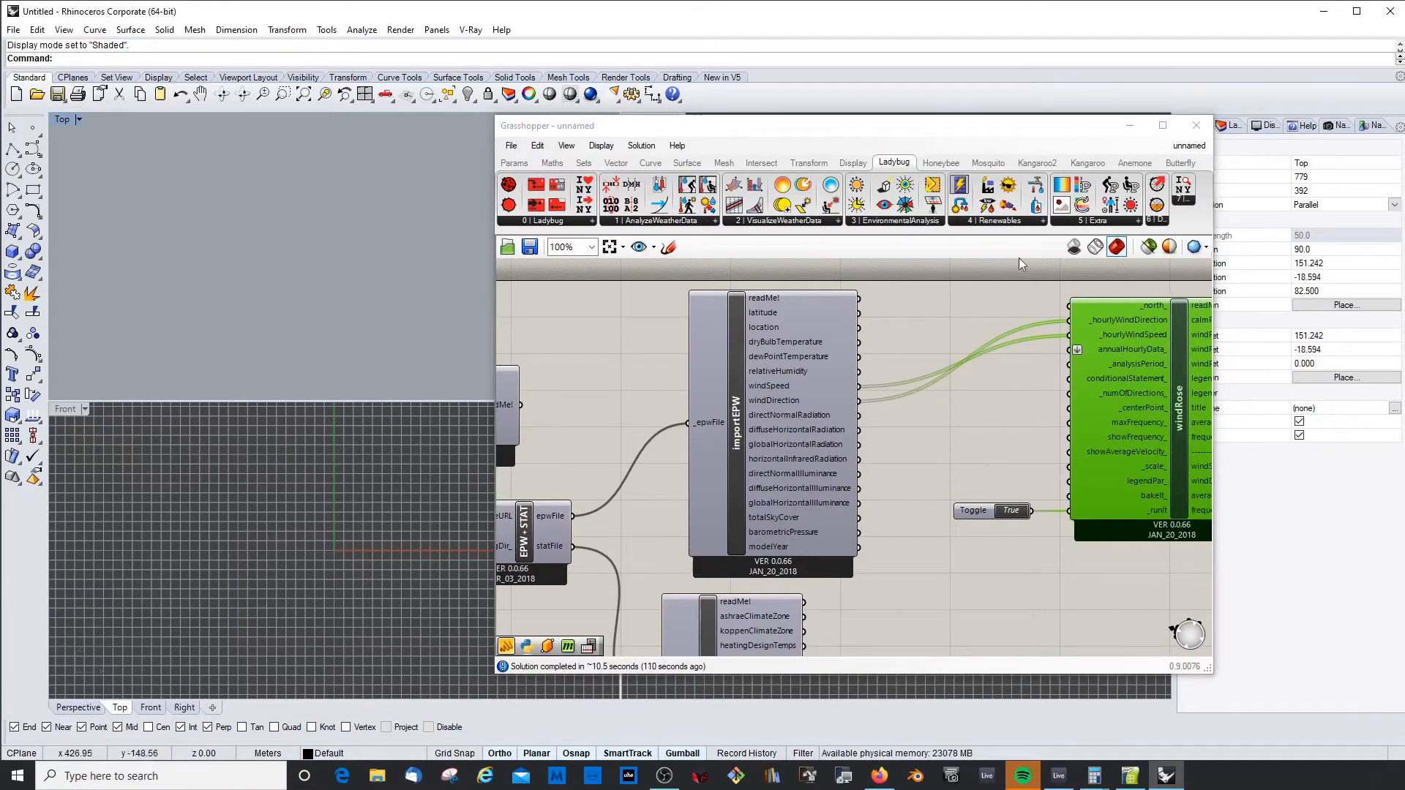
Turn on the preview of the windRose component
click(980, 398)
scroll(981, 398, down, 4)
scroll(1091, 400, up, 3)
scroll(1091, 399, up, 2)
right_click(1023, 391)
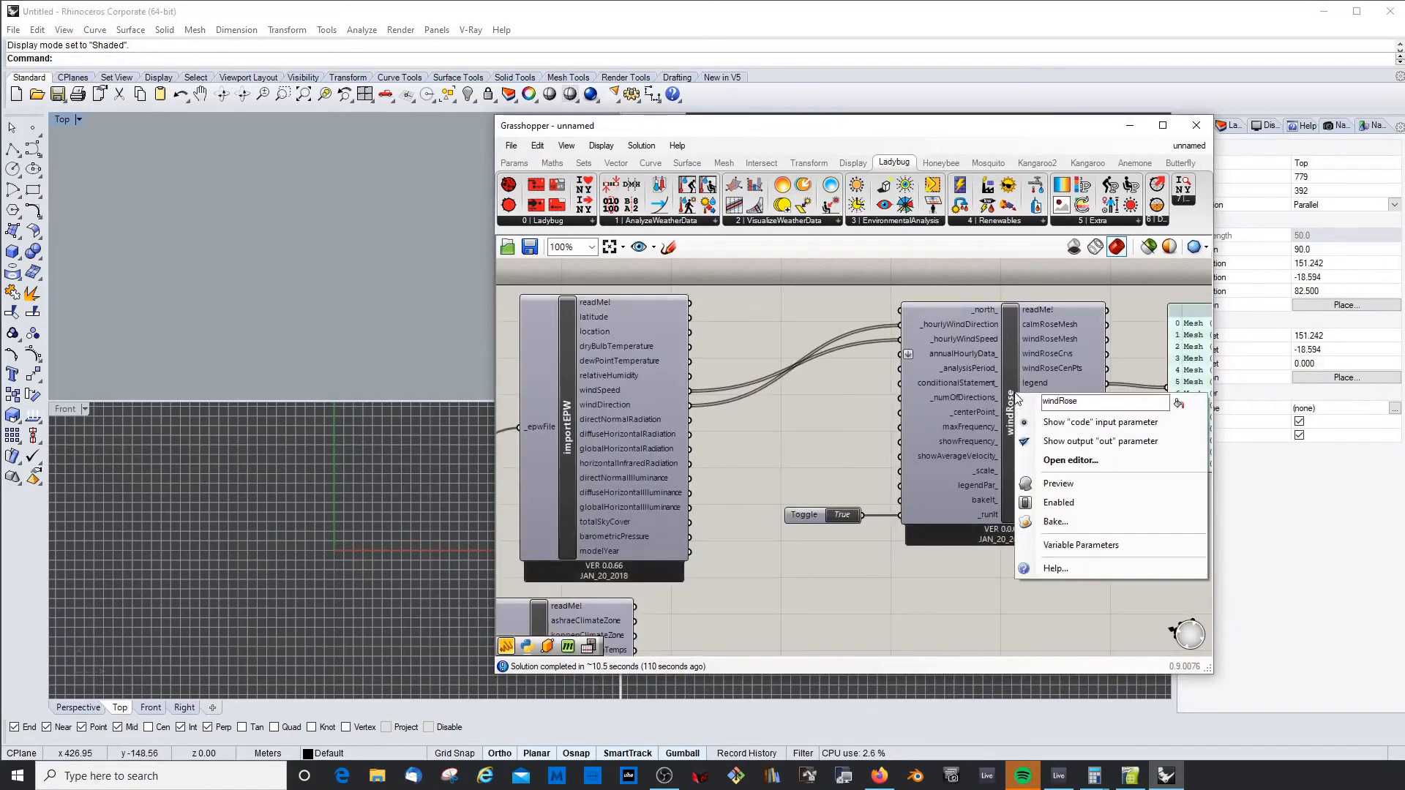
click(1016, 376)
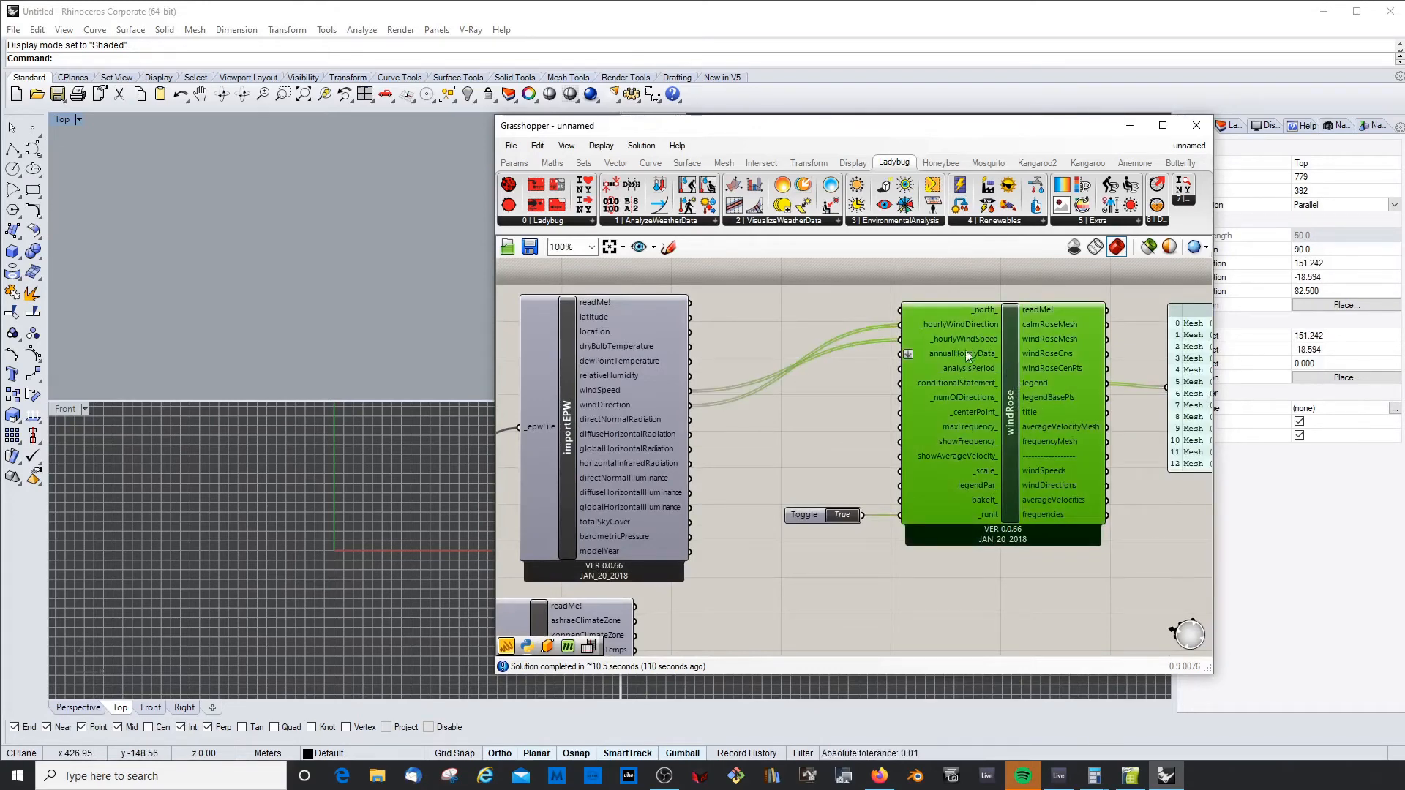
right_click(1011, 358)
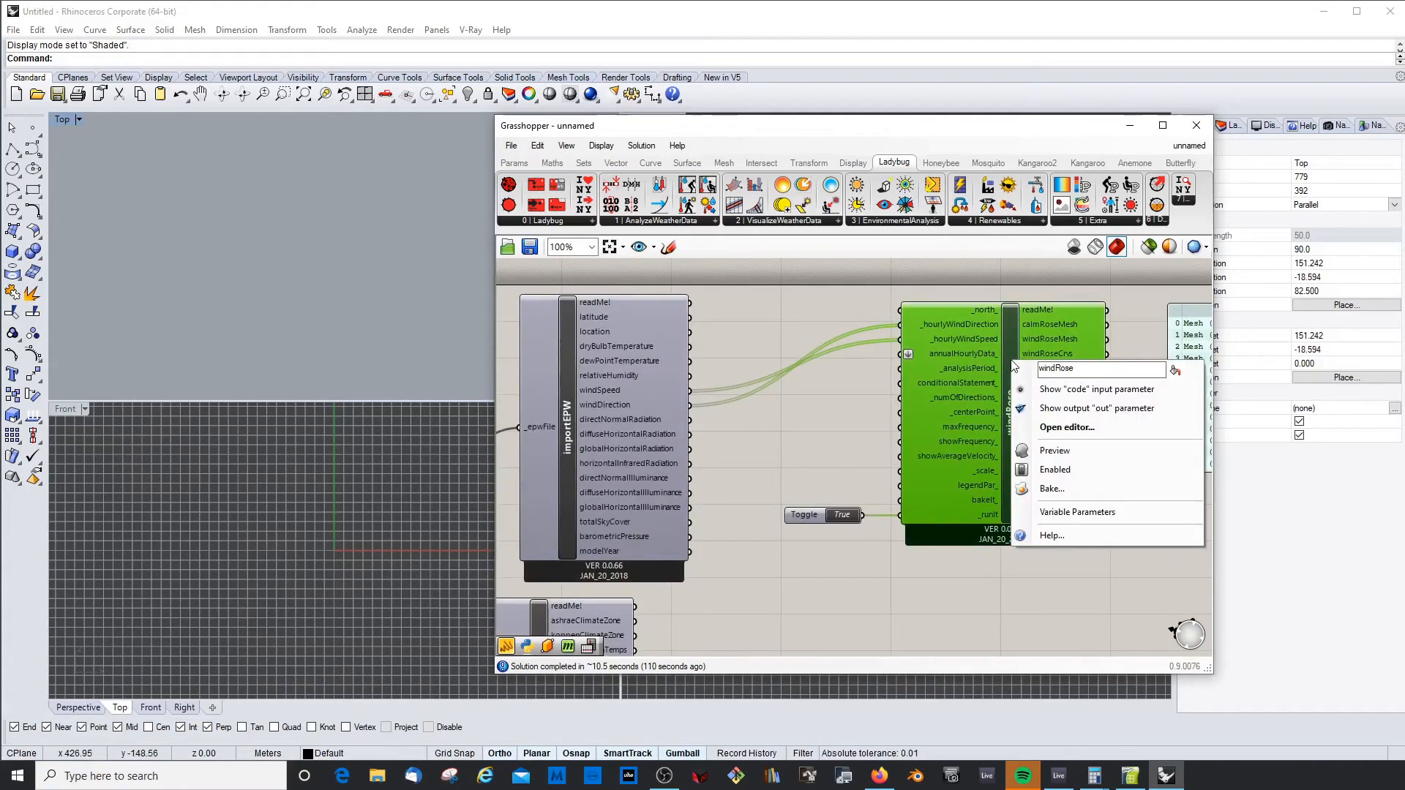
click(1048, 450)
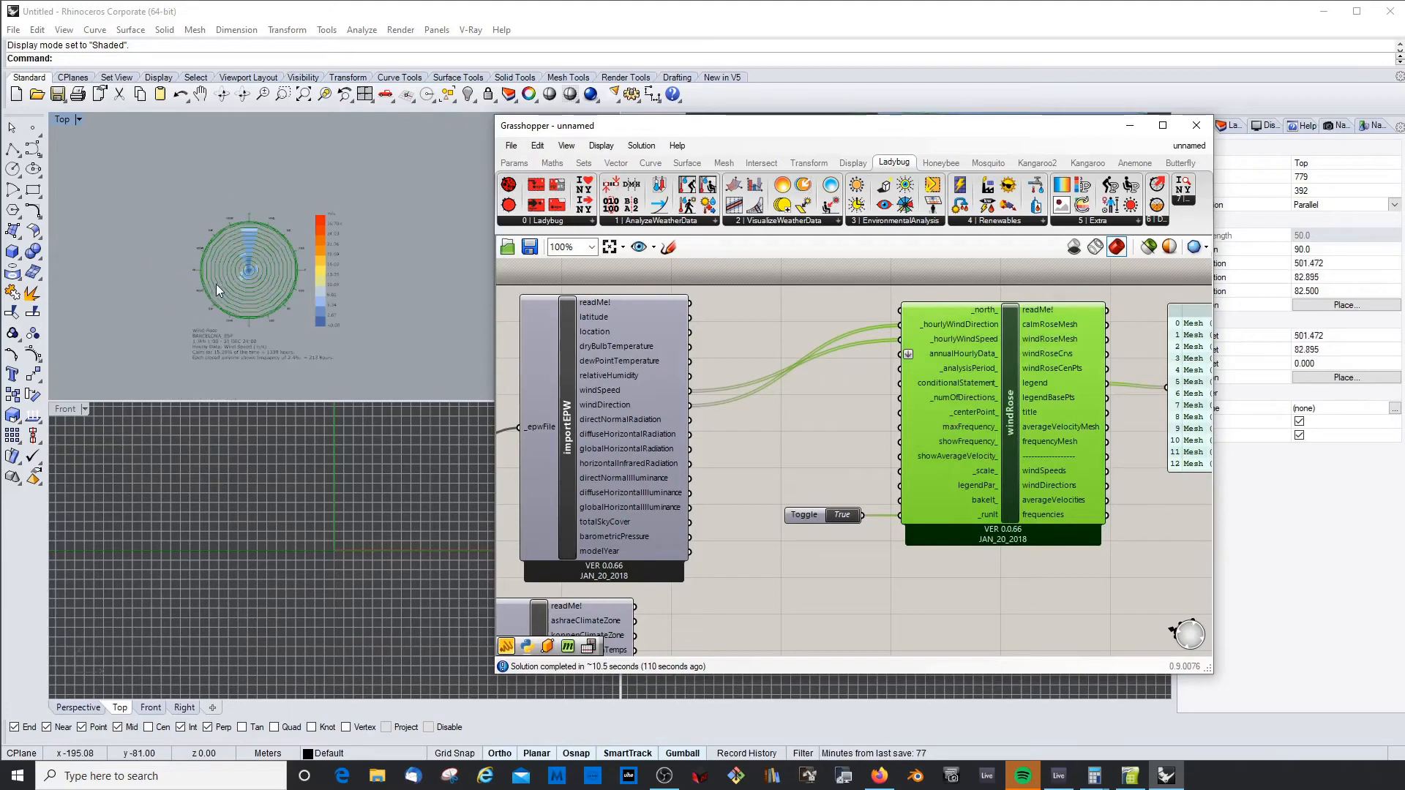
Examine the Barcelona wind rose, its caption and its wind speed legend in the Top viewport
scroll(216, 284, up, 4)
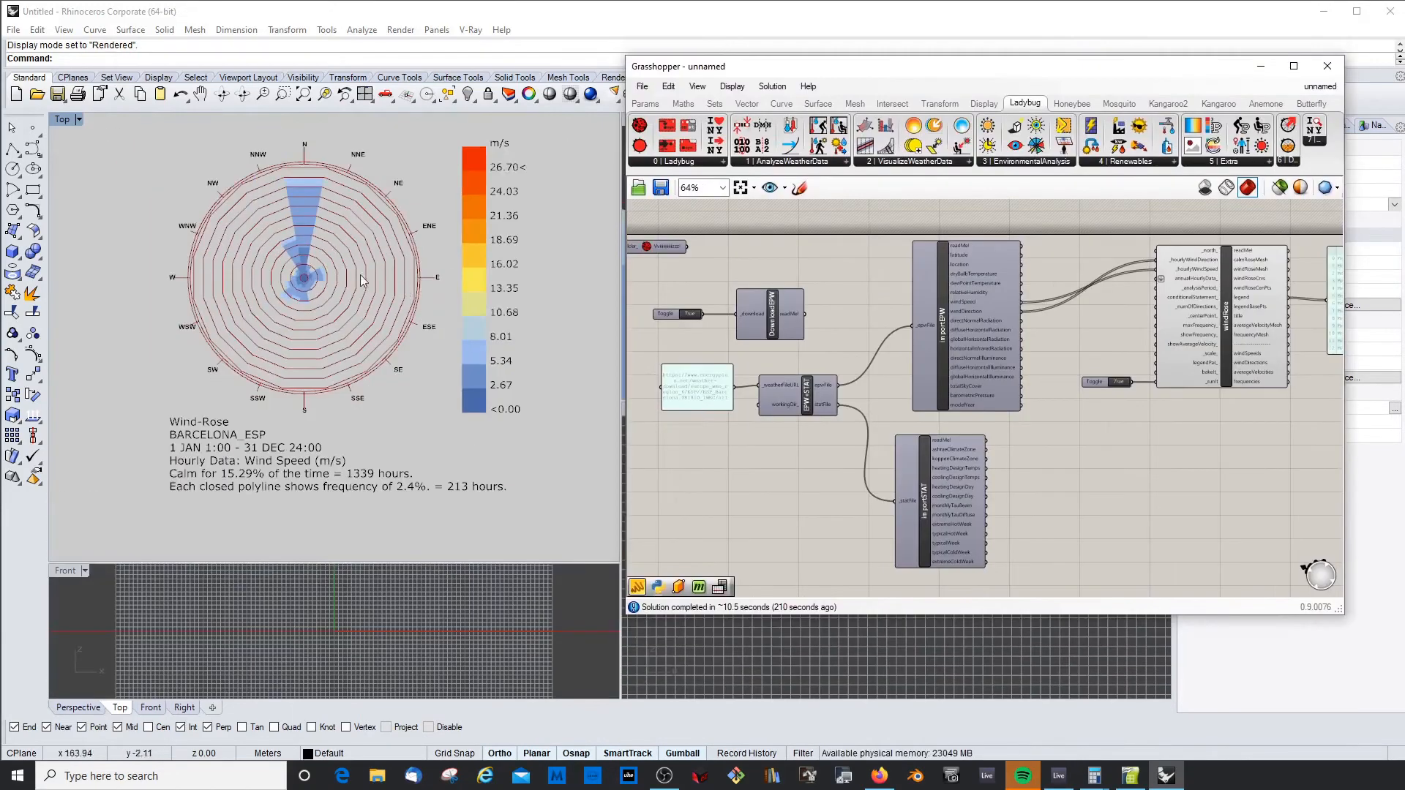
scroll(327, 253, up, 2)
scroll(406, 287, down, 2)
scroll(380, 280, up, 2)
scroll(365, 280, down, 2)
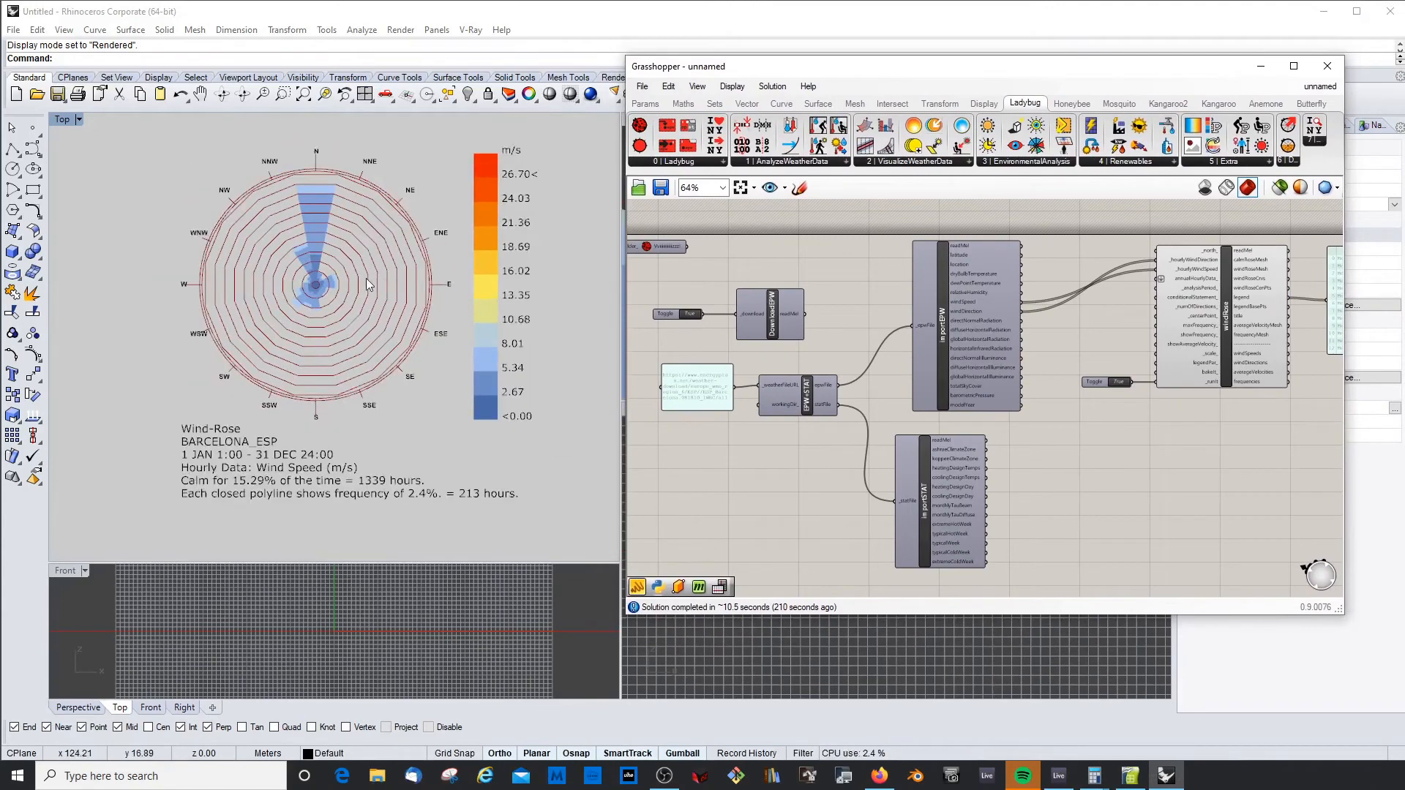
scroll(727, 409, up, 2)
scroll(721, 402, down, 3)
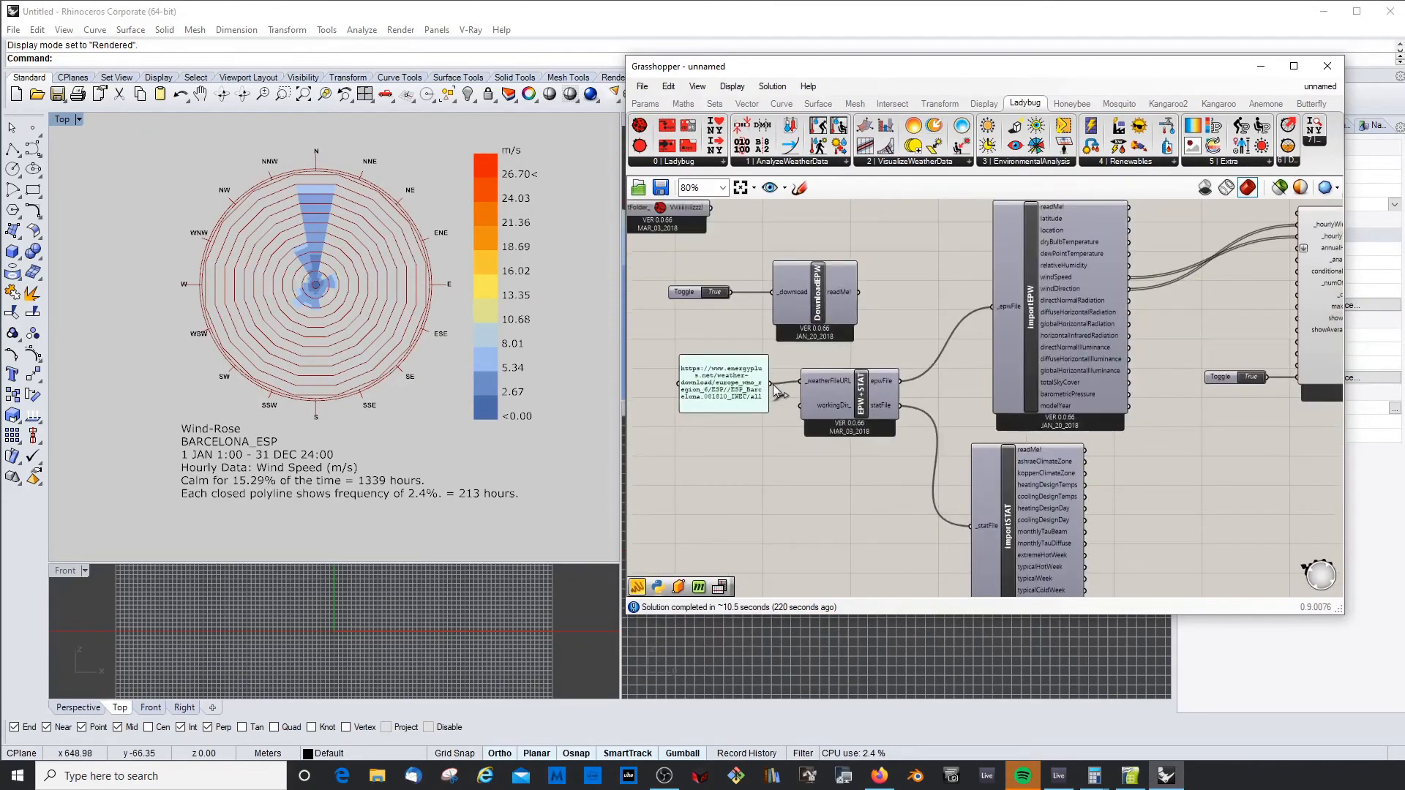
Switch DownloadEPW's toggle to False and back to True to open the epwmap web page again
scroll(703, 388, up, 5)
click(703, 388)
scroll(704, 344, down, 2)
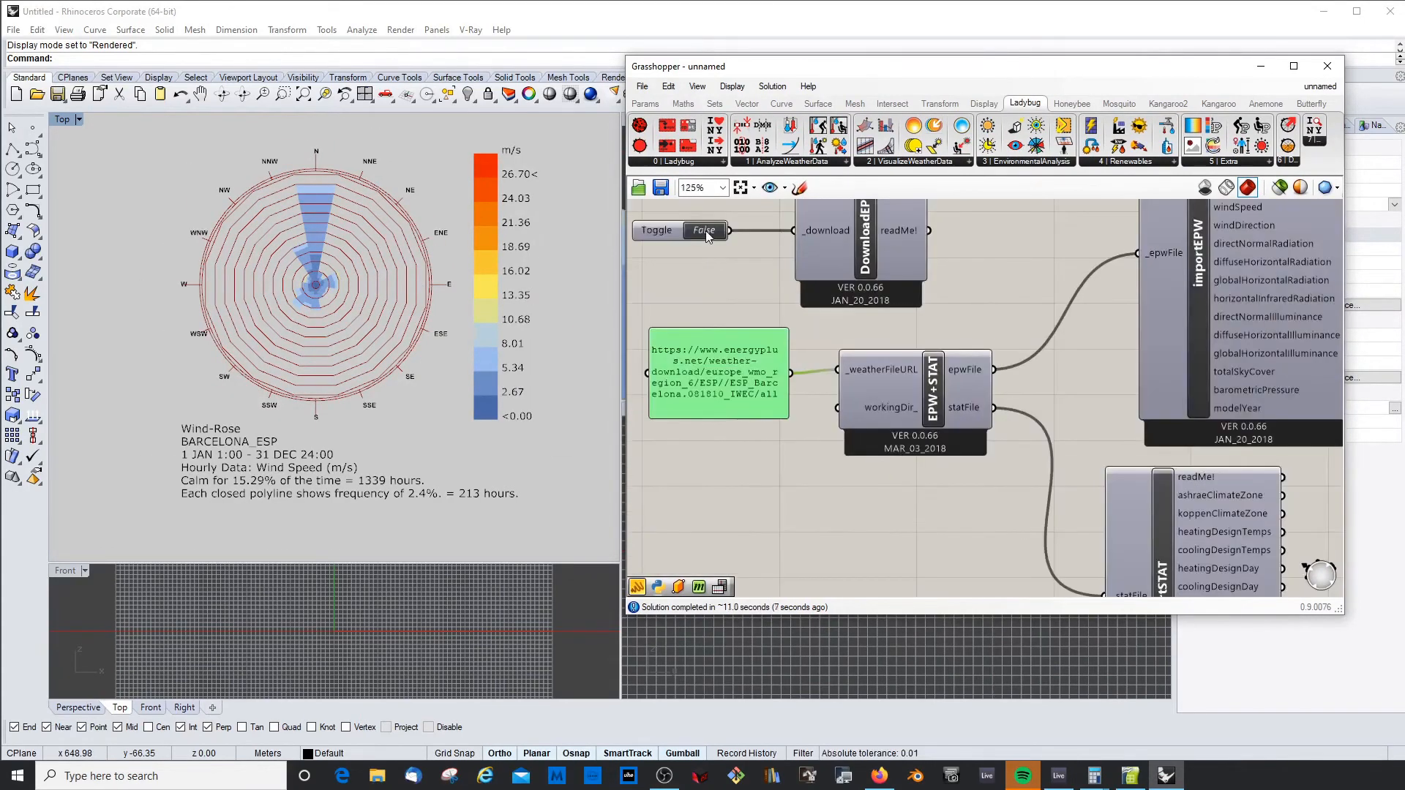
double_click(705, 231)
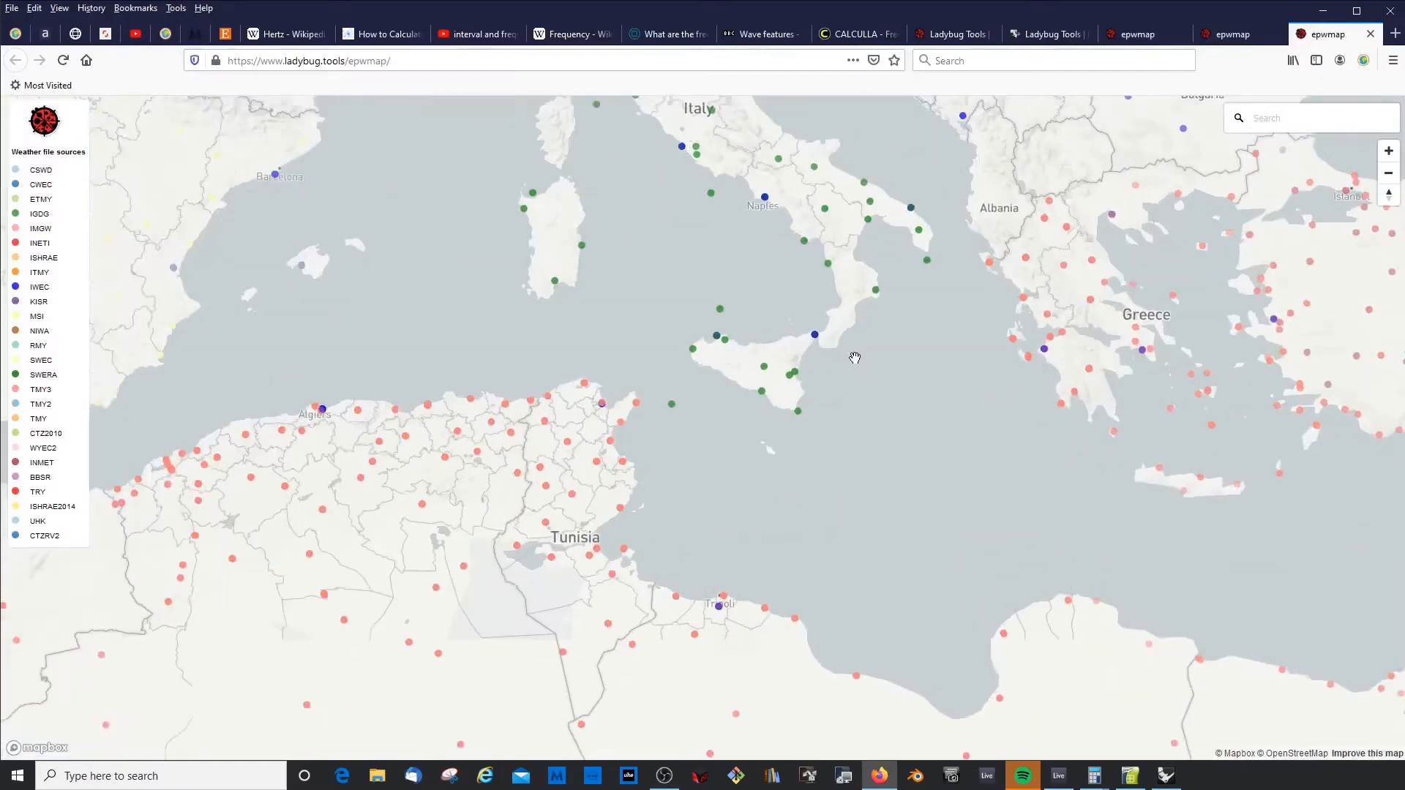
Browse the epwmap from the Mediterranean to East Asia to locate the Taipei weather file
scroll(805, 362, up, 5)
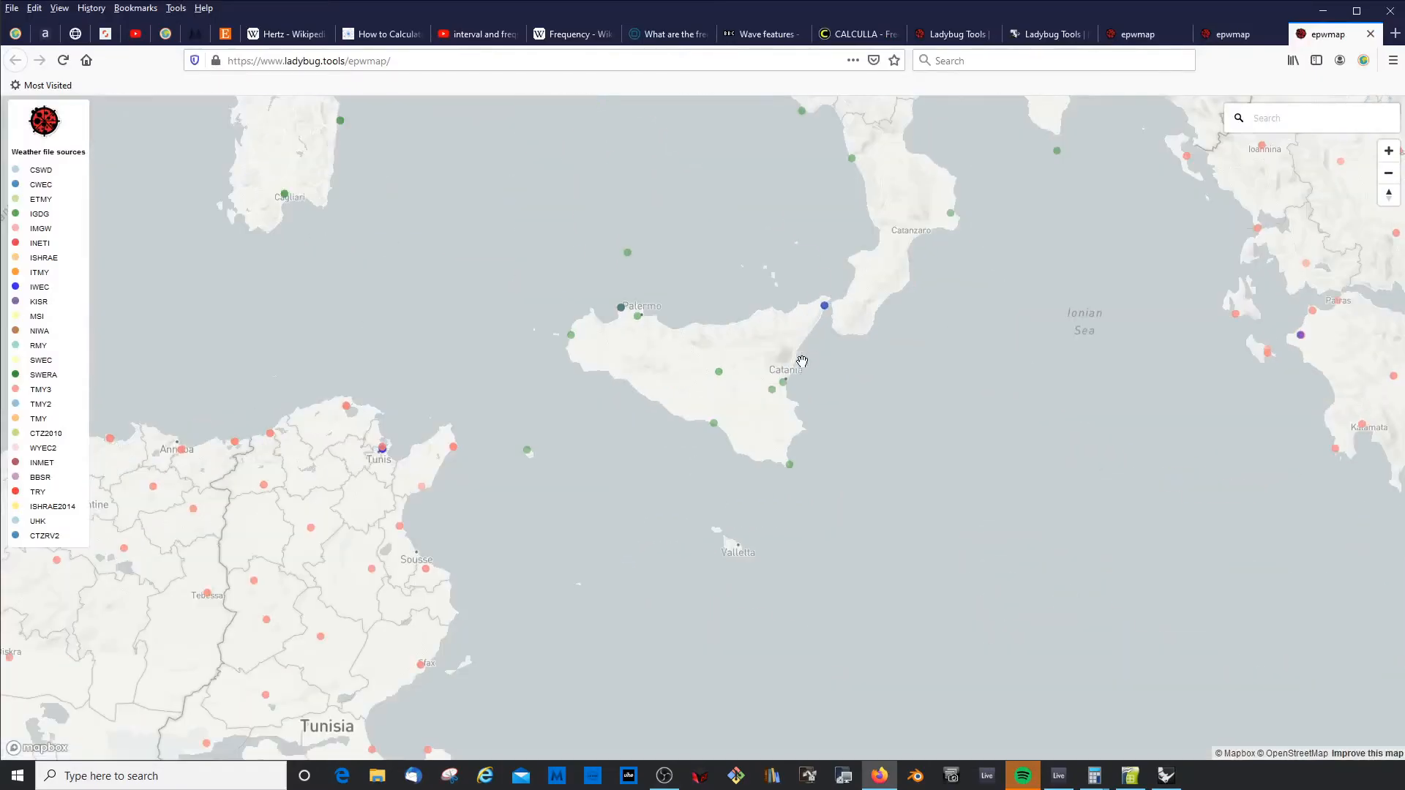
scroll(802, 362, down, 5)
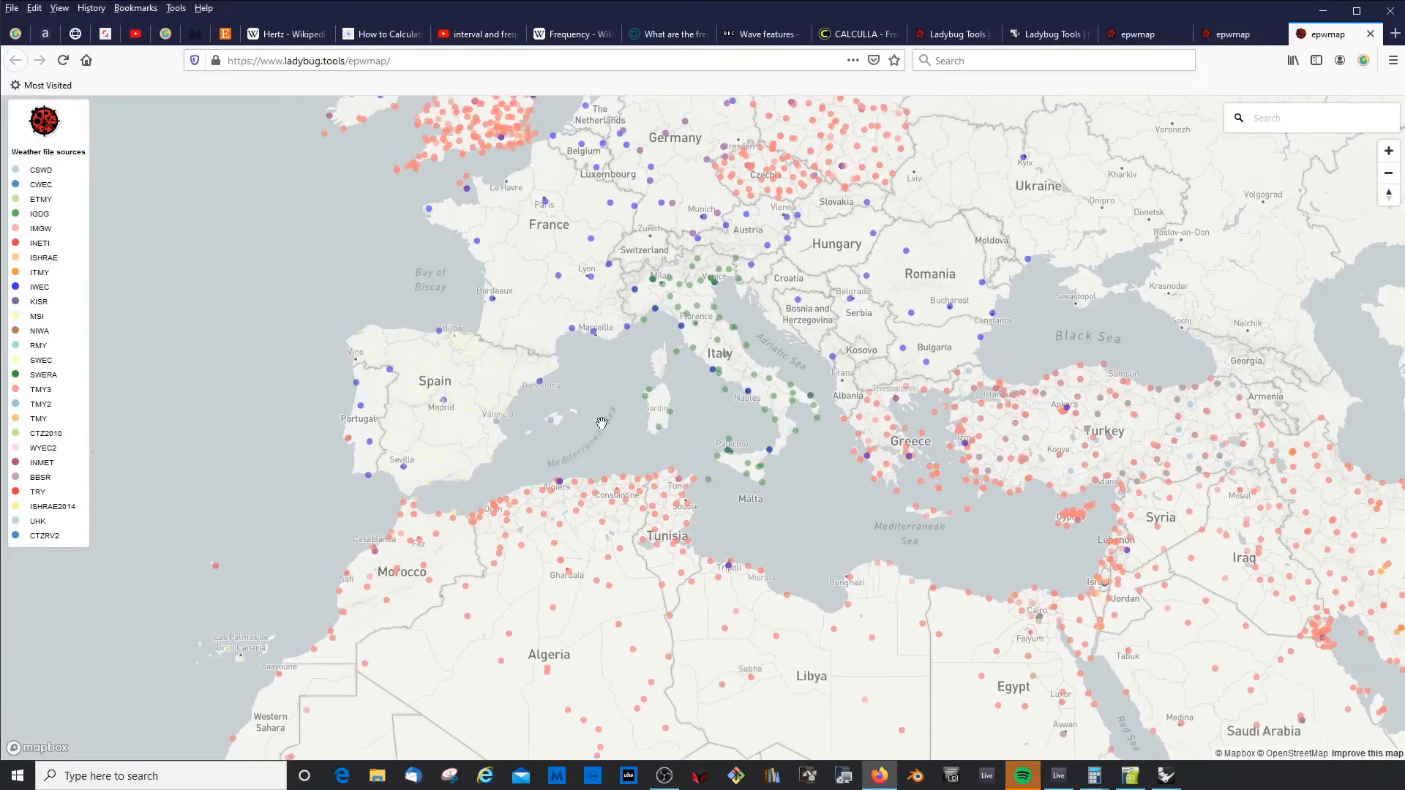
scroll(602, 423, down, 6)
drag(981, 423, 802, 341)
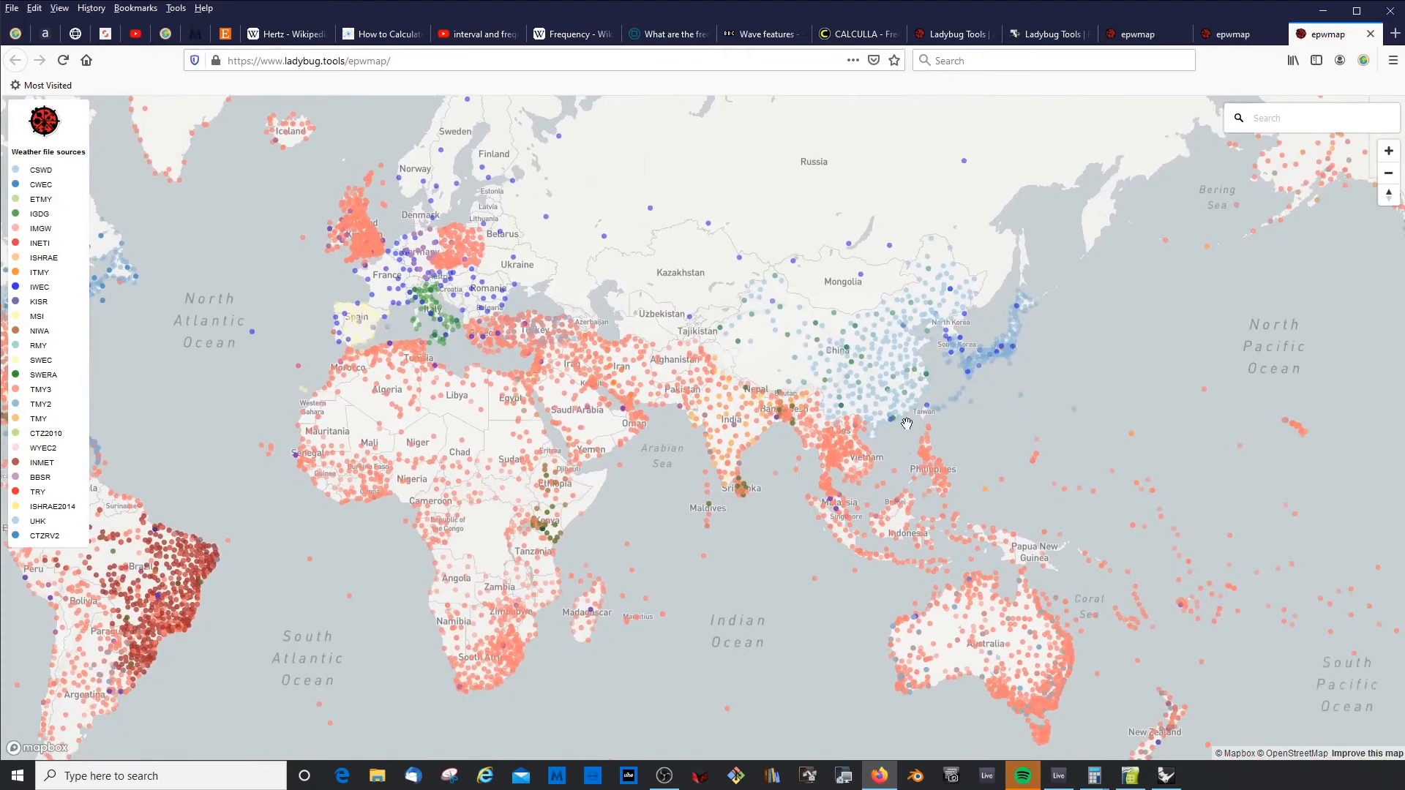
scroll(937, 428, up, 8)
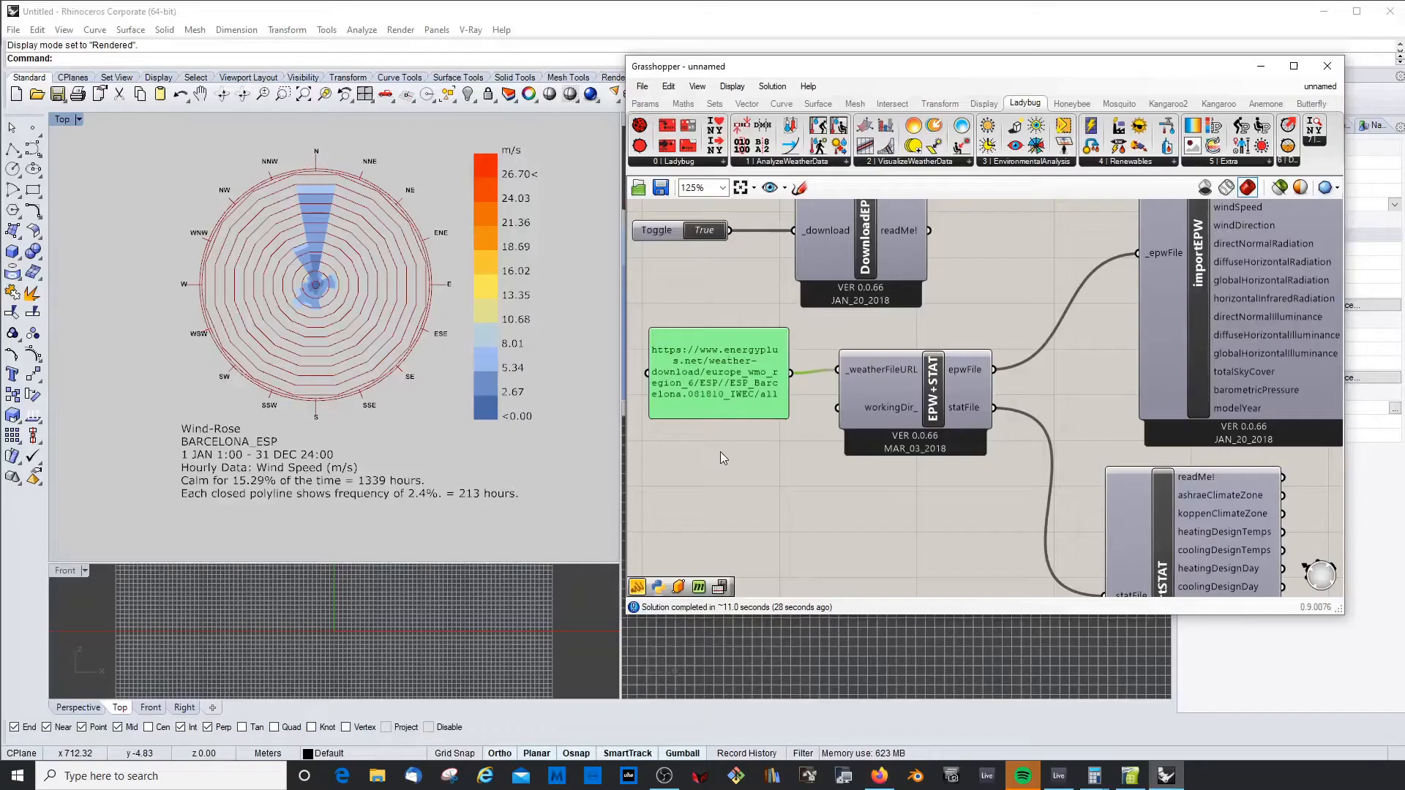
click(720, 451)
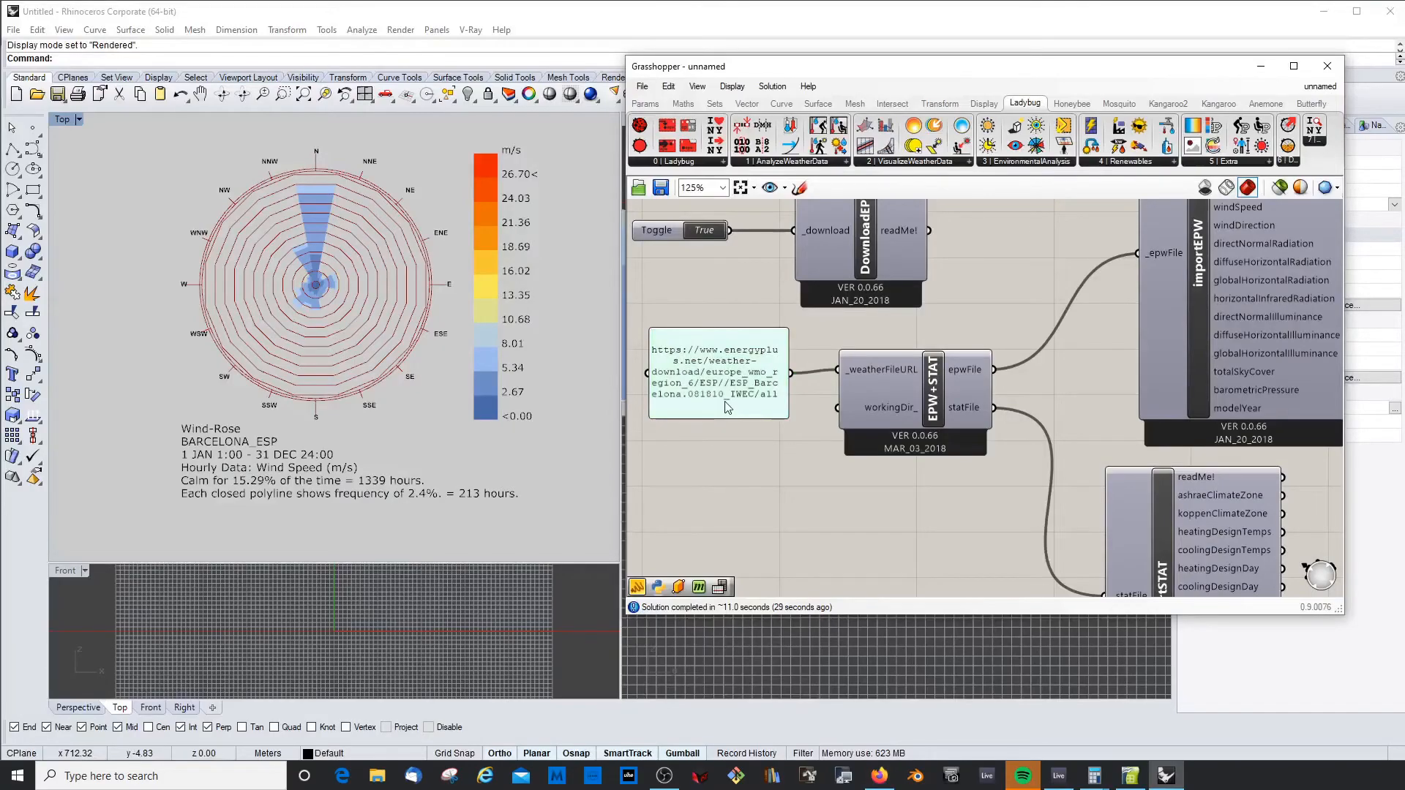
double_click(734, 400)
drag(734, 400, 634, 320)
text(https://www.energyplus.net/weather-download/asia_wmo_region_2/TWN//TWN_Taipei.466960_IWEC/all)
click(784, 455)
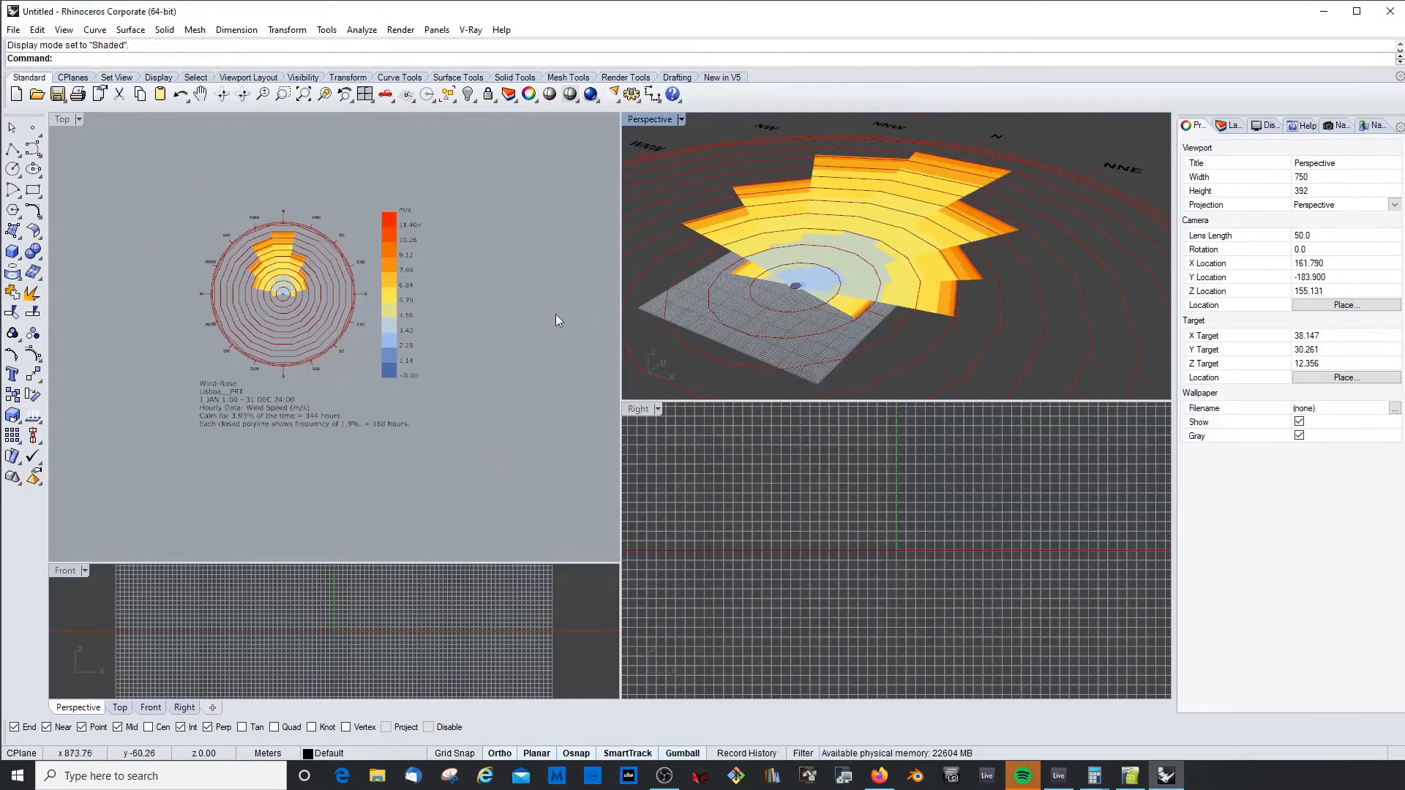
Maximize the Top viewport and examine the Lisbon wind rose, its caption and its wind speed legend
scroll(220, 286, up, 3)
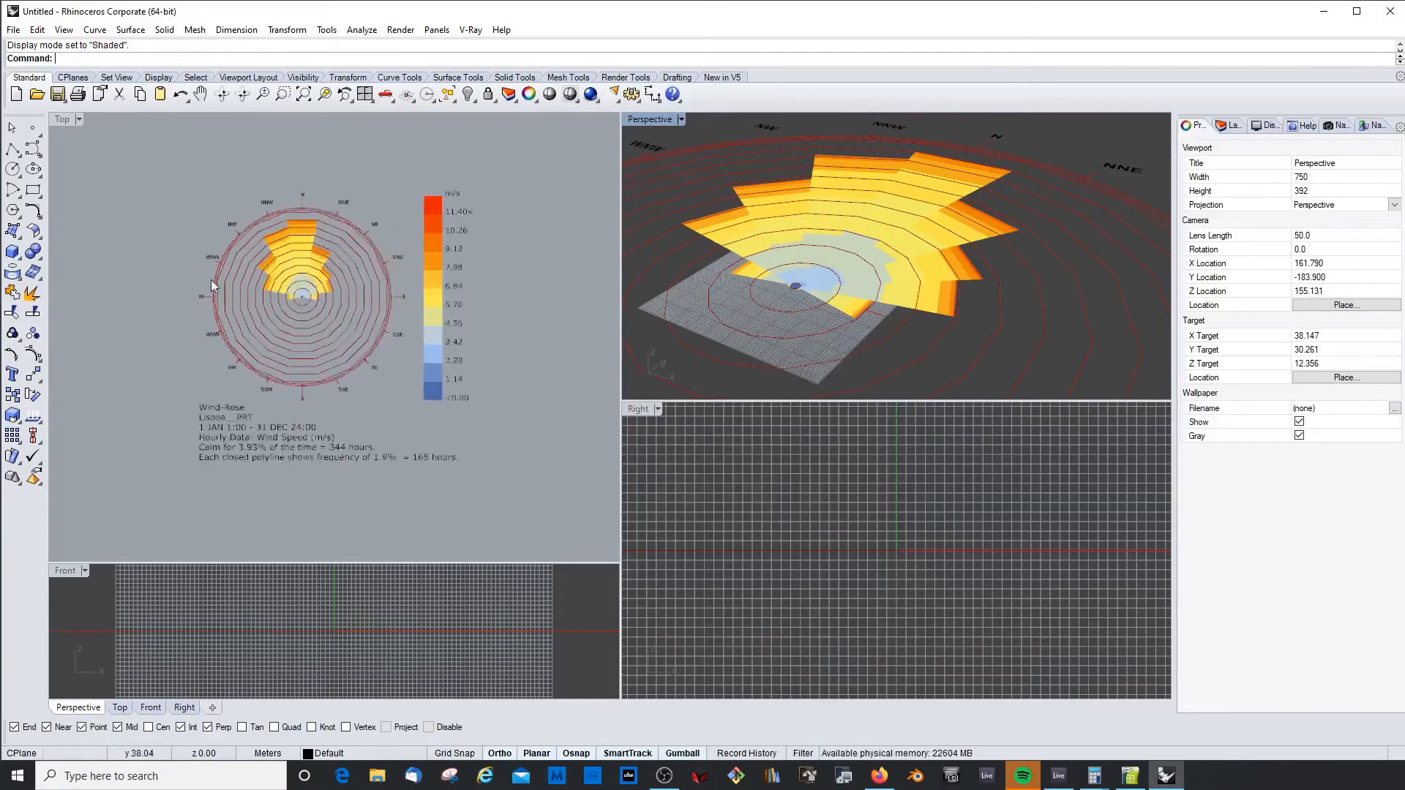
scroll(255, 269, down, 3)
scroll(259, 278, up, 2)
scroll(265, 288, down, 3)
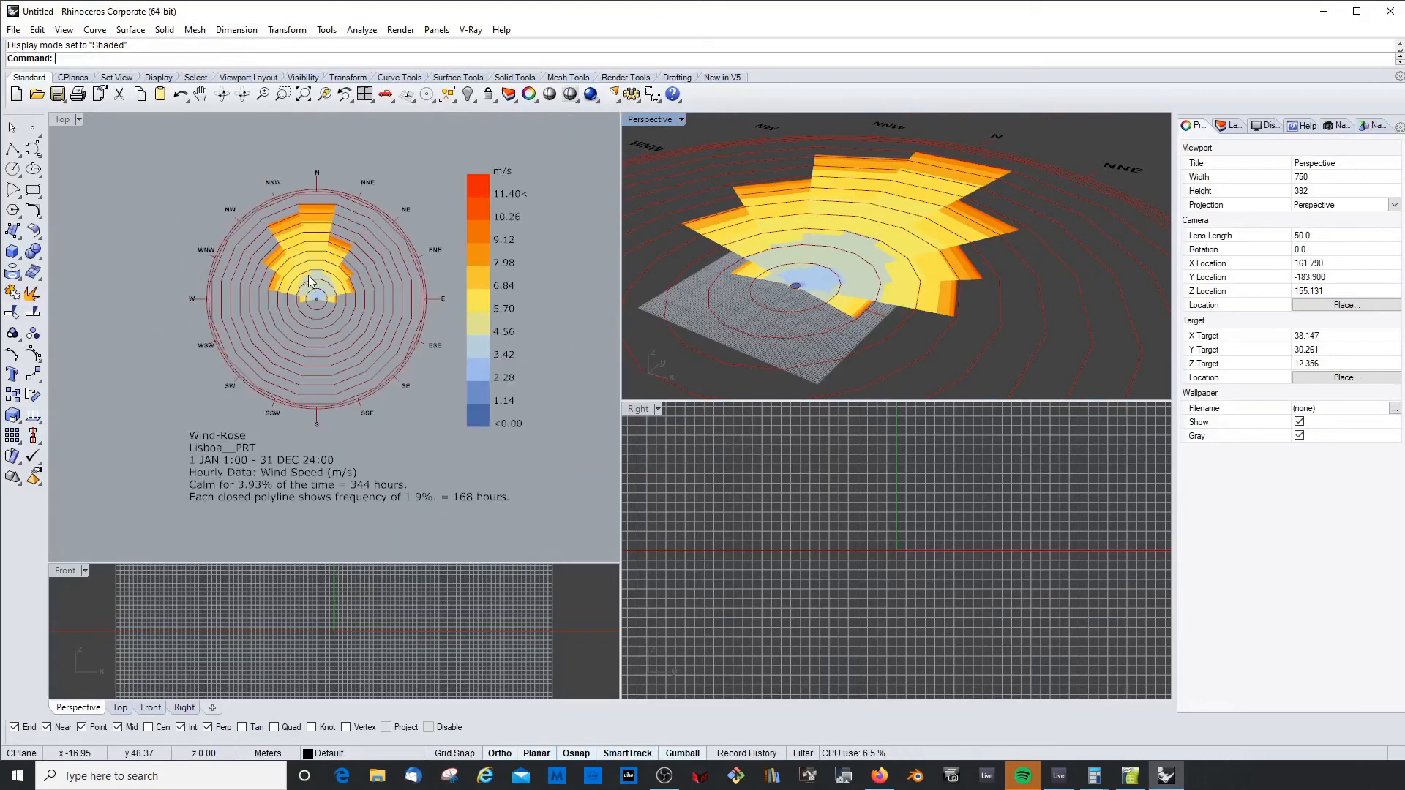
scroll(327, 286, up, 1)
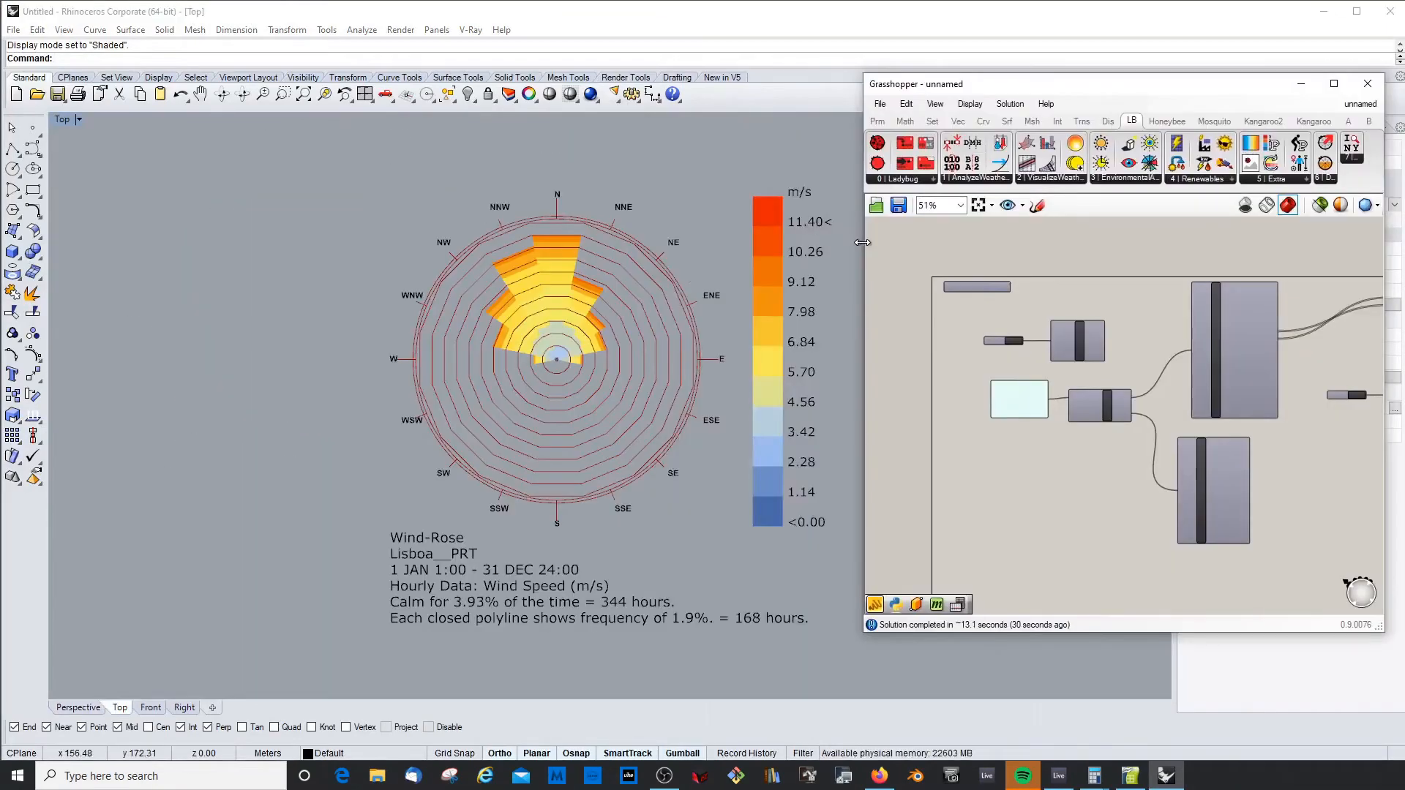
scroll(550, 234, down, 2)
scroll(603, 293, up, 2)
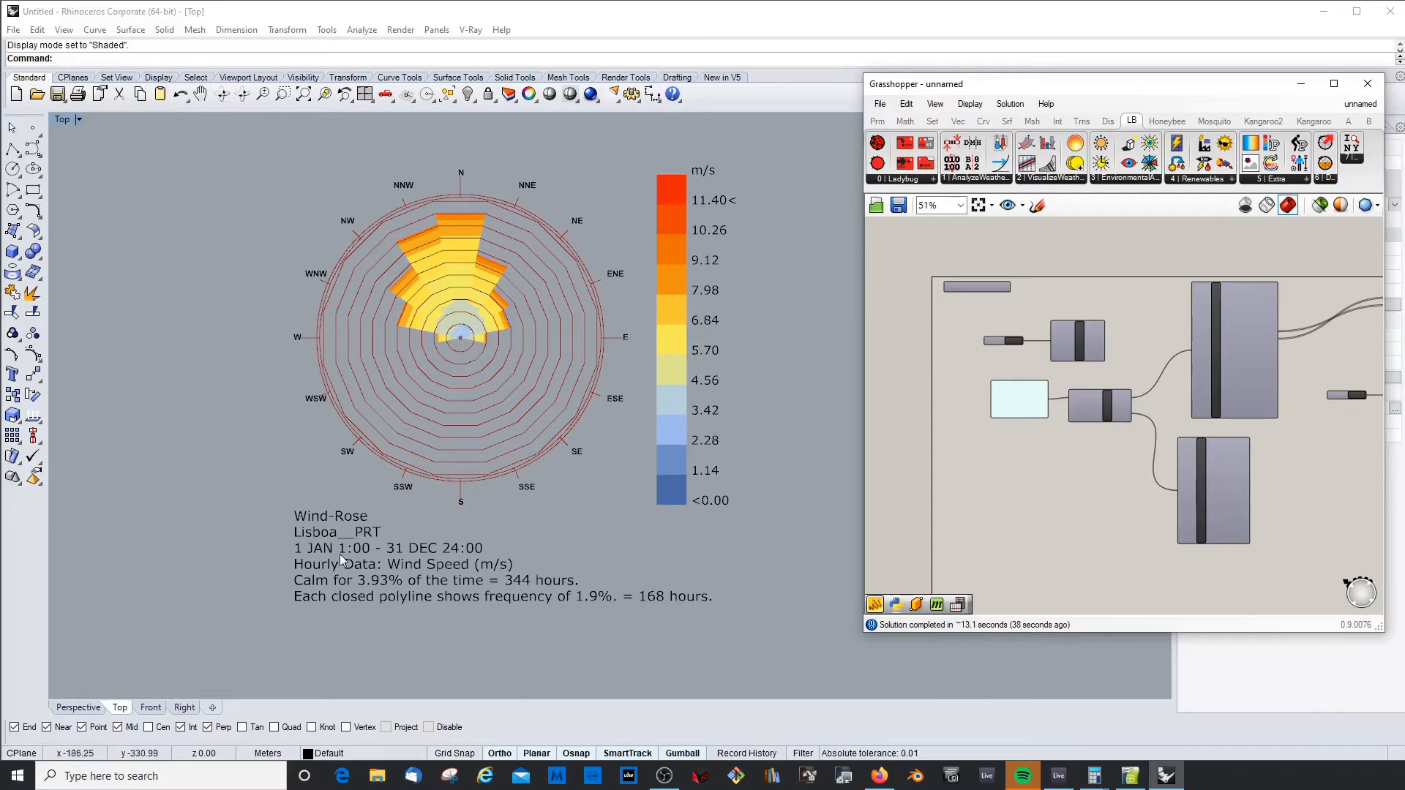
Duplicate the True toggle that runs windRose and connect the copy to the component's bakeIt_ input
scroll(322, 359, up, 3)
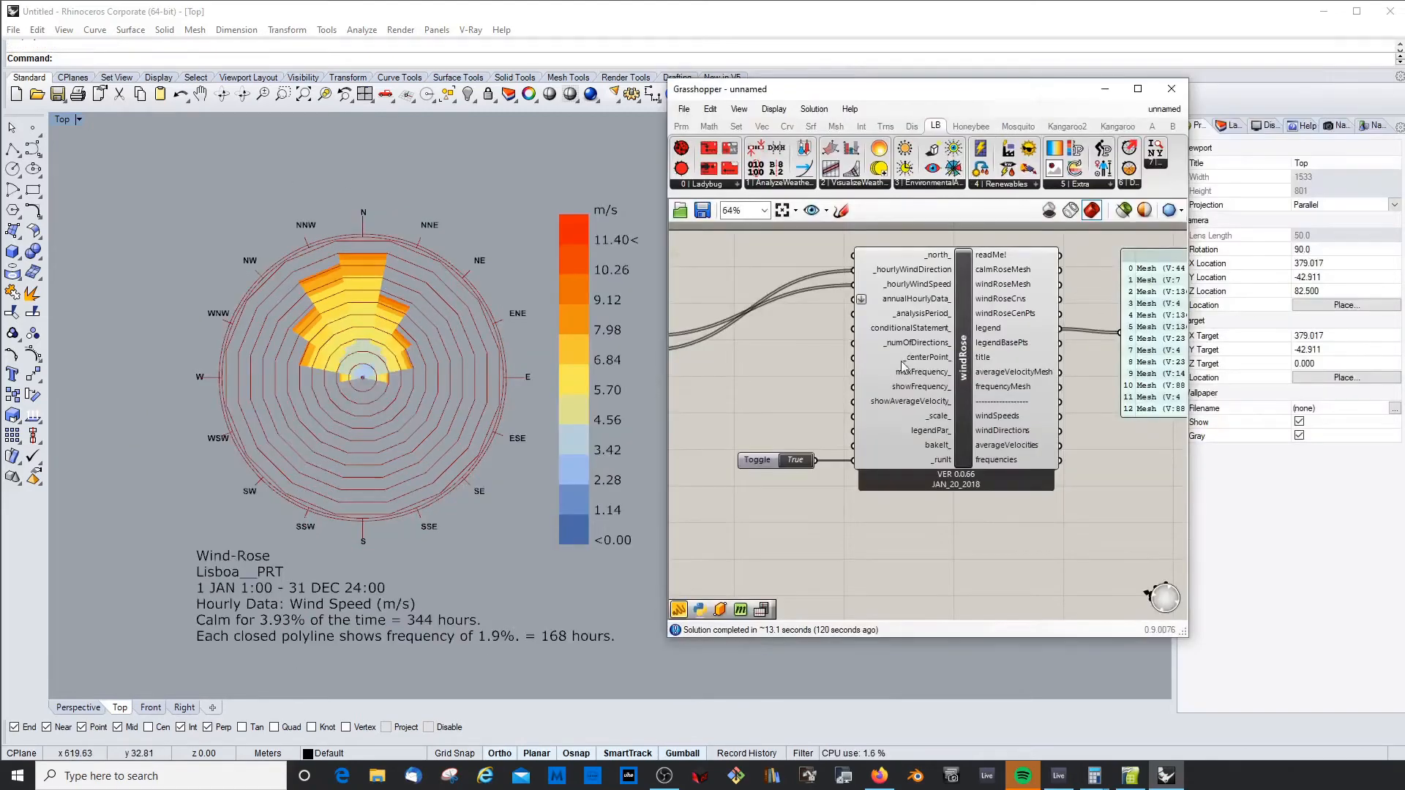
scroll(862, 382, up, 3)
scroll(862, 382, down, 3)
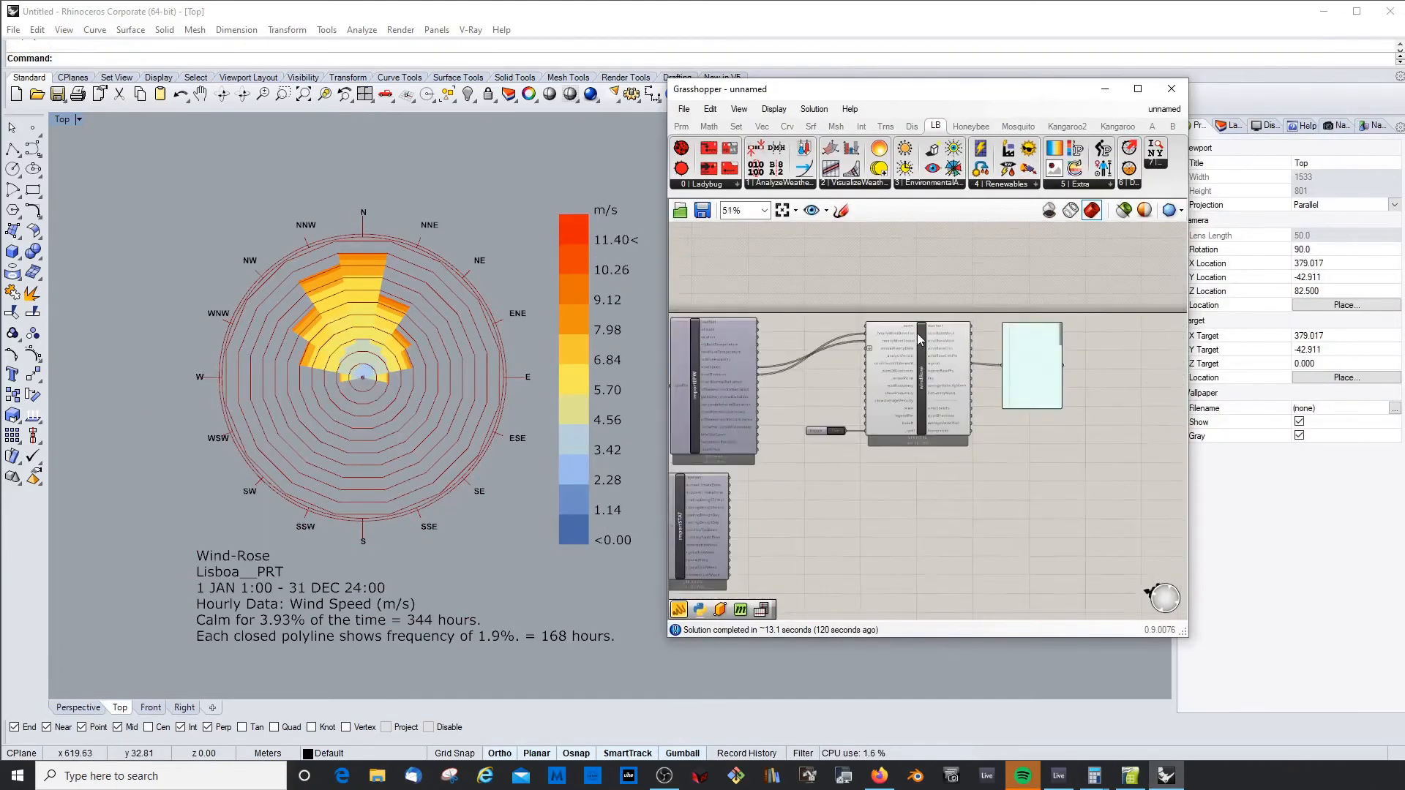
scroll(862, 381, up, 3)
scroll(862, 382, down, 2)
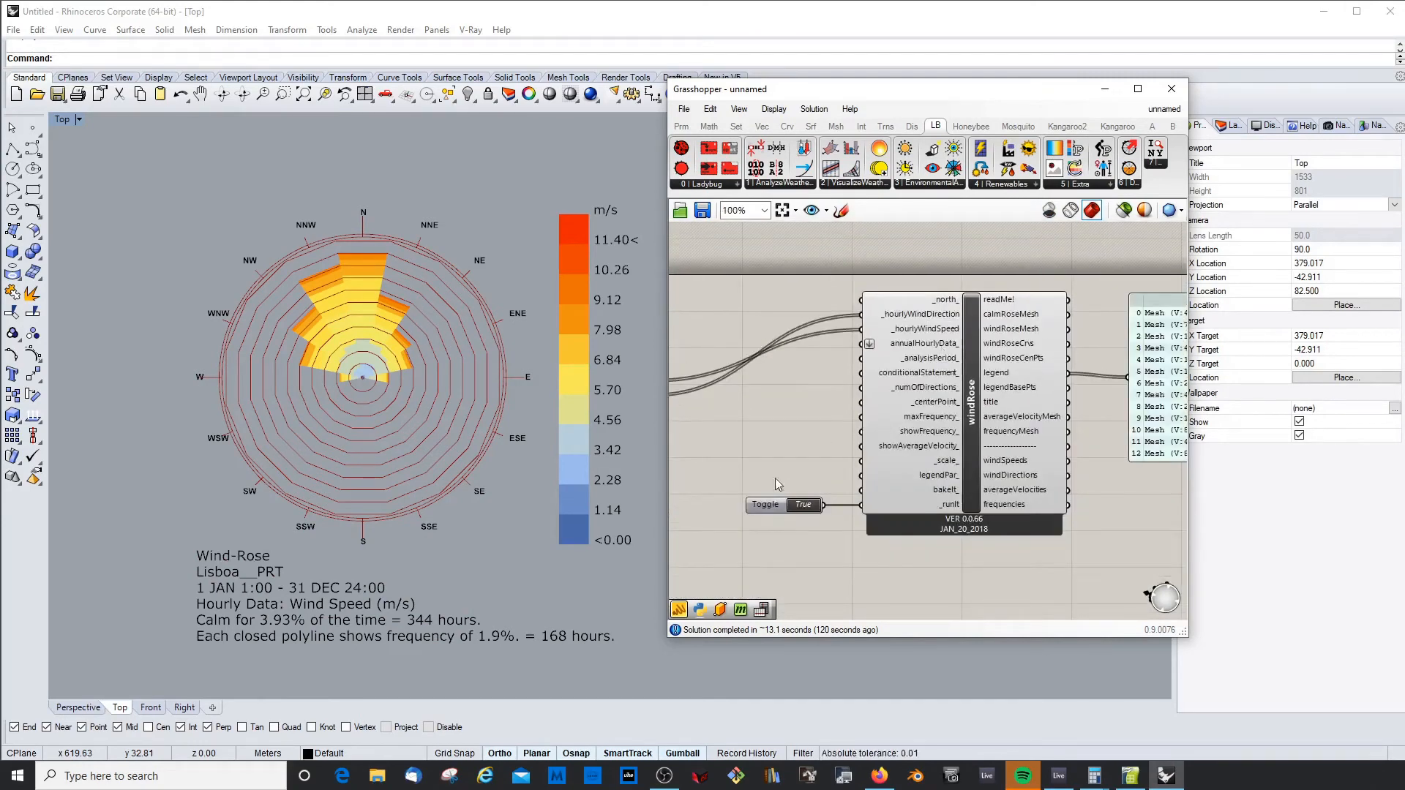
click(785, 503)
scroll(260, 322, down, 4)
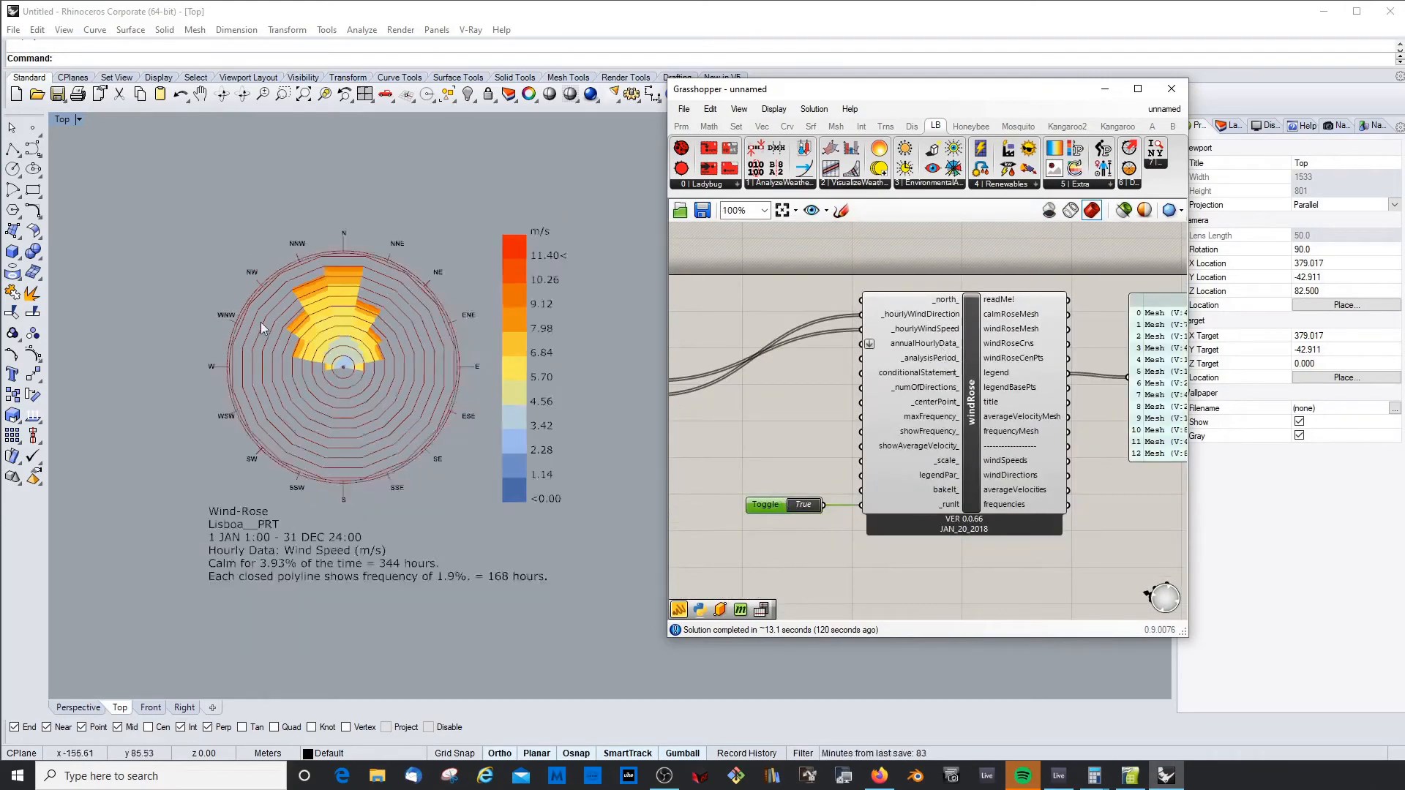
scroll(347, 346, up, 4)
scroll(349, 350, down, 2)
click(770, 467)
scroll(786, 505, up, 1)
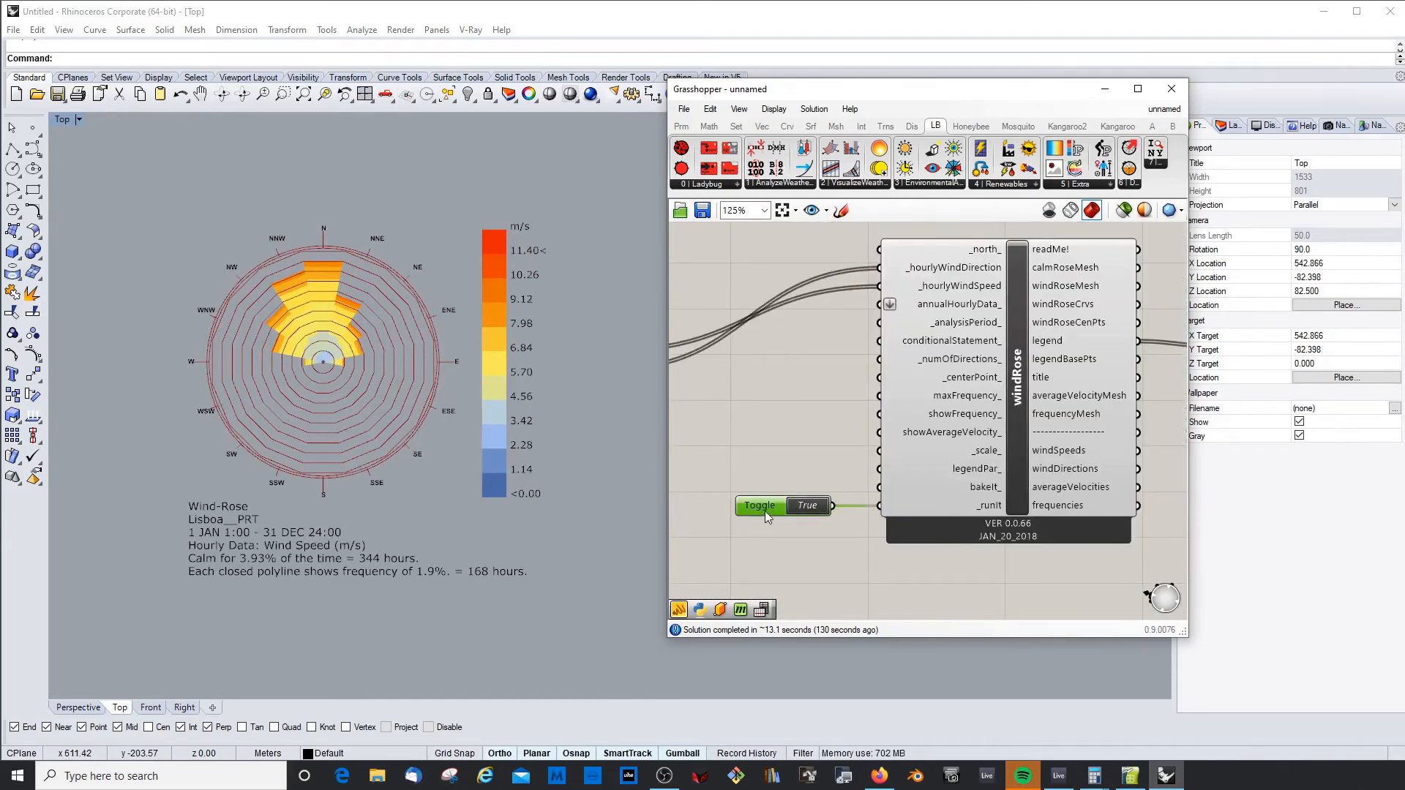
click(774, 433)
key(ctrl+c)
key(ctrl+v)
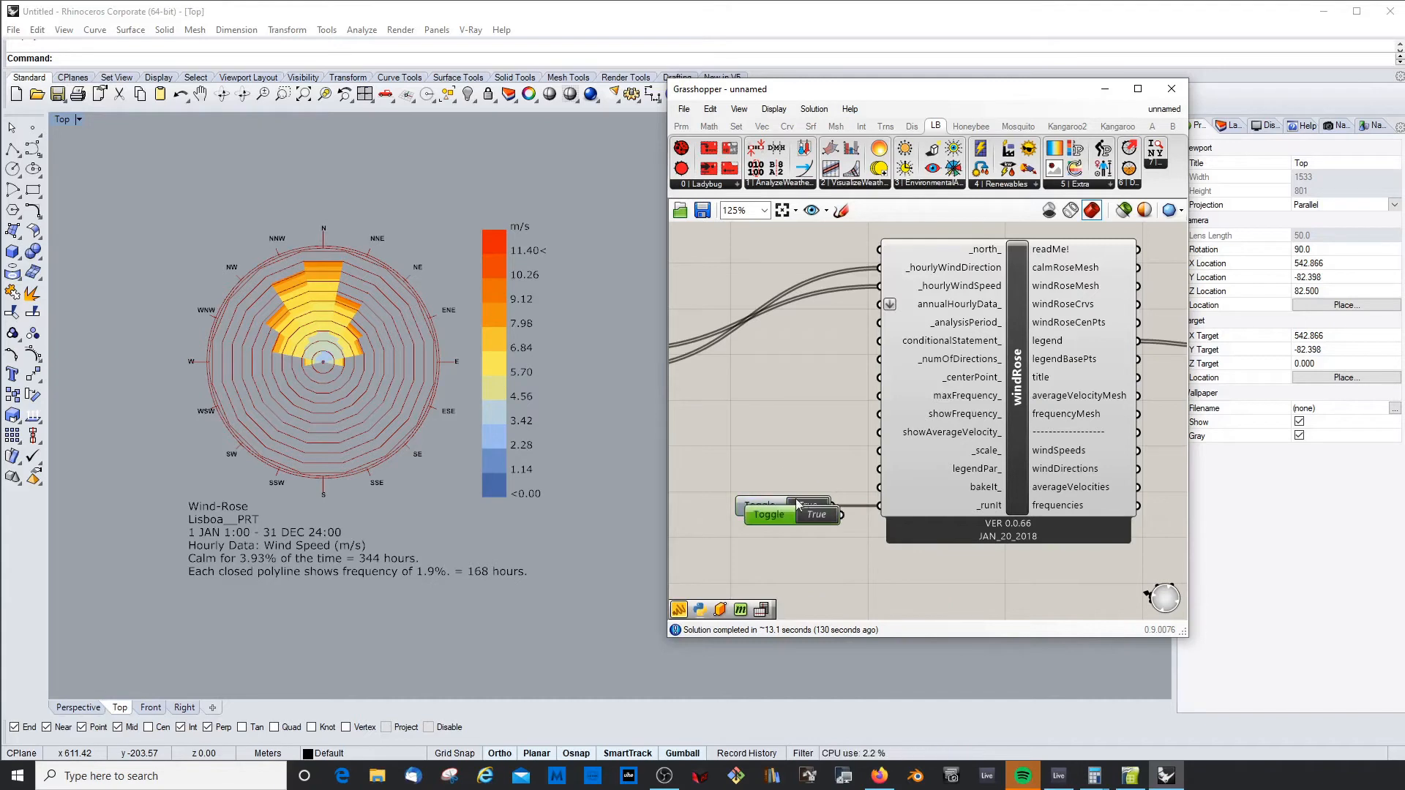
drag(785, 515, 879, 487)
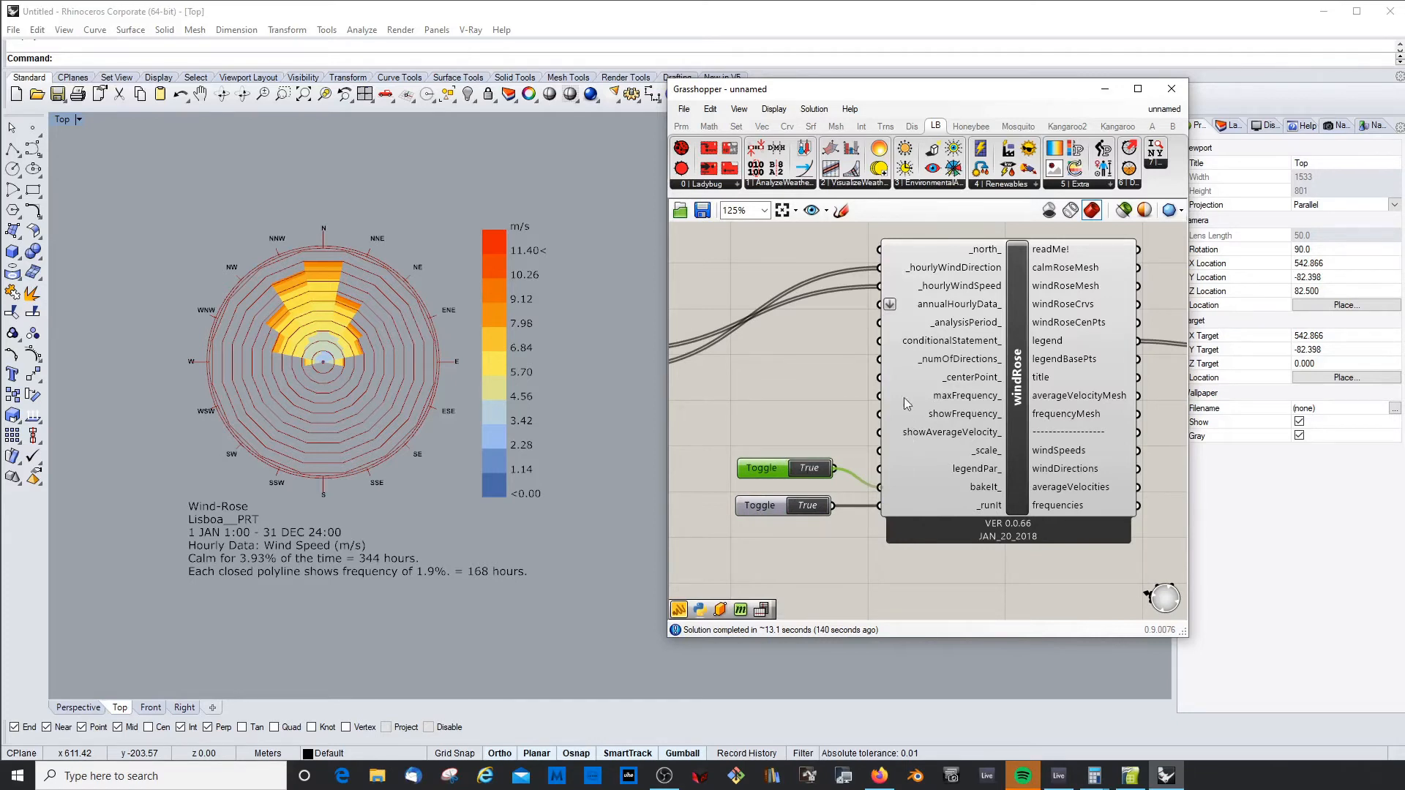
Minimize Grasshopper, show a widened layer list with the LADYBUG layer expanded, and turn on its Lisboa__PRT_0 sublayer
click(1105, 92)
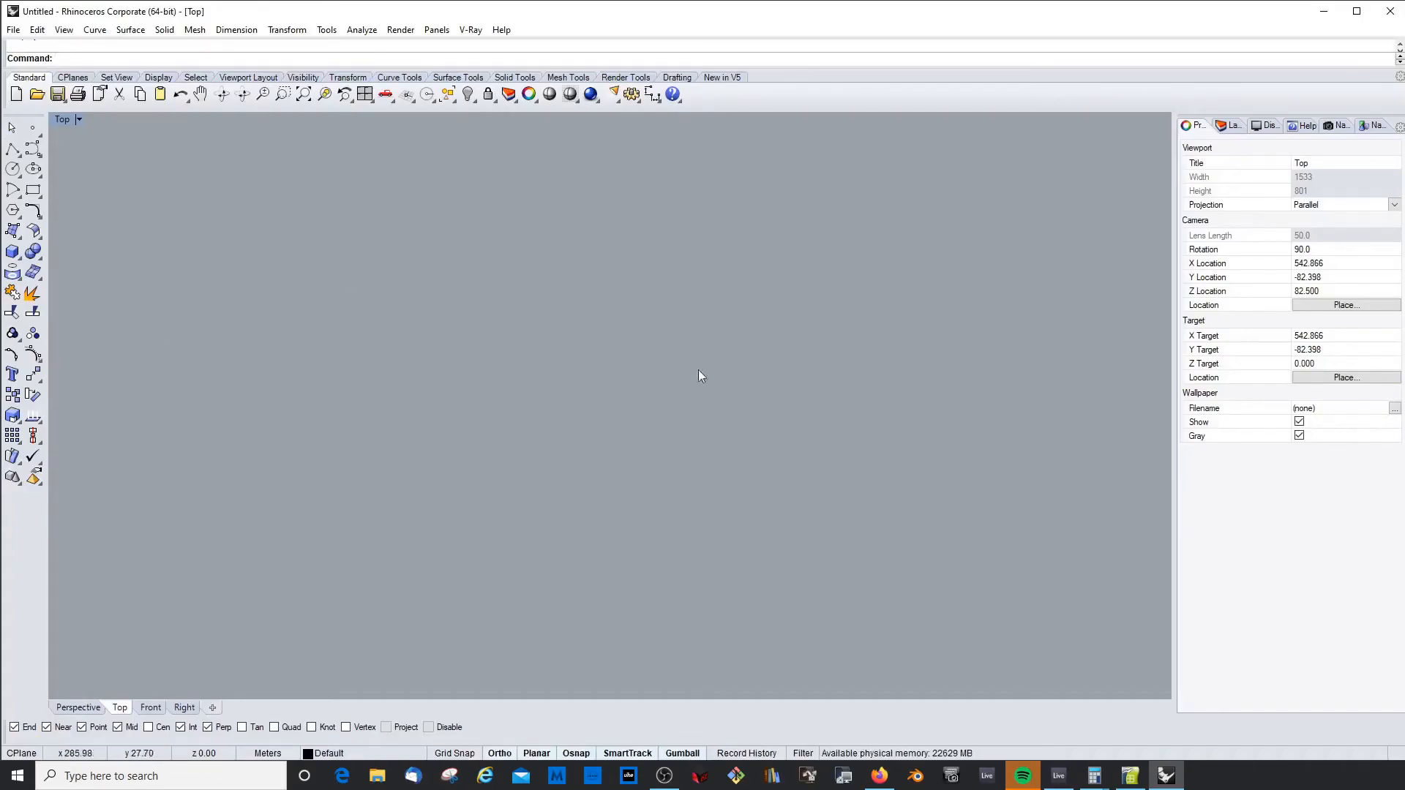
click(1233, 125)
drag(1176, 196, 1020, 212)
click(1030, 248)
click(1031, 248)
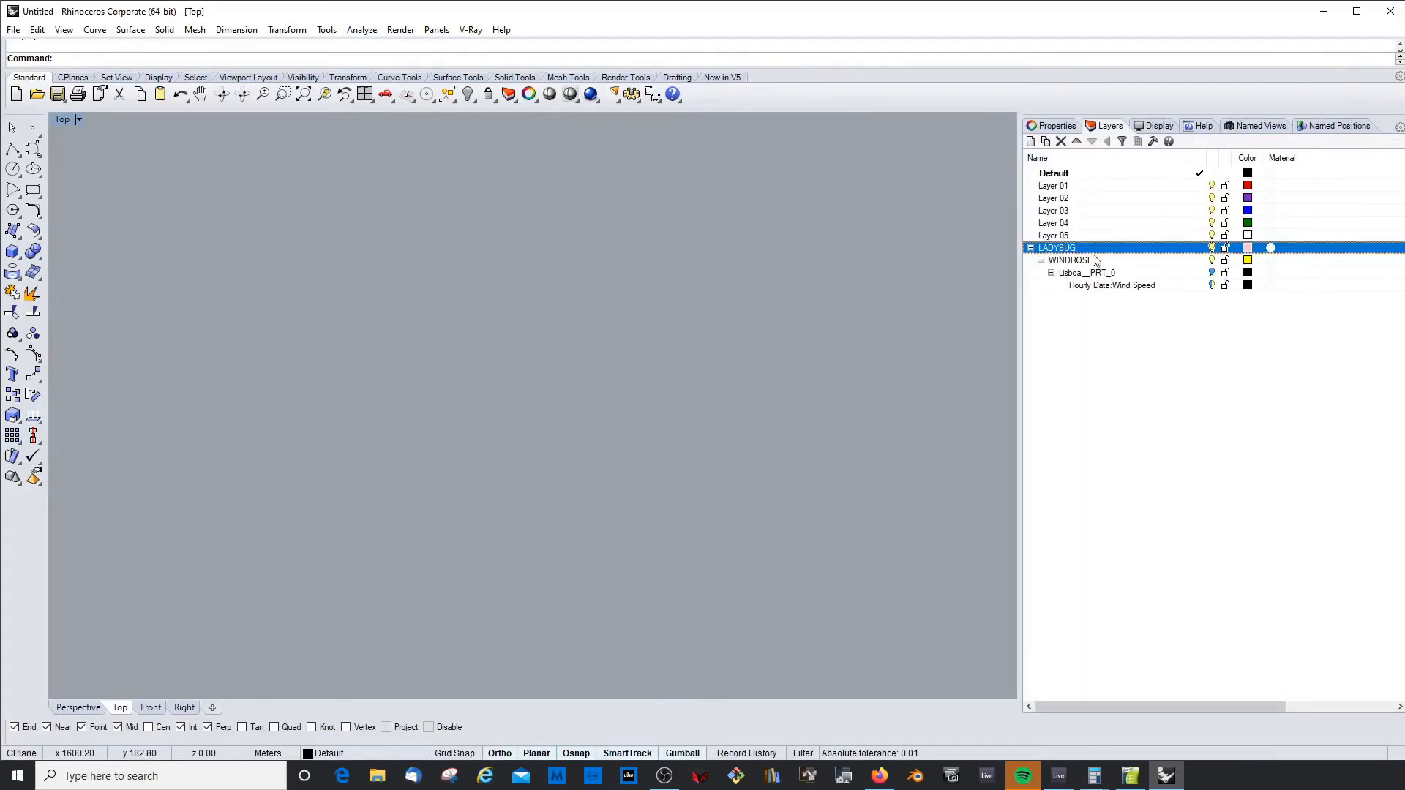
click(1212, 273)
Examine the baked Lisbon wind rose and the overlapping numeric labels beside its compass directions
scroll(341, 374, up, 3)
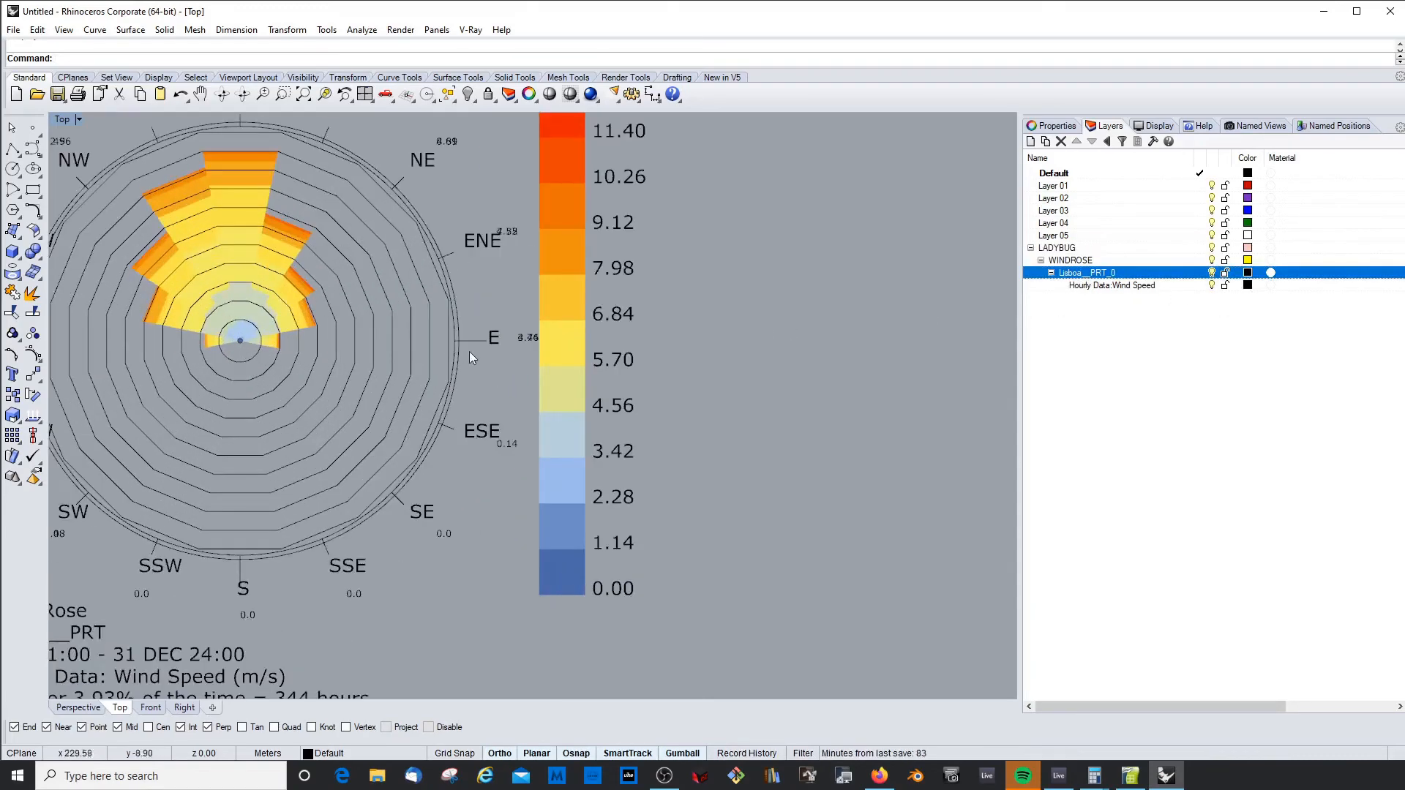
scroll(454, 322, down, 2)
scroll(458, 259, up, 2)
scroll(439, 241, down, 2)
scroll(420, 236, up, 5)
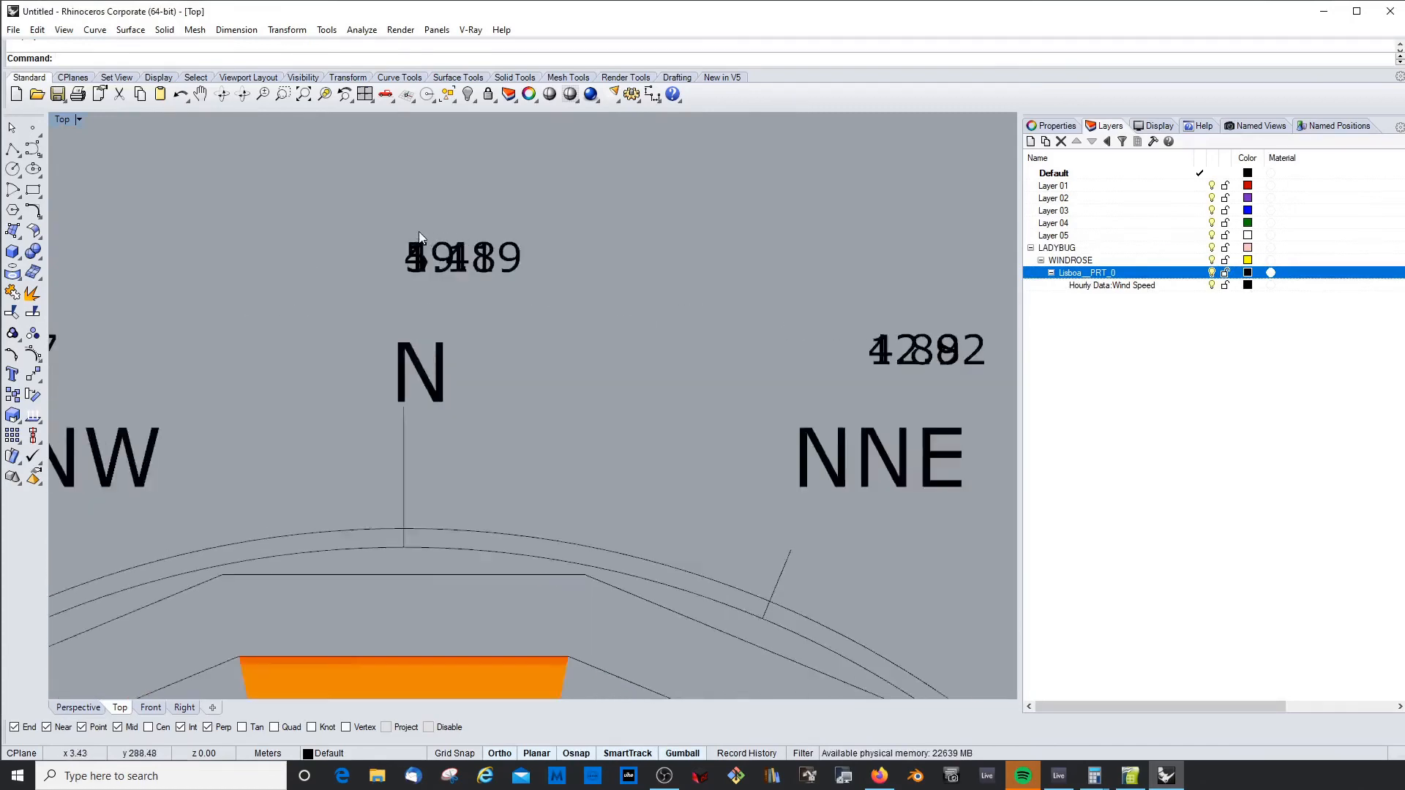
scroll(425, 233, up, 1)
scroll(437, 240, down, 4)
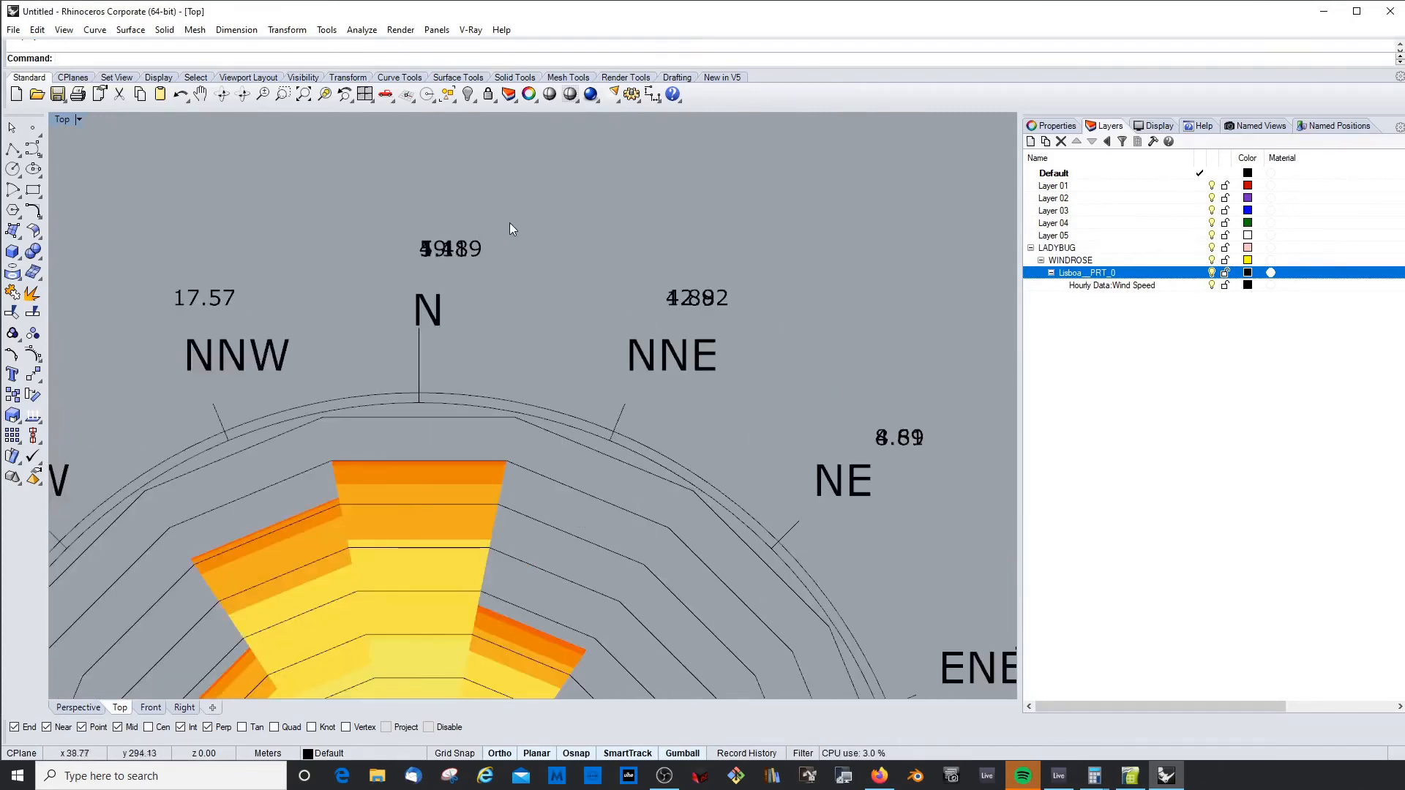
drag(511, 223, 388, 256)
scroll(471, 247, up, 7)
click(442, 252)
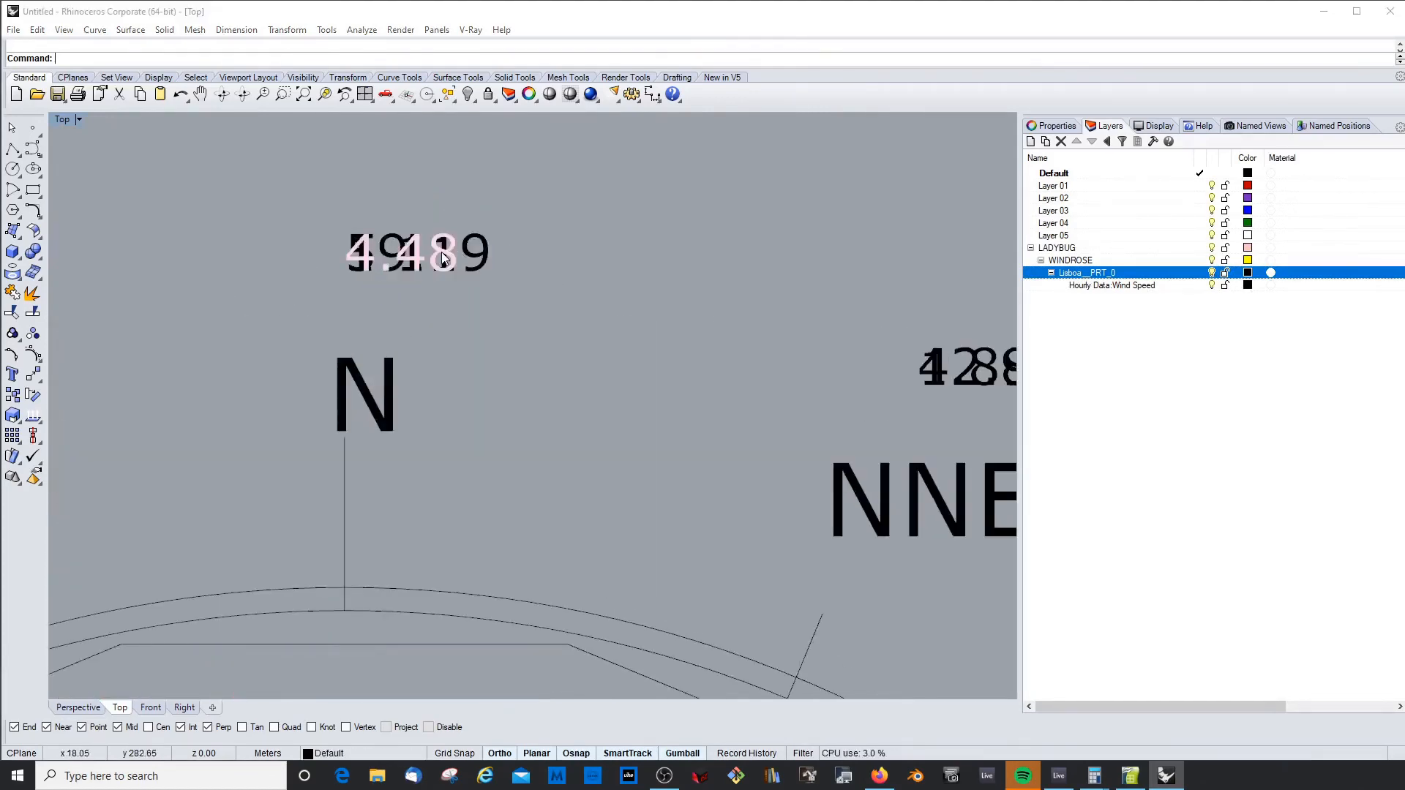
click(495, 294)
scroll(495, 278, down, 5)
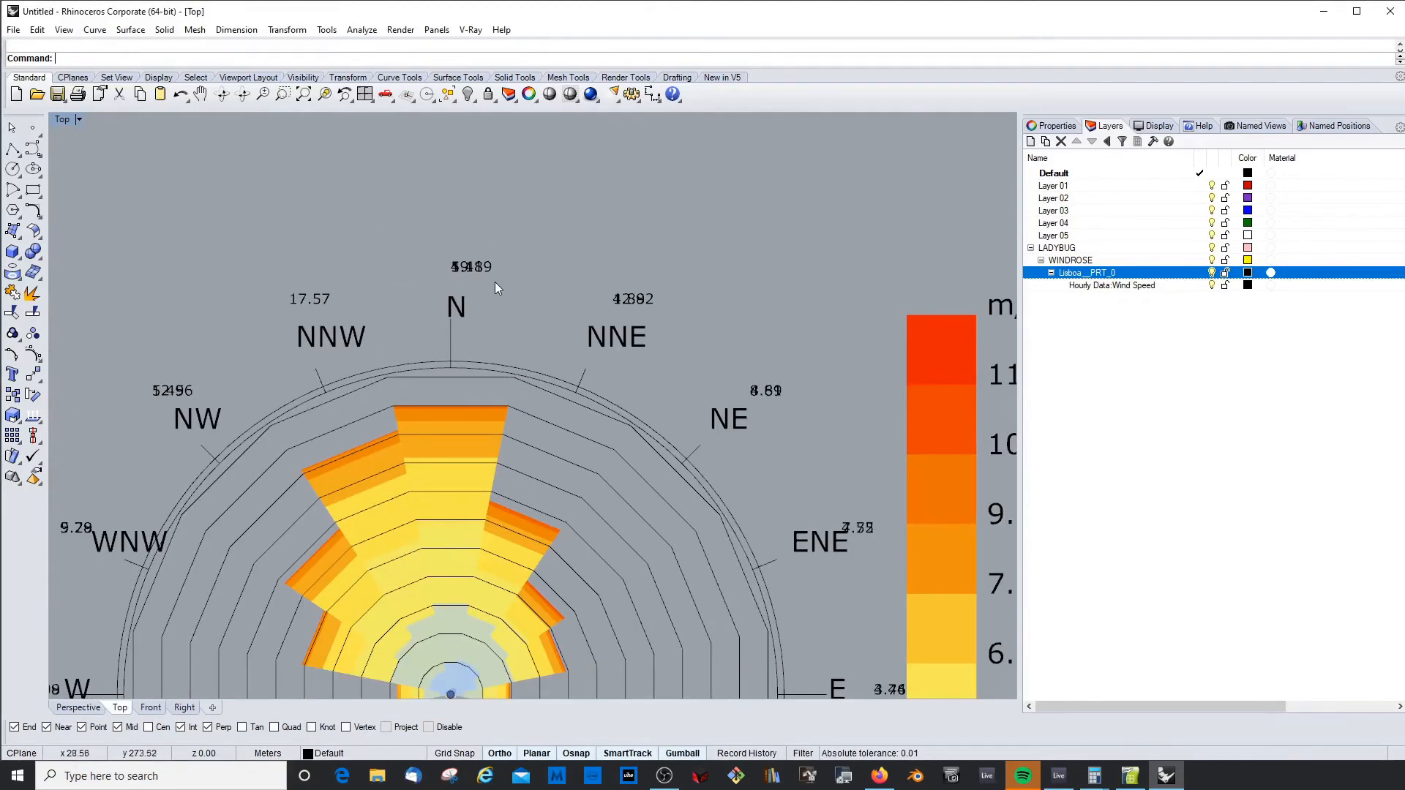
scroll(470, 256, up, 1)
scroll(468, 256, down, 3)
scroll(712, 464, down, 2)
scroll(764, 425, up, 6)
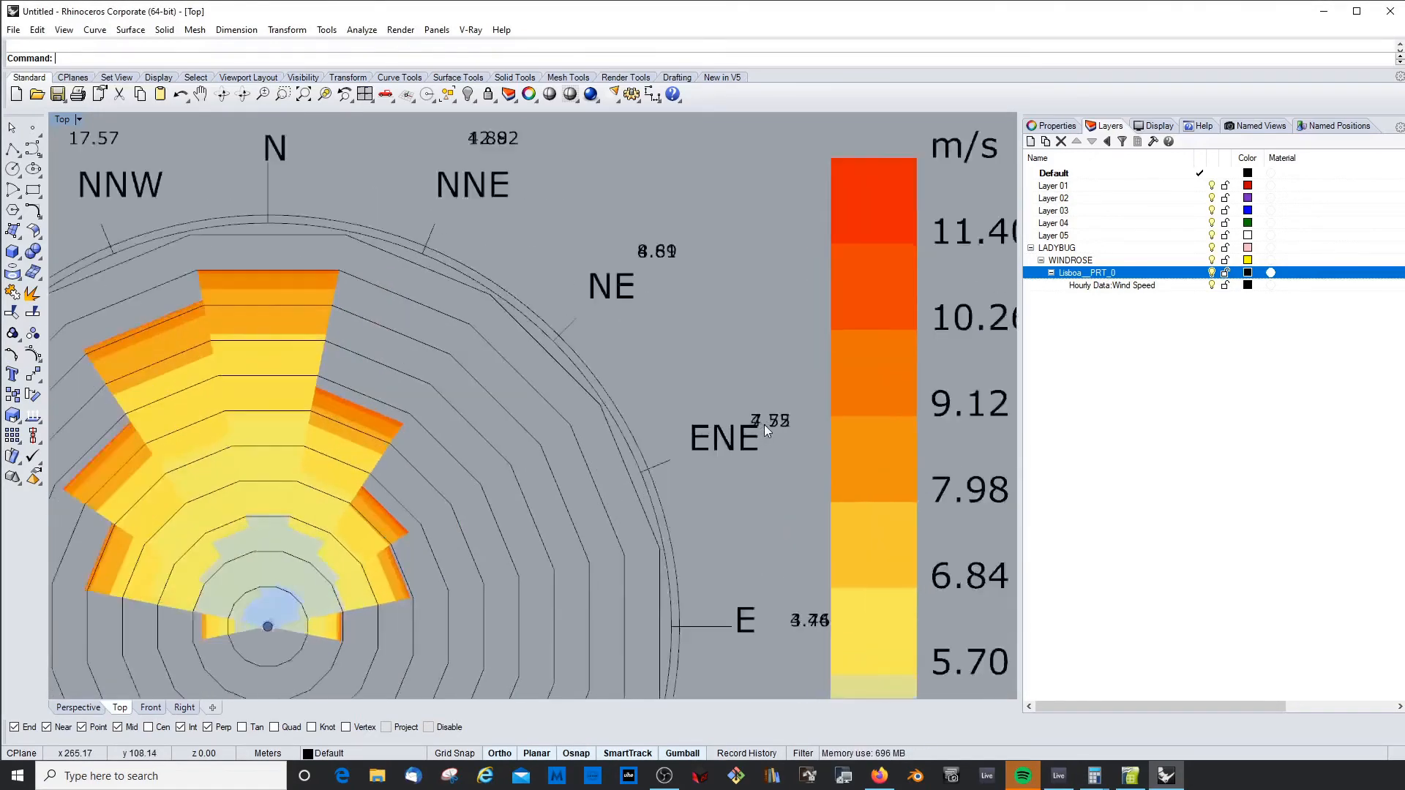
scroll(764, 424, up, 4)
scroll(746, 406, down, 4)
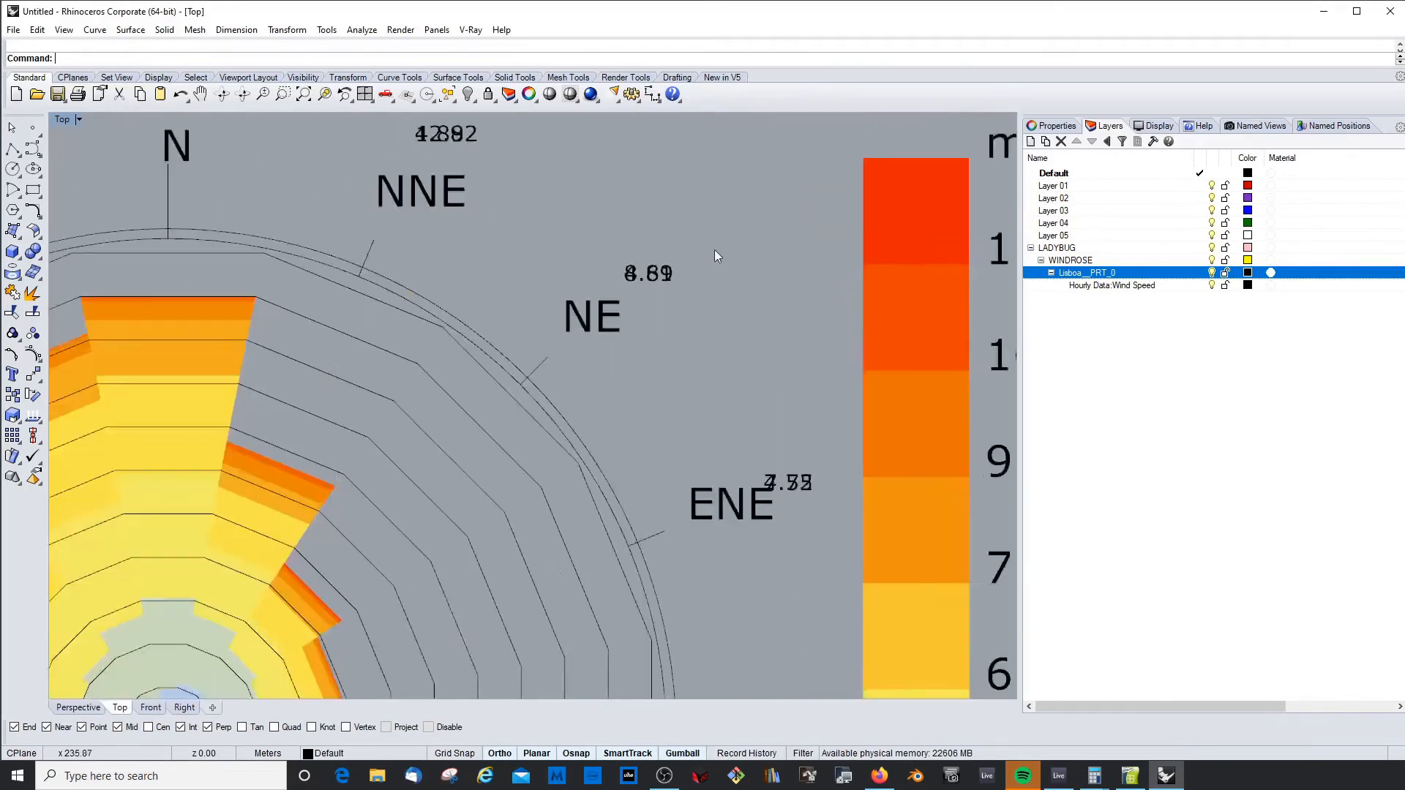
Delete the small numeric labels beside the NE, NNE, N and NNW directions of the baked wind rose
scroll(714, 250, up, 2)
drag(688, 245, 574, 288)
key(Delete)
scroll(586, 264, down, 6)
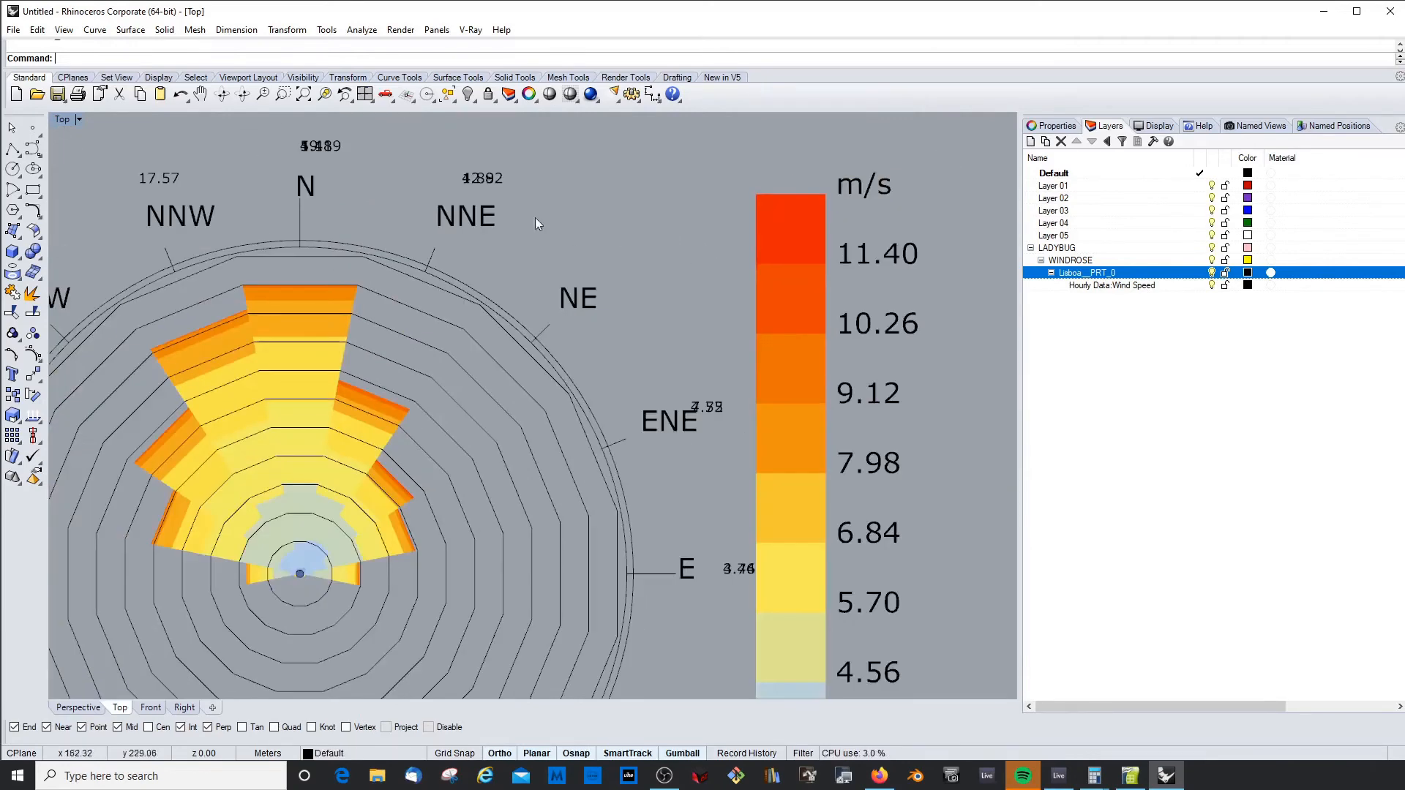
scroll(535, 220, up, 3)
scroll(572, 209, down, 2)
drag(407, 161, 319, 190)
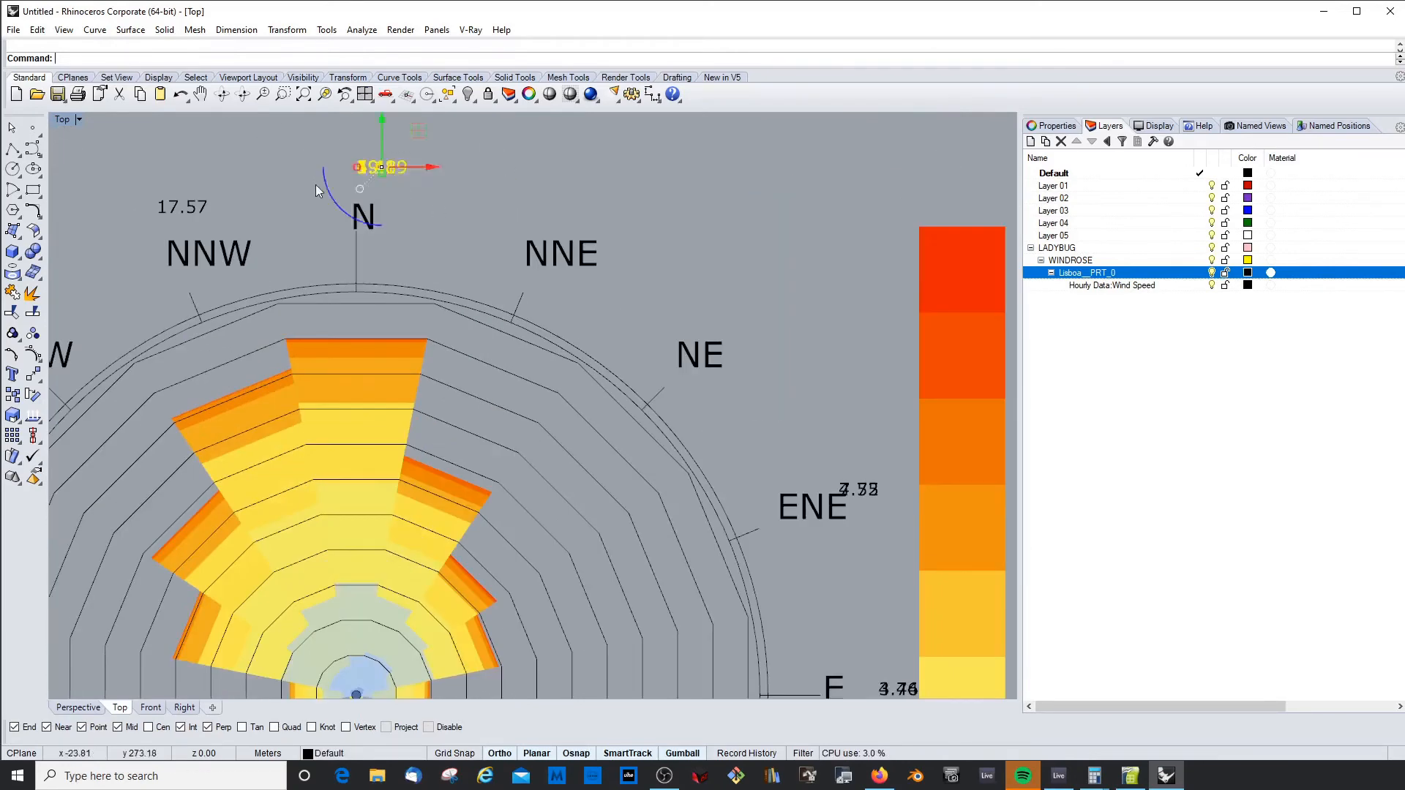
key(Delete)
scroll(266, 192, down, 2)
scroll(276, 210, up, 2)
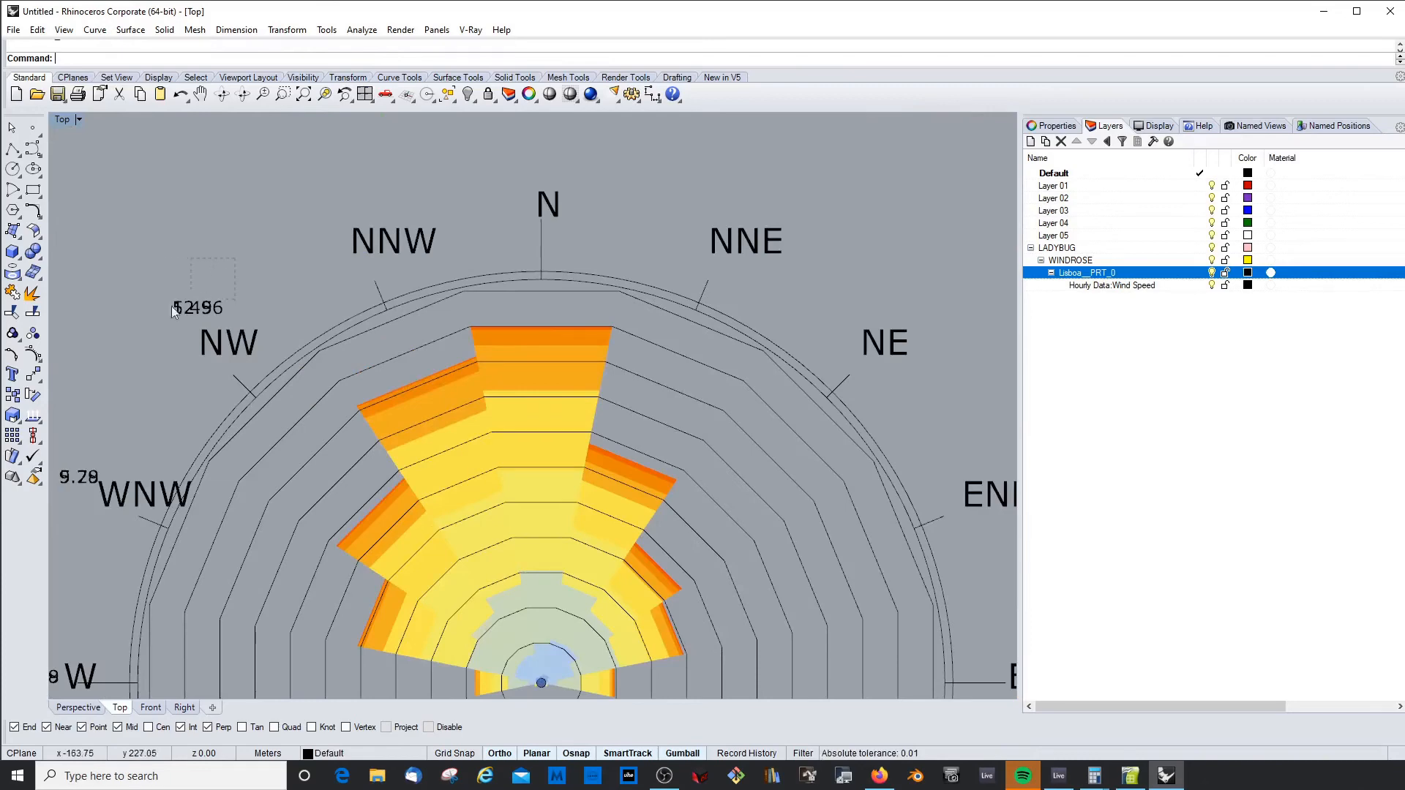
Delete the overlapping numeric labels beside the NW and WNW directions
drag(171, 306, 171, 308)
key(Delete)
scroll(288, 271, down, 2)
scroll(158, 404, up, 2)
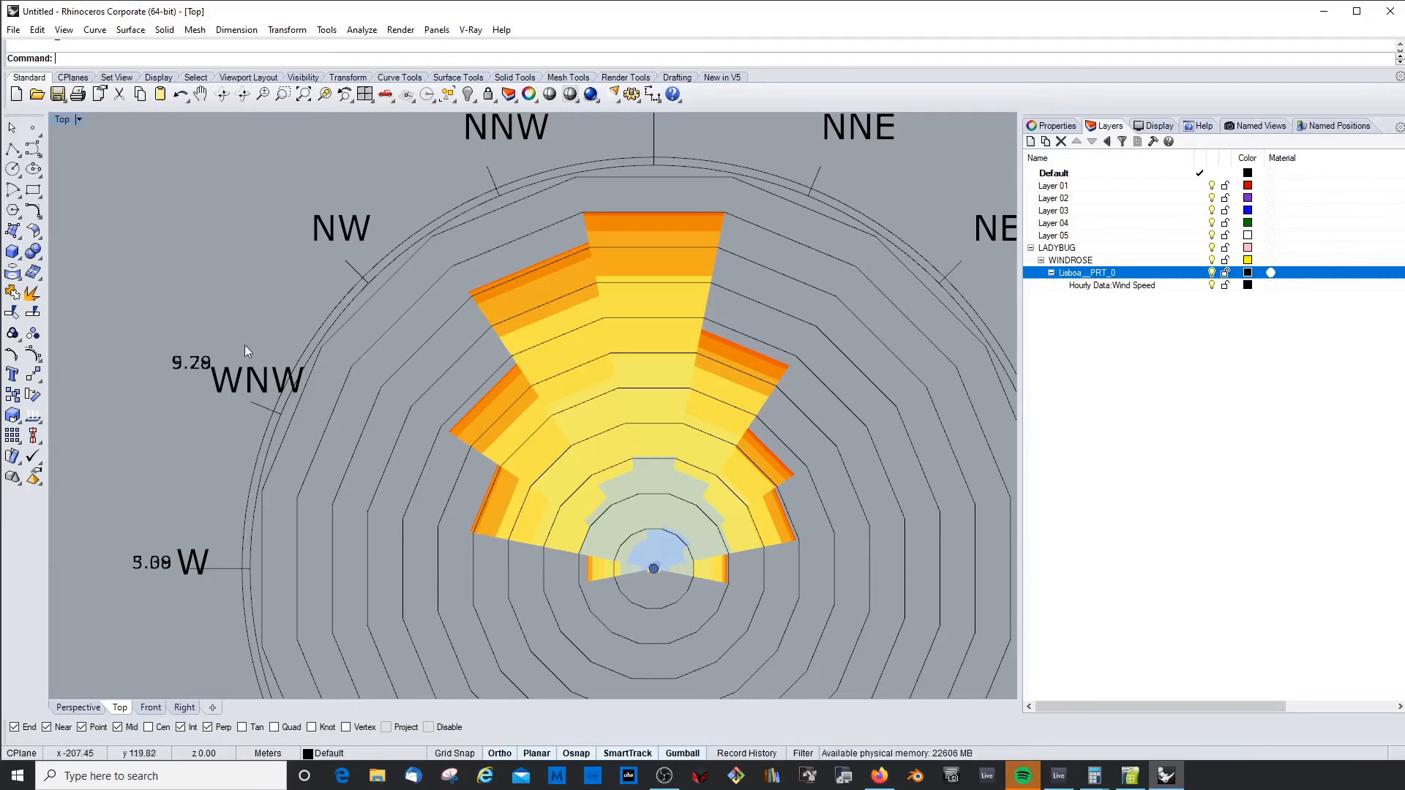
scroll(236, 336, down, 2)
scroll(196, 361, up, 4)
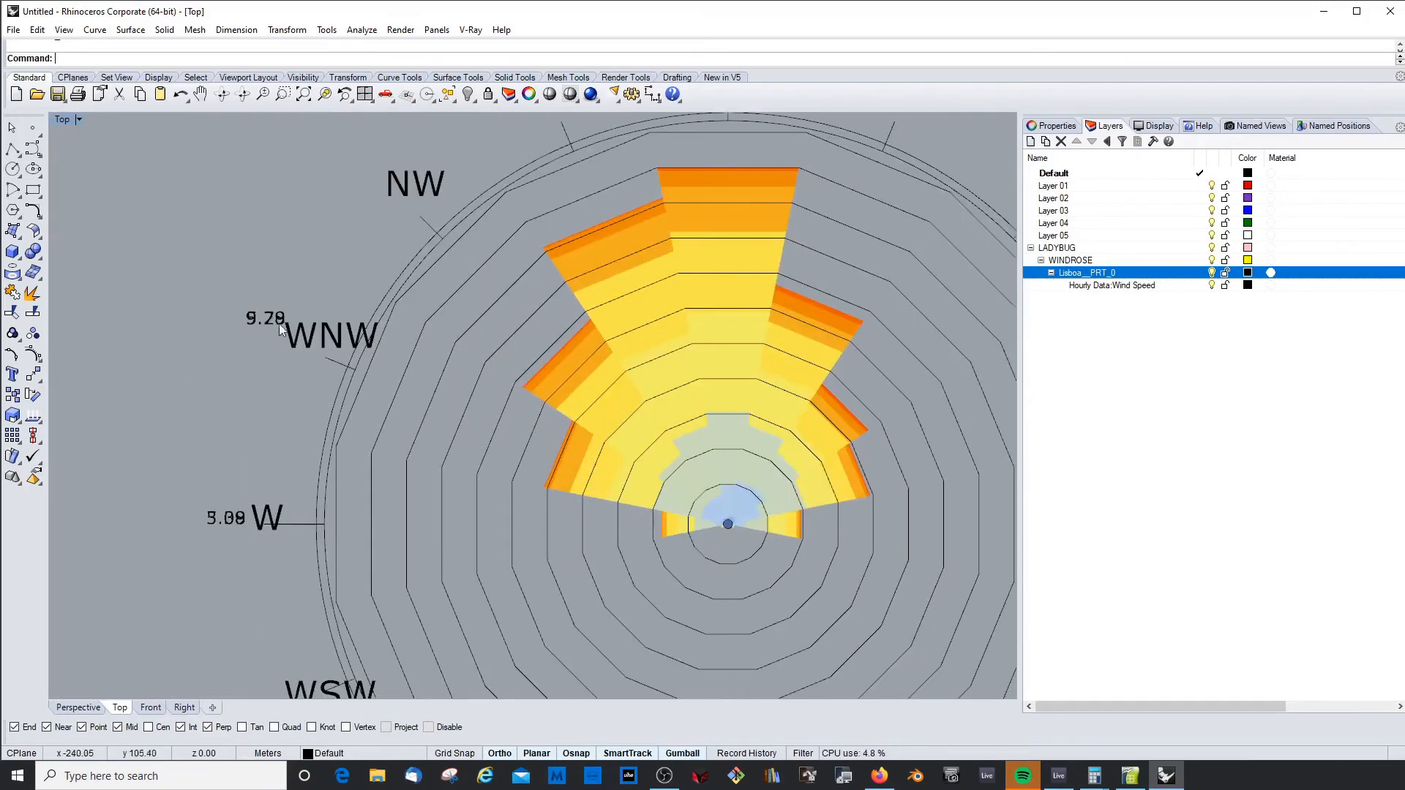
click(247, 342)
key(Delete)
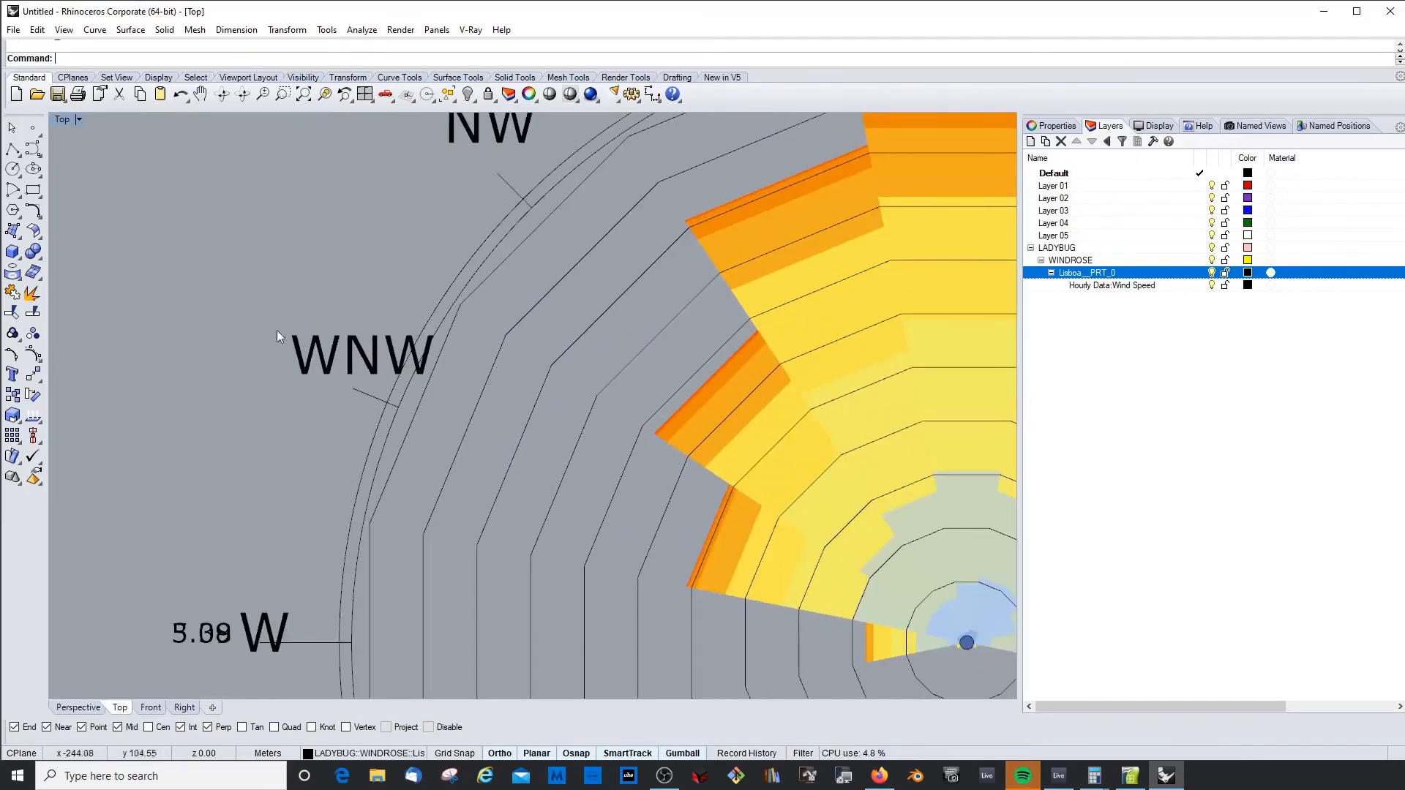
Delete the numeric labels beside the W, WSW and SW directions
scroll(235, 494, down, 1)
scroll(210, 492, up, 1)
scroll(209, 489, down, 3)
scroll(270, 484, up, 1)
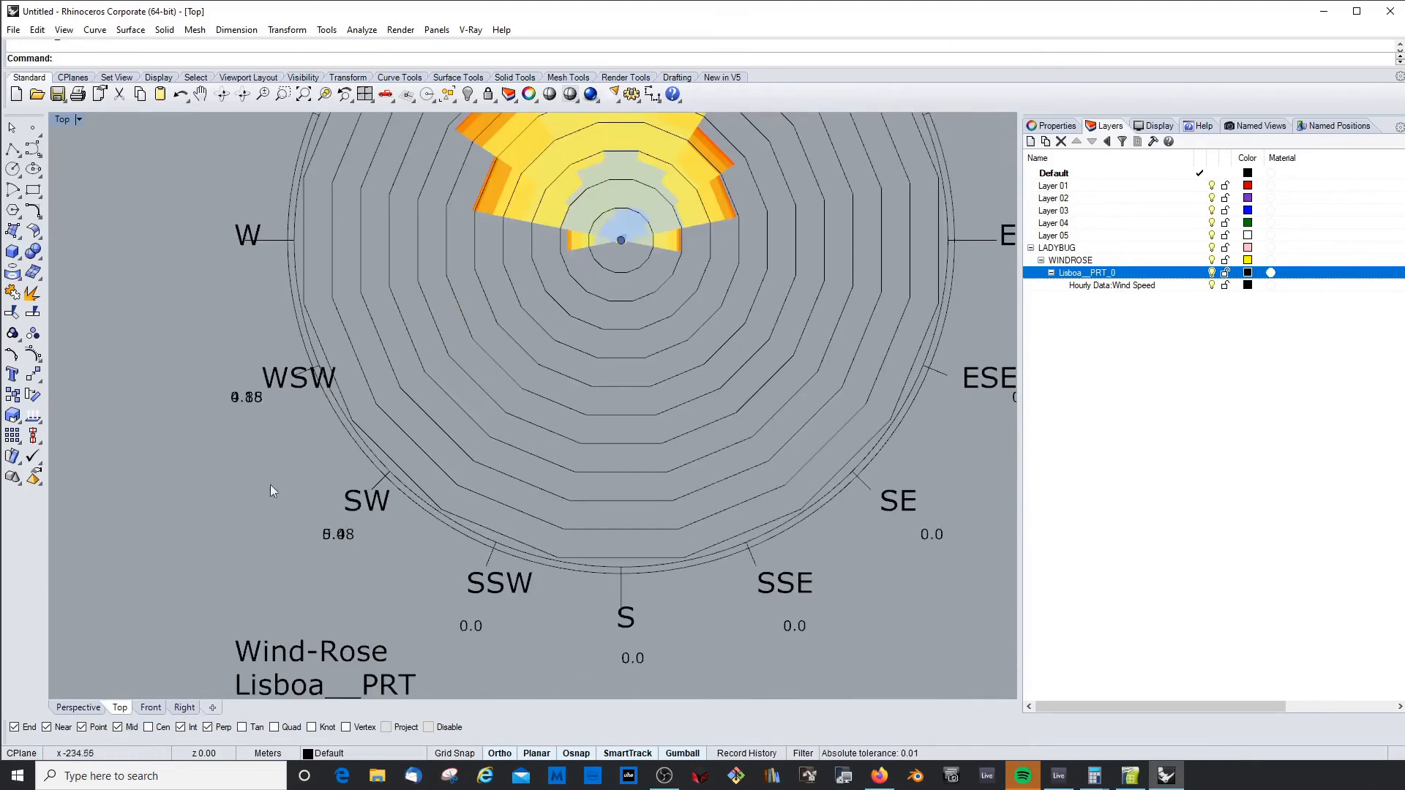
drag(280, 532, 279, 533)
key(Delete)
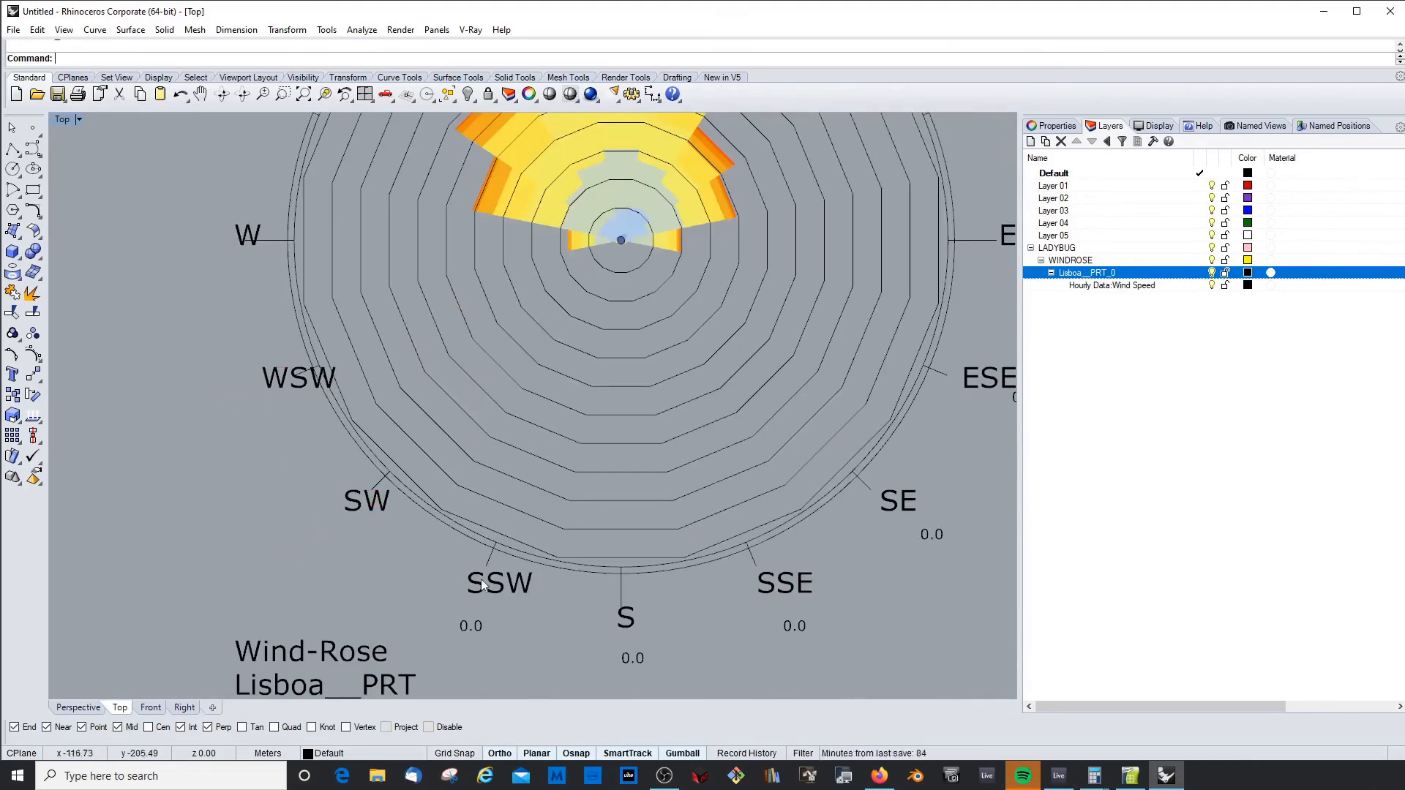
Move the 3.76 label beside E clear of the 4.44 label that it overlaps
scroll(446, 577, up, 3)
scroll(441, 574, down, 8)
scroll(669, 467, up, 2)
scroll(673, 465, up, 5)
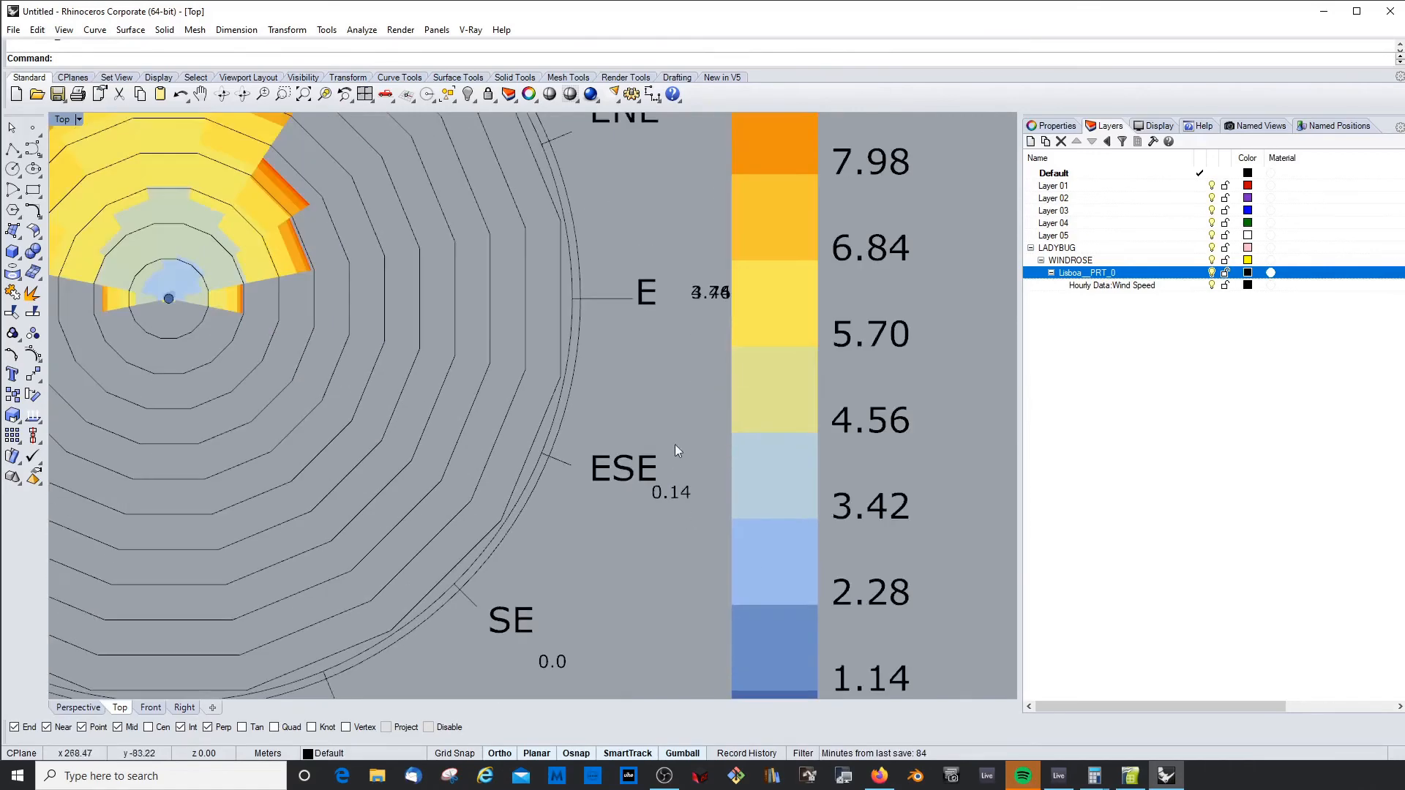
click(728, 254)
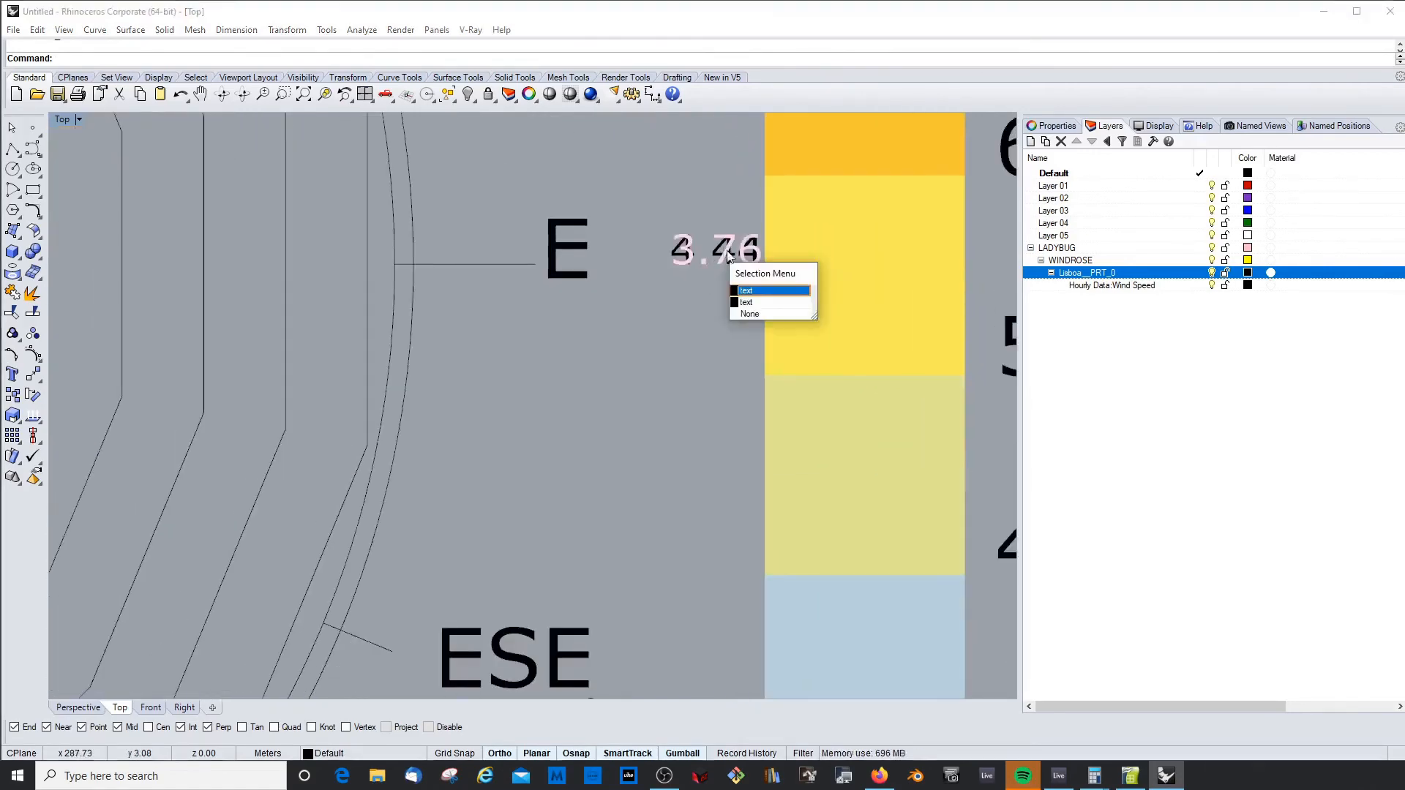
click(753, 291)
drag(717, 301, 674, 301)
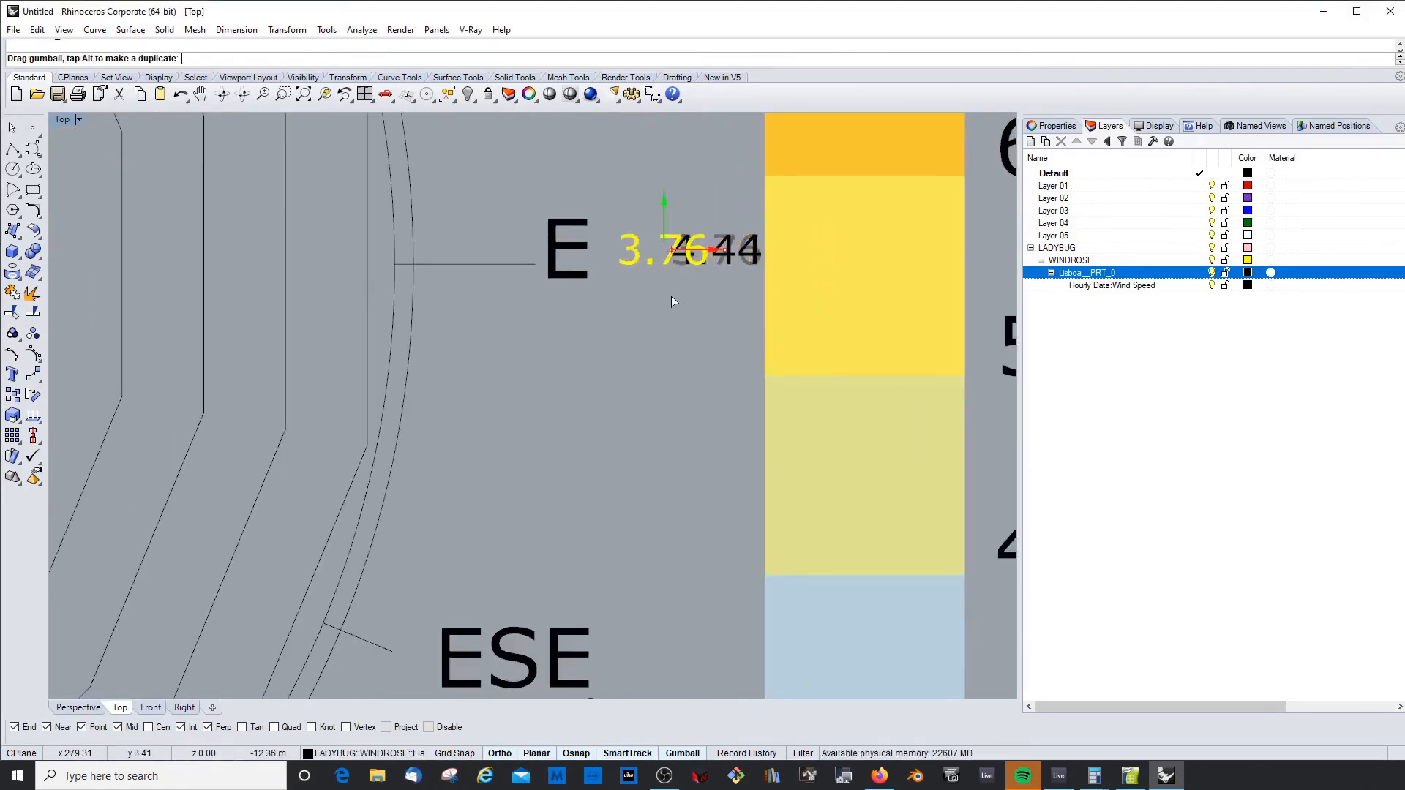
drag(666, 209, 666, 152)
Delete both numeric labels, 4.44 and 3.76, beside the E direction
click(682, 250)
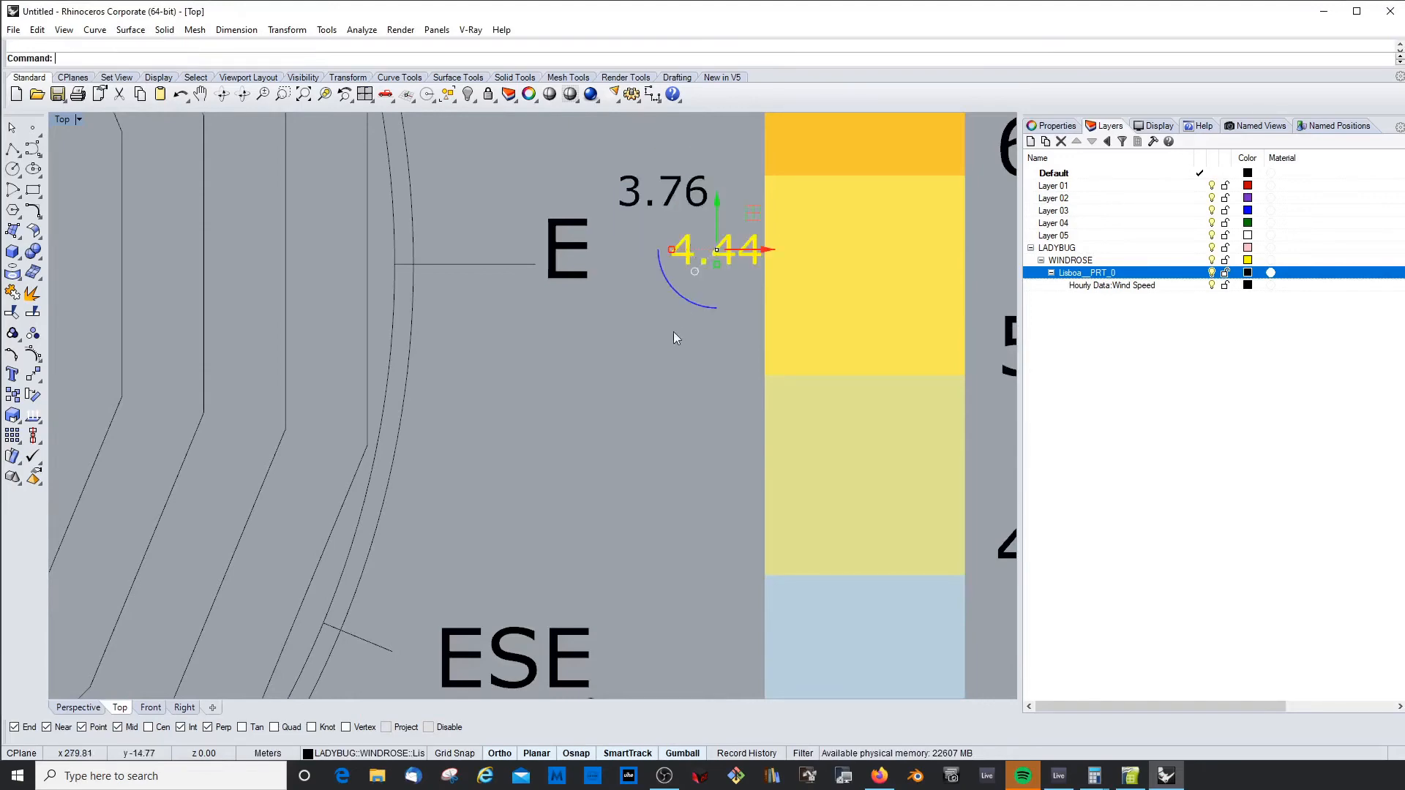
key(Delete)
scroll(674, 333, down, 6)
click(670, 265)
key(Delete)
Delete the numeric labels beside the ESE and SE directions of the baked wind rose
scroll(665, 387, down, 6)
scroll(661, 464, up, 4)
click(658, 465)
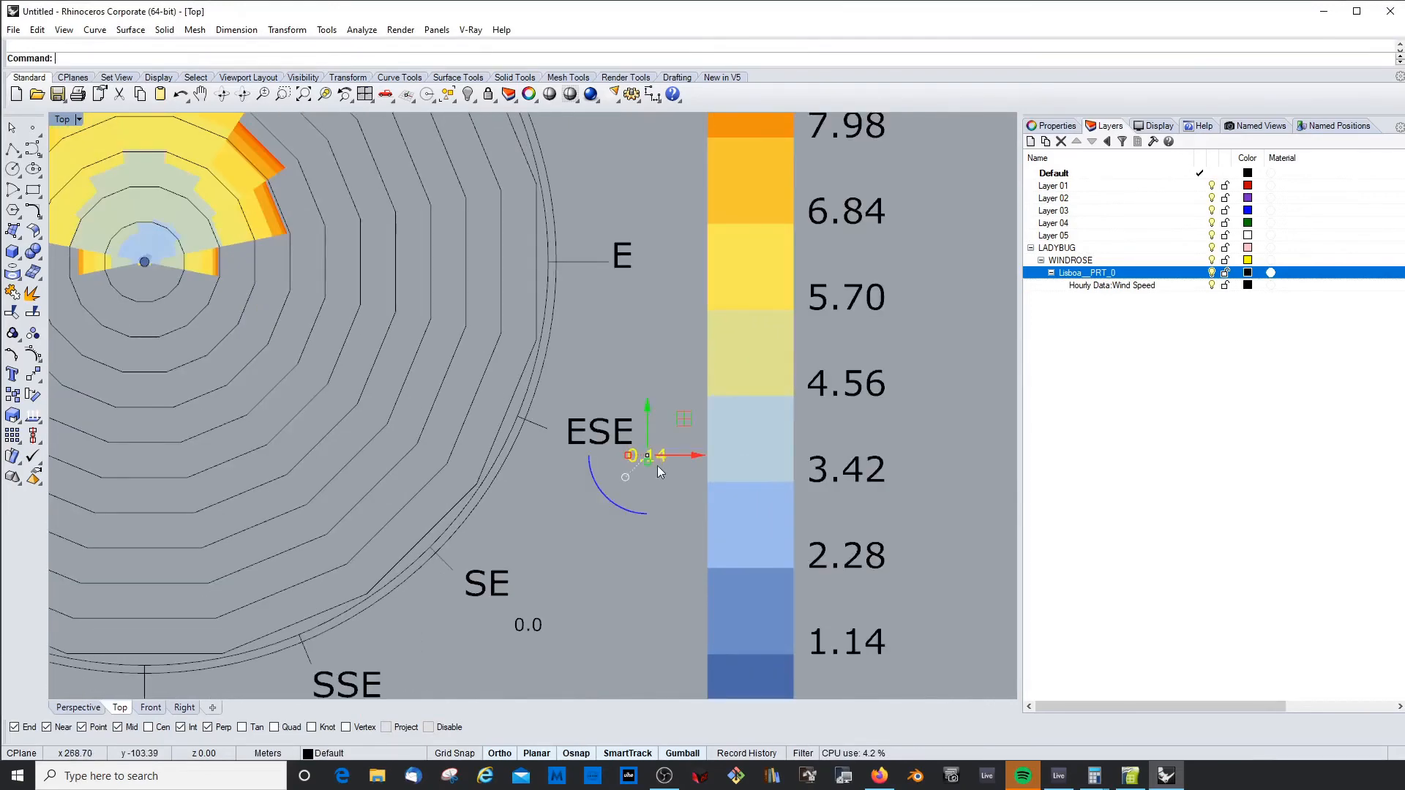
key(Delete)
scroll(658, 465, down, 7)
scroll(609, 542, up, 5)
click(594, 539)
key(Delete)
click(675, 406)
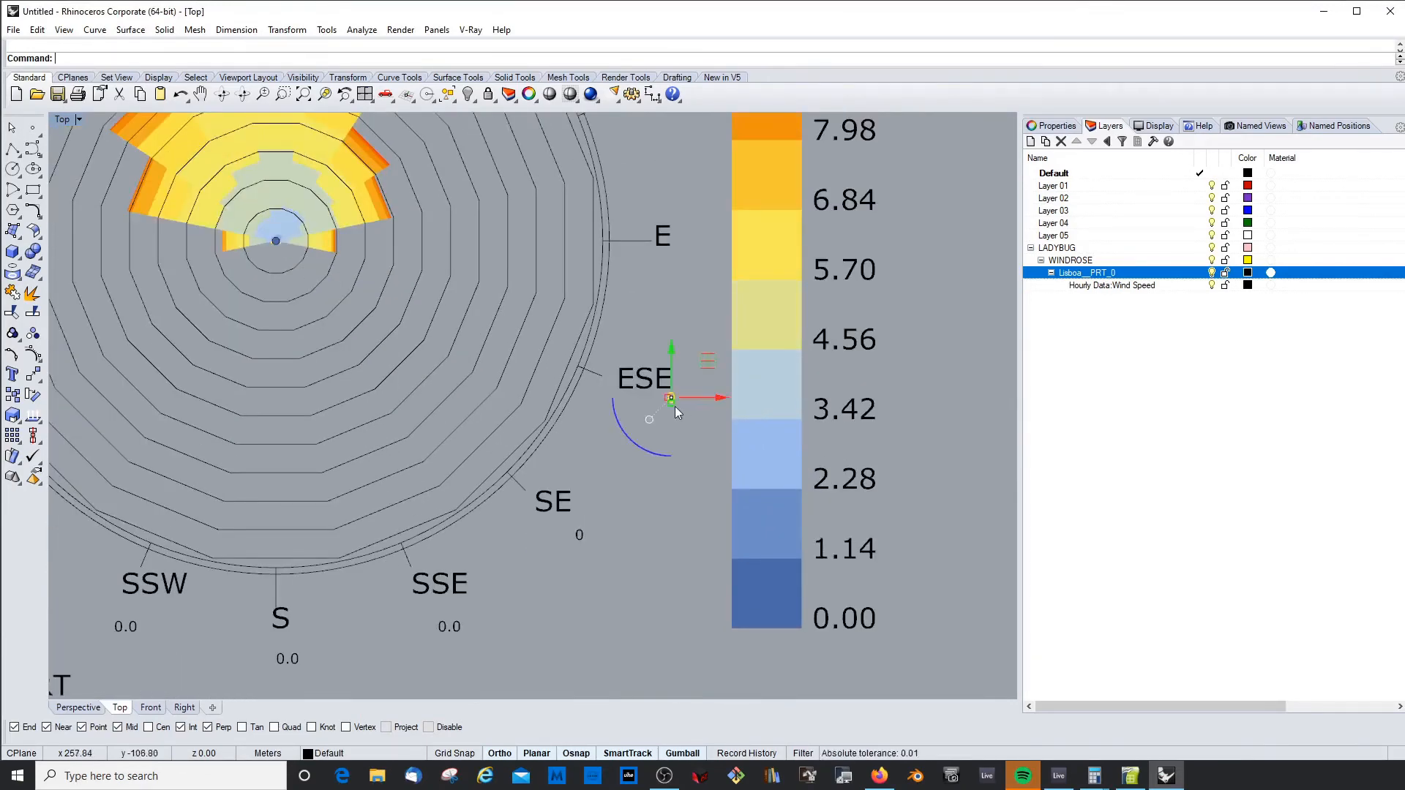
key(Delete)
scroll(587, 505, down, 6)
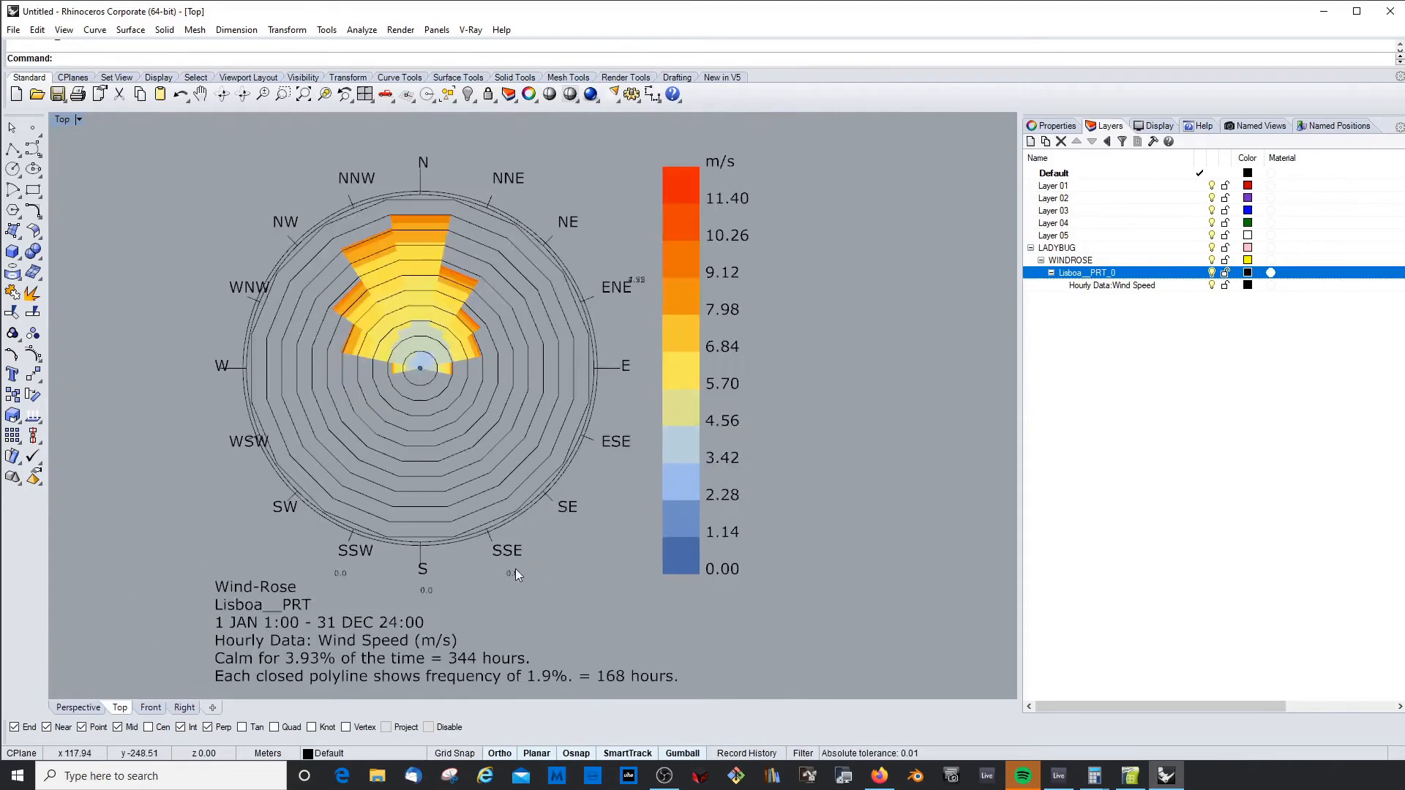
Delete the numeric labels beside the SSE, S and SSW directions of the wind rose
scroll(516, 568, up, 6)
click(512, 578)
key(Delete)
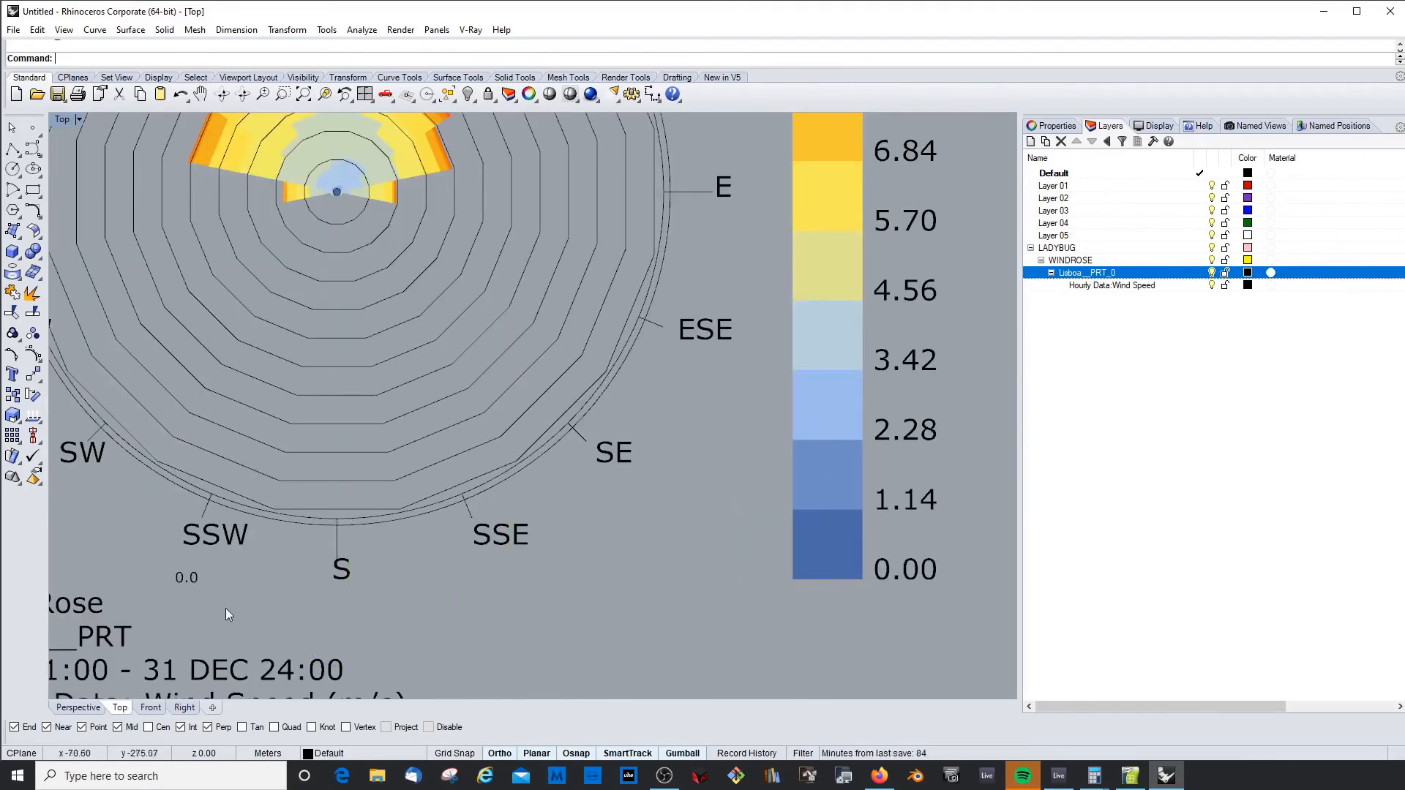
Delete the overlapping numeric labels beside the ENE direction
scroll(383, 573, down, 6)
scroll(472, 332, up, 7)
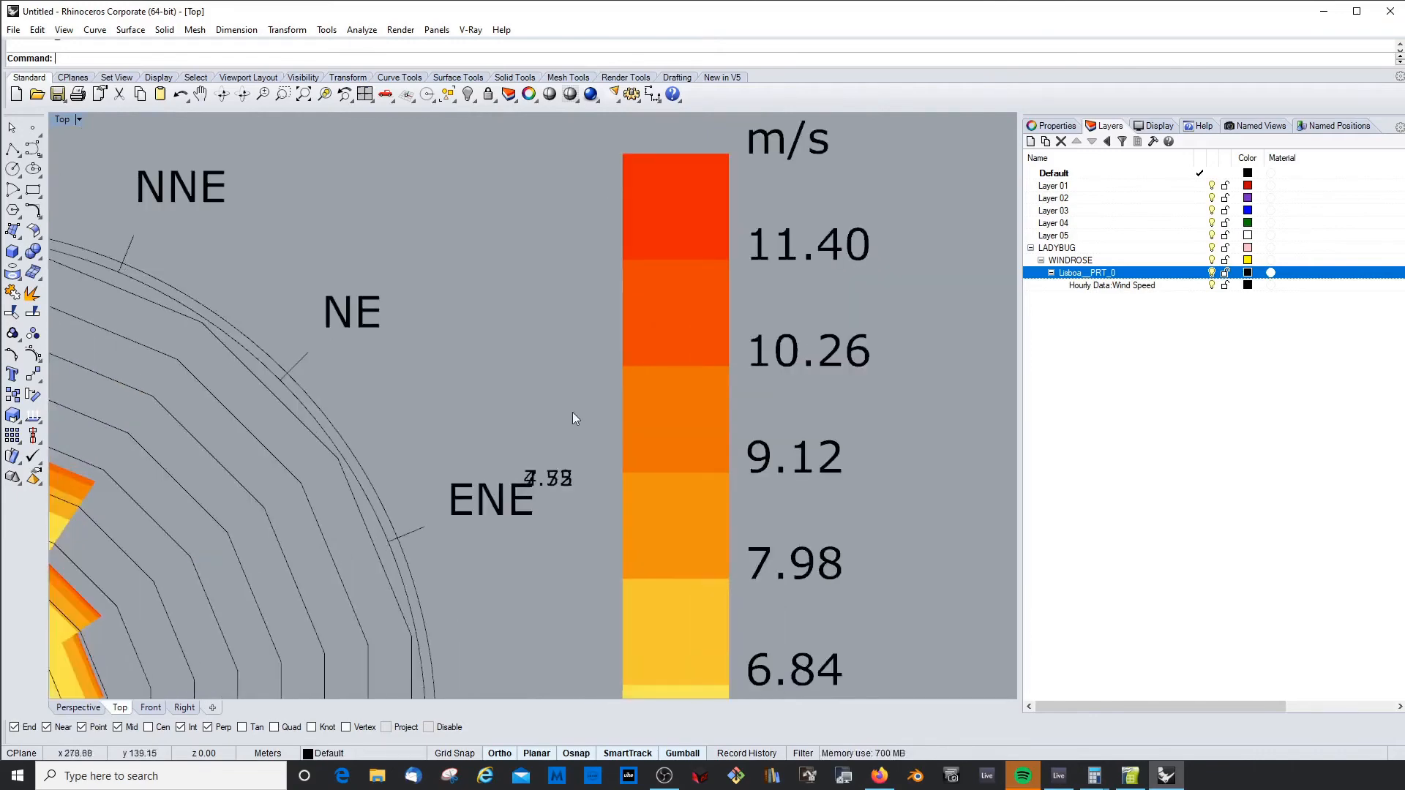
click(521, 479)
scroll(483, 442, down, 6)
key(Delete)
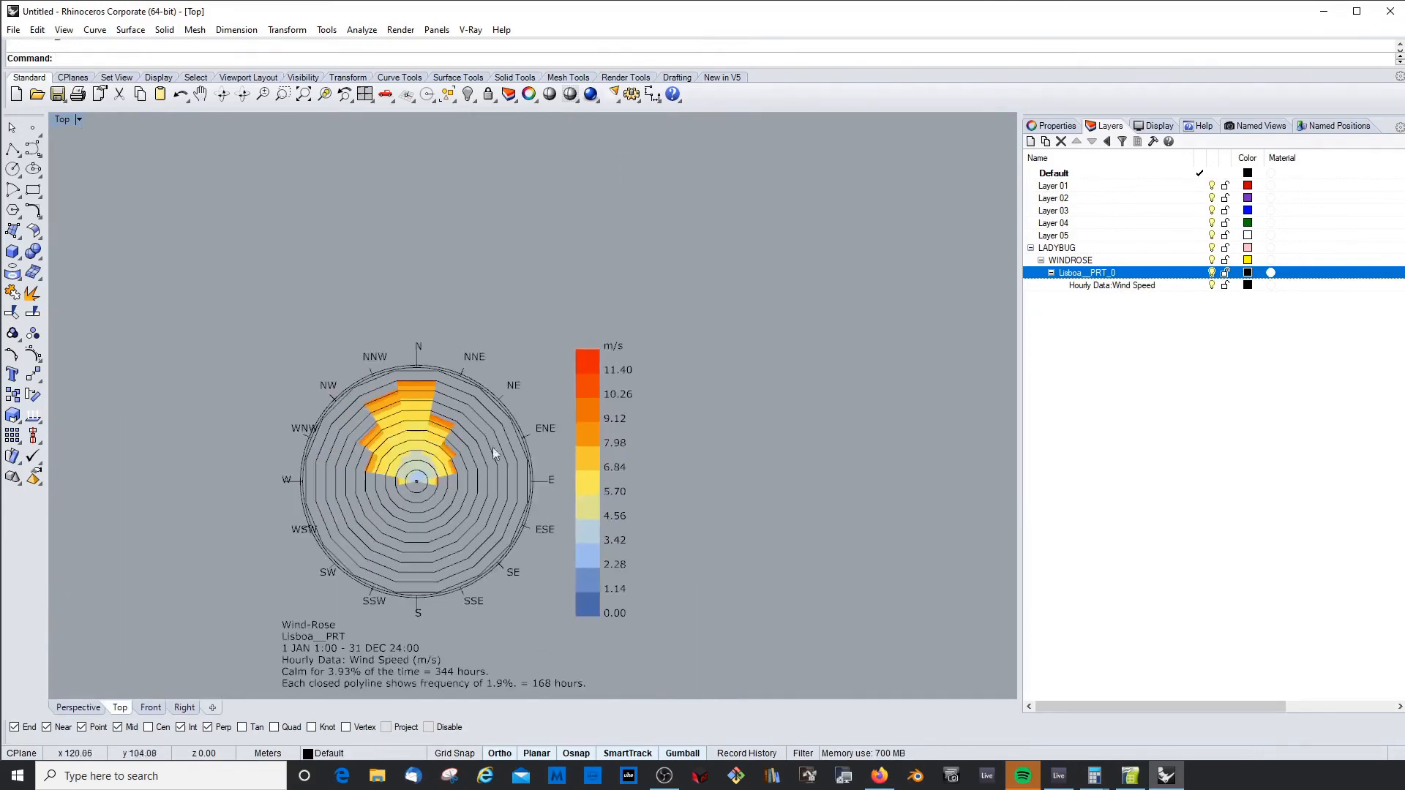
Hide the LADYBUG layer and switch to the Grasshopper definition
scroll(505, 425, up, 2)
scroll(527, 391, down, 4)
right_drag(491, 466, 513, 406)
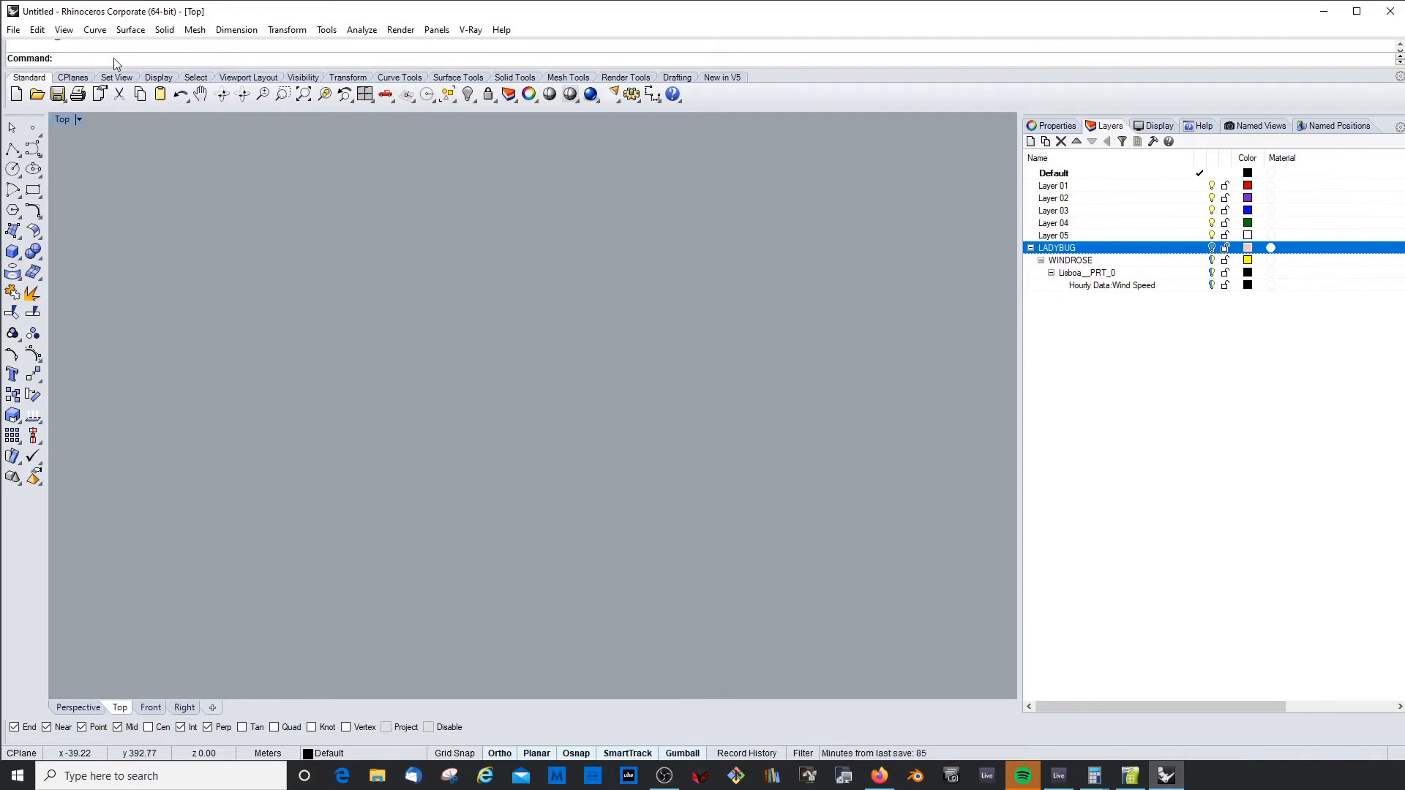
text(Grass)
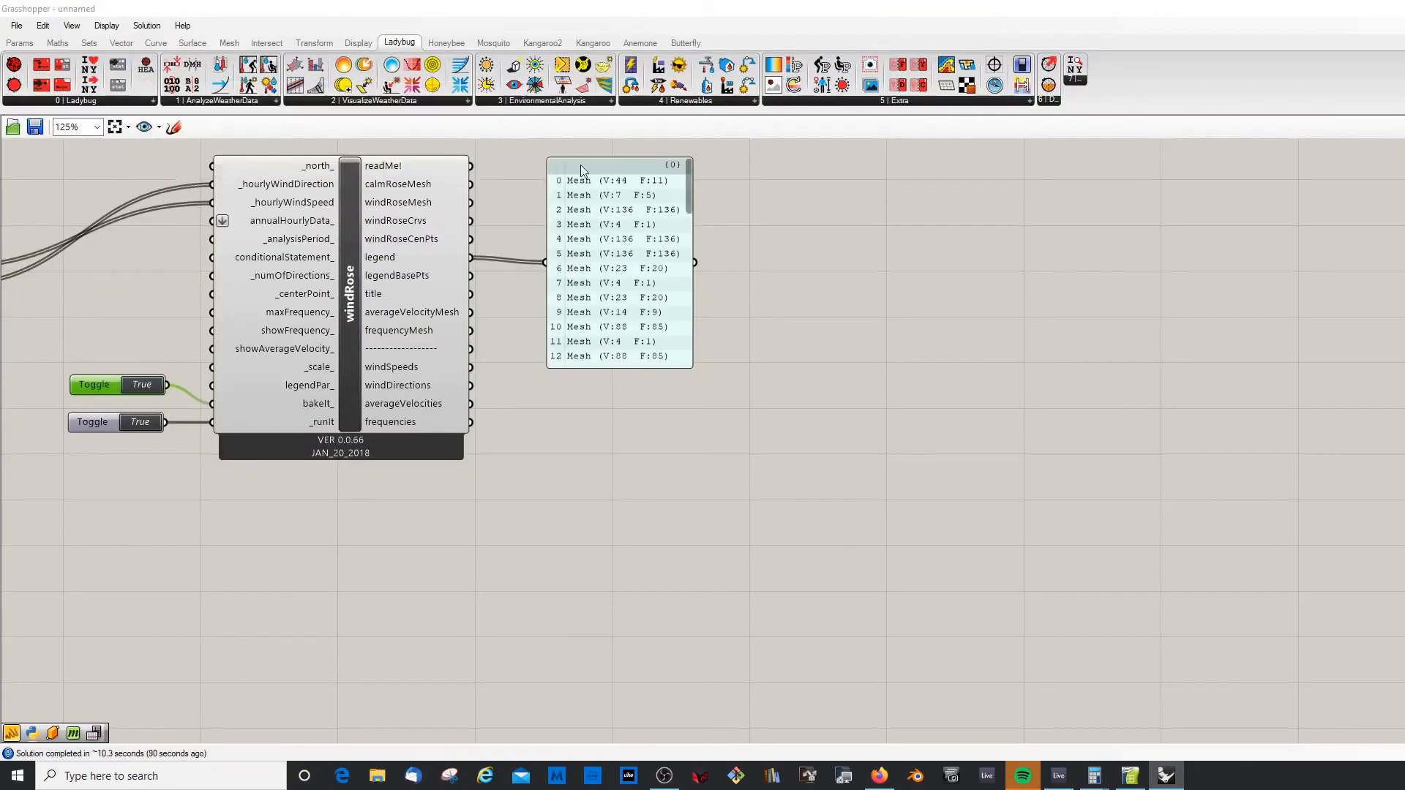
click(1398, 9)
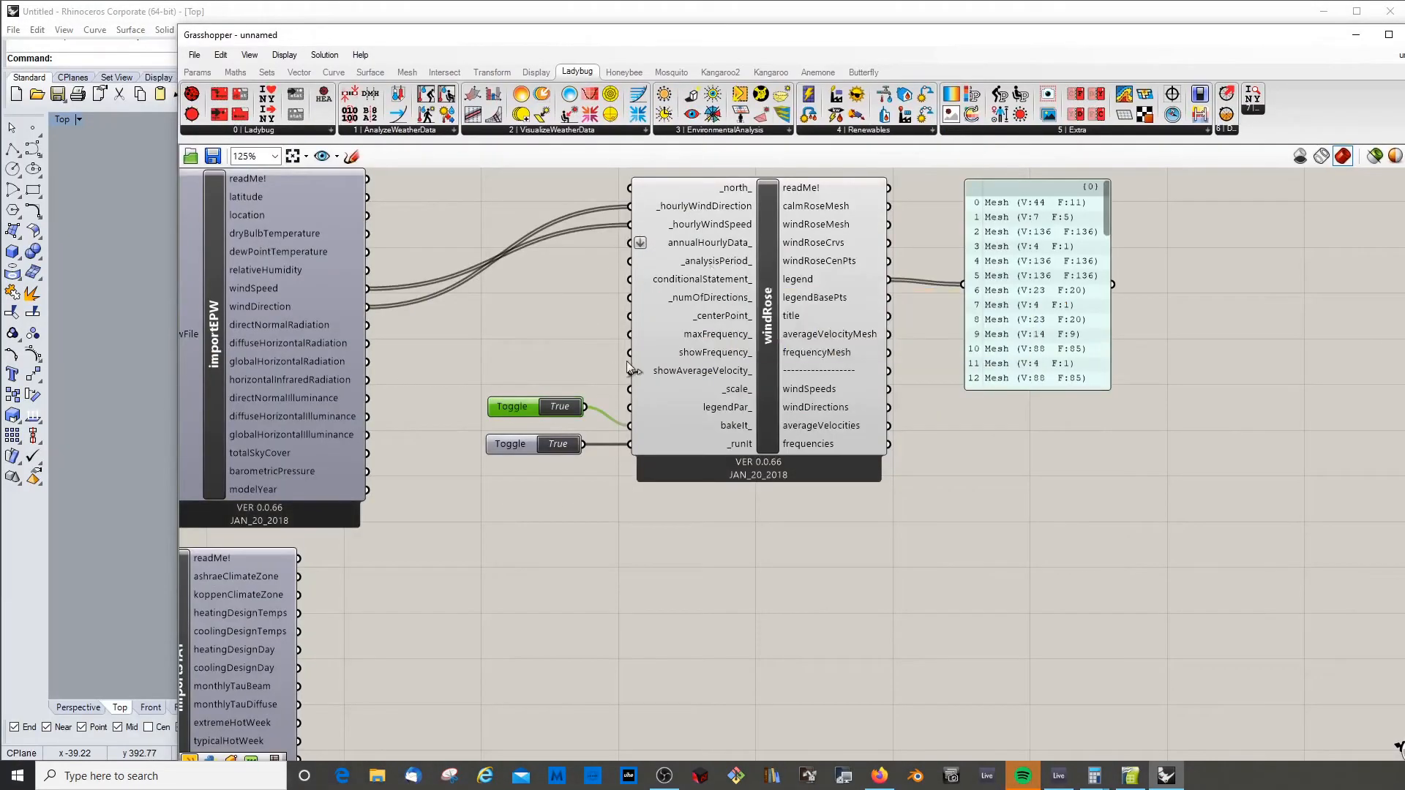
Move the two toggles and the windRose component to free space between them and importEPW
shift+click(519, 441)
drag(519, 440, 490, 526)
drag(761, 417, 775, 459)
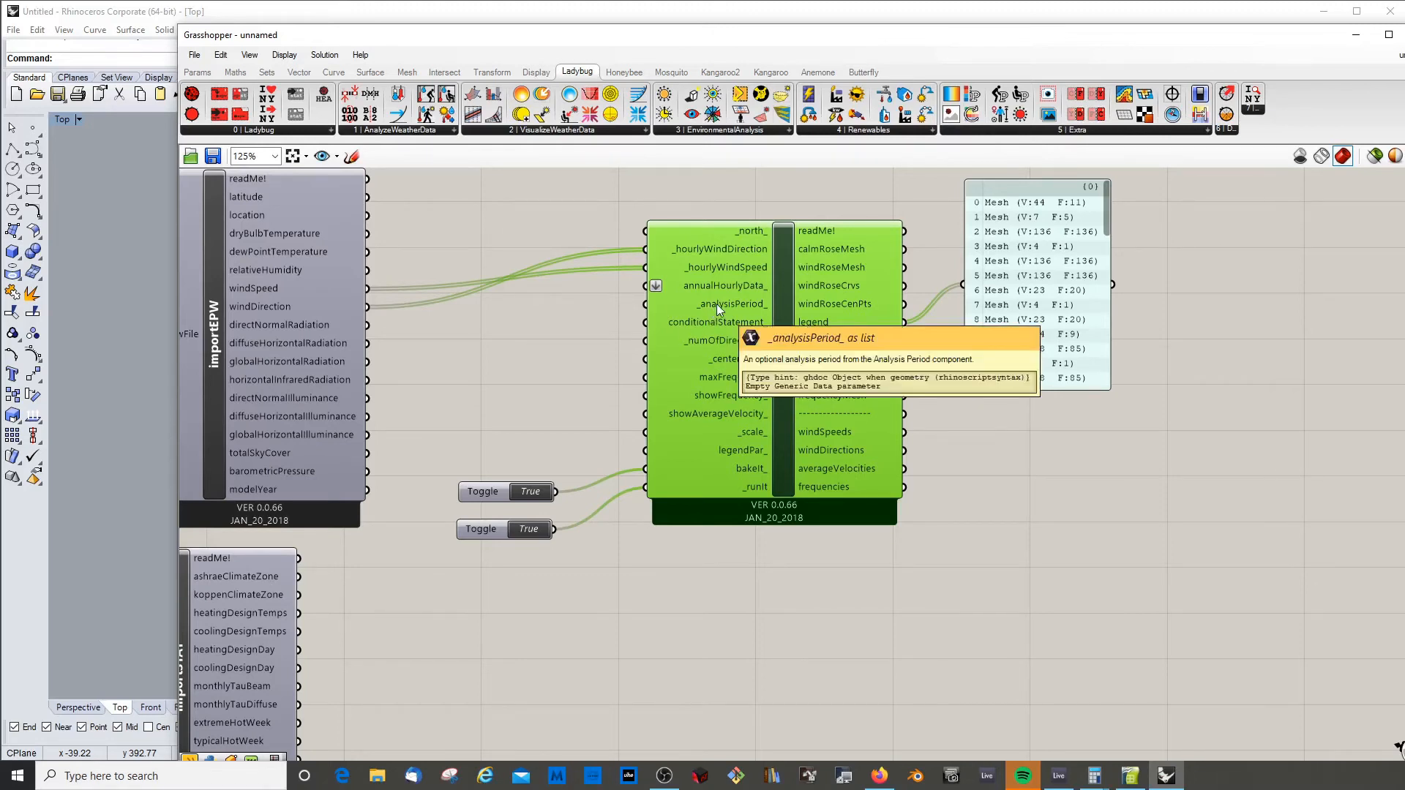
Add a Ladybug Analysis Period component and connect its analysisPeriod output to the _analysisPeriod_ input of windRose
double_click(502, 347)
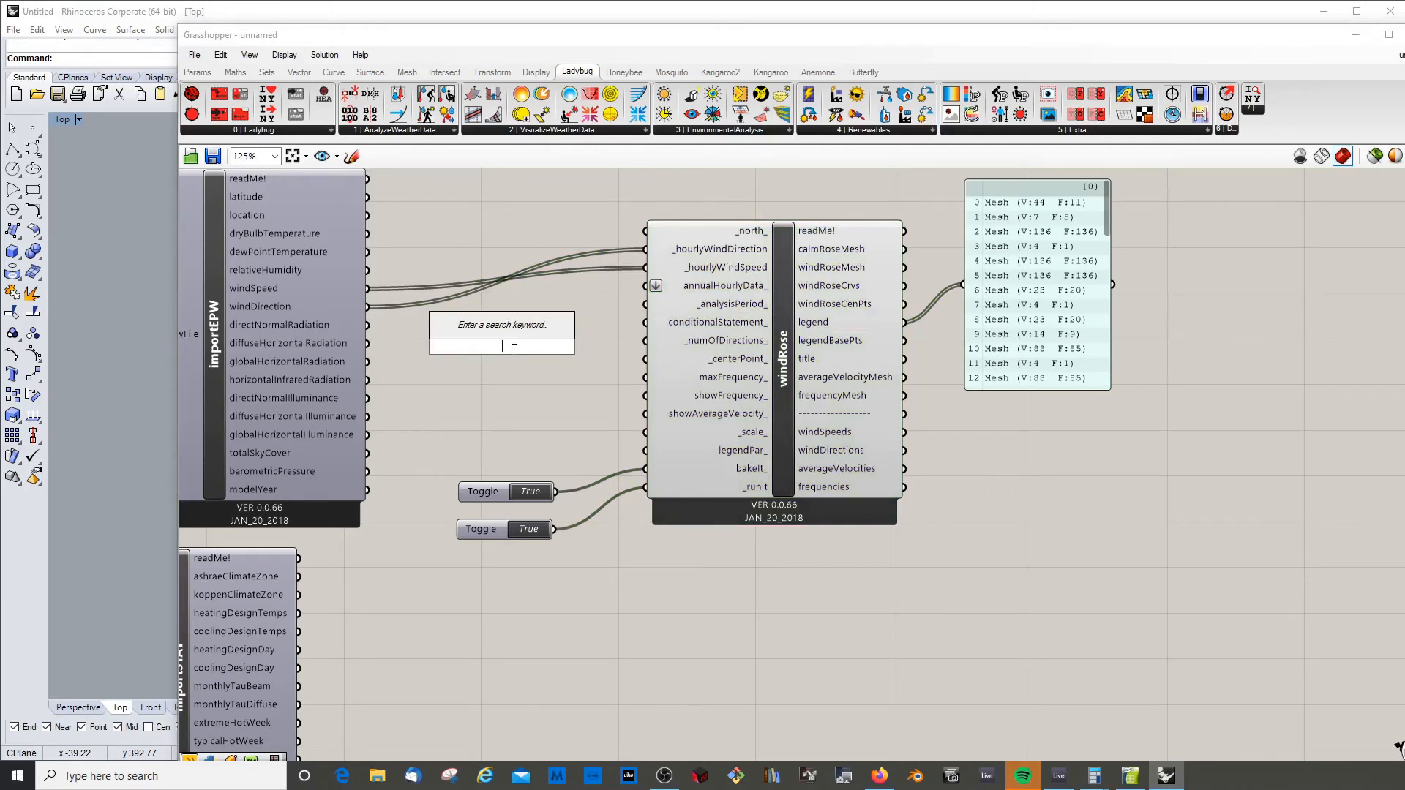
text(period)
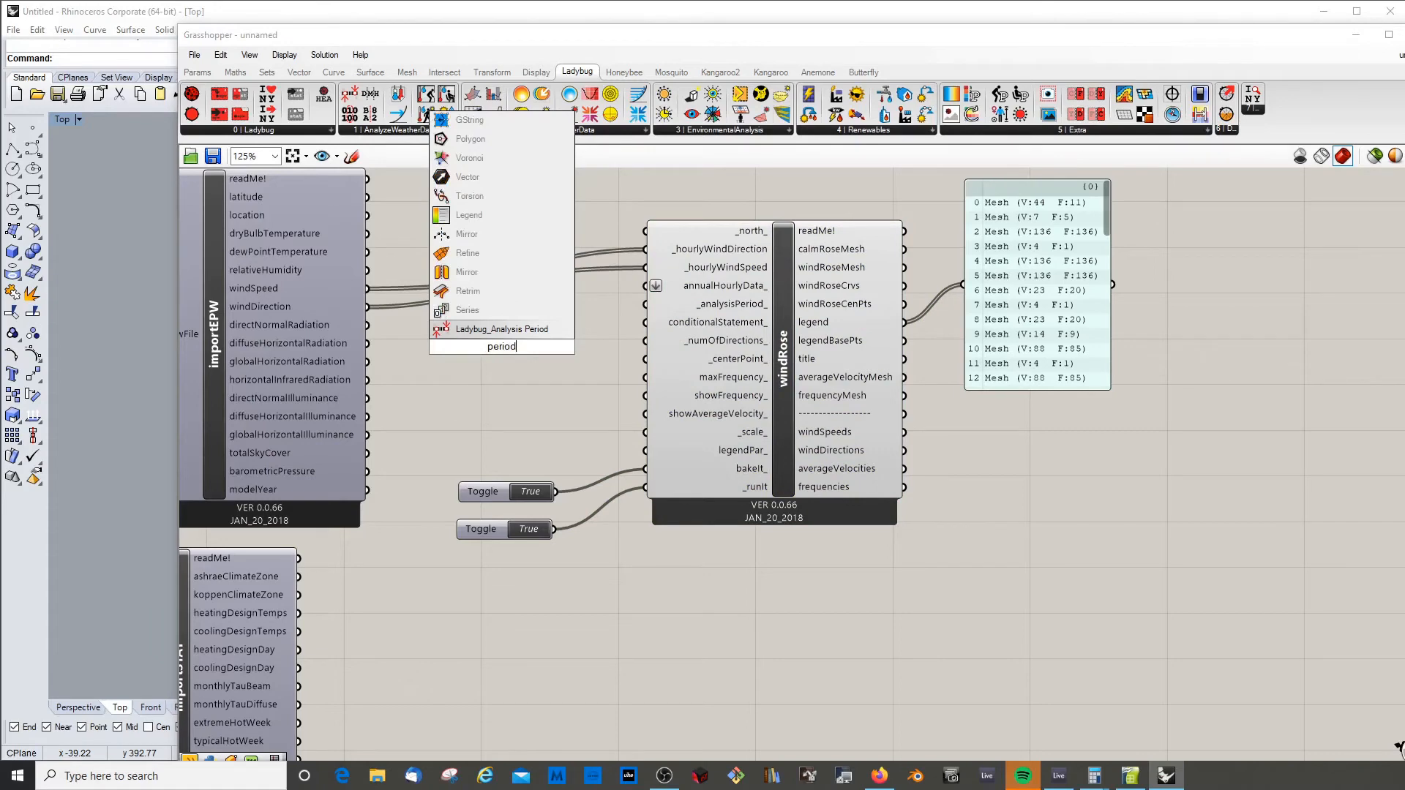
click(515, 330)
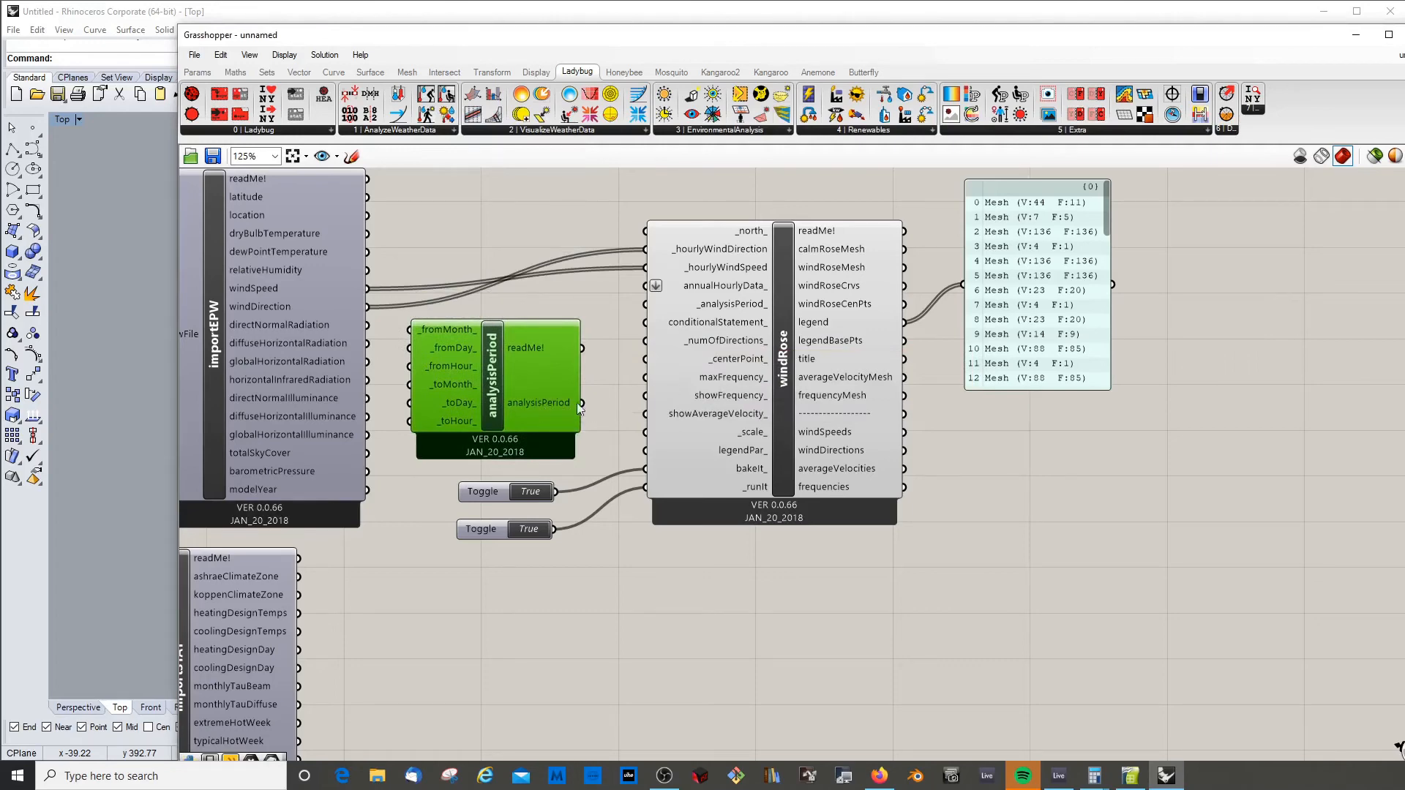
drag(580, 403, 647, 305)
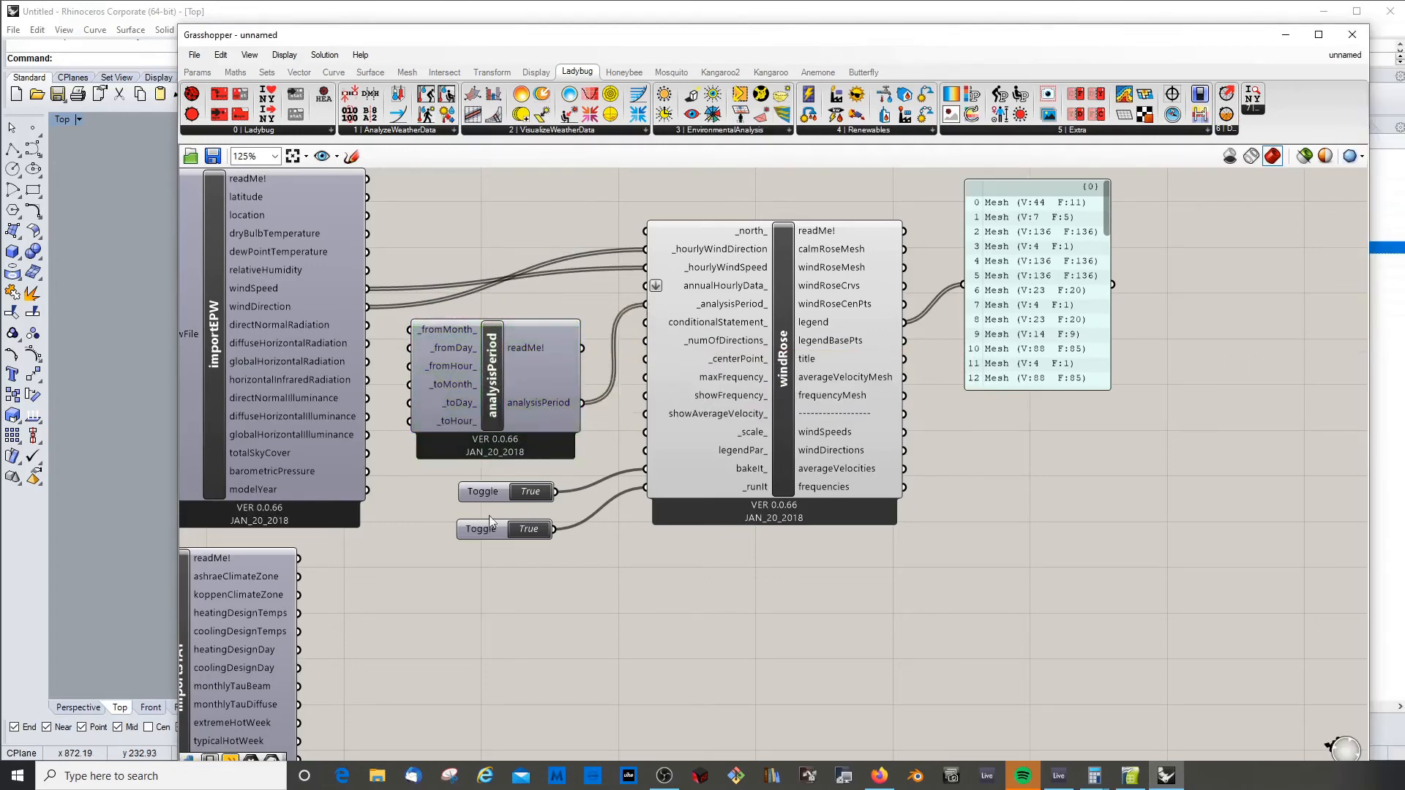
Move the _runIt toggle up under the bakeIt_ toggle and shift the analysisPeriod component closer to windRose
scroll(489, 515, down, 1)
scroll(519, 372, up, 1)
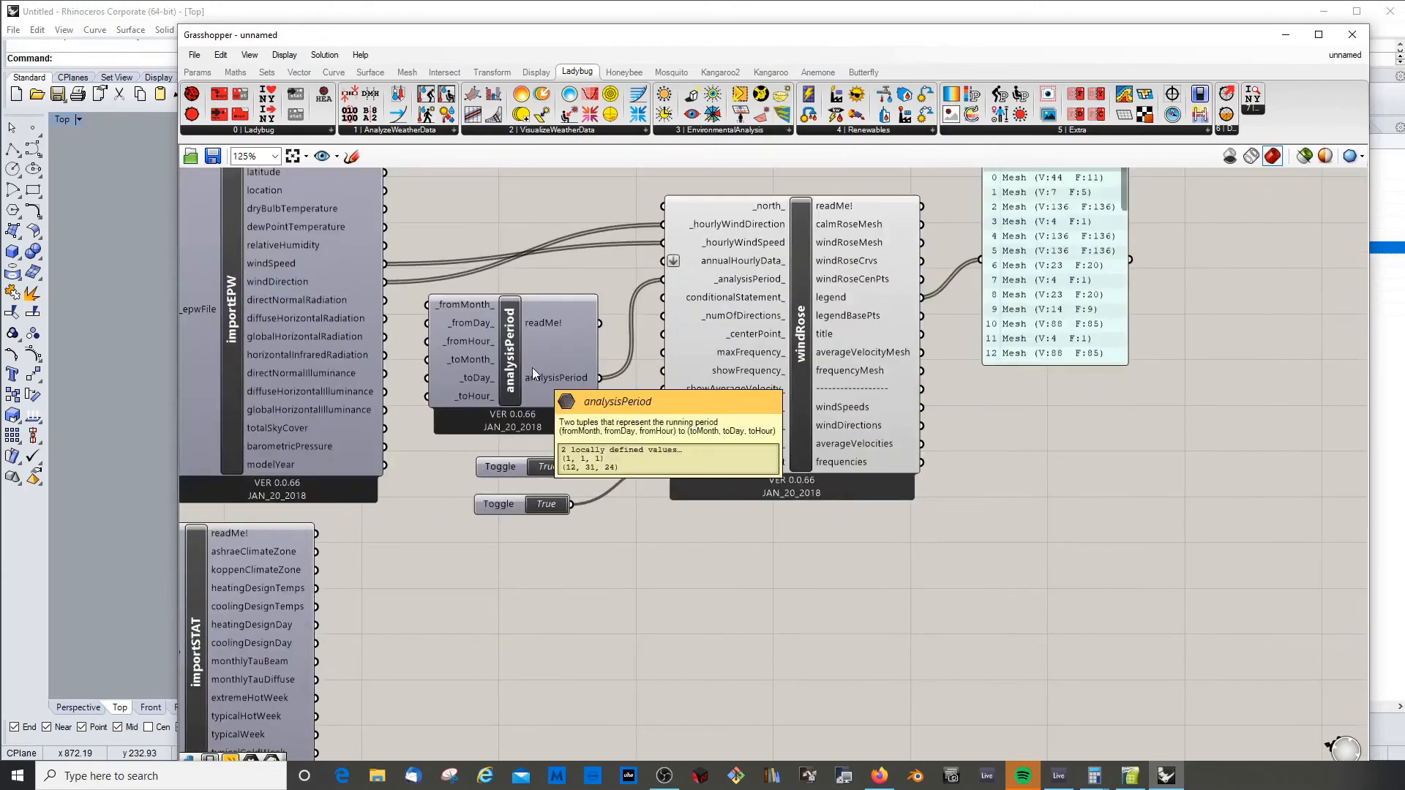
drag(507, 498, 508, 489)
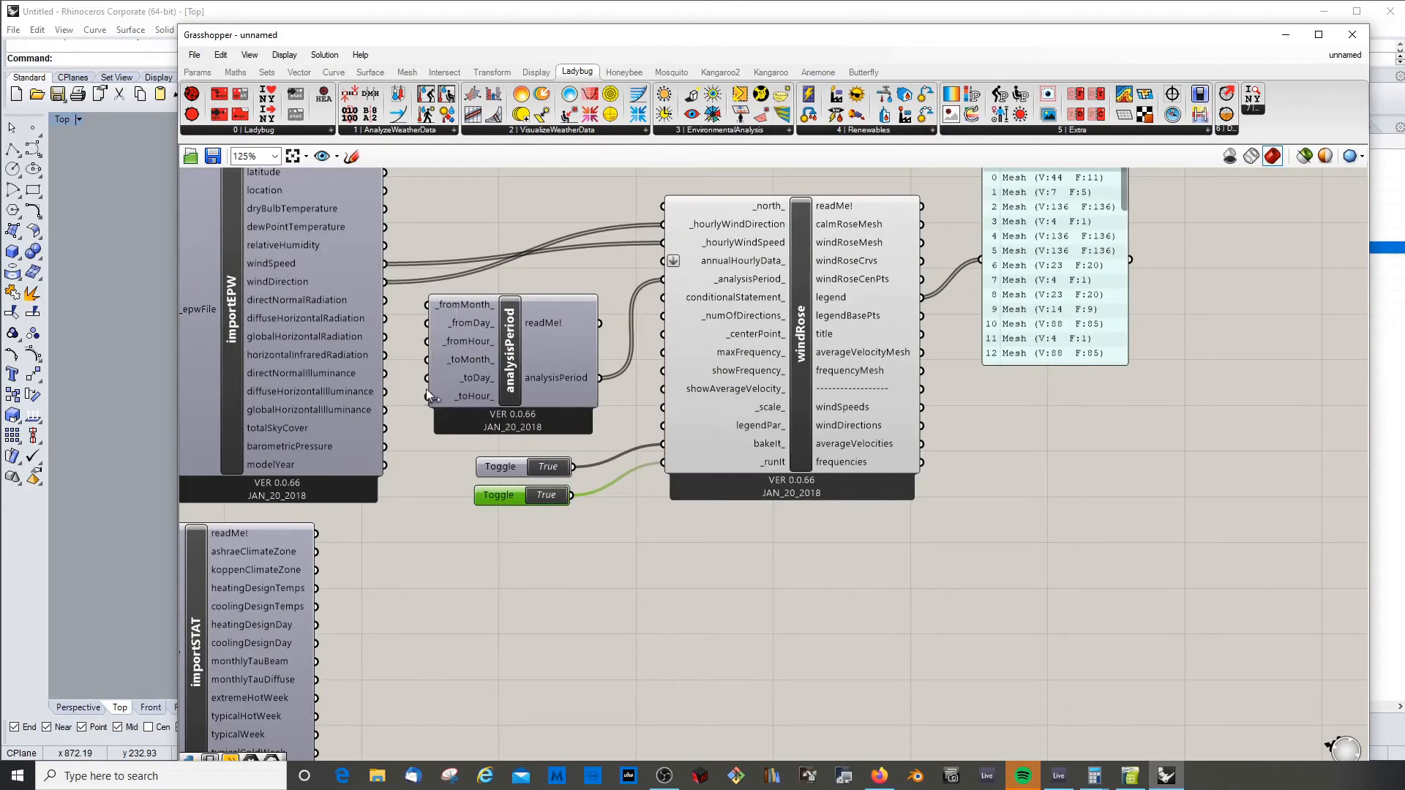
drag(497, 335, 517, 336)
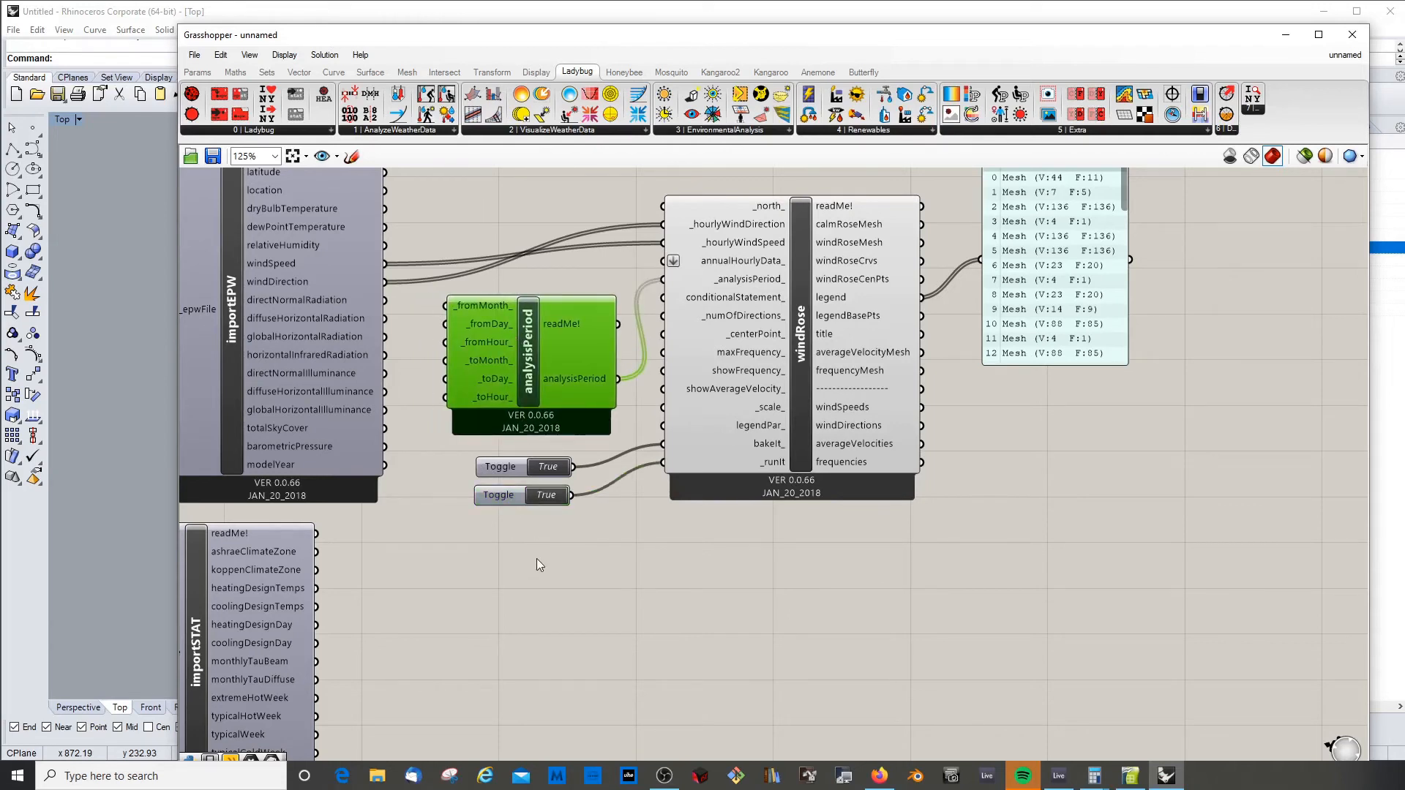
middle_click(538, 559)
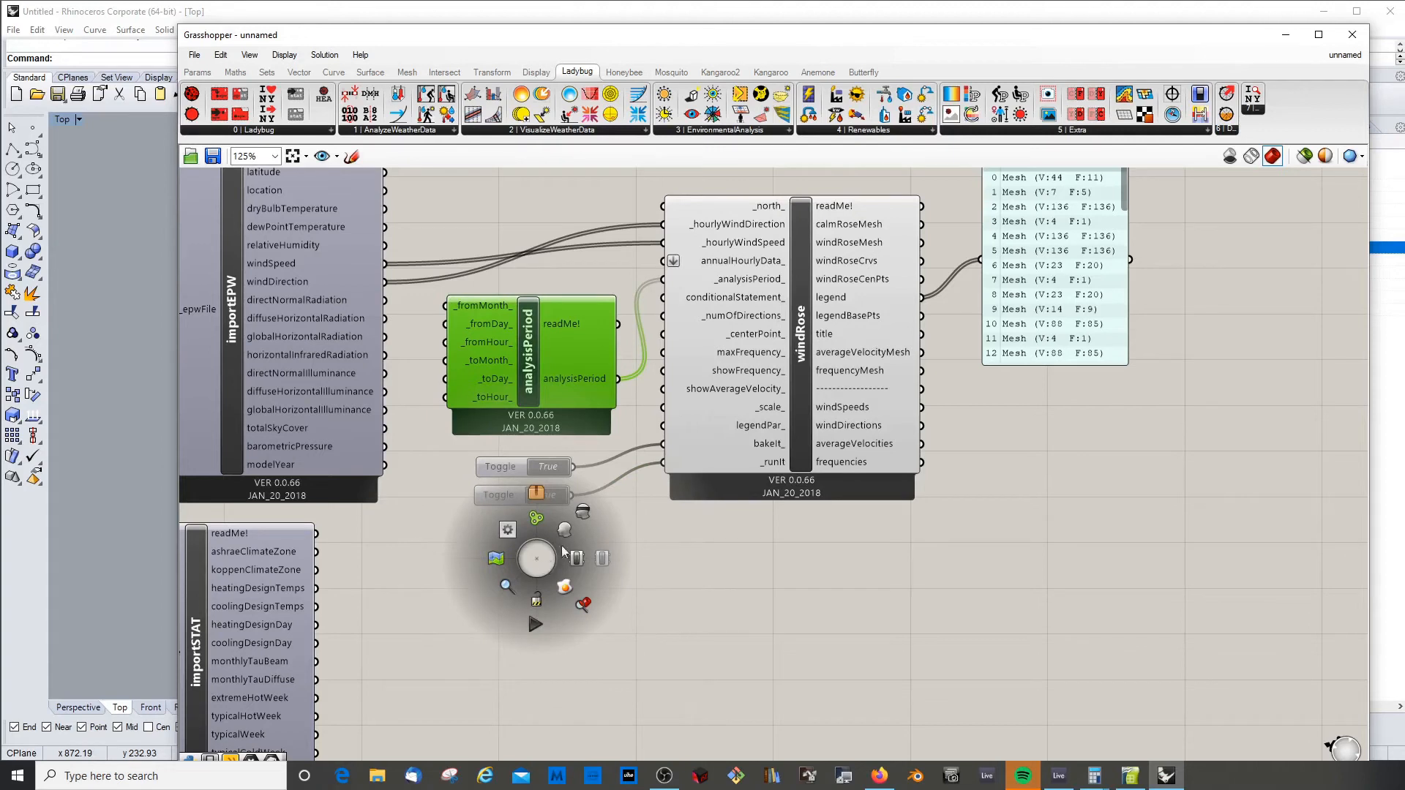
click(536, 601)
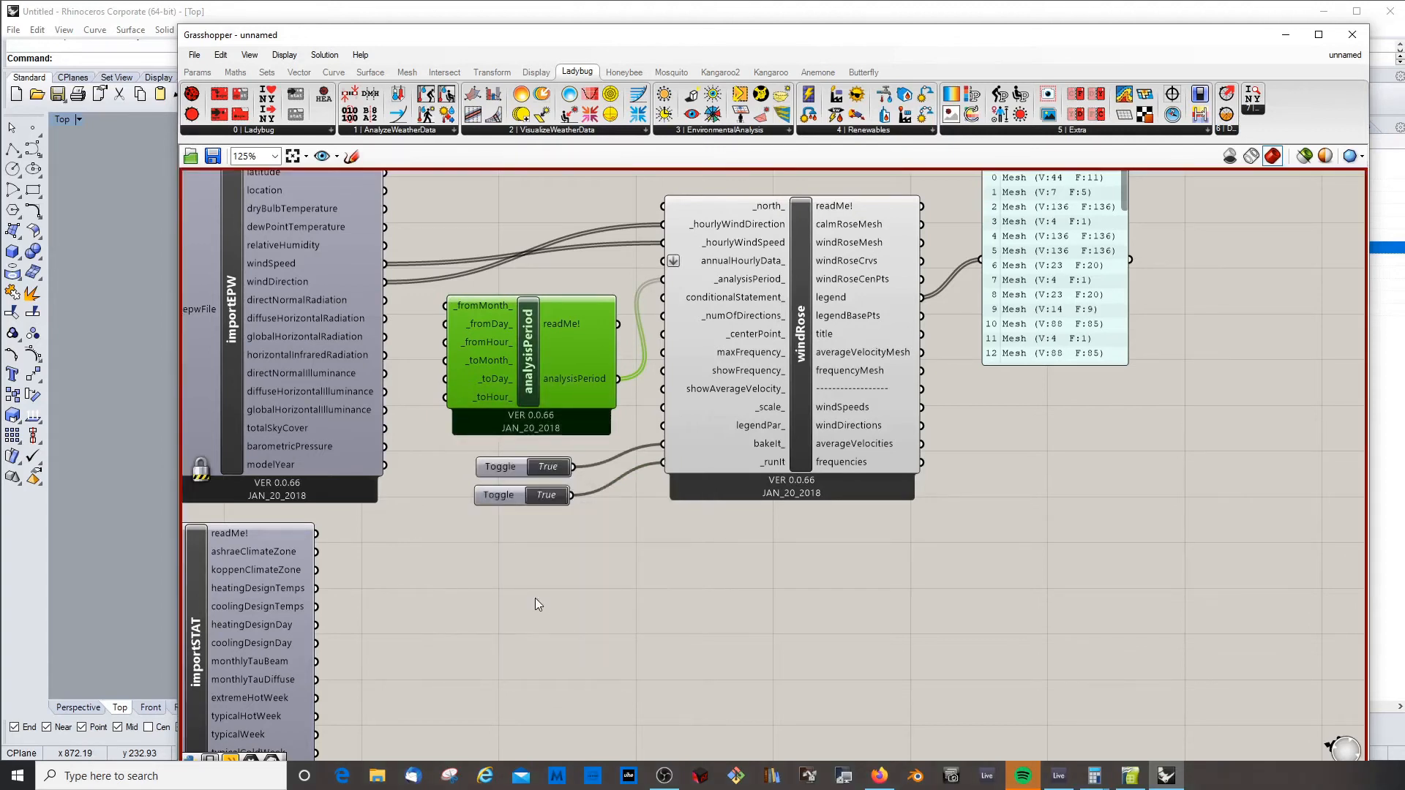
middle_click(650, 622)
click(650, 662)
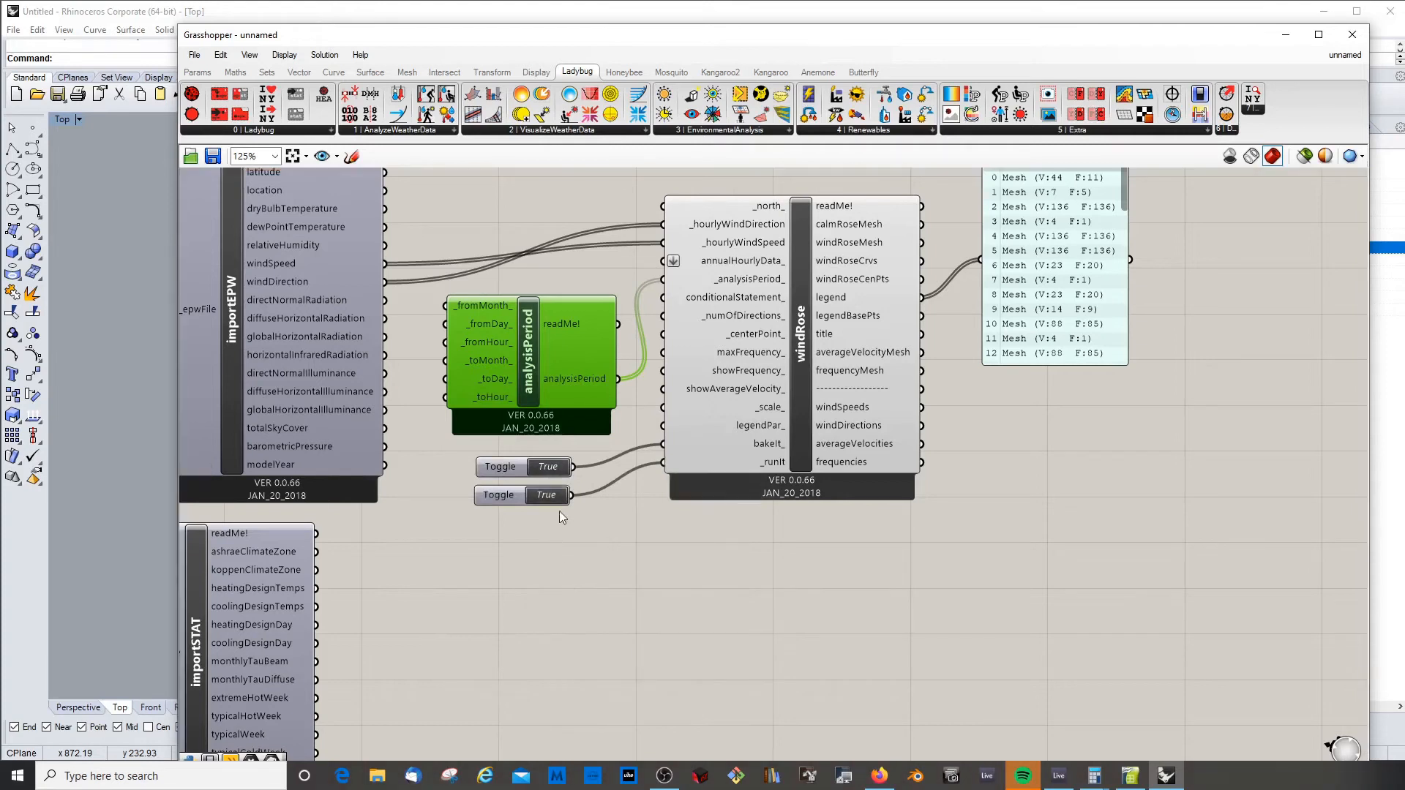
Set the _runIt and bakeIt_ toggles of windRose to False and return to Rhino
double_click(548, 495)
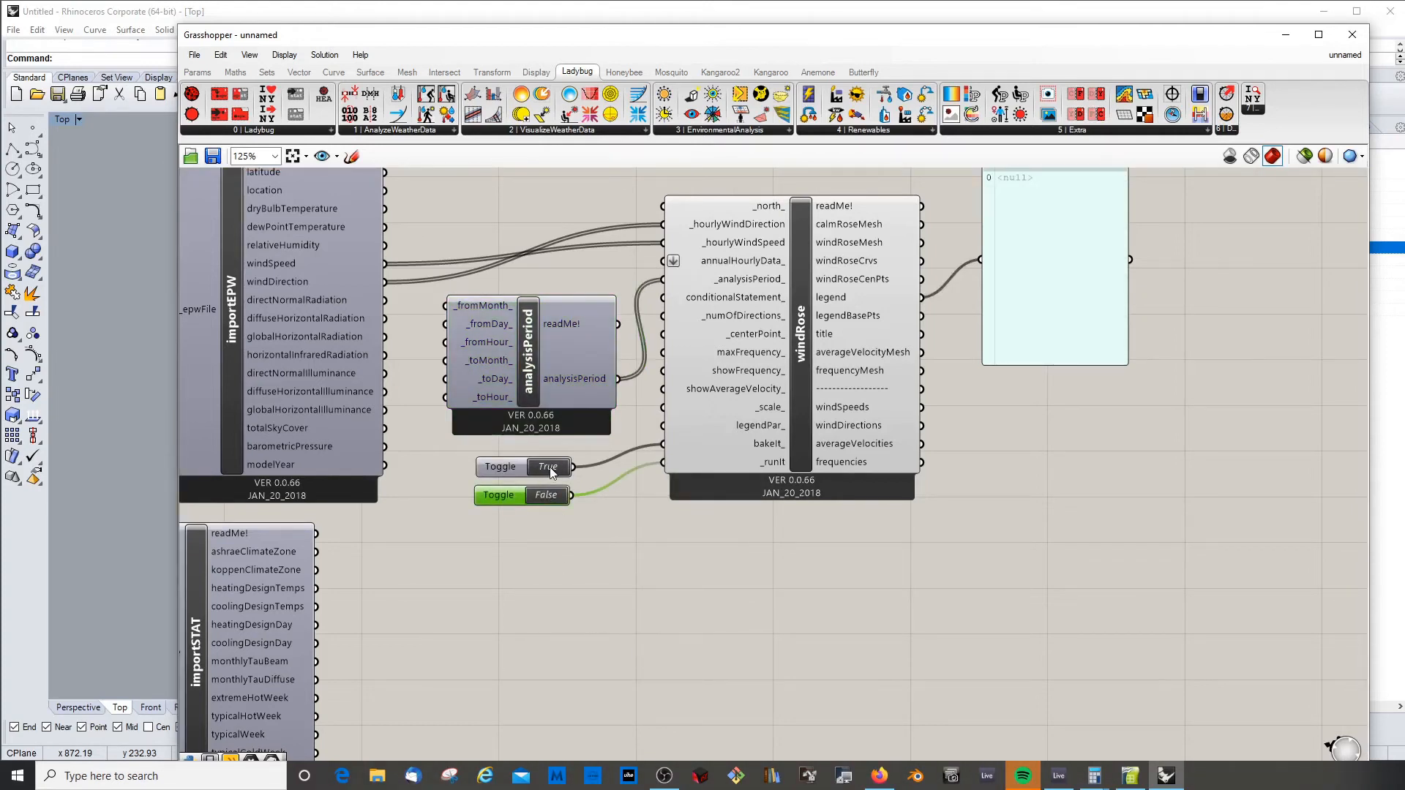
click(1286, 35)
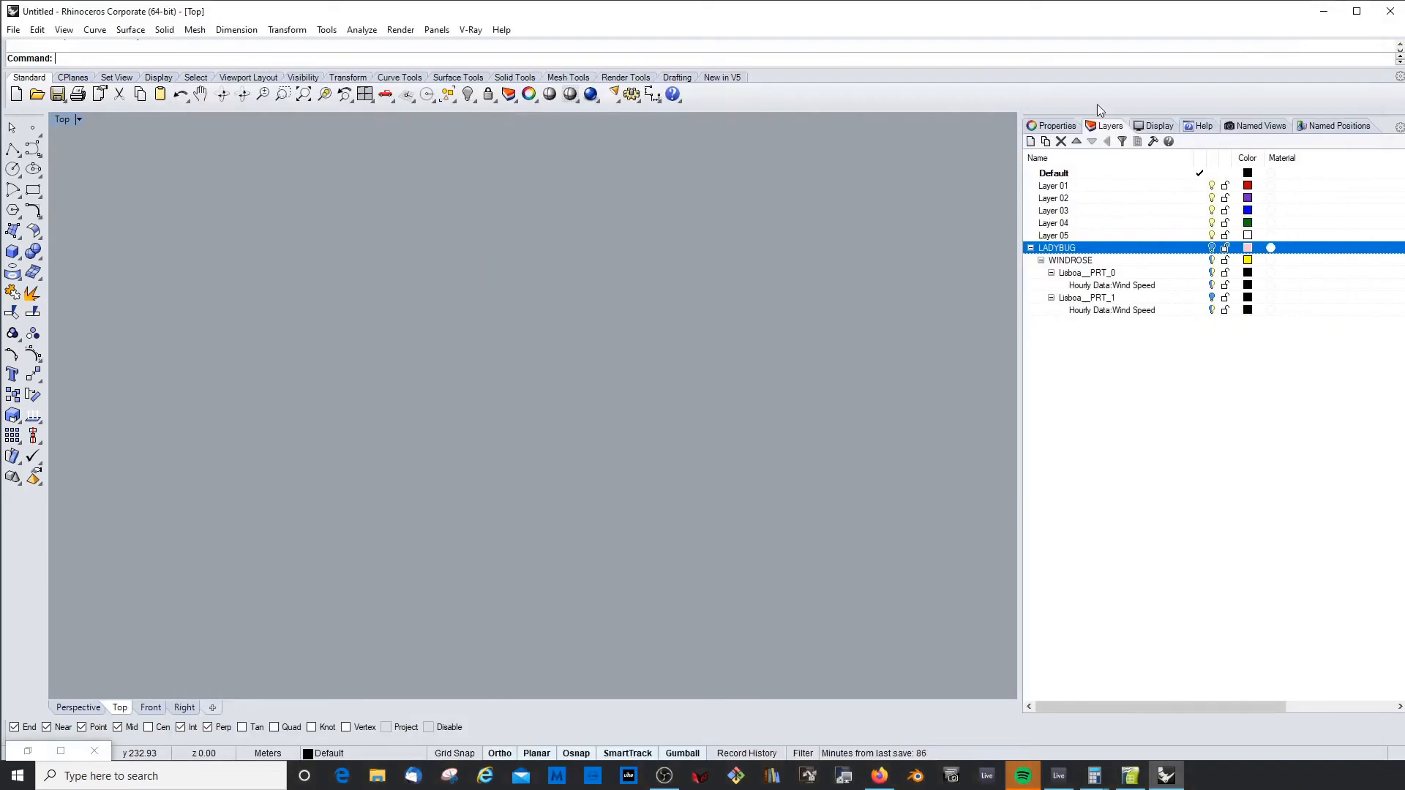
Show the LADYBUG and Lisboa__PRT_1 layers, and hide the Lisboa__PRT_0 layer
click(1212, 298)
click(1212, 248)
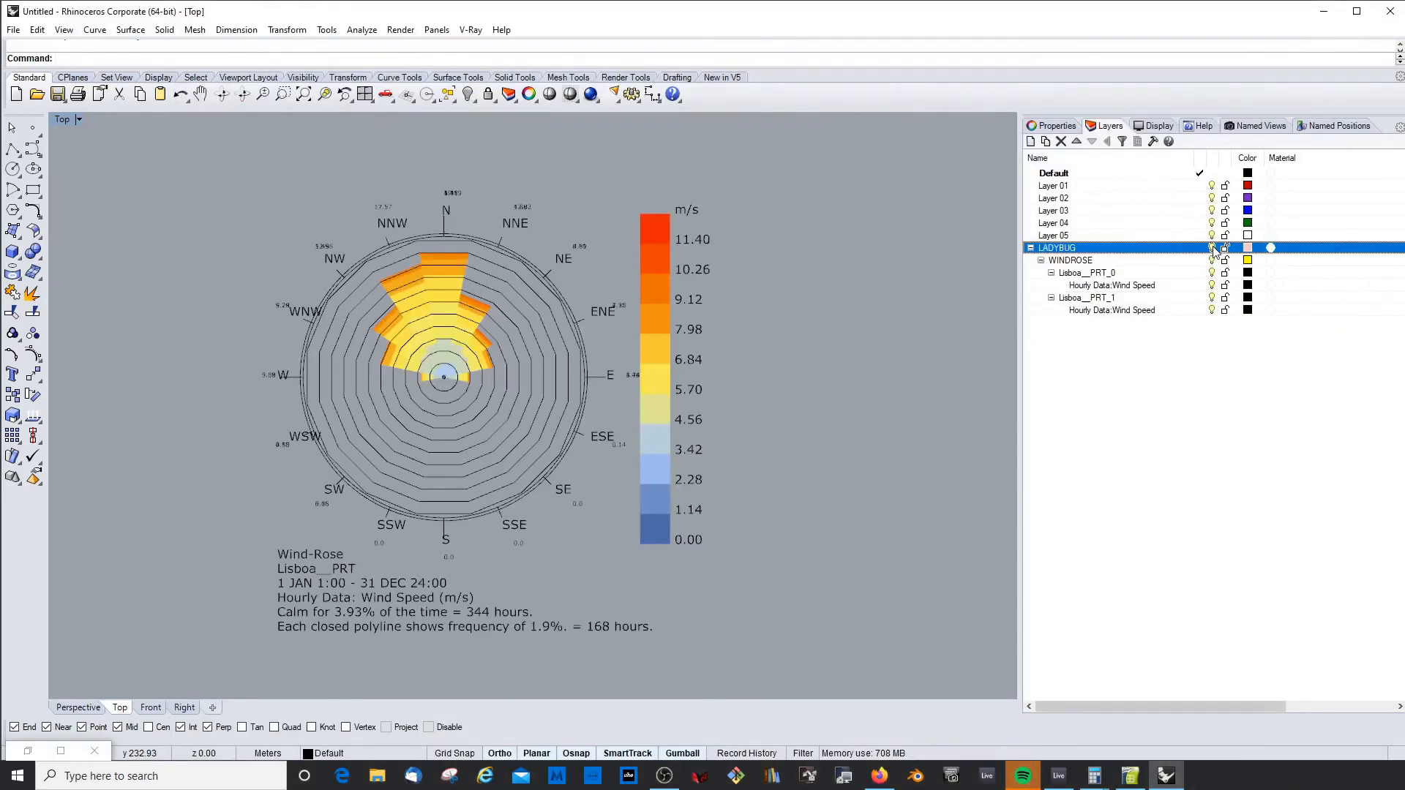
click(1220, 274)
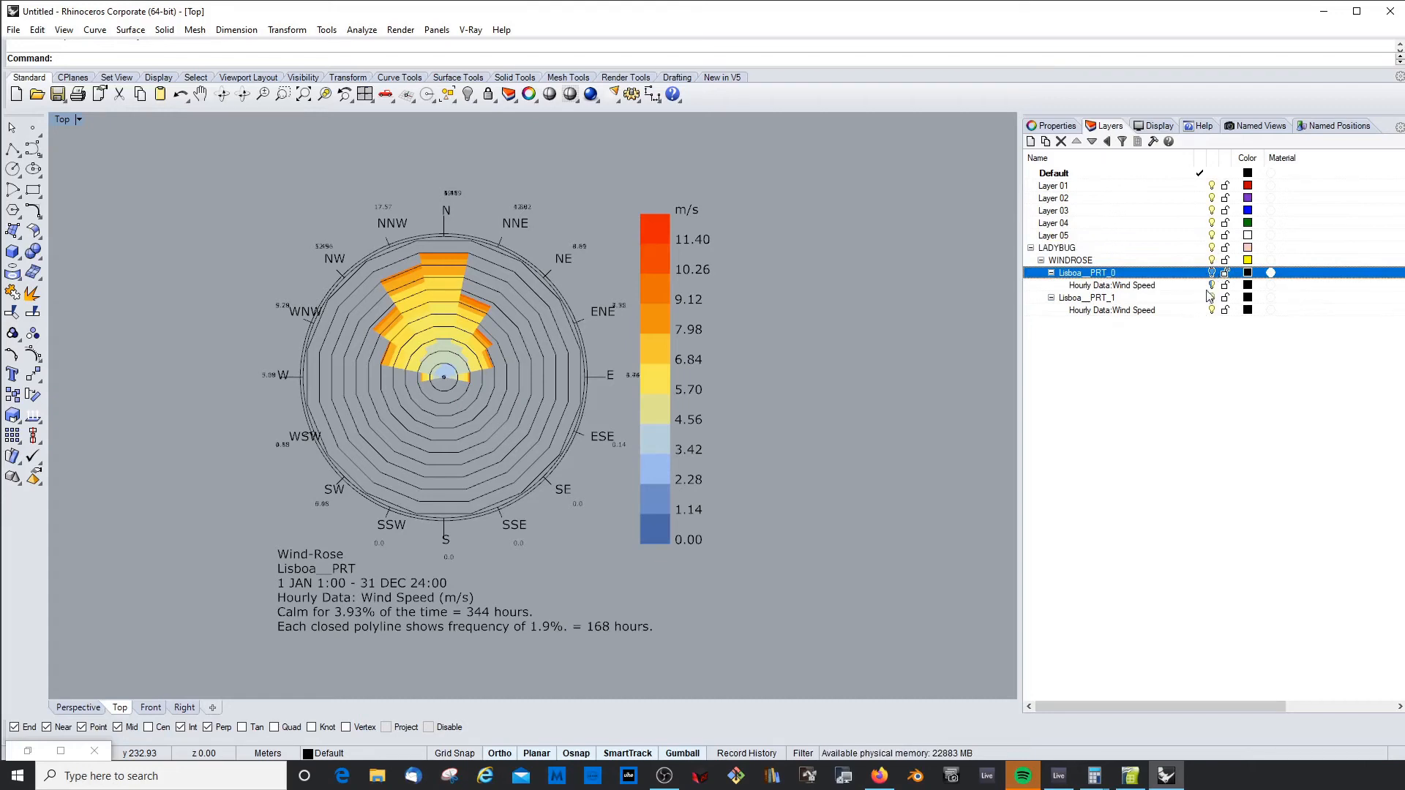
Delete the Lisboa__PRT_1 layer with its sublayer and objects, check the Lisboa__PRT_0 wind rose and hide it again
click(1100, 311)
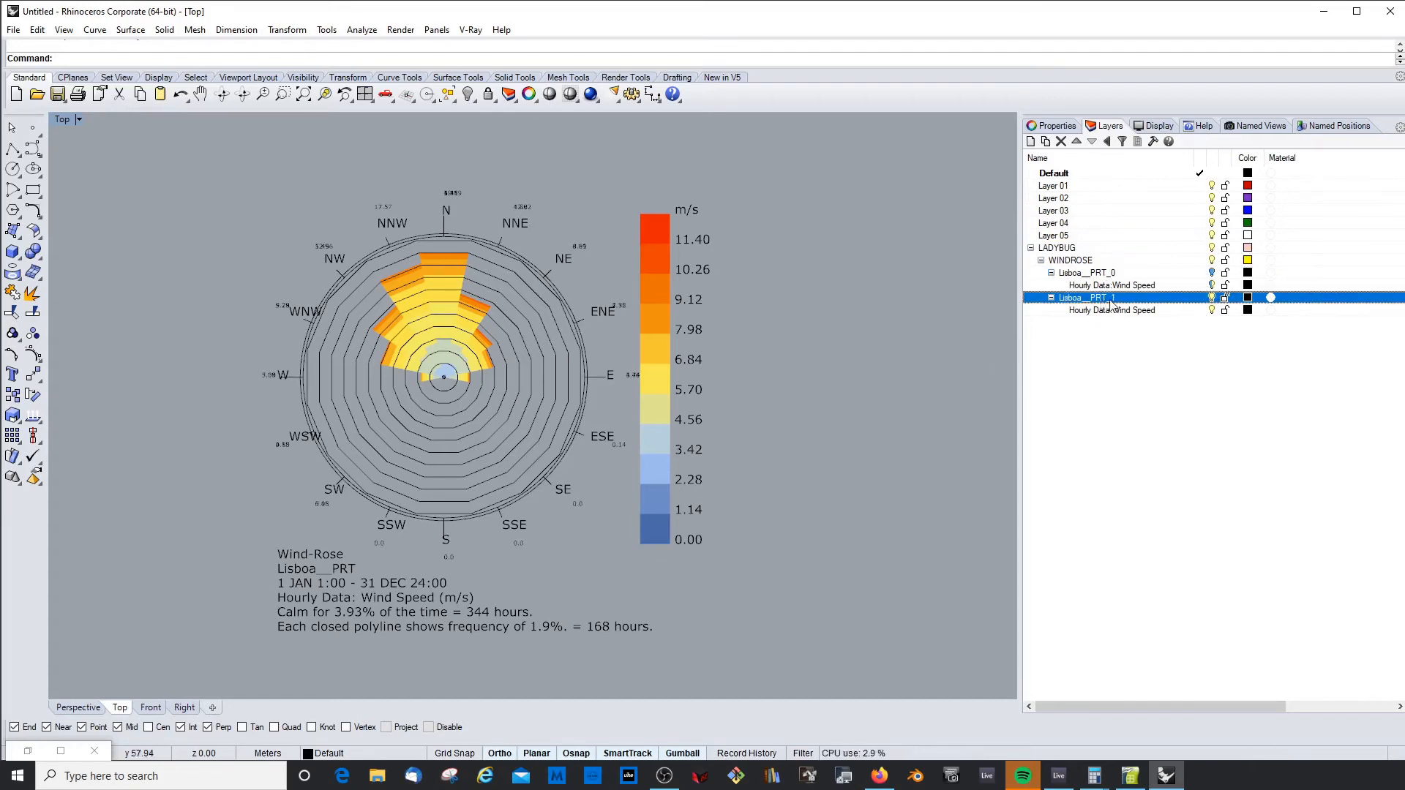
right_click(1107, 309)
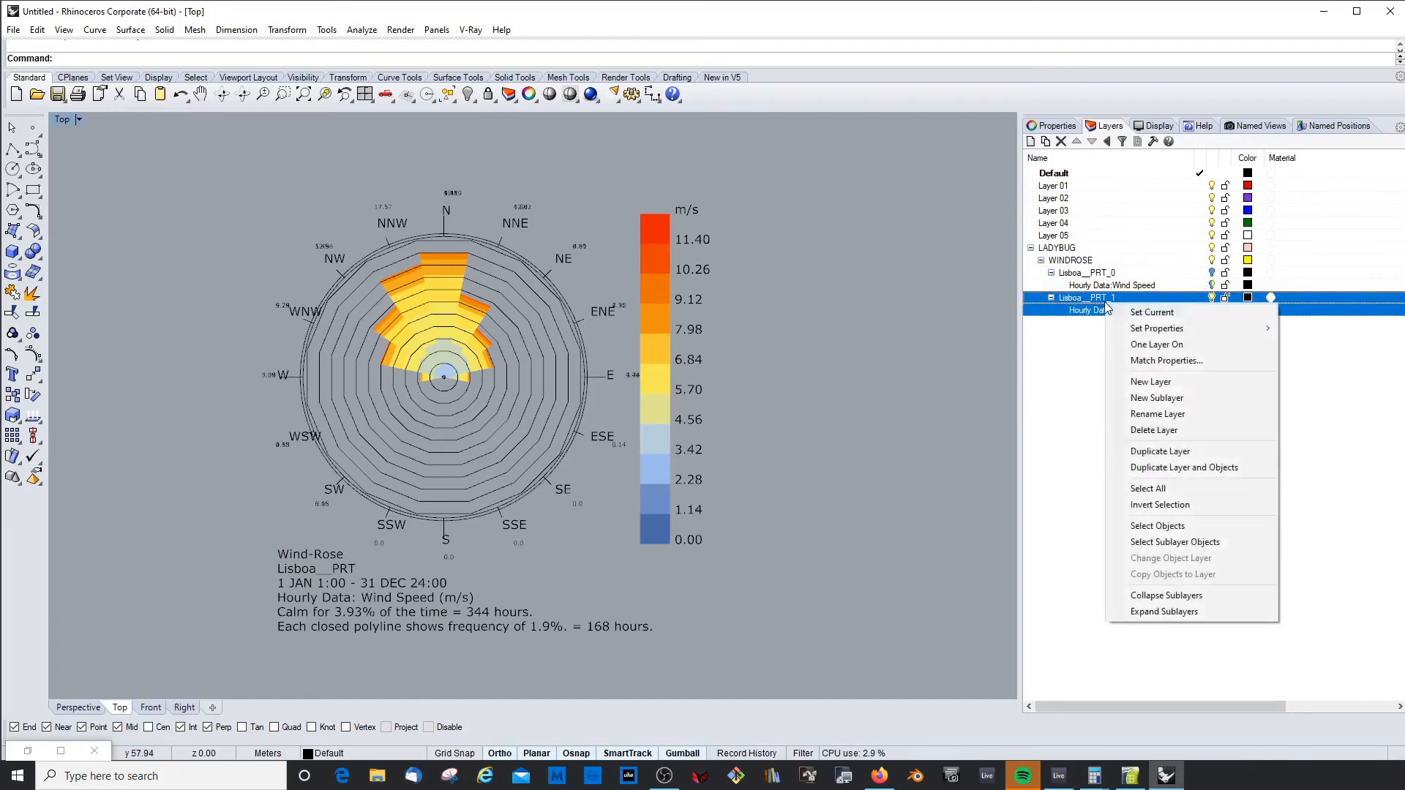
click(1187, 433)
click(674, 421)
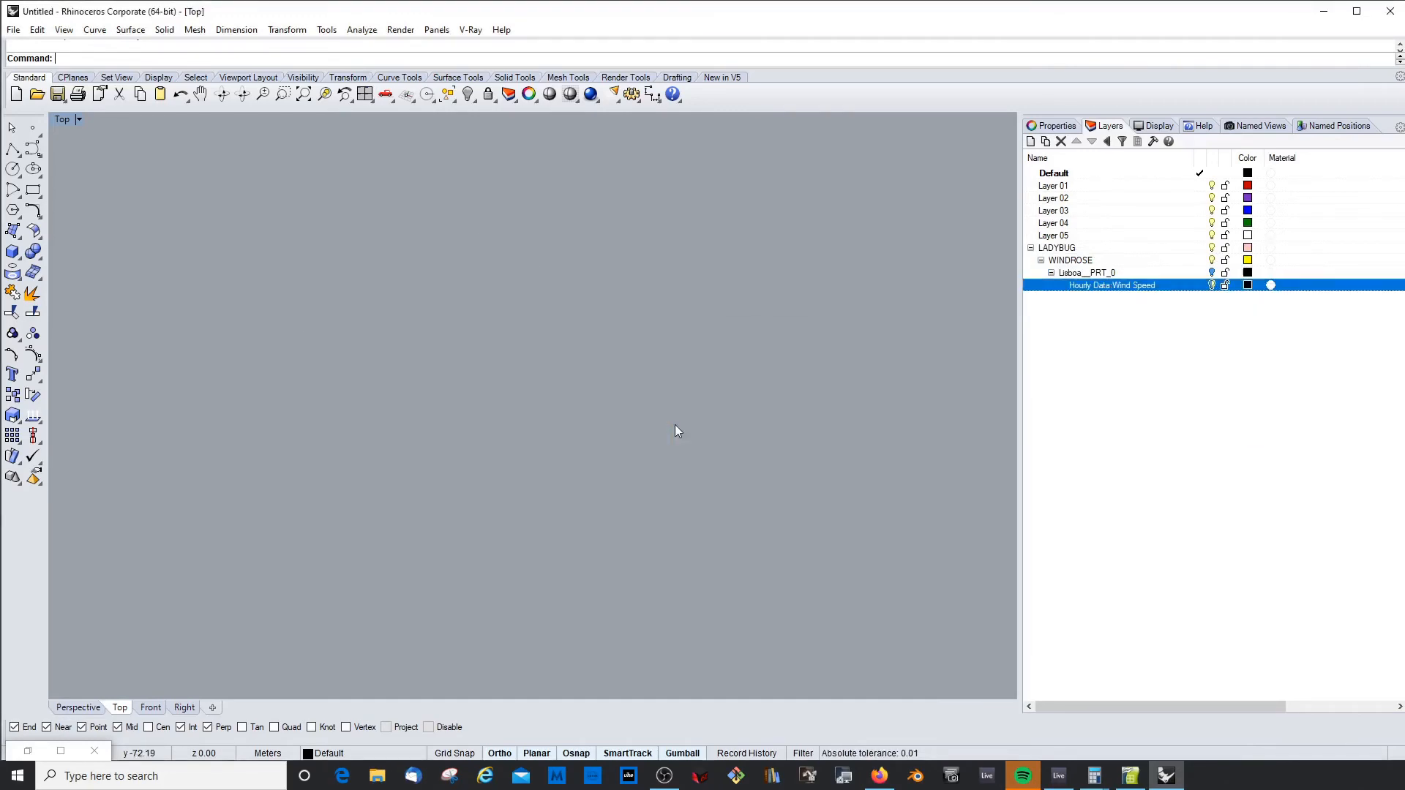
click(1213, 273)
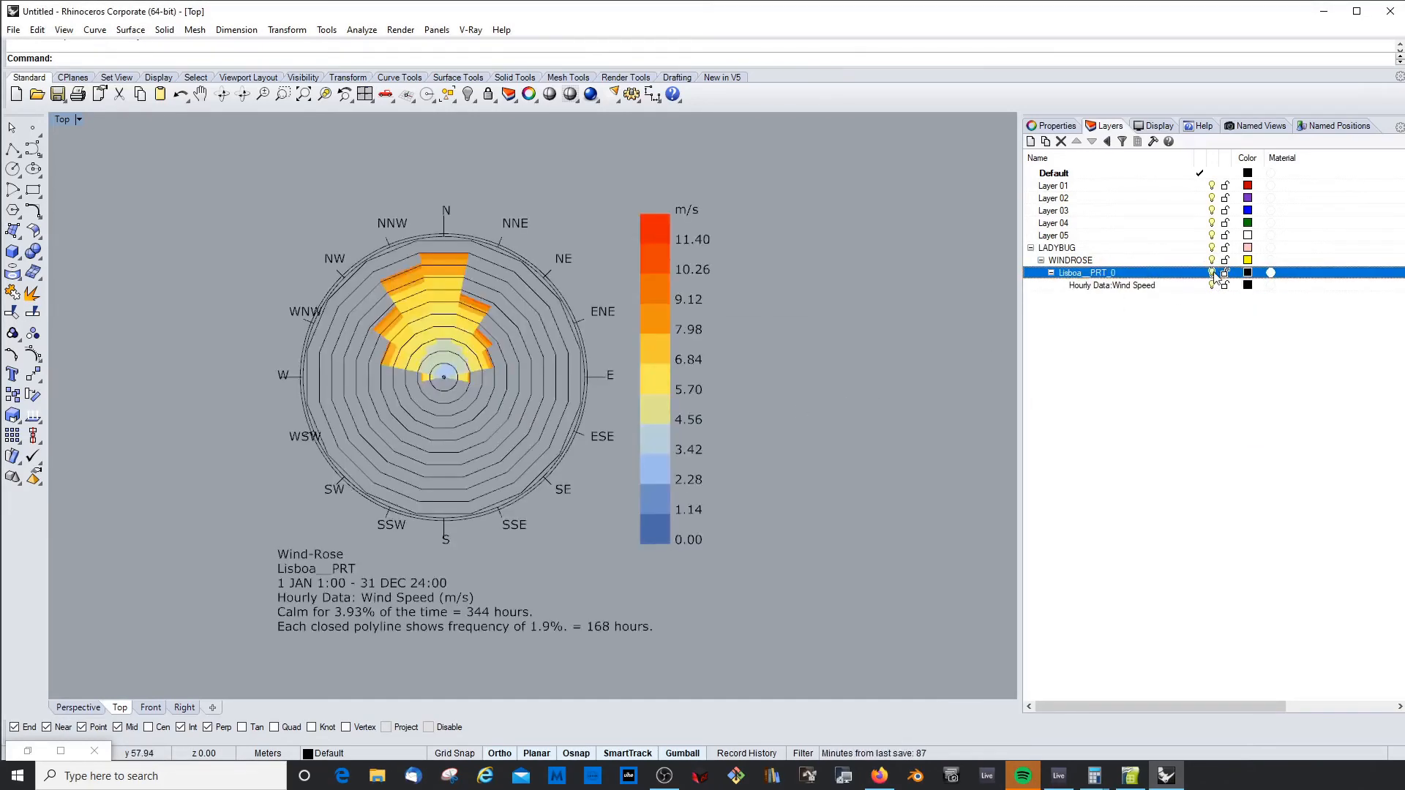
click(1213, 273)
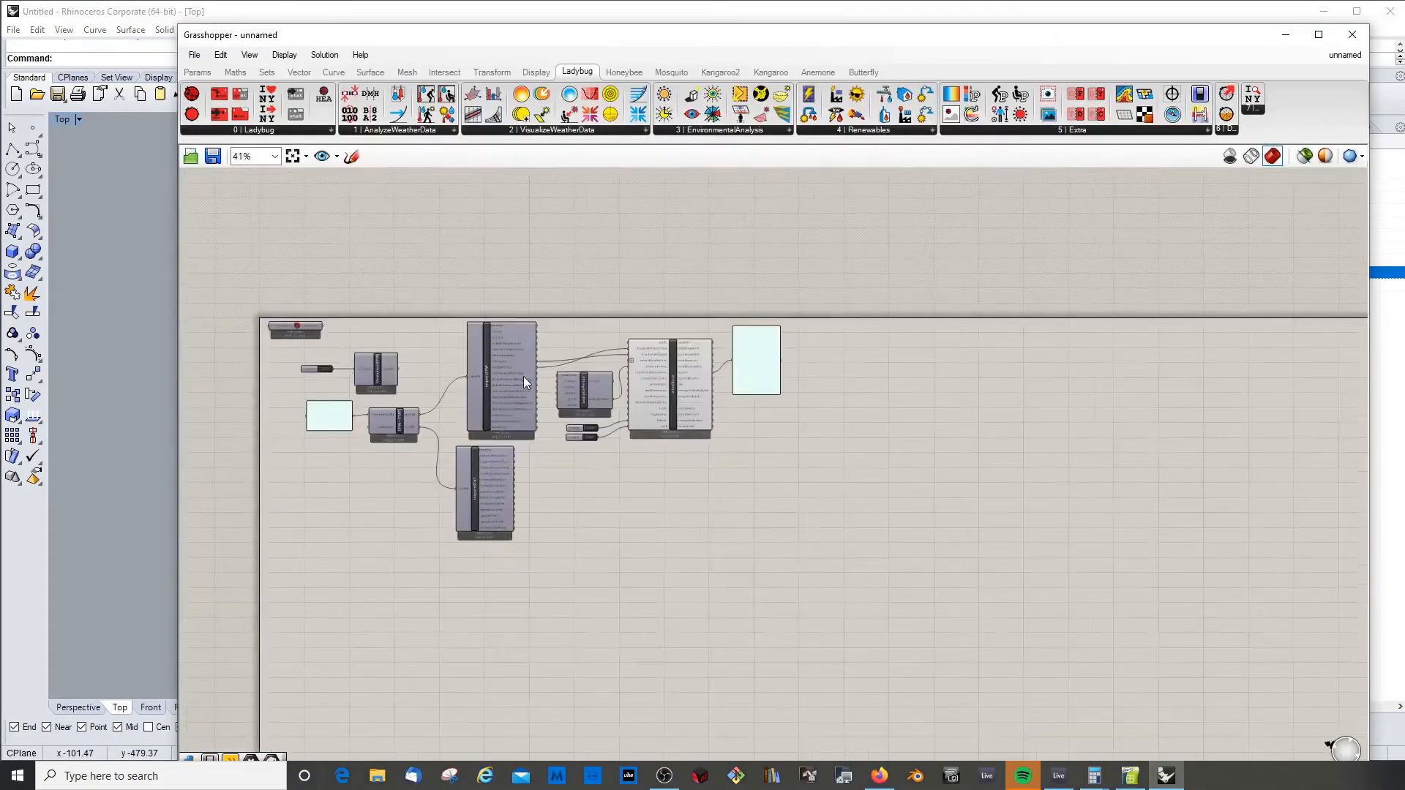
Back in Grasshopper, spread out the download, EPW+STAT, importEPW and importSTAT components to make room before analysisPeriod
scroll(315, 443, up, 3)
drag(291, 441, 244, 436)
drag(421, 460, 260, 510)
drag(410, 362, 273, 334)
click(256, 347)
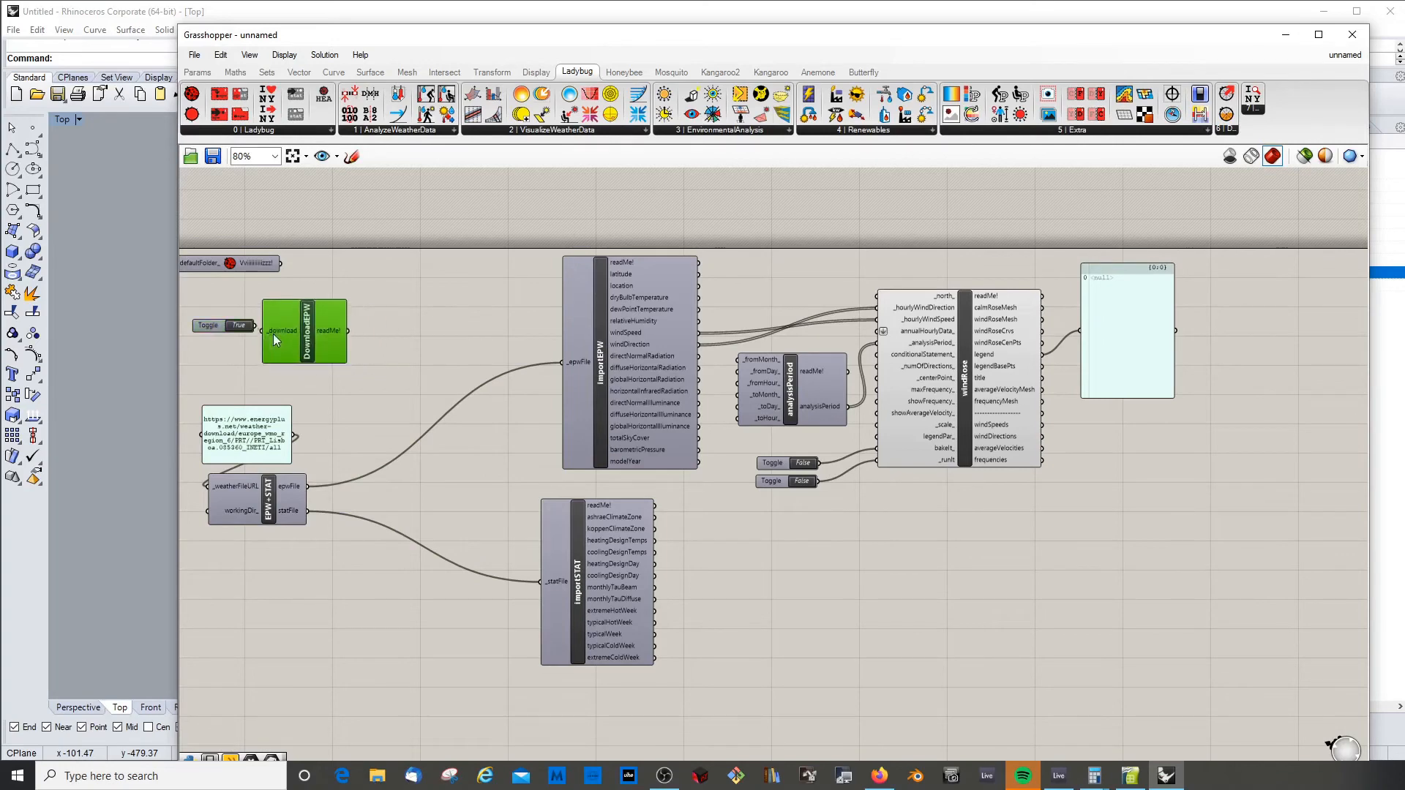
click(532, 341)
drag(572, 344, 368, 328)
drag(606, 535, 441, 501)
click(562, 482)
Place a number slider in the free space beside the analysisPeriod component's inputs
right_drag(680, 398, 618, 445)
scroll(636, 438, up, 3)
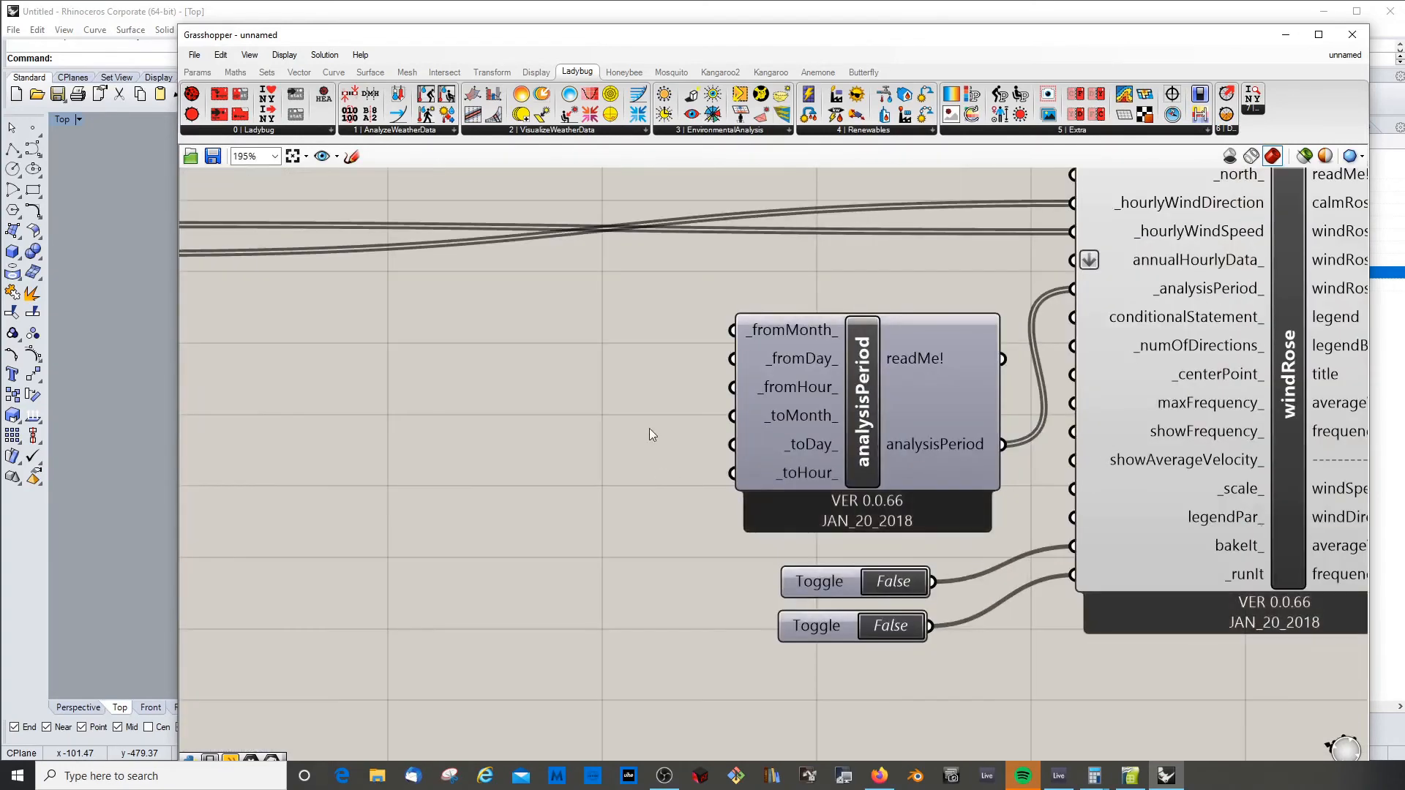
scroll(639, 420, down, 2)
scroll(620, 420, up, 2)
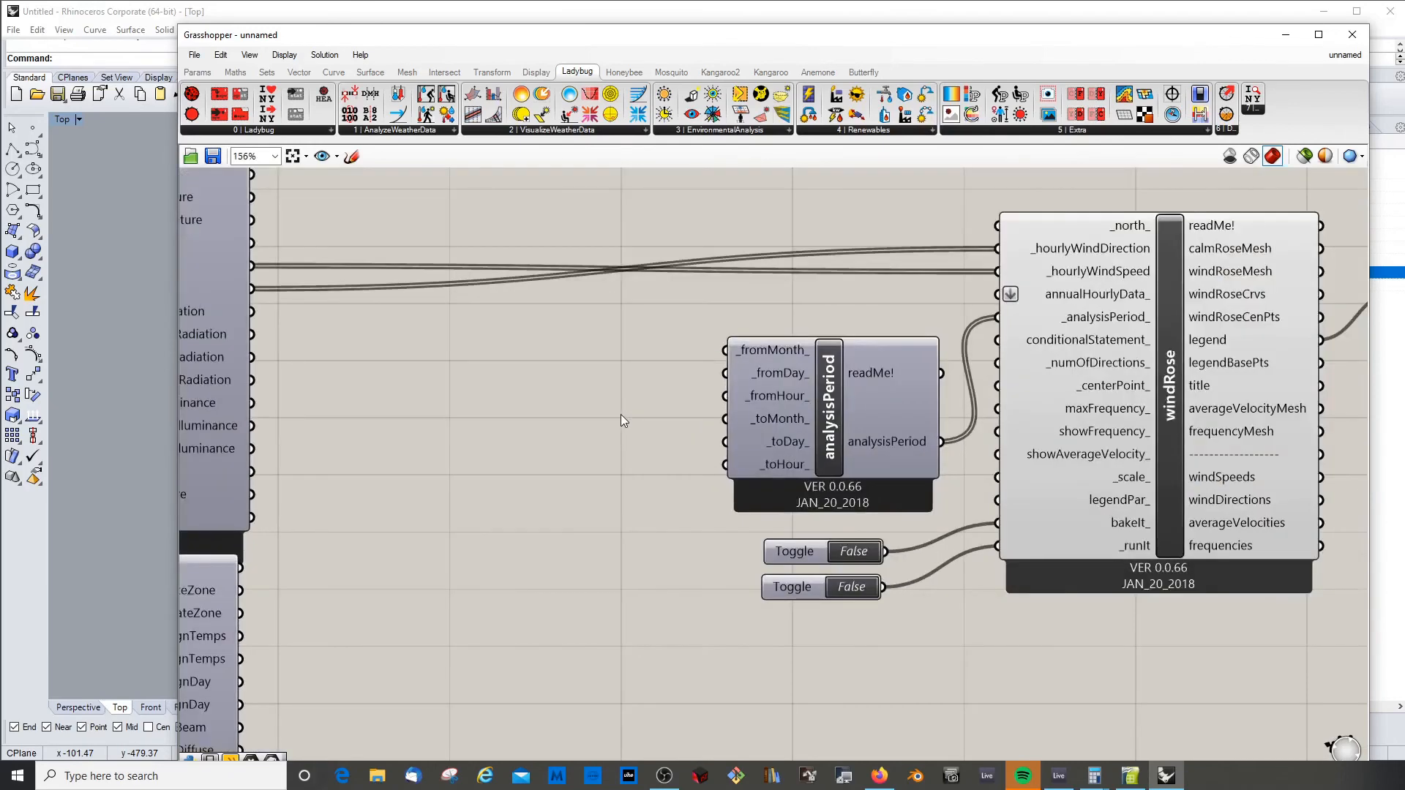
click(197, 71)
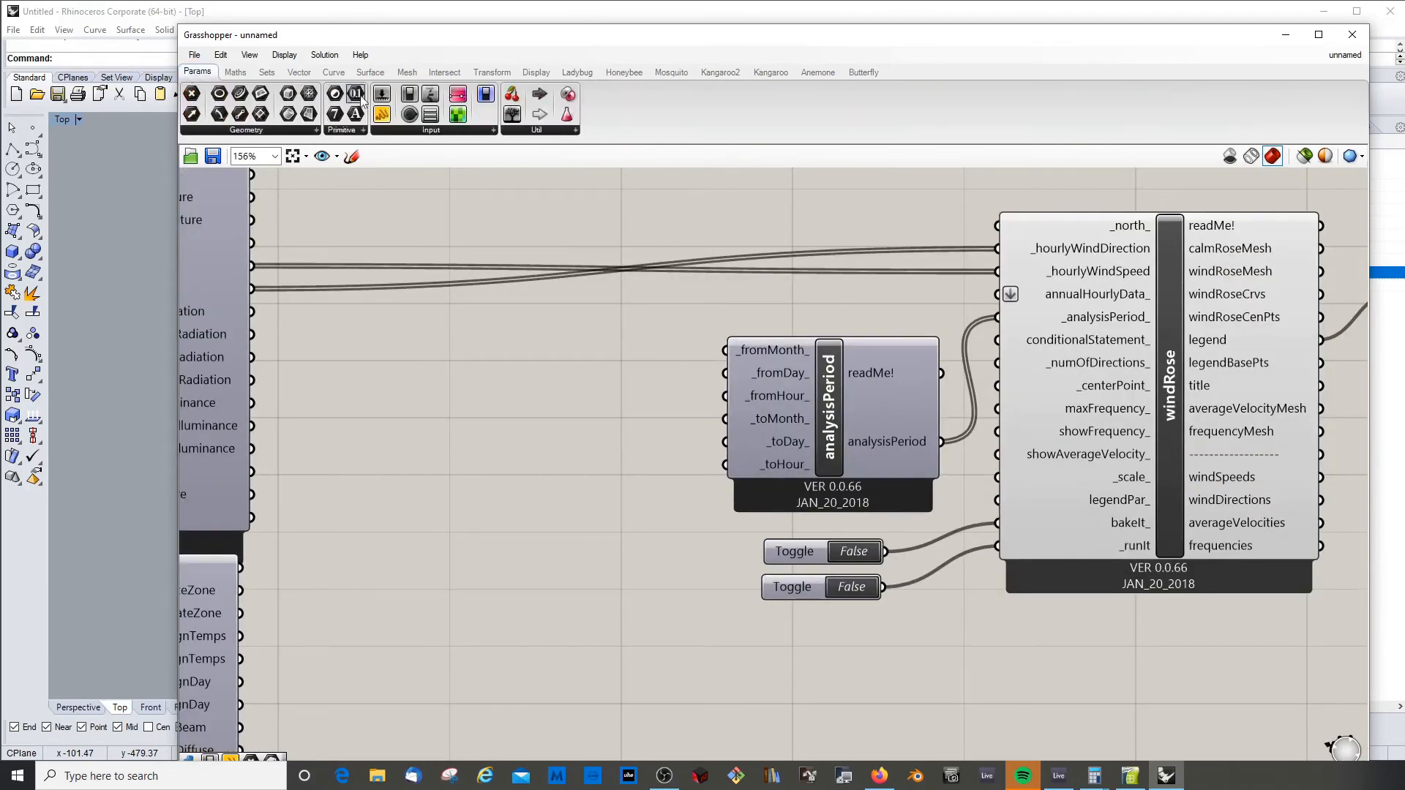
drag(380, 99, 486, 415)
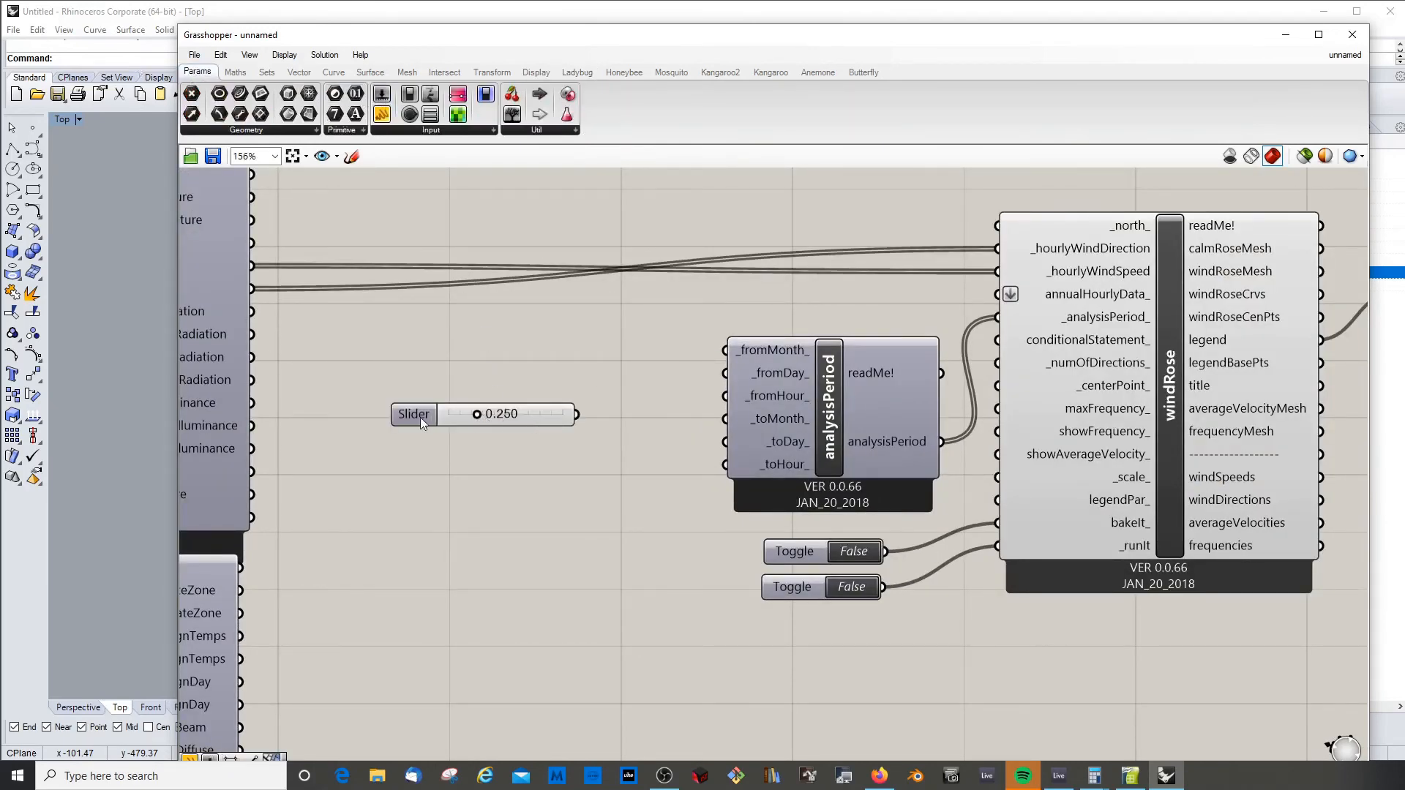
Set the _fromMonth_ input of the analysisPeriod component to a fixed value of 12
right_click(766, 350)
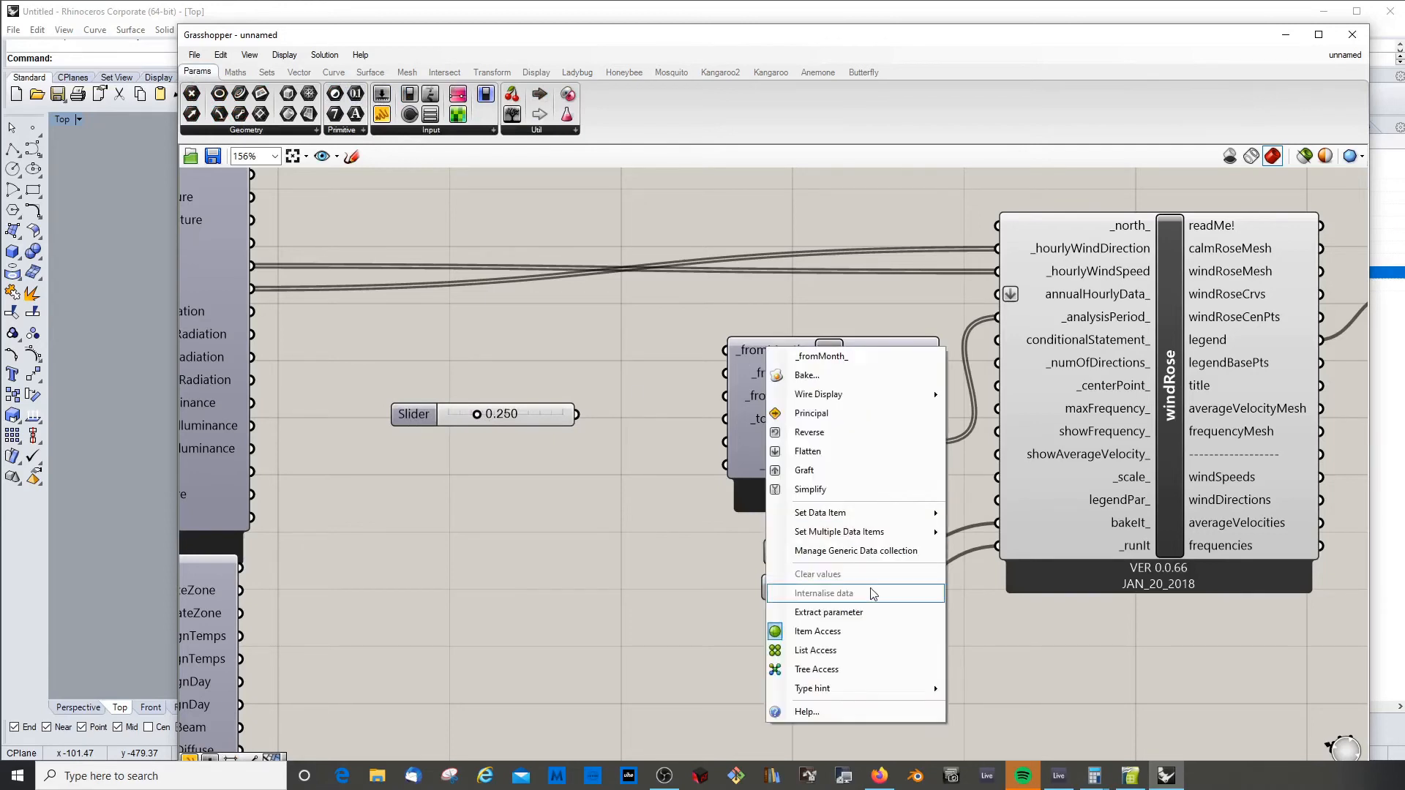
mouse_move(878, 513)
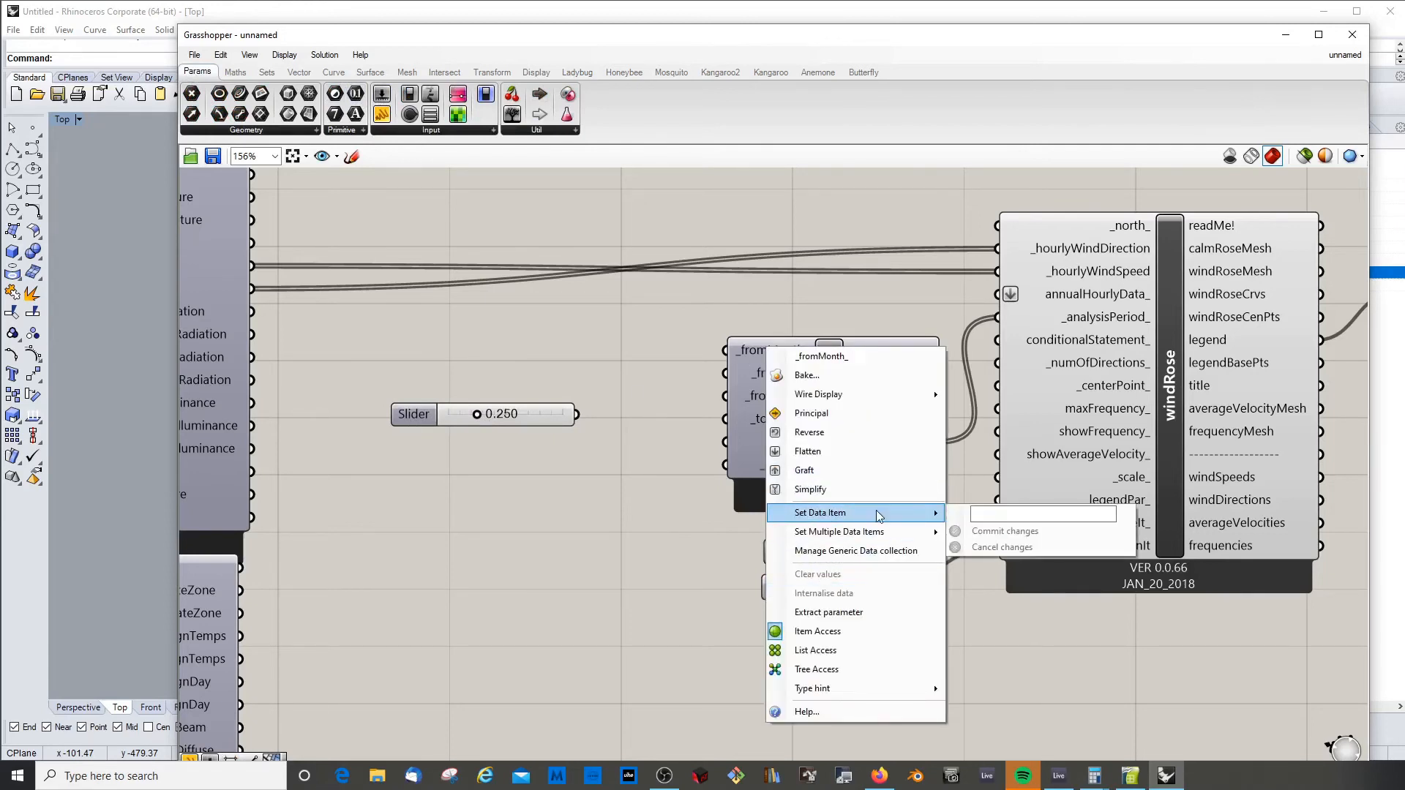
click(1009, 512)
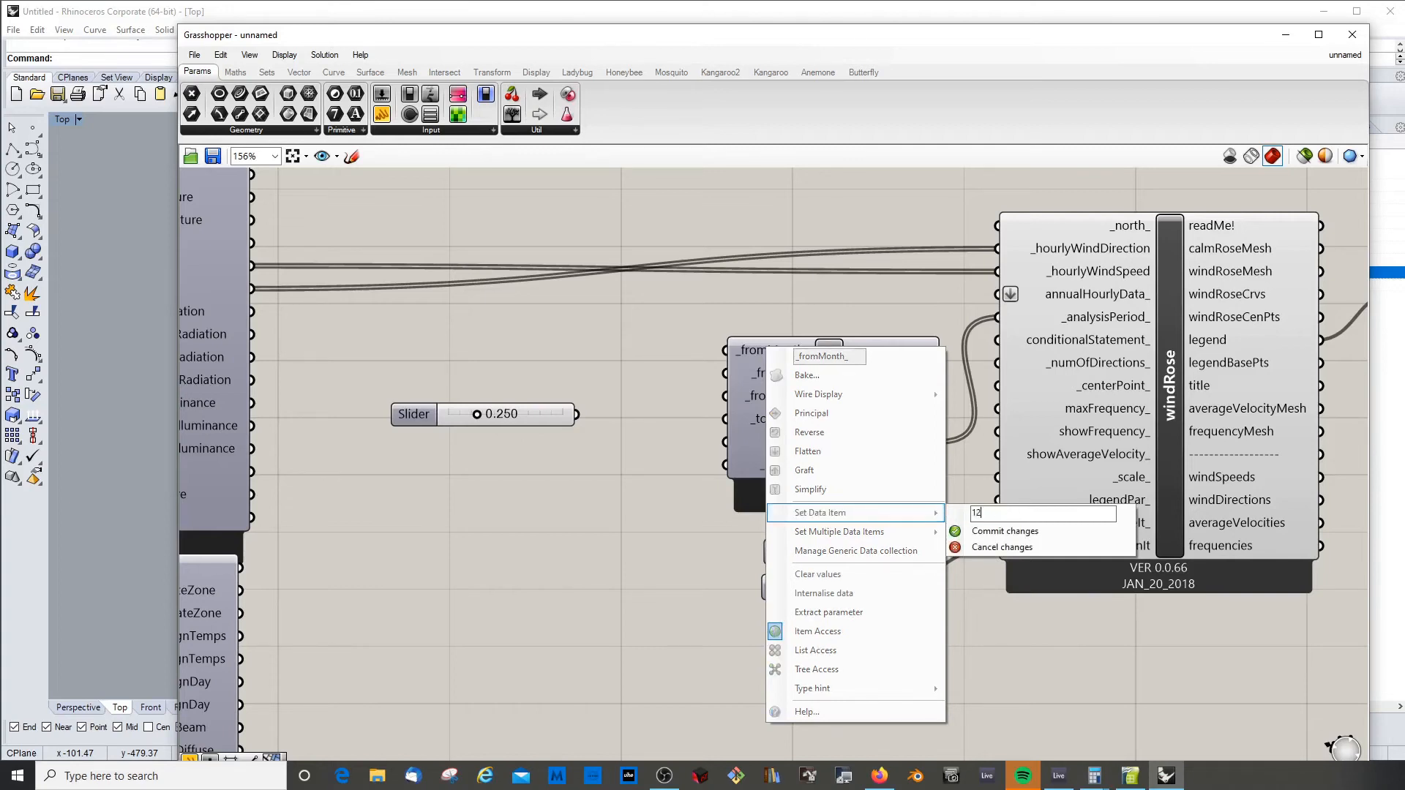
text(12)
key(Return)
mouse_move(776, 352)
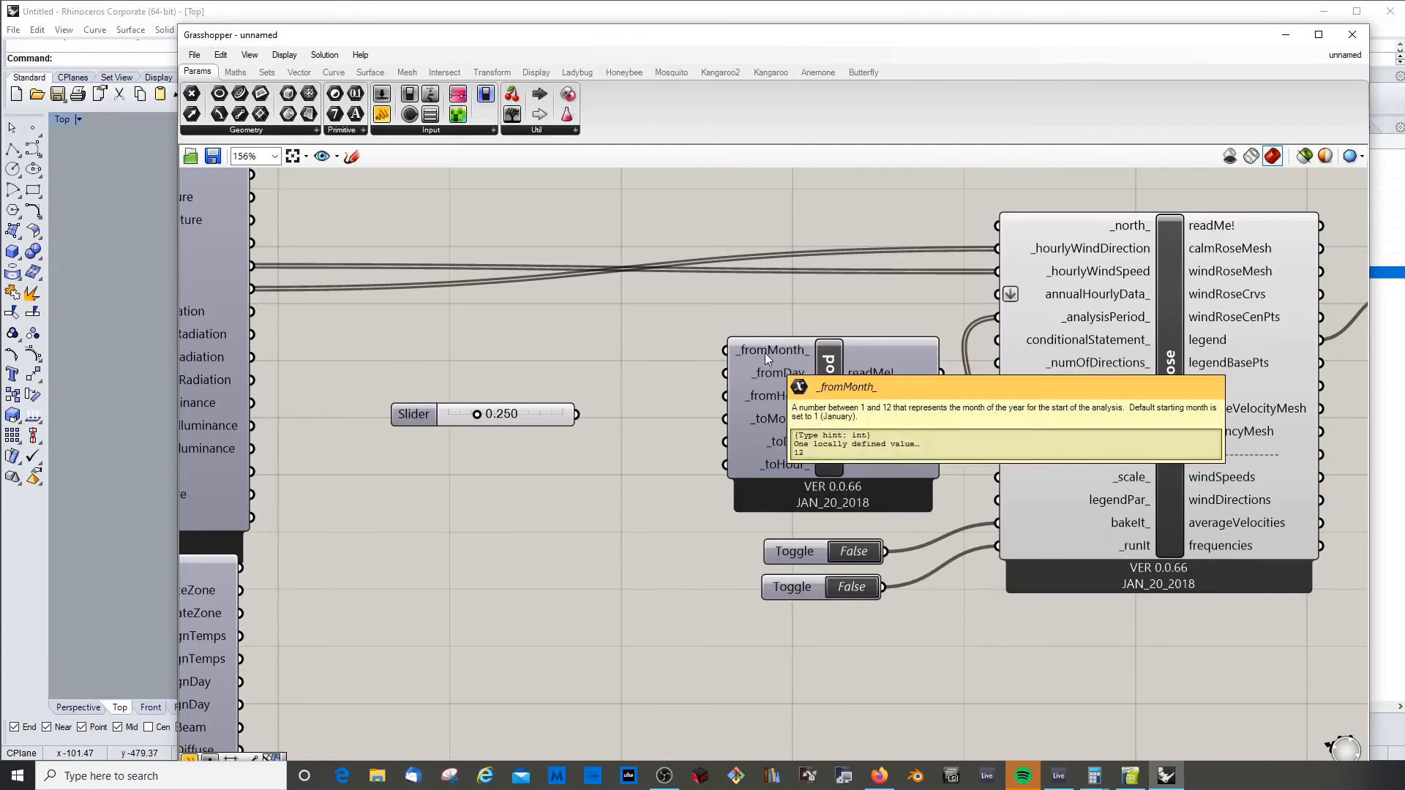
double_click(505, 414)
click(427, 377)
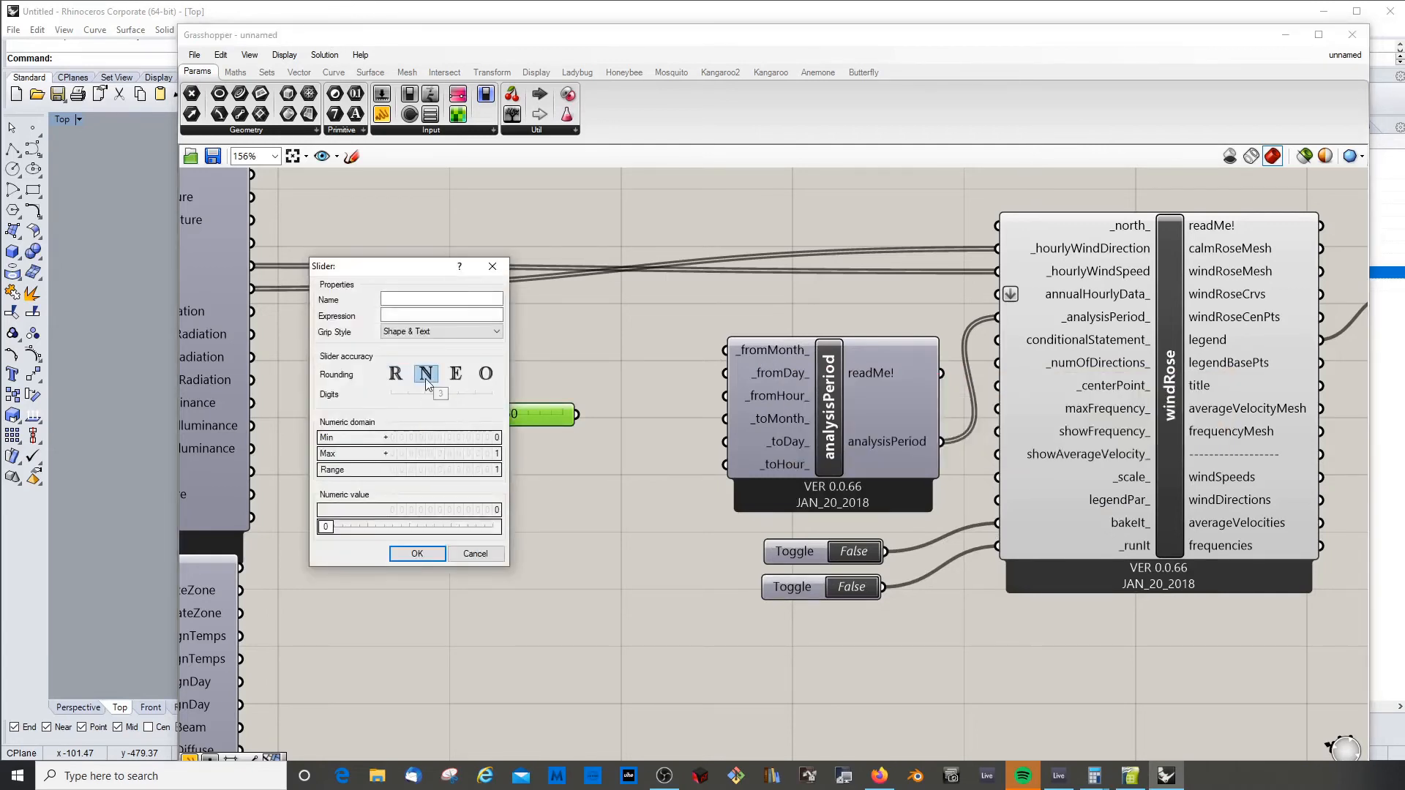
click(479, 553)
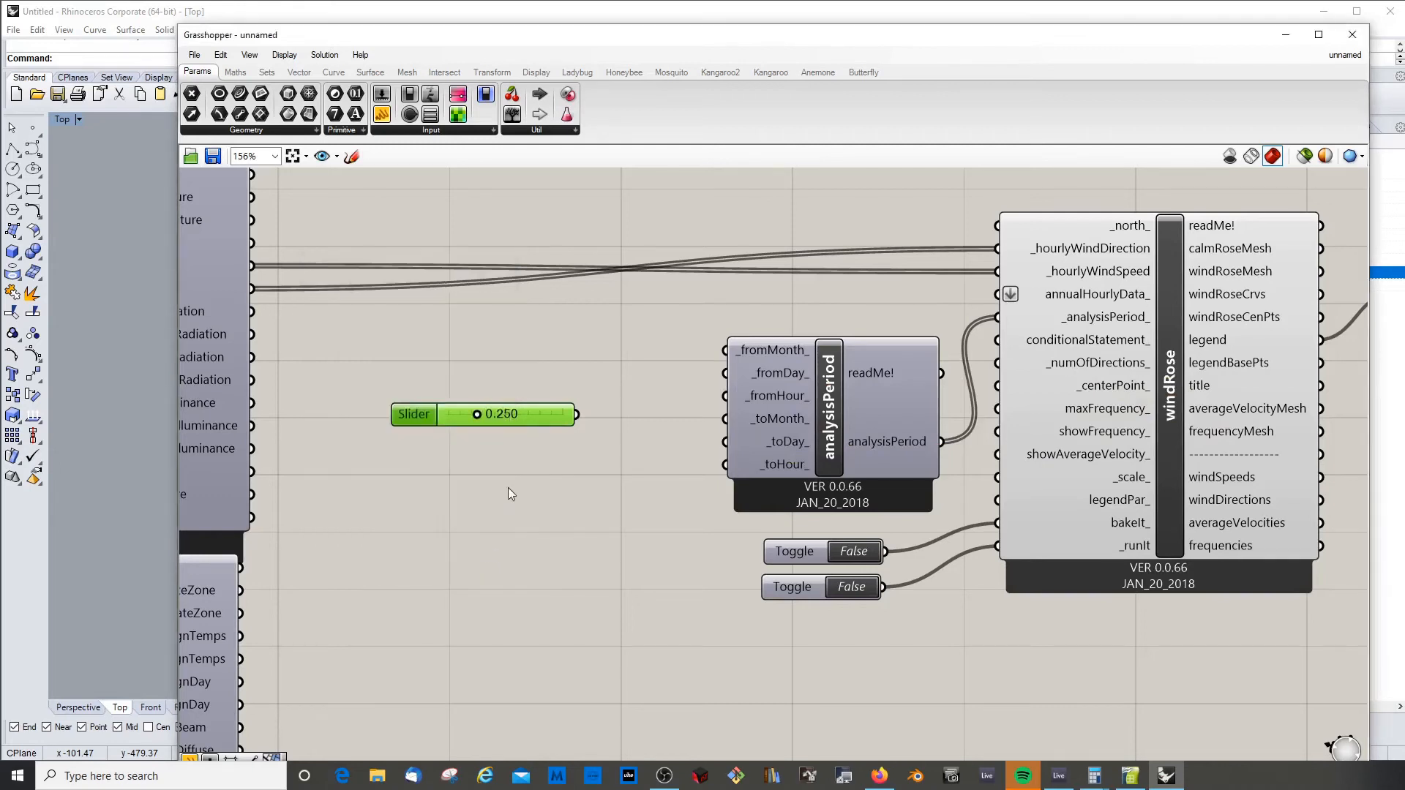
click(511, 494)
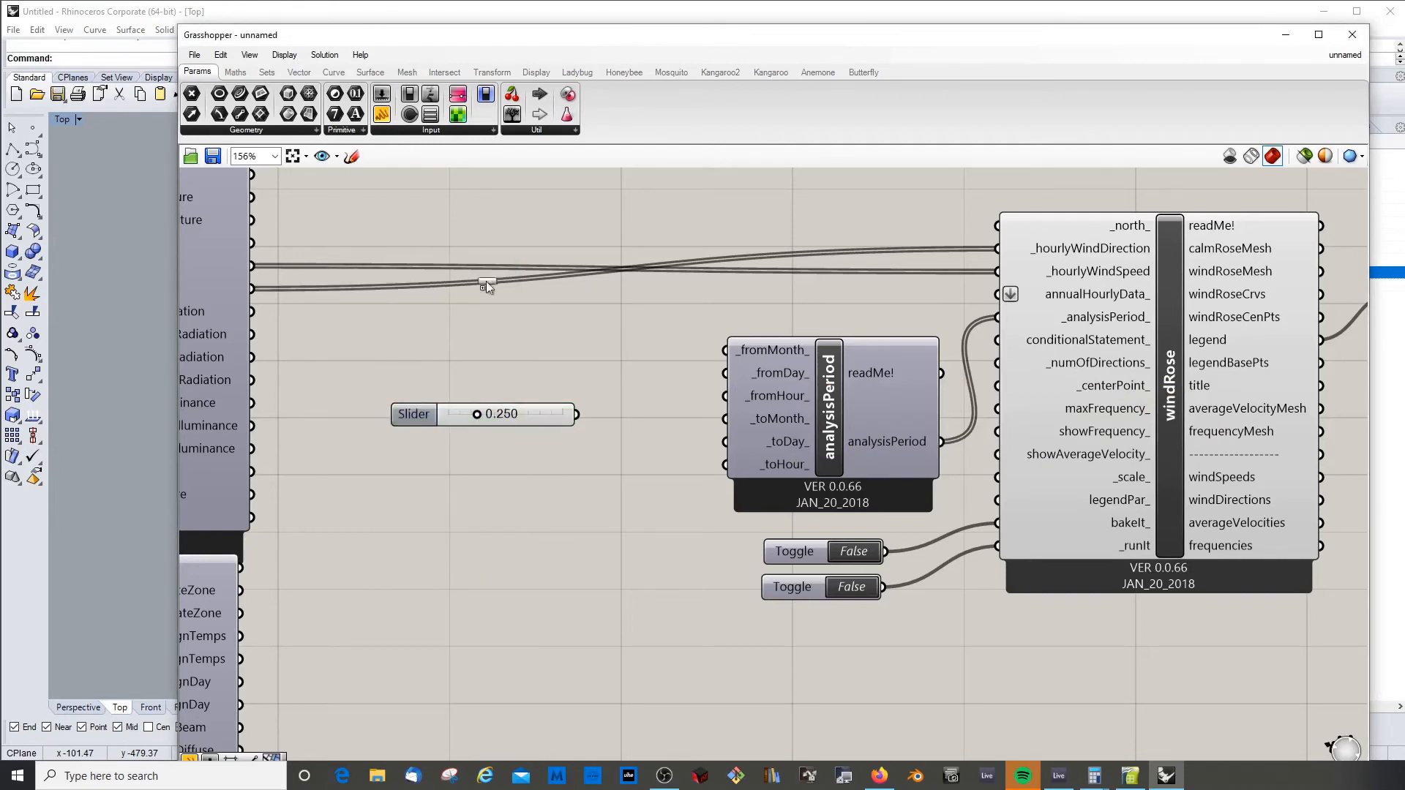
Delete the existing number slider and place a fresh one in the free space before the analysisPeriod component
click(490, 327)
click(552, 335)
key(Delete)
click(529, 418)
key(Delete)
double_click(529, 418)
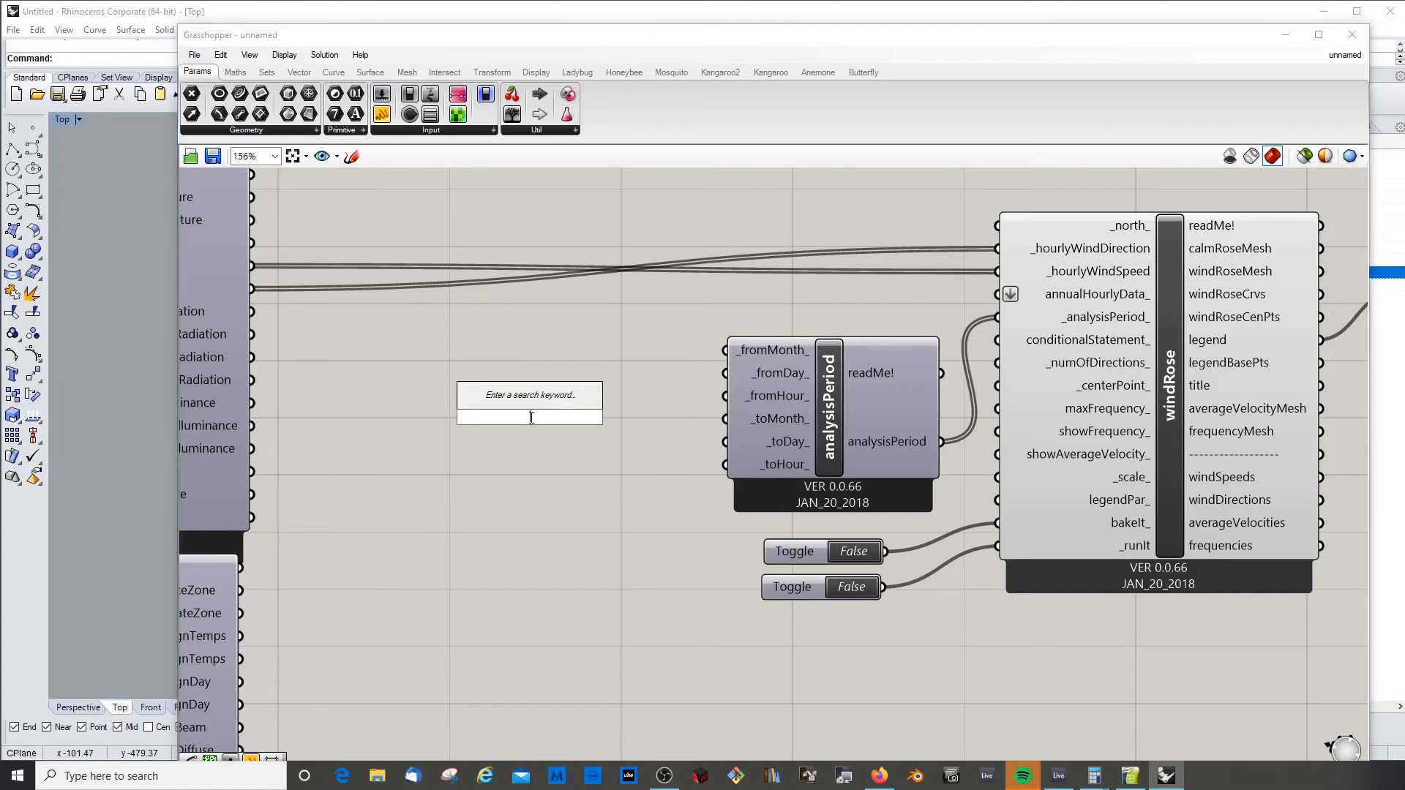
text(sli)
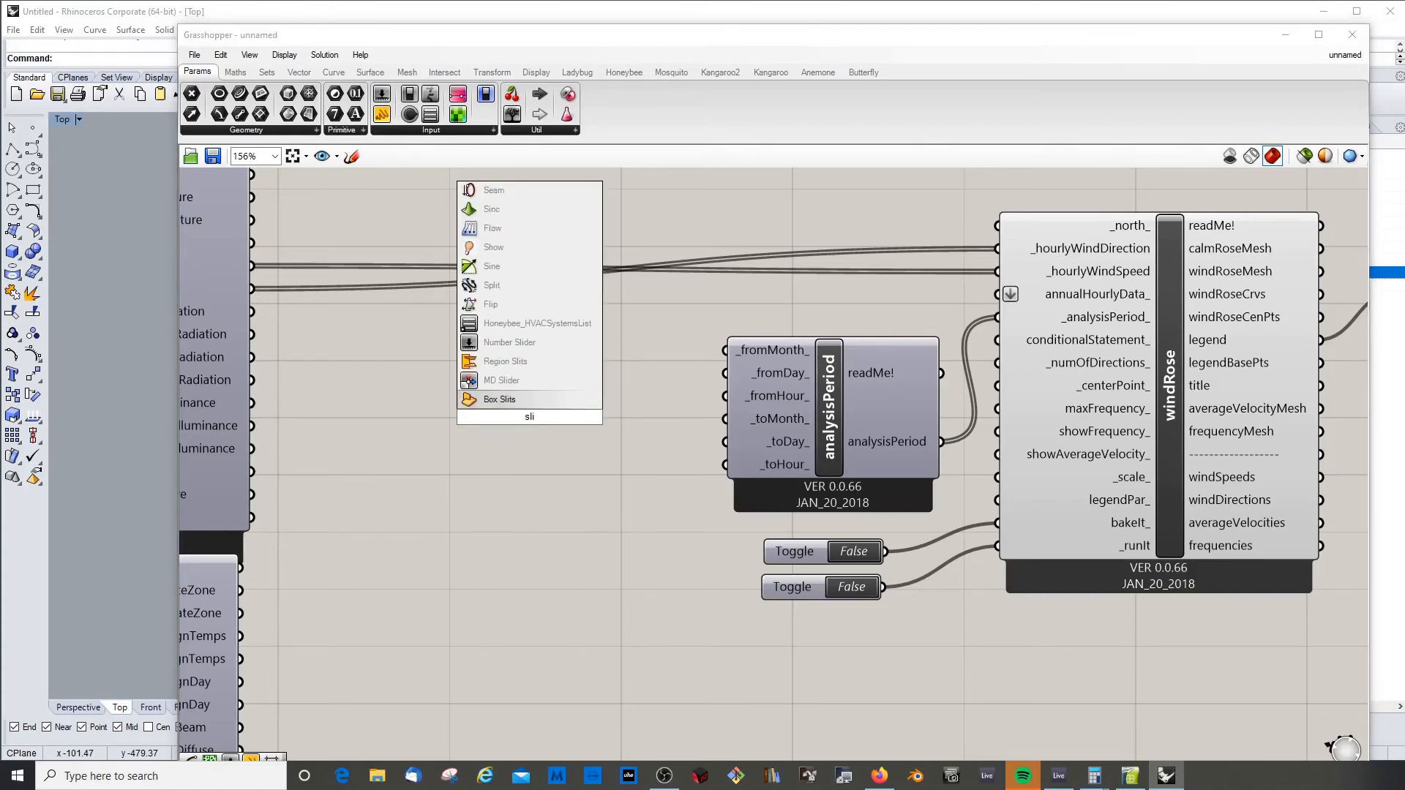
text(der)
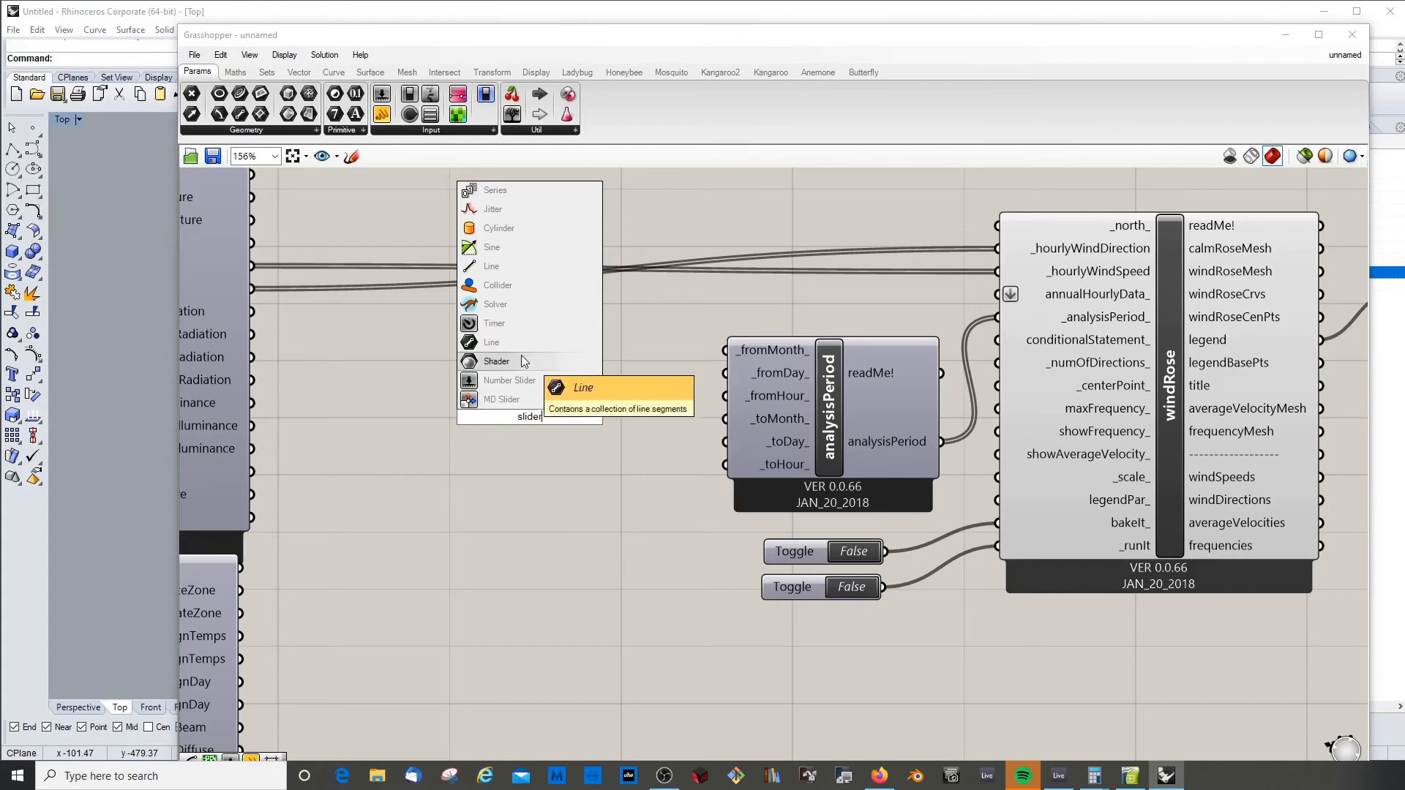
click(517, 380)
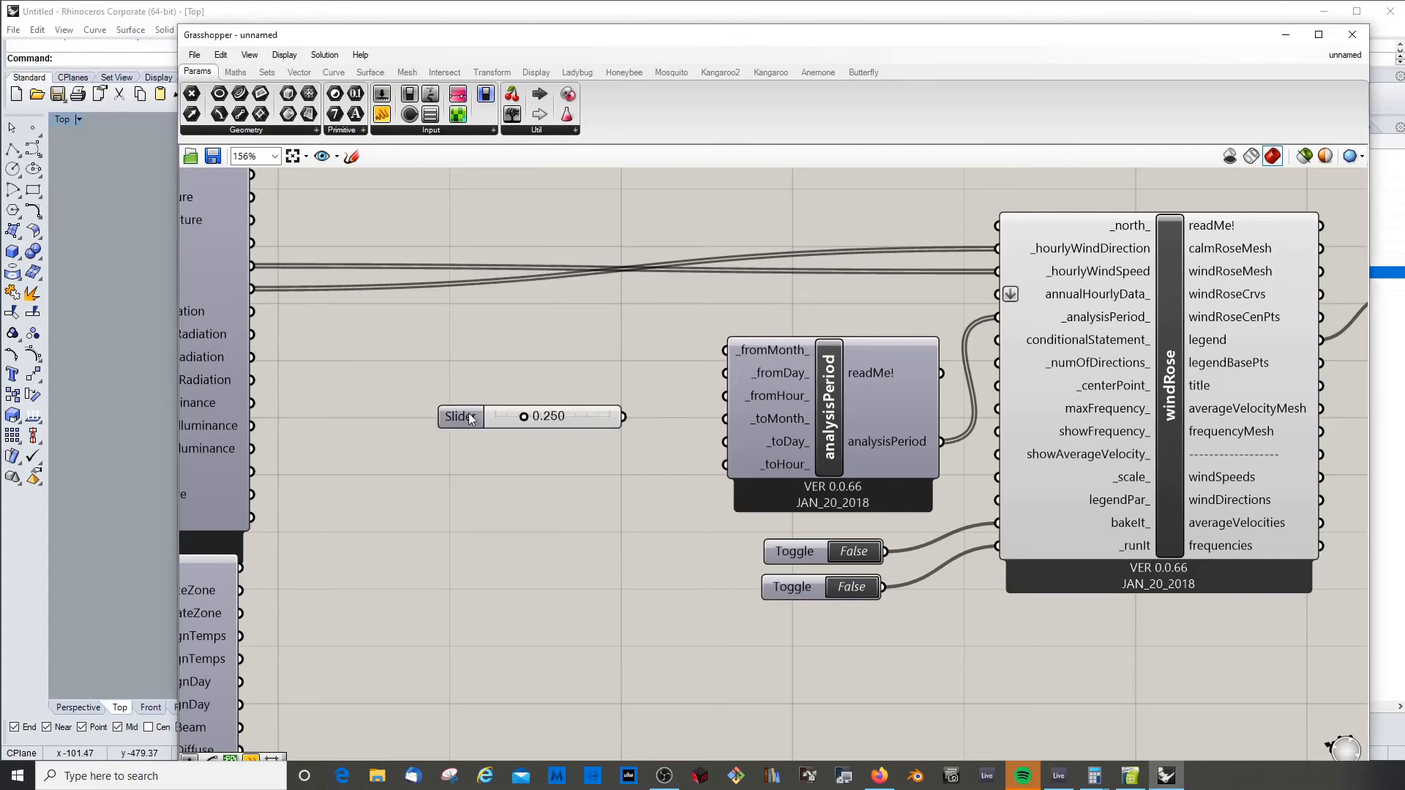
drag(470, 417, 432, 385)
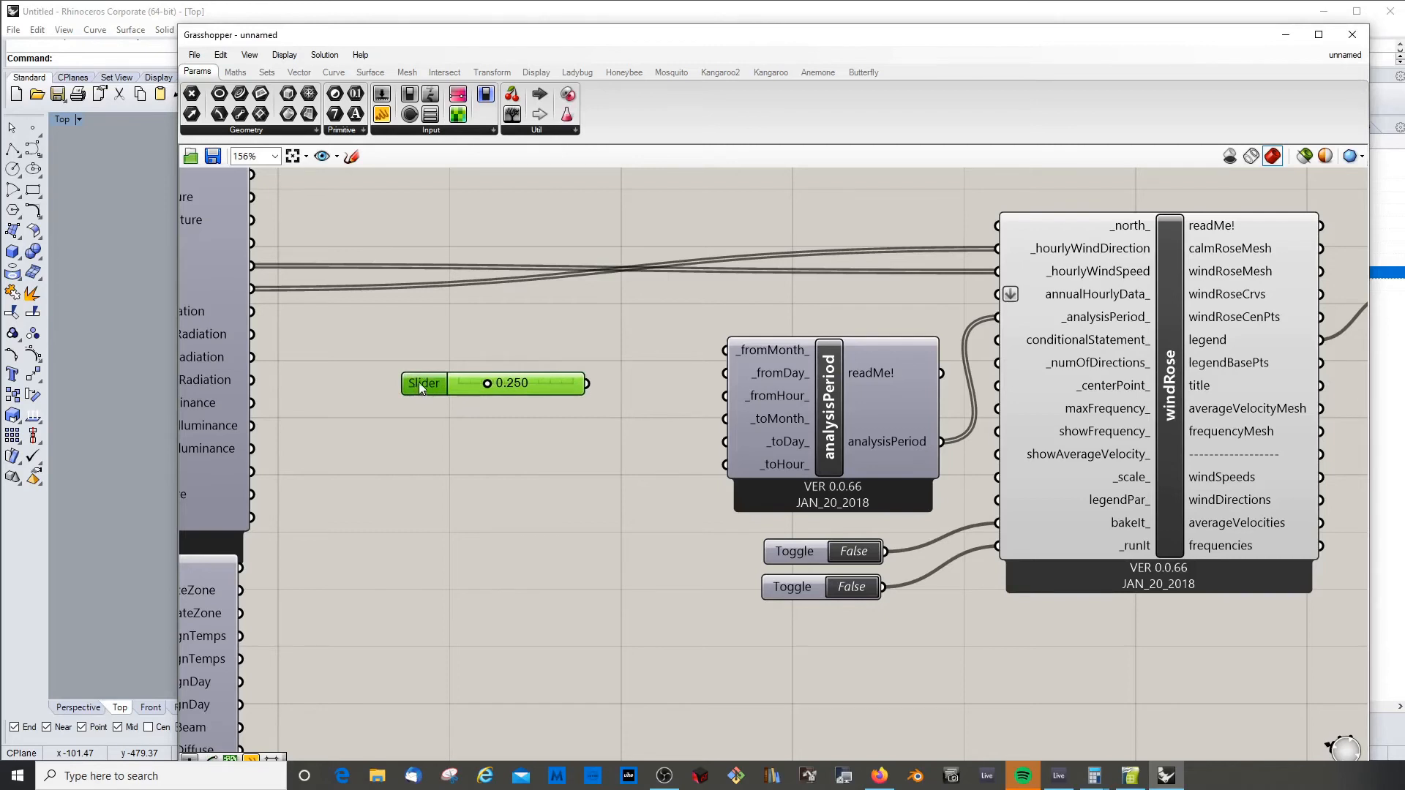
Configure the new slider with the name Month, integer rounding, a minimum of 1 and a maximum of 12
double_click(420, 382)
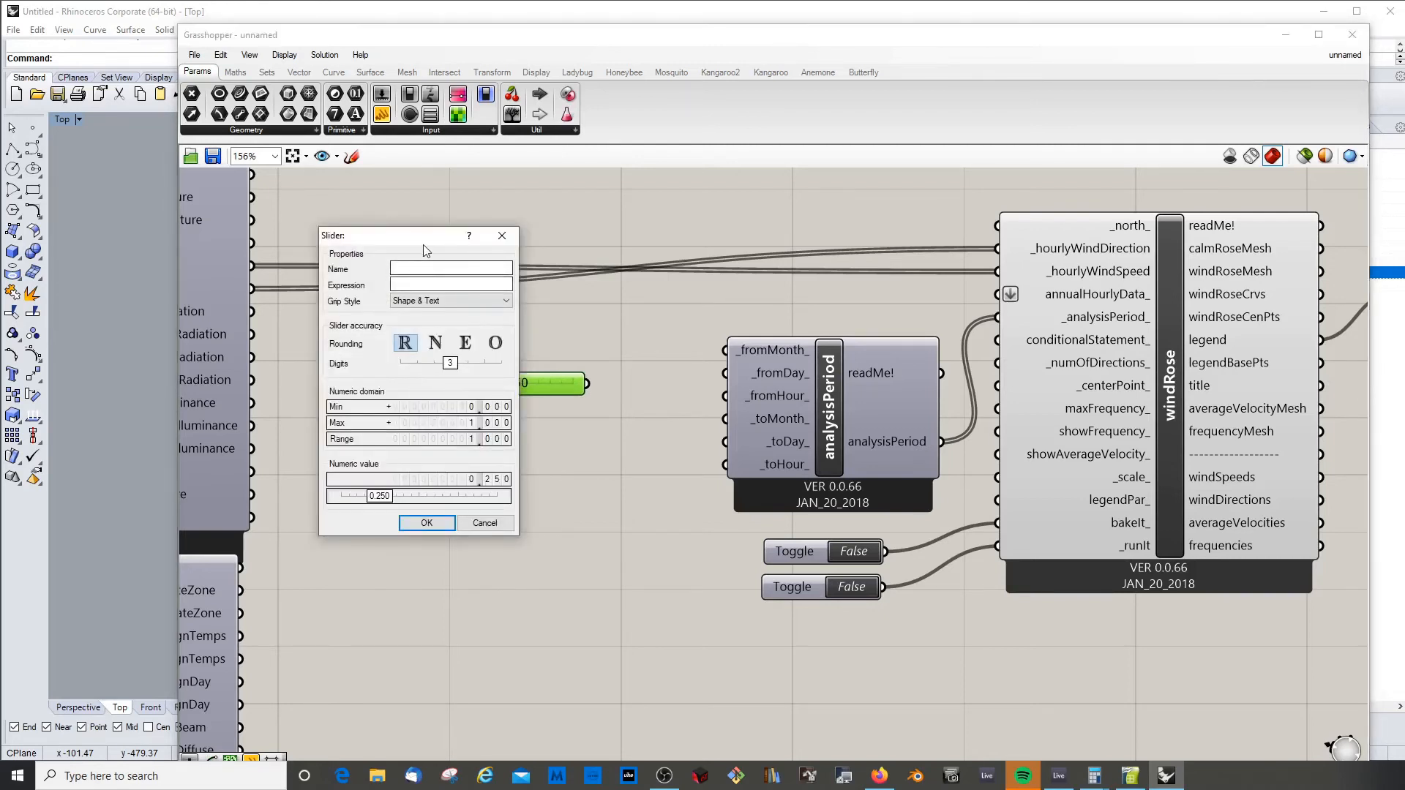
drag(424, 247, 517, 446)
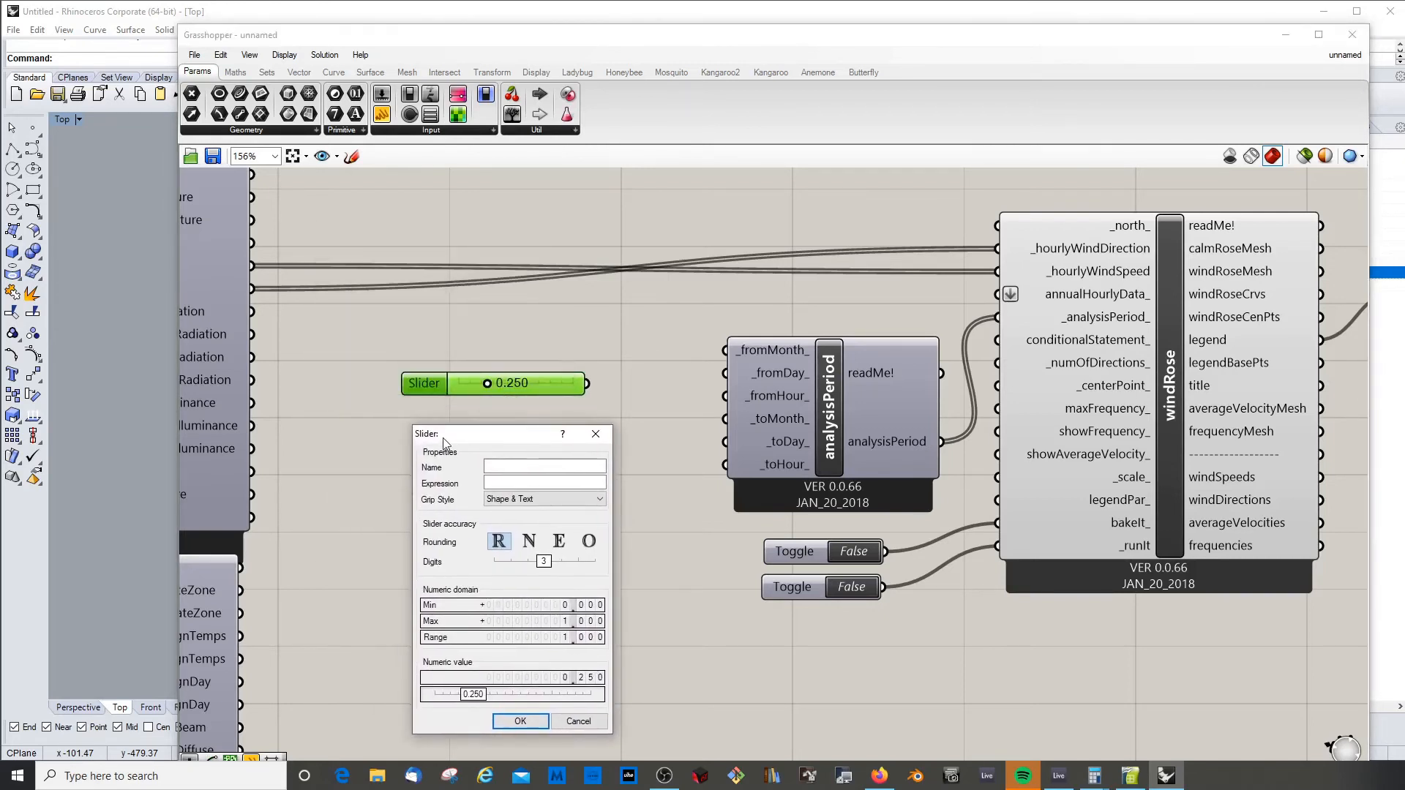
click(508, 467)
text(Month)
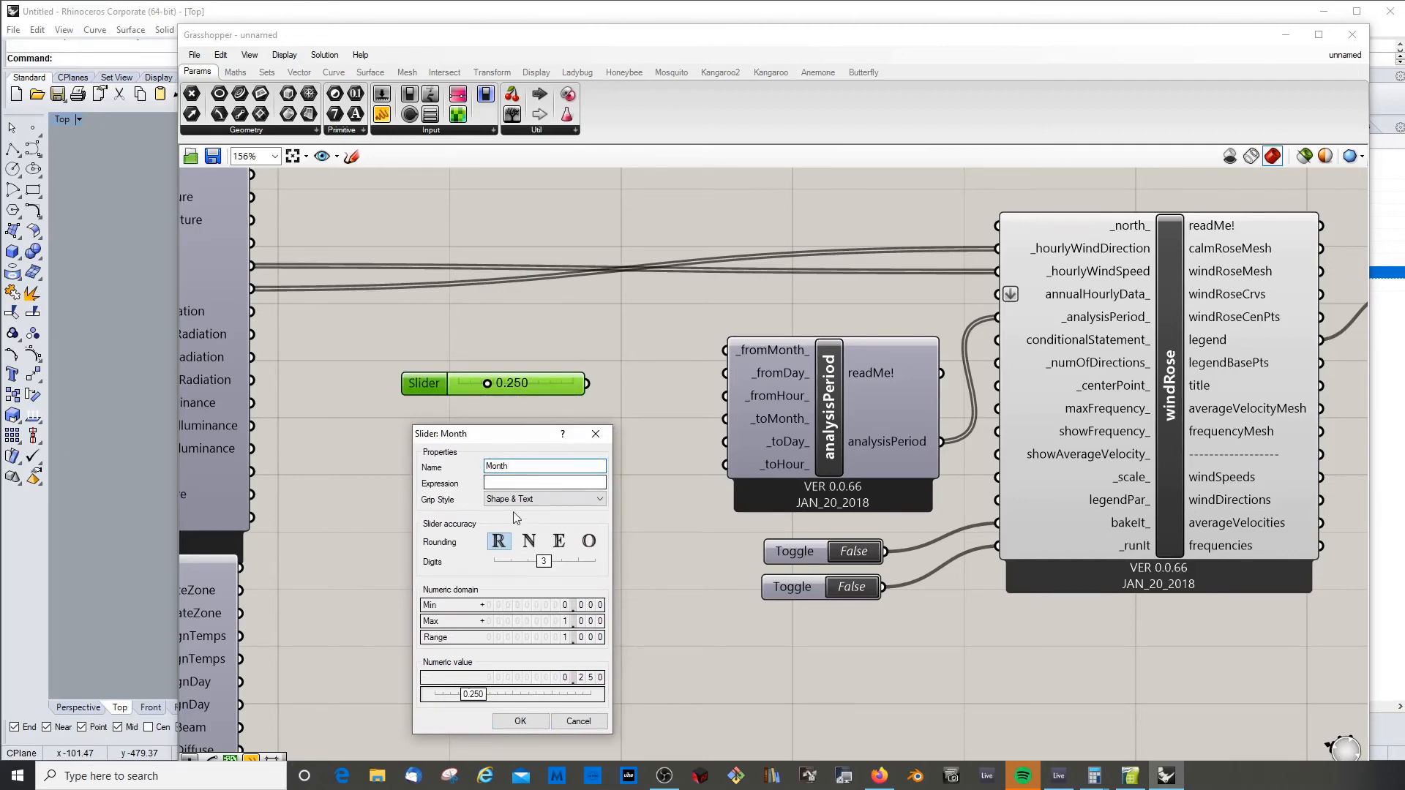
click(529, 542)
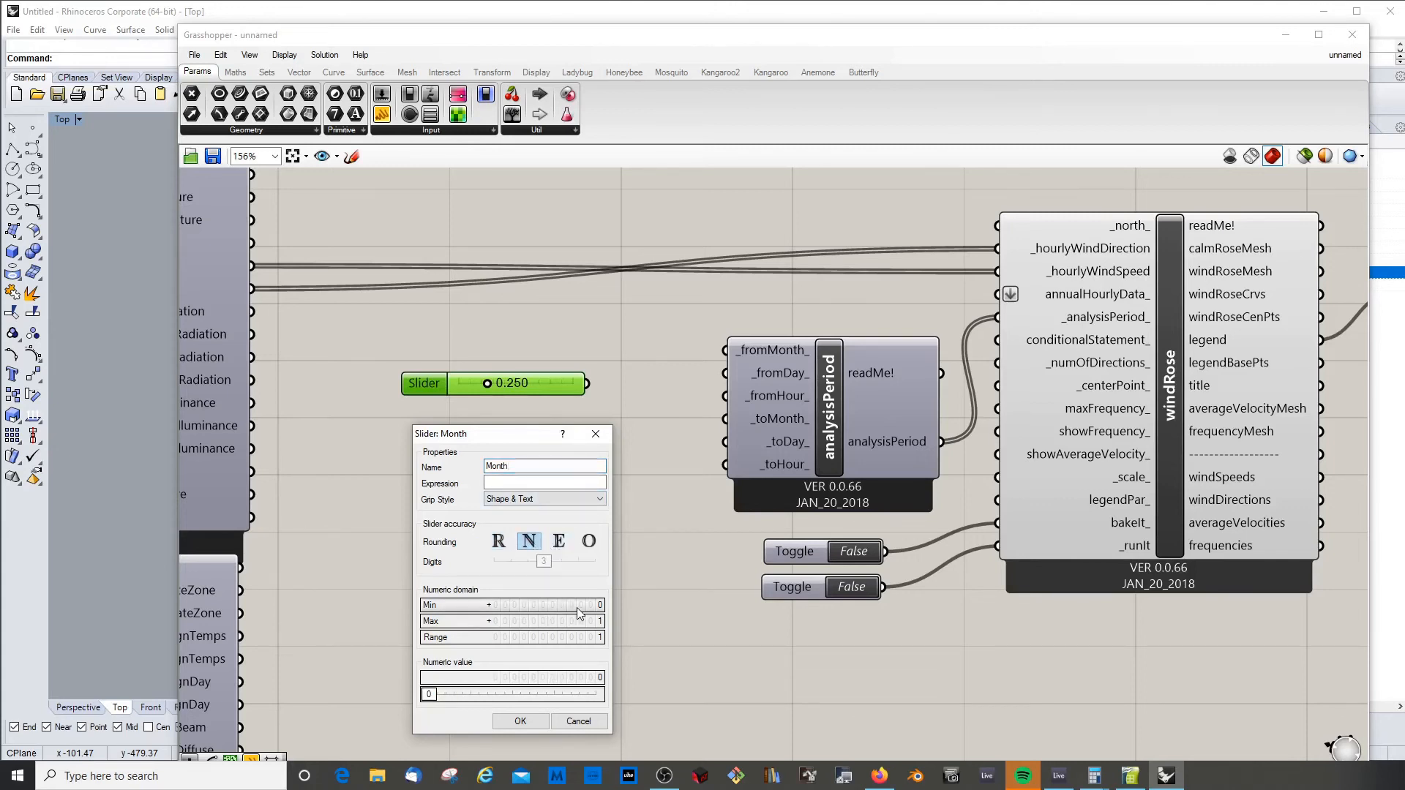
scroll(580, 613, up, 1)
double_click(563, 623)
text(1)
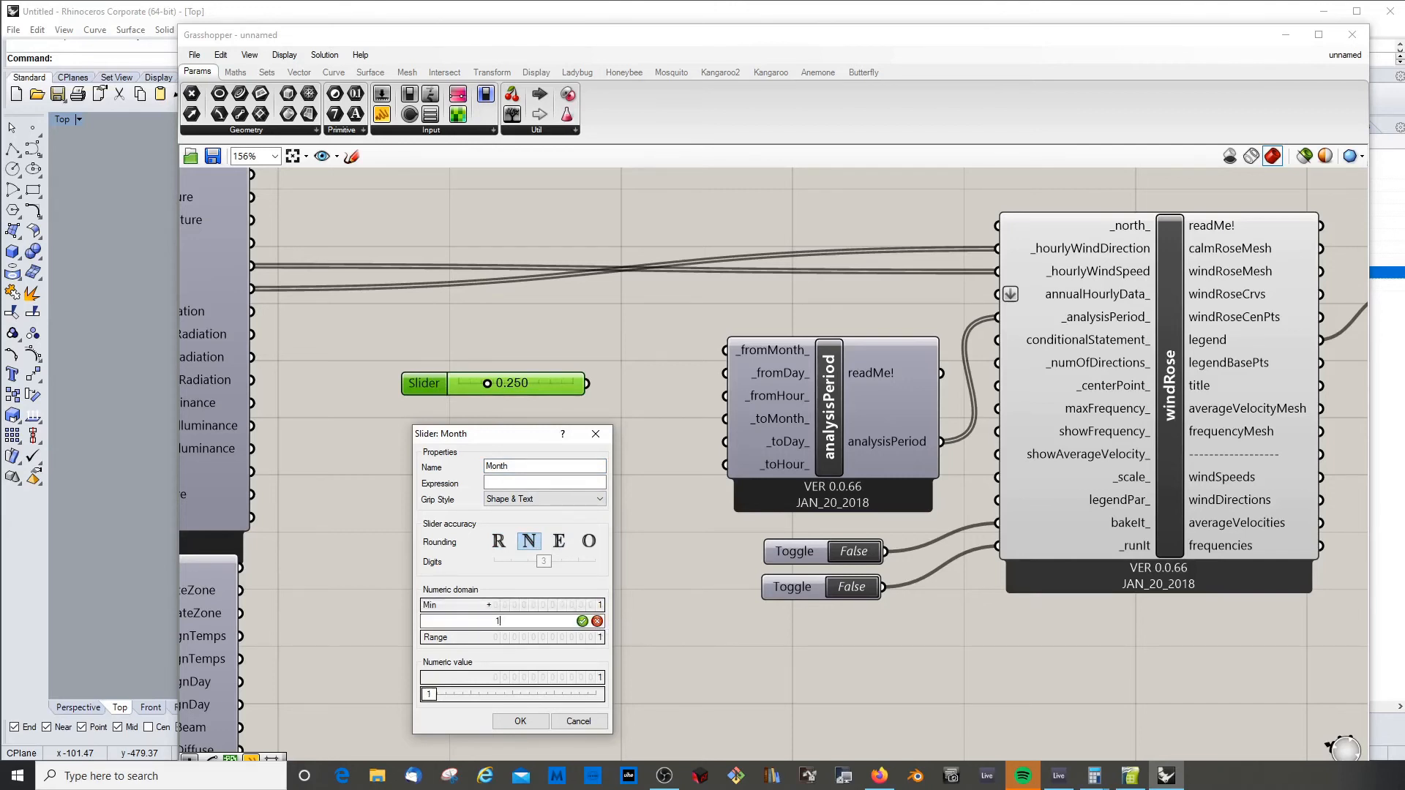
text(2)
key(Return)
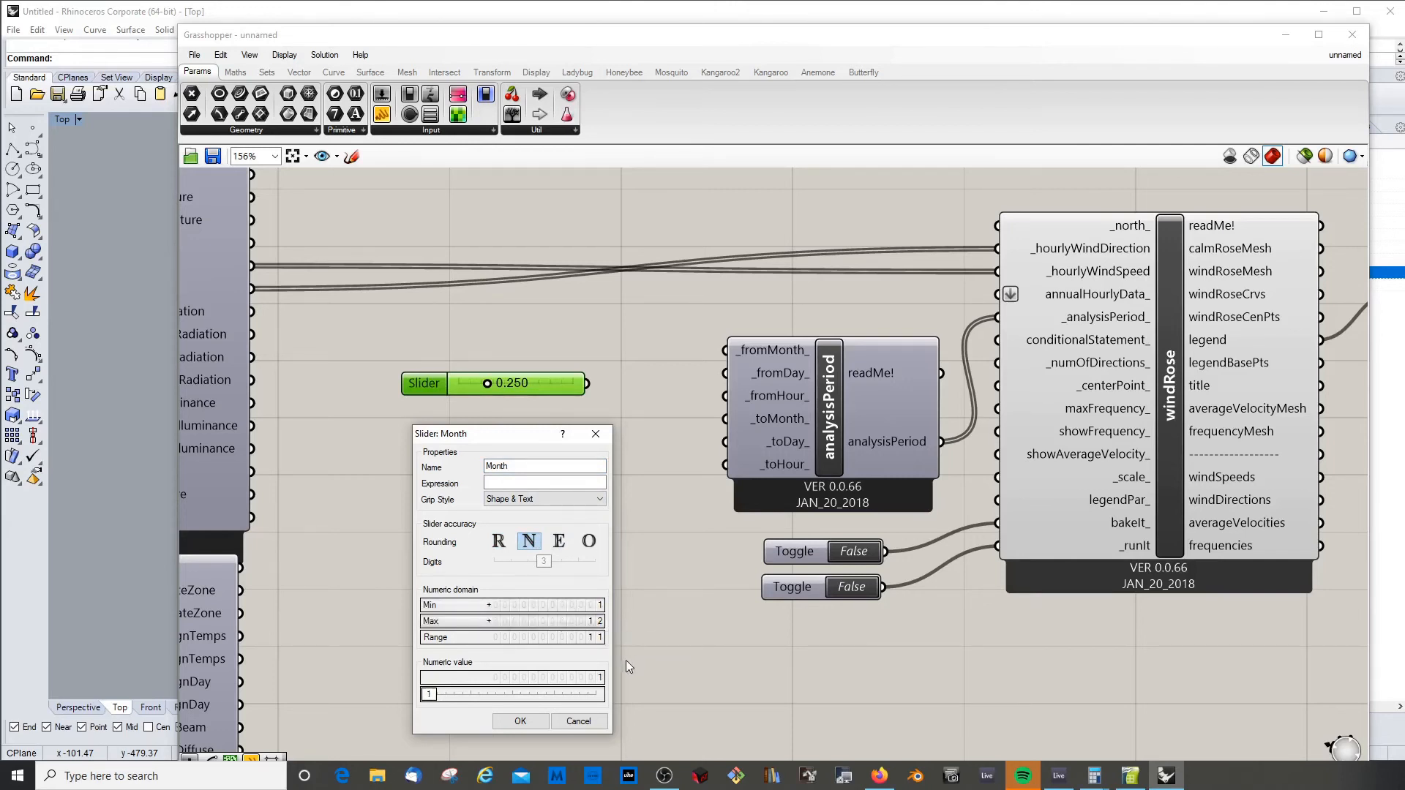
click(521, 721)
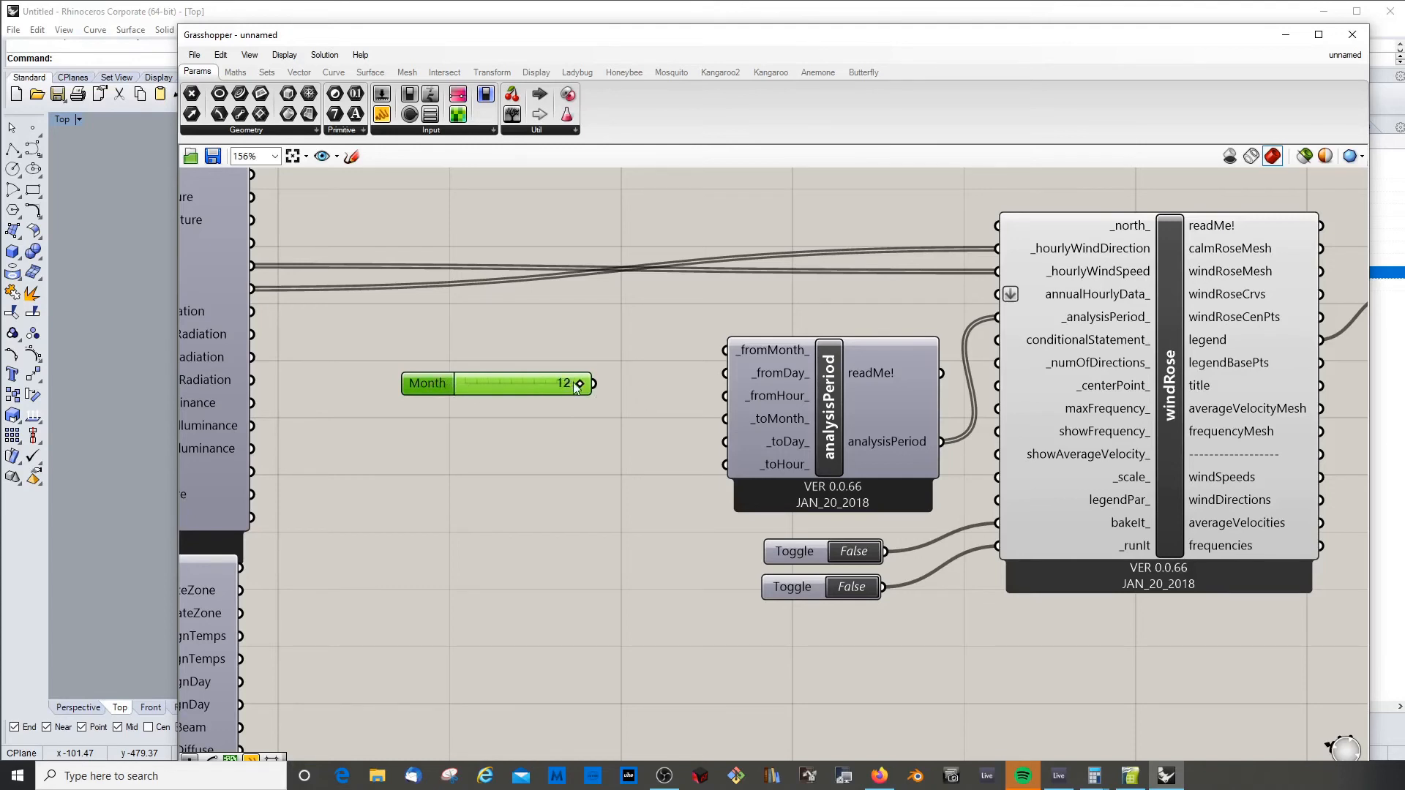
Set the Month slider to 1 and connect it to the _fromMonth_ input of analysisPeriod
drag(574, 383, 439, 392)
drag(594, 389, 737, 343)
click(672, 432)
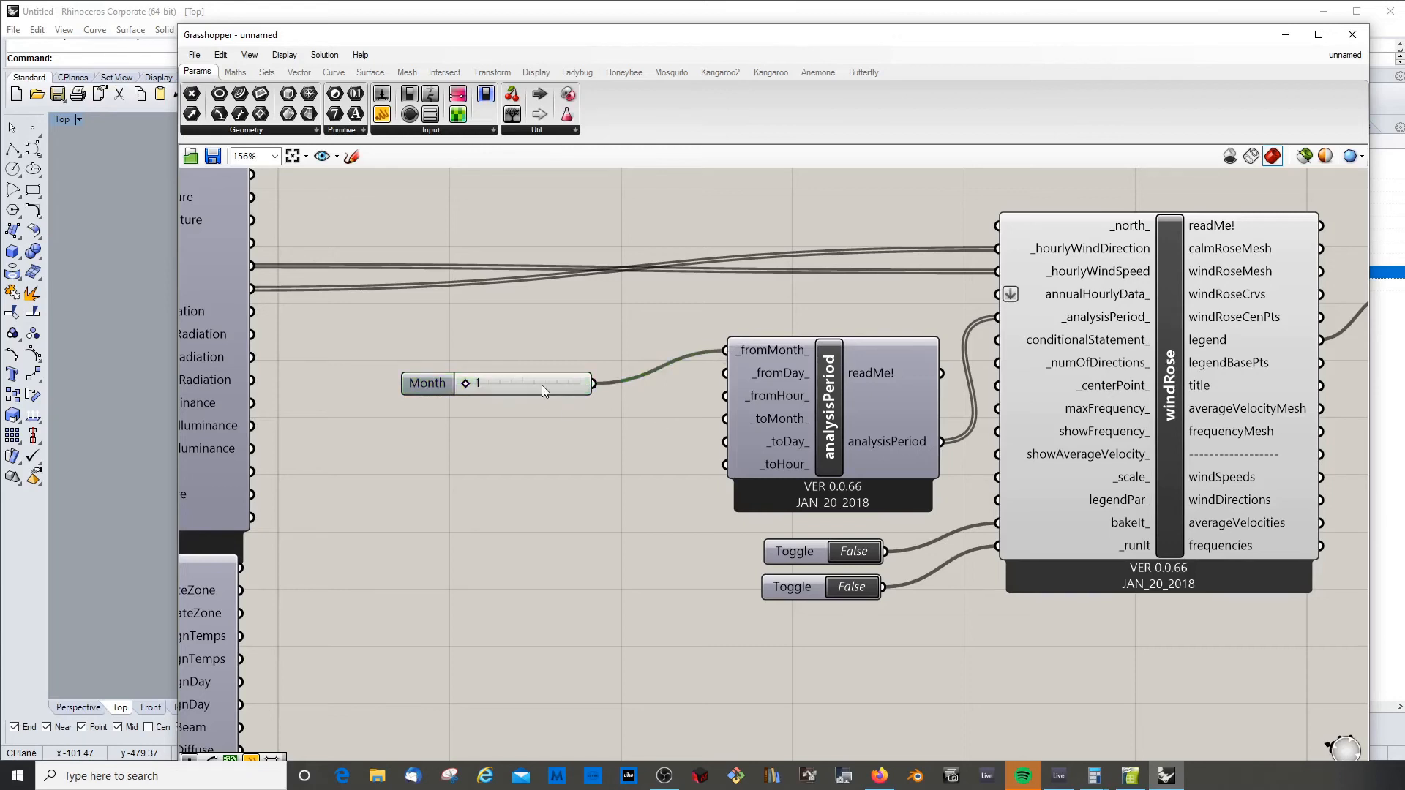
Duplicate the Month slider and configure the copy with the name Day and a maximum of 31
click(541, 385)
mouse_move(514, 380)
mouse_down()
mouse_move(539, 355)
mouse_move(504, 398)
mouse_up()
key(ctrl+c)
key(ctrl+v)
double_click(447, 393)
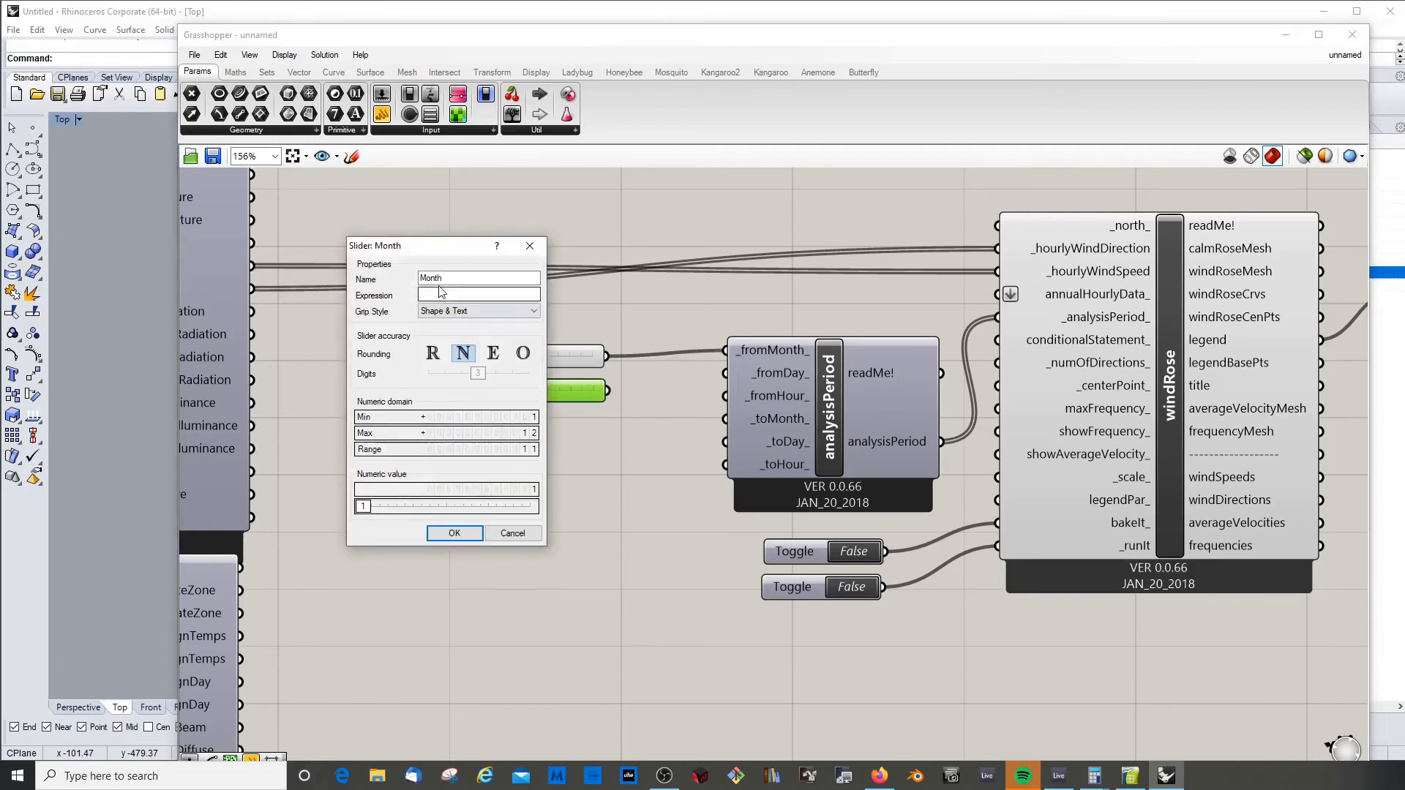
text(Day)
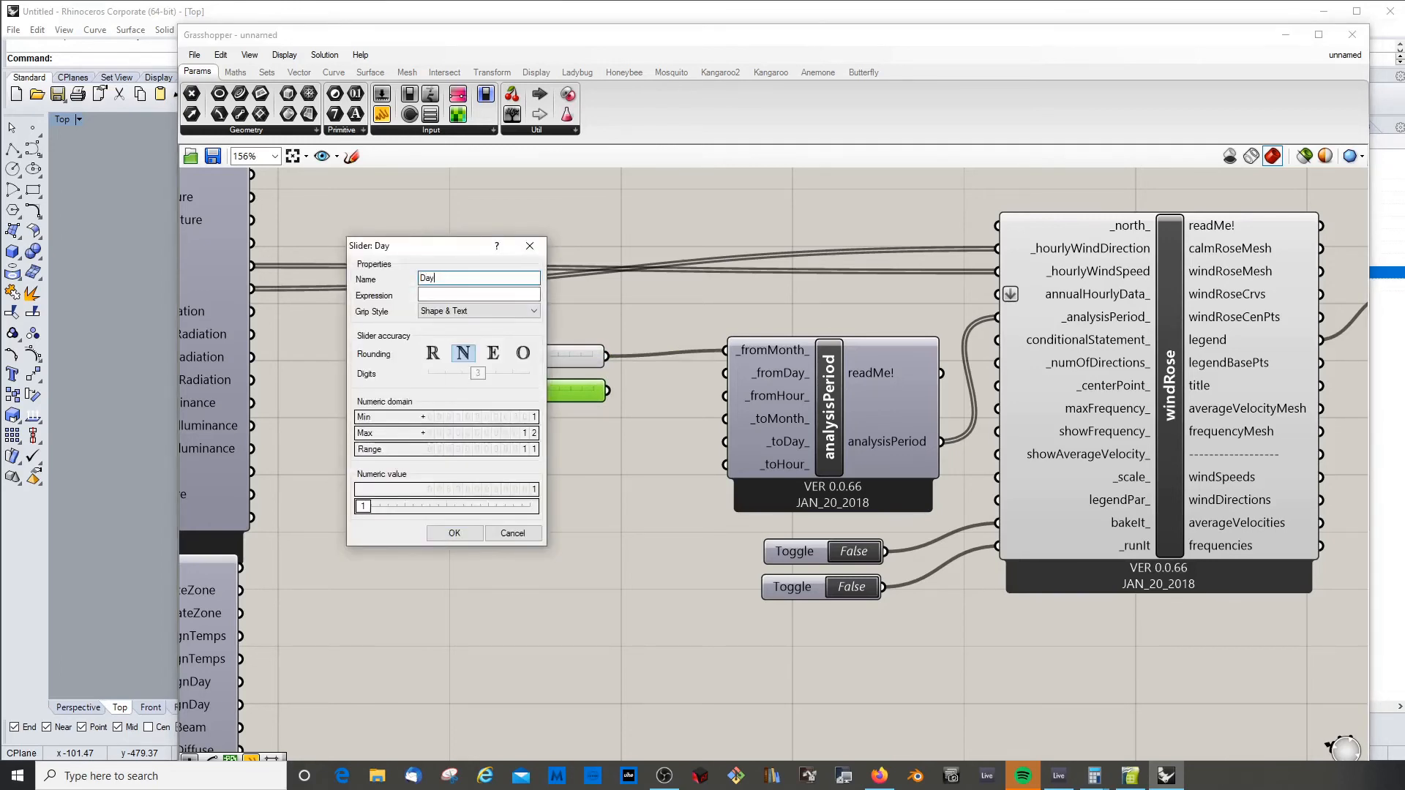
double_click(482, 418)
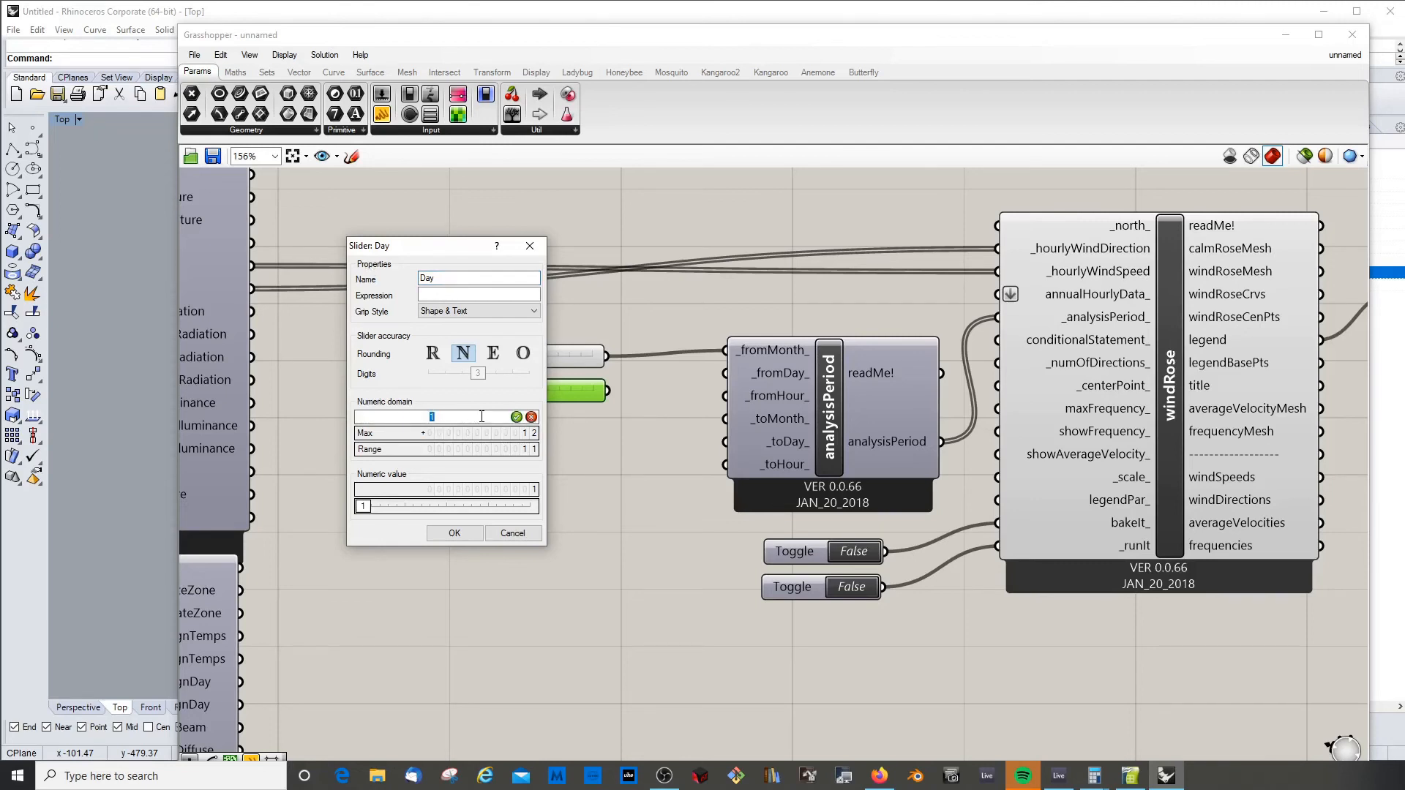
double_click(481, 433)
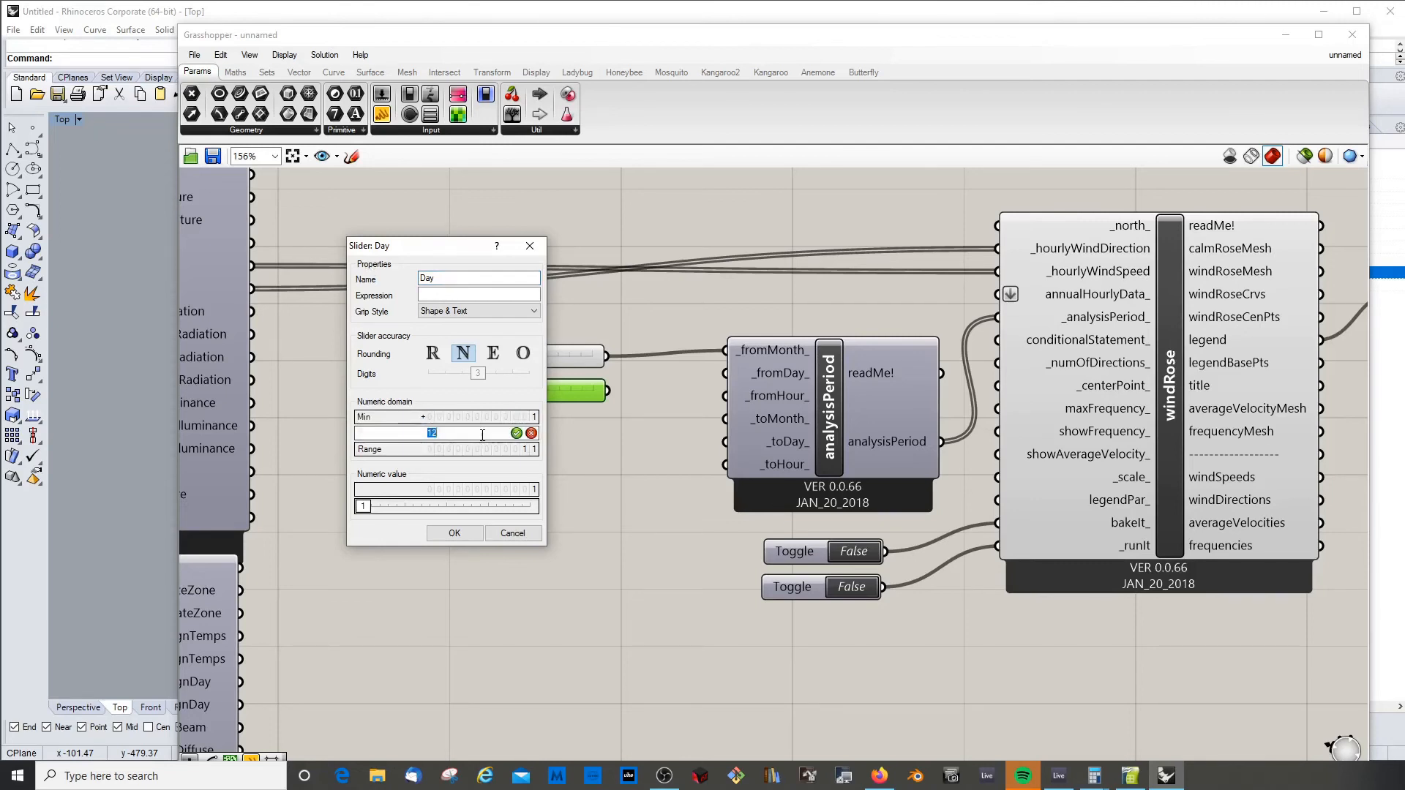
text(31)
key(Return)
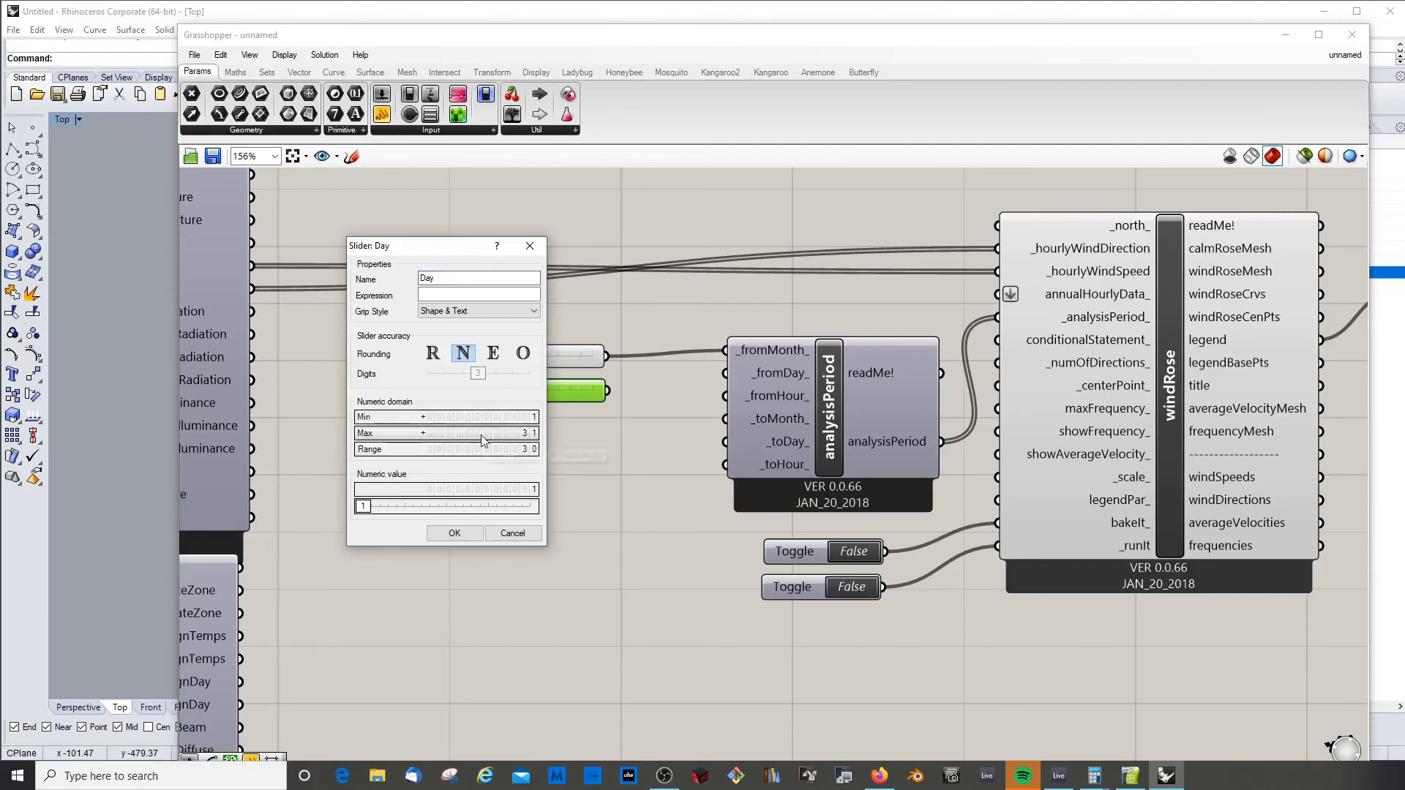
click(454, 533)
Set the Day slider to 1 and connect it to the _fromDay_ input of analysisPeriod
drag(525, 397, 655, 404)
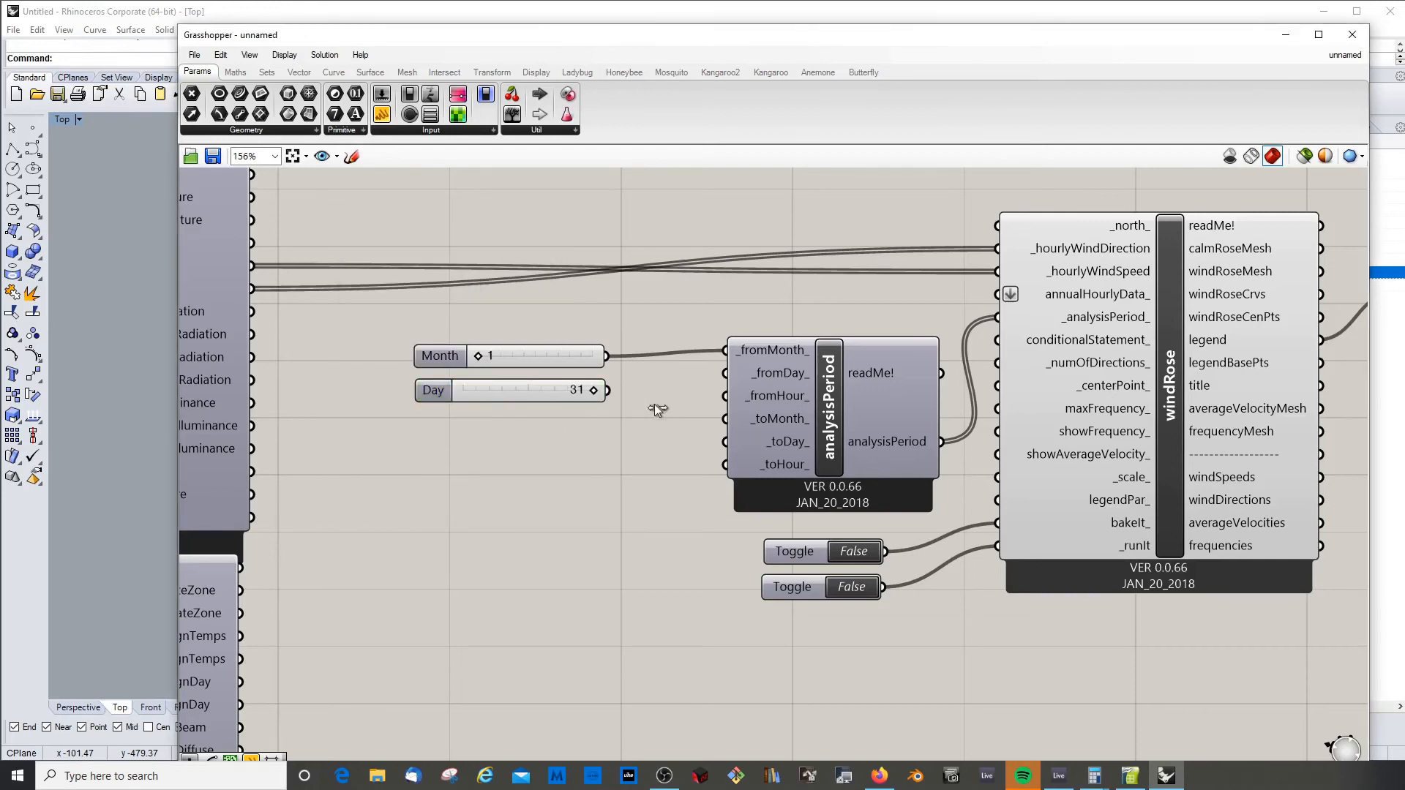
drag(546, 385, 439, 397)
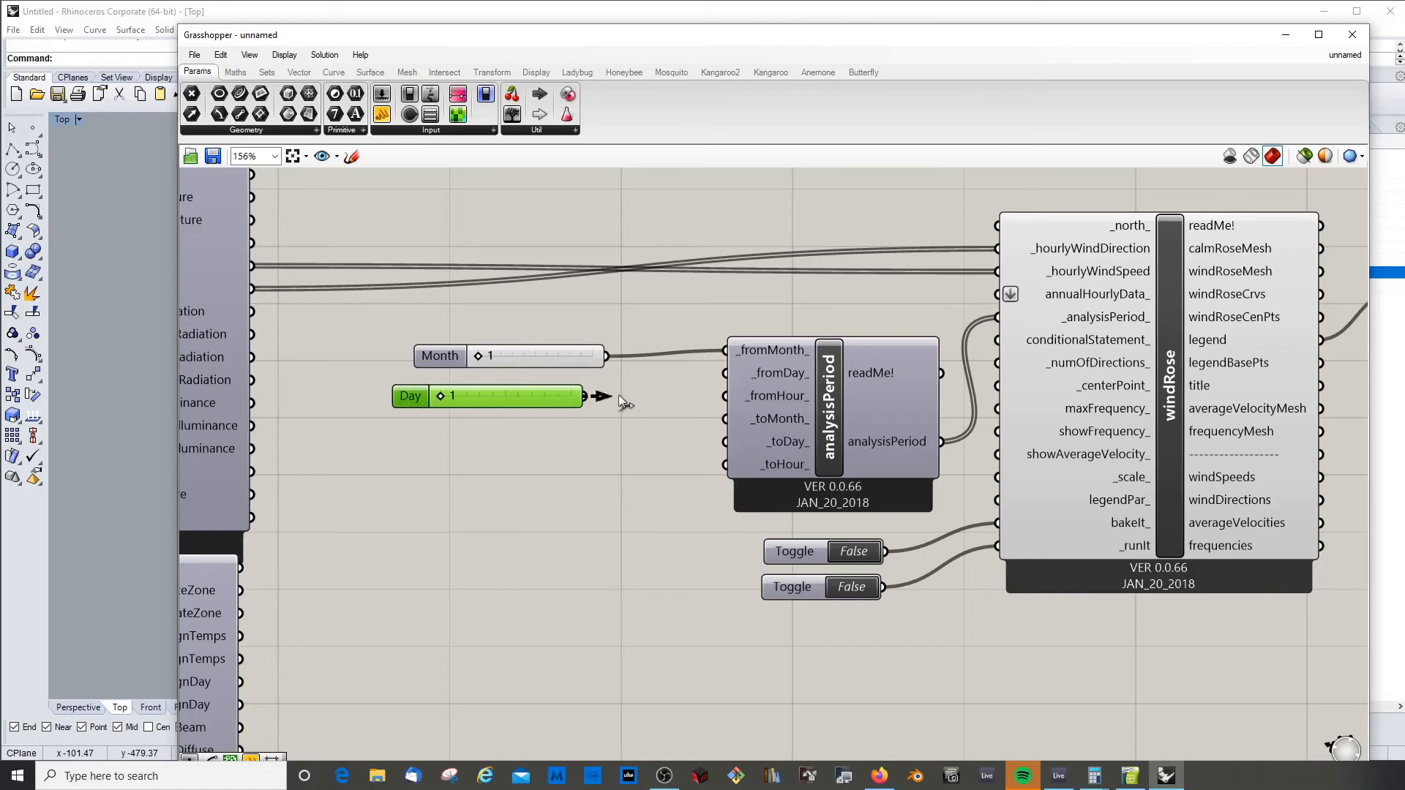
drag(584, 396, 724, 372)
click(595, 411)
Line up the Month and Day sliders one above the other beside the _fromMonth_ and _fromDay_ inputs
drag(553, 402, 582, 392)
mouse_move(787, 401)
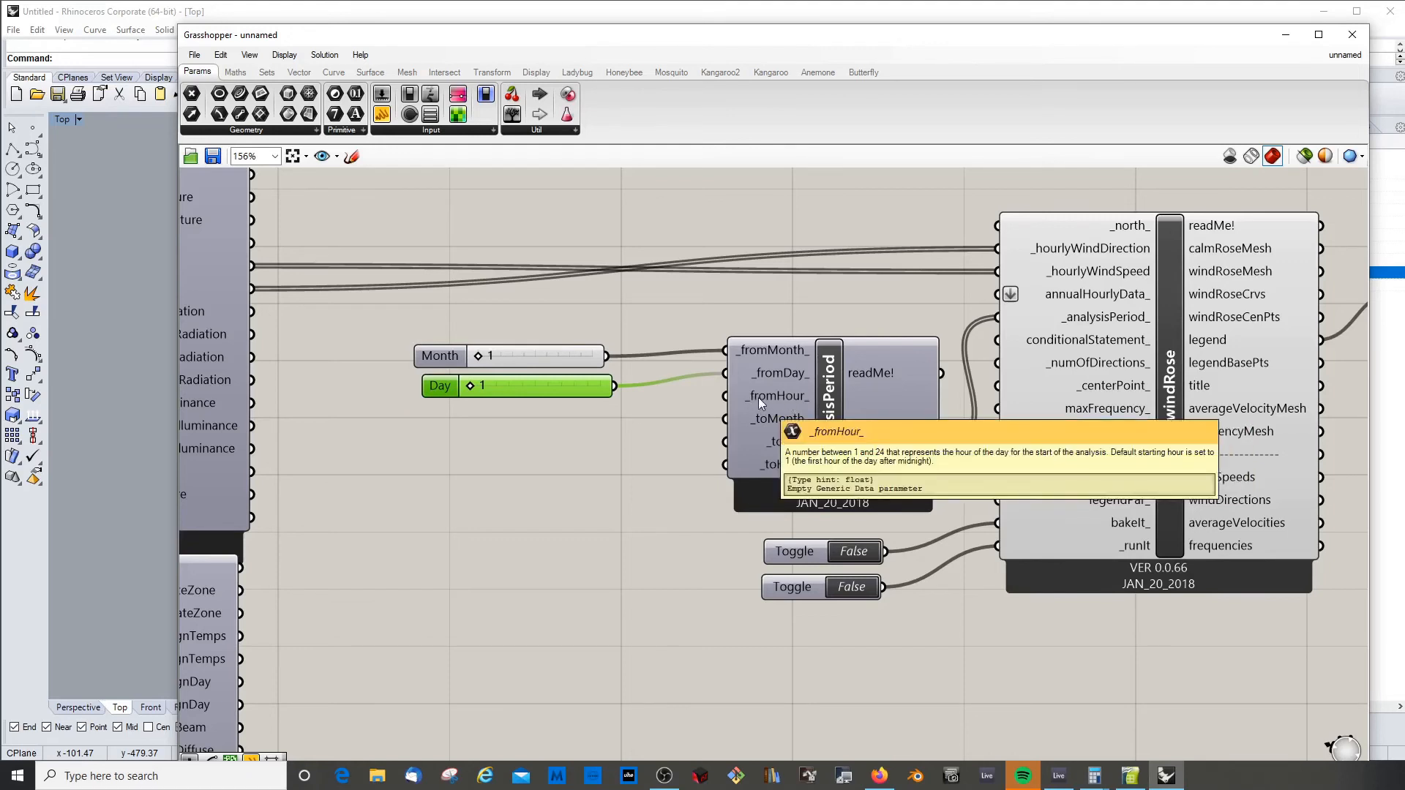
drag(497, 385, 490, 384)
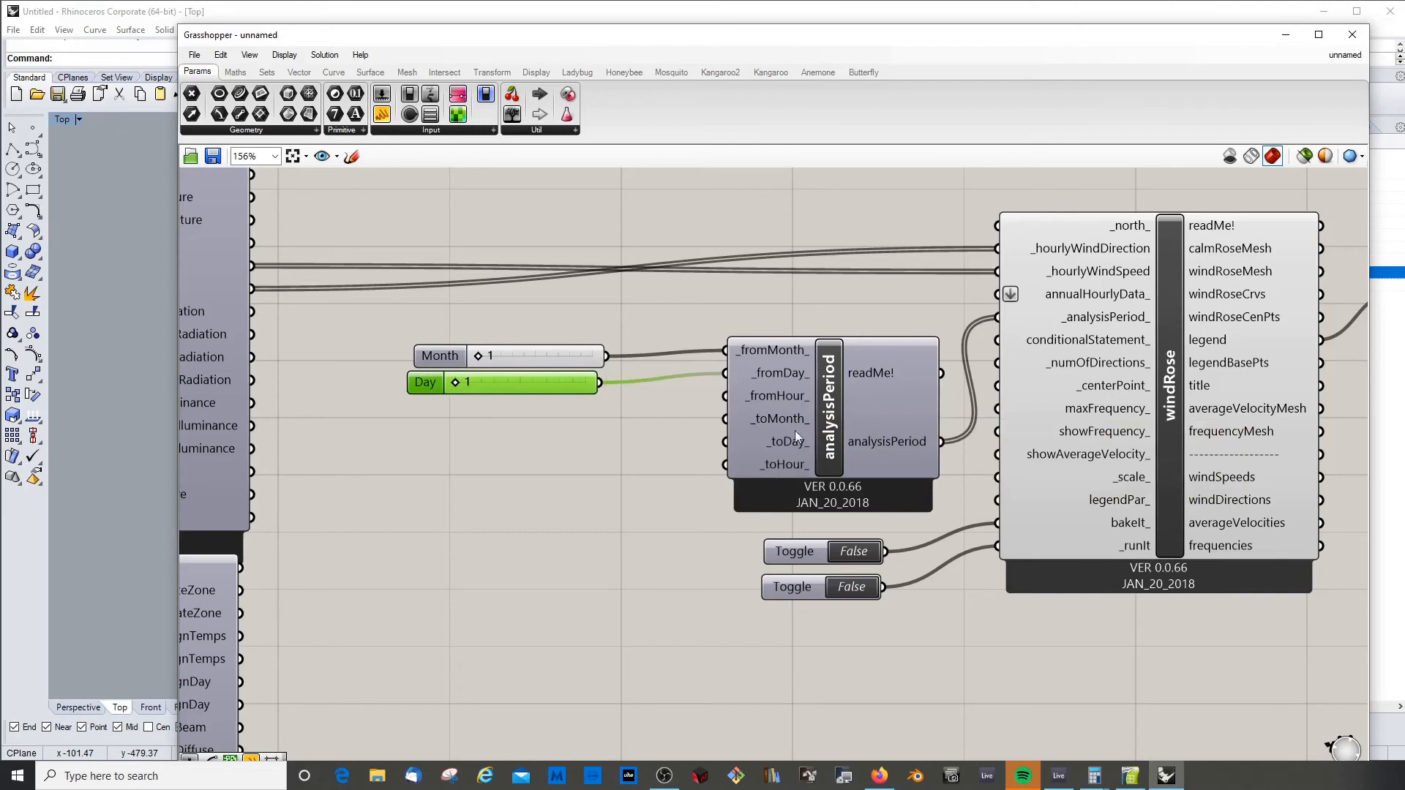
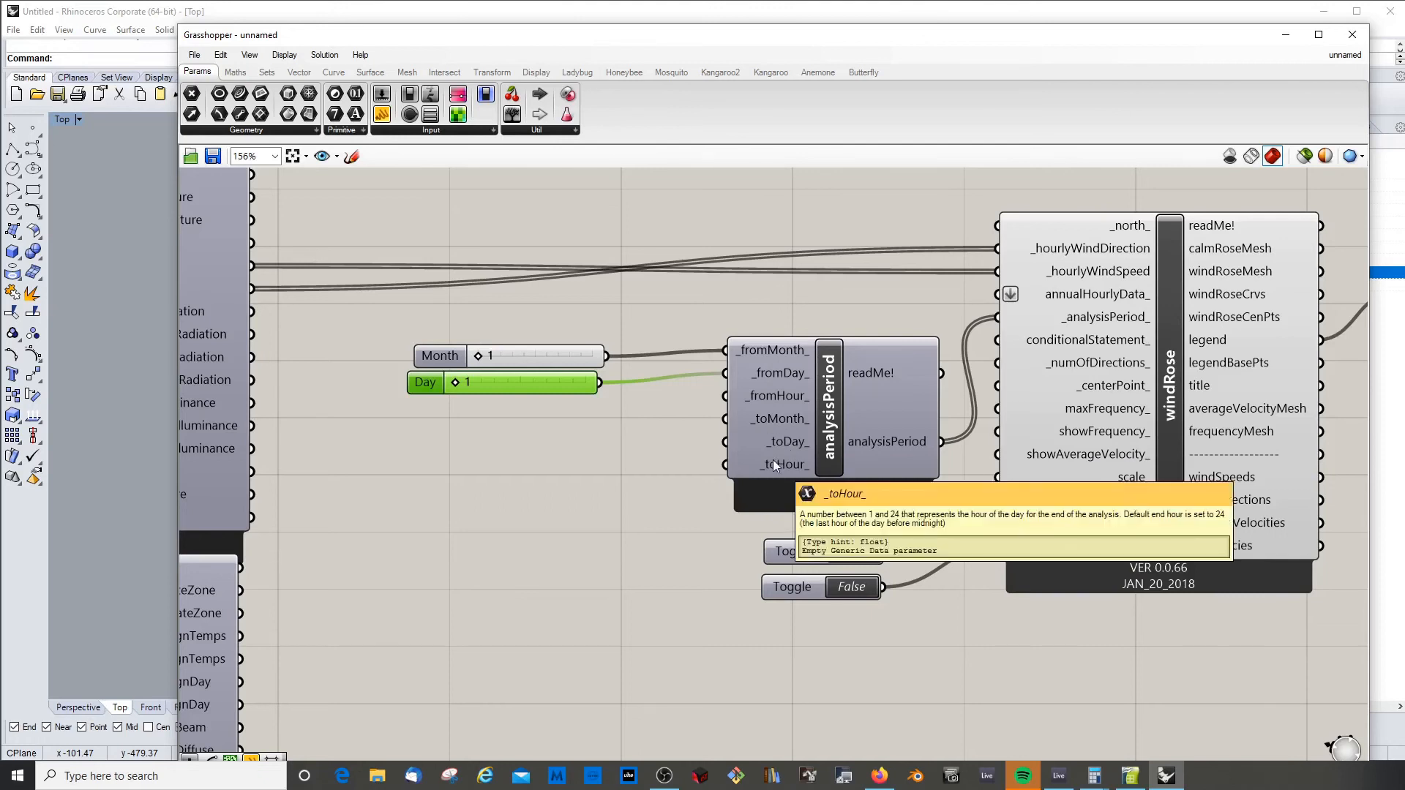
mouse_move(508, 357)
mouse_down()
mouse_move(501, 344)
mouse_move(515, 371)
mouse_up()
click(517, 379)
click(512, 356)
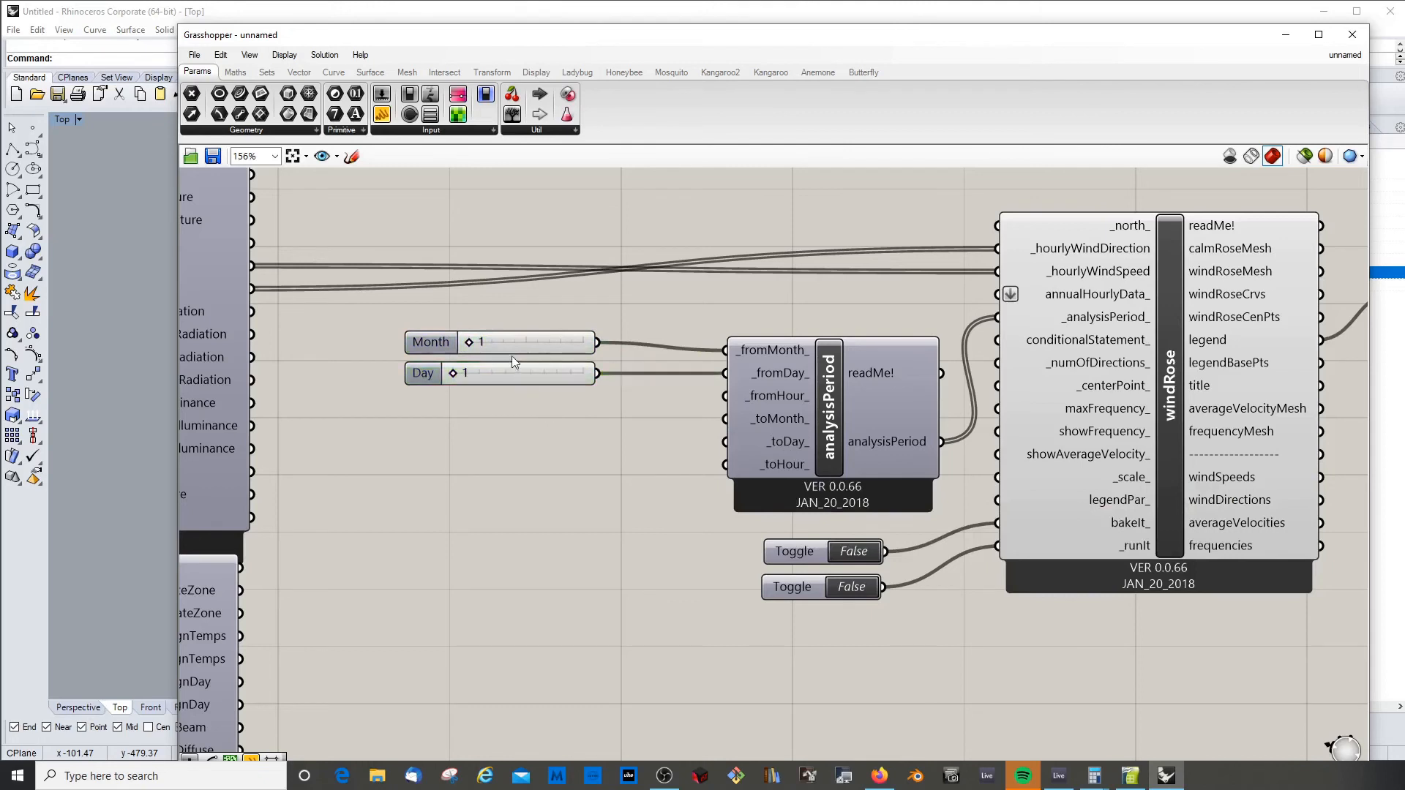
Duplicate the Month slider, place the copy below the Day slider and connect it to the _toMonth_ input
click(515, 344)
key(ctrl+c)
key(ctrl+v)
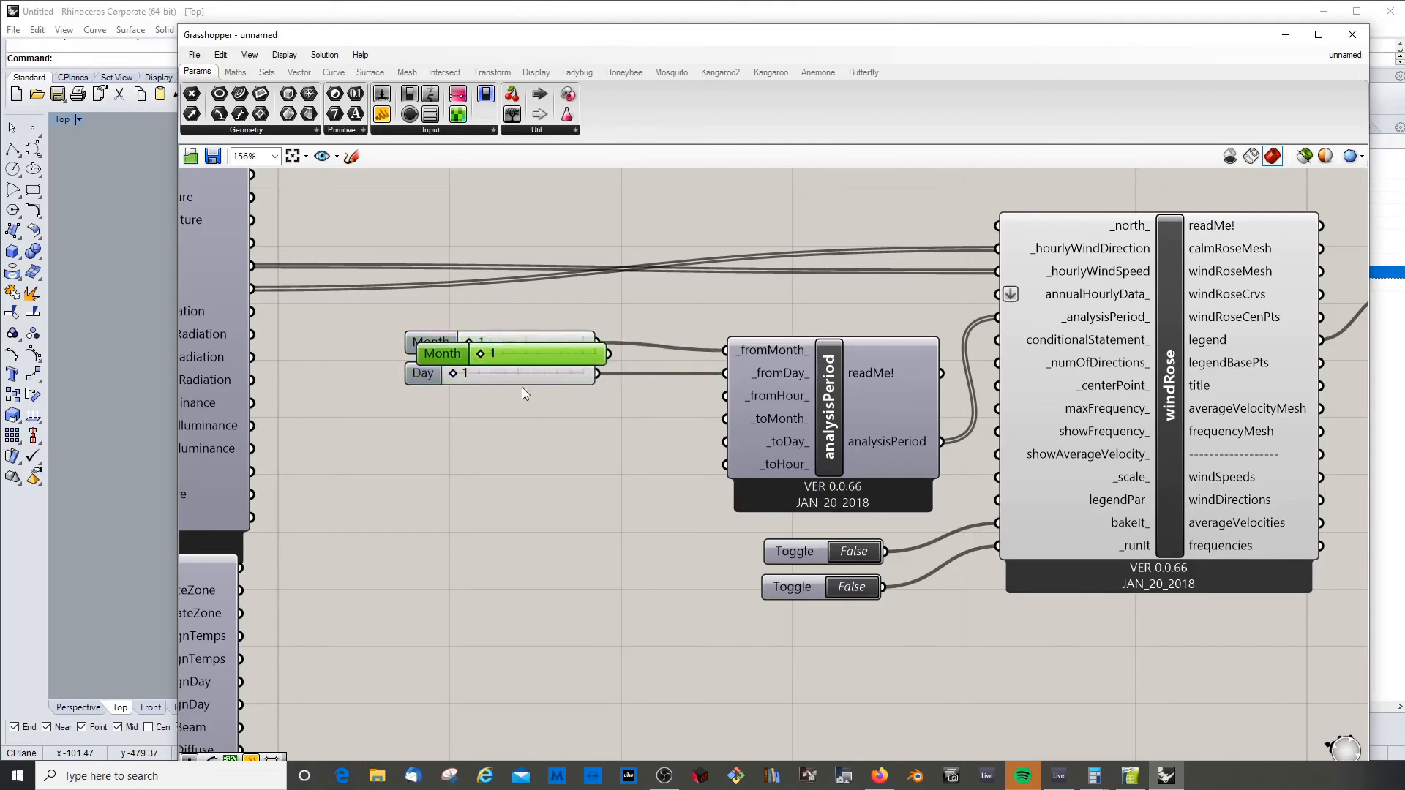
drag(533, 344, 725, 419)
Set the start Month slider to 3 and the end Month slider to 5, placing the latter level with _toMonth_
mouse_move(475, 434)
mouse_down()
mouse_move(534, 437)
mouse_move(496, 439)
mouse_up()
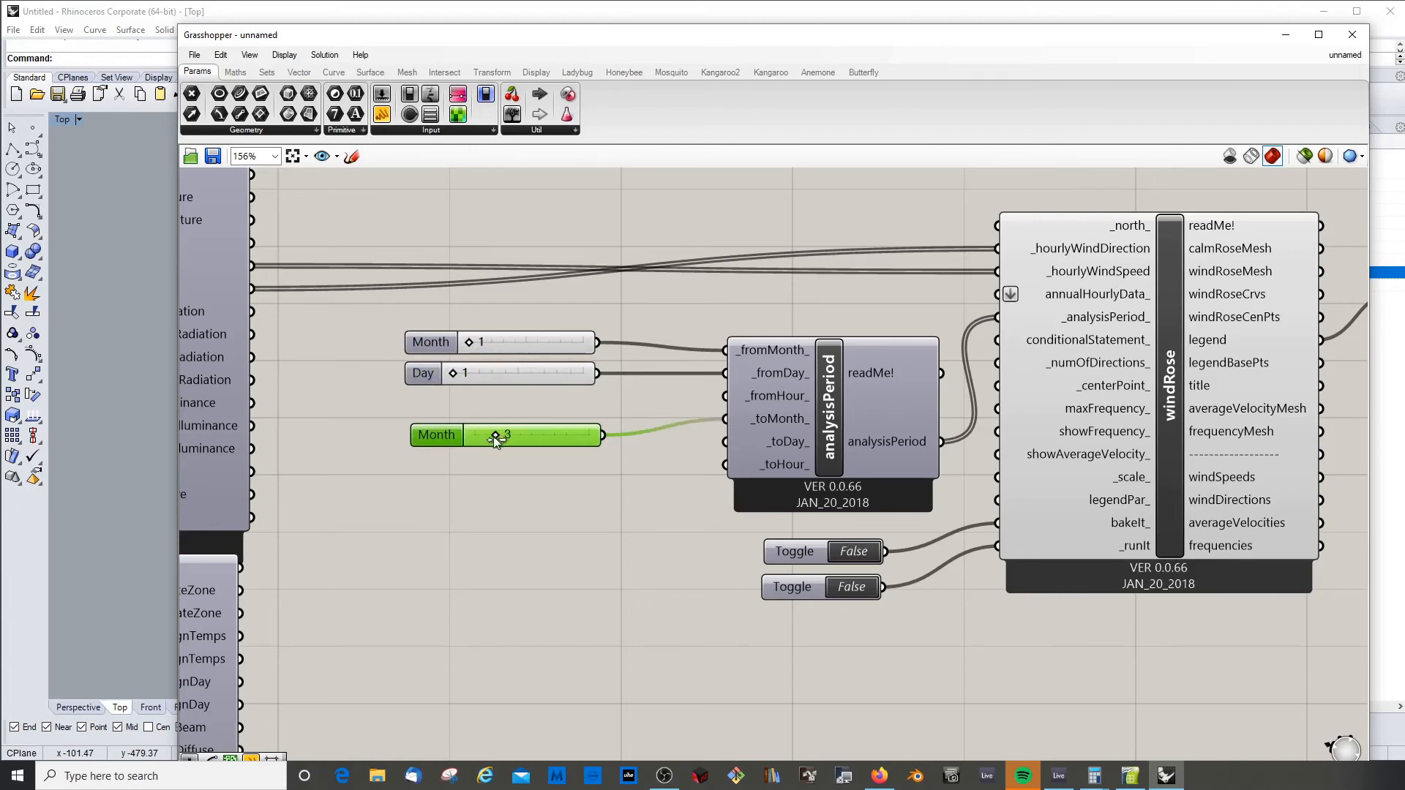
drag(469, 341, 495, 347)
drag(507, 434, 520, 434)
drag(564, 440, 556, 414)
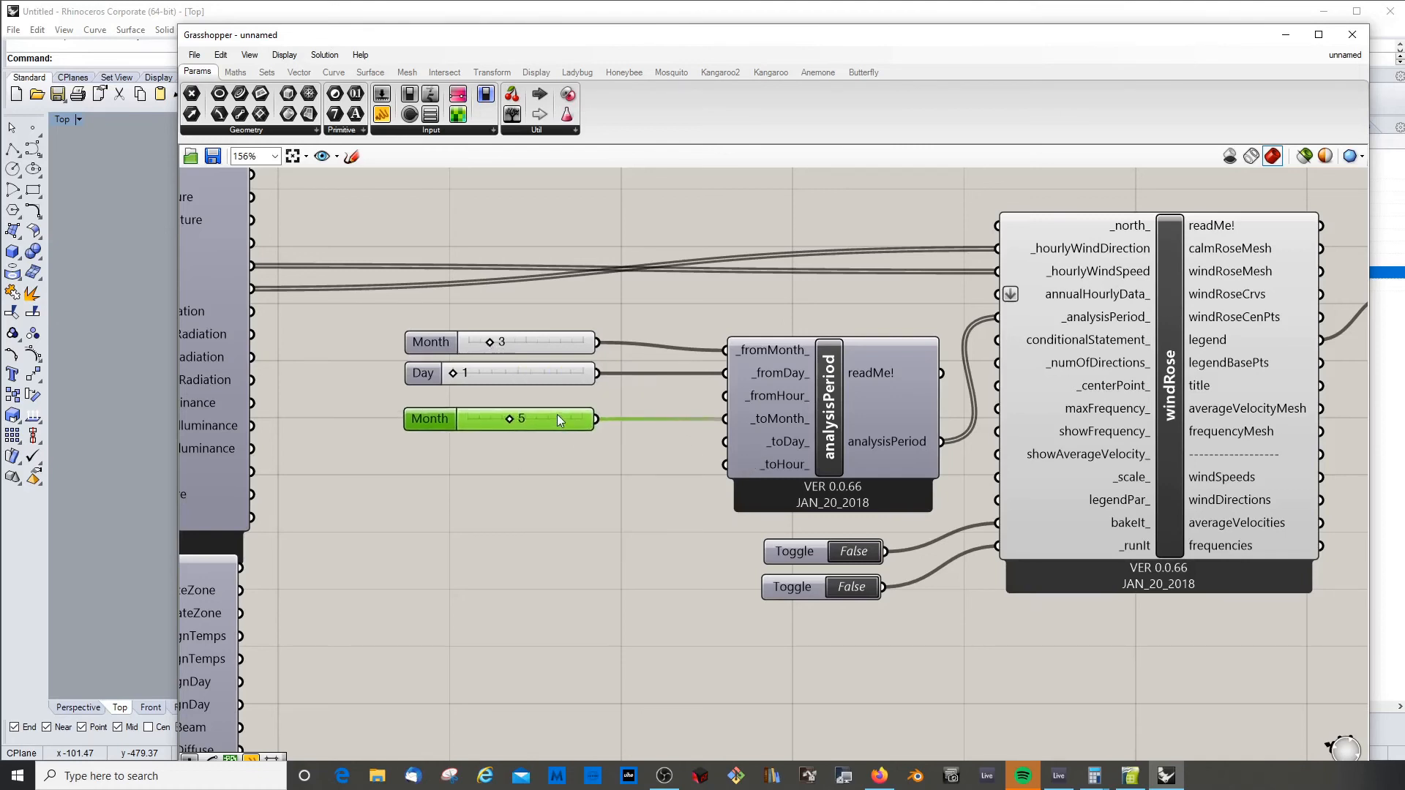
Connect a copy of the Day slider, set to 31, to the _toDay_ input of analysisPeriod
mouse_move(775, 446)
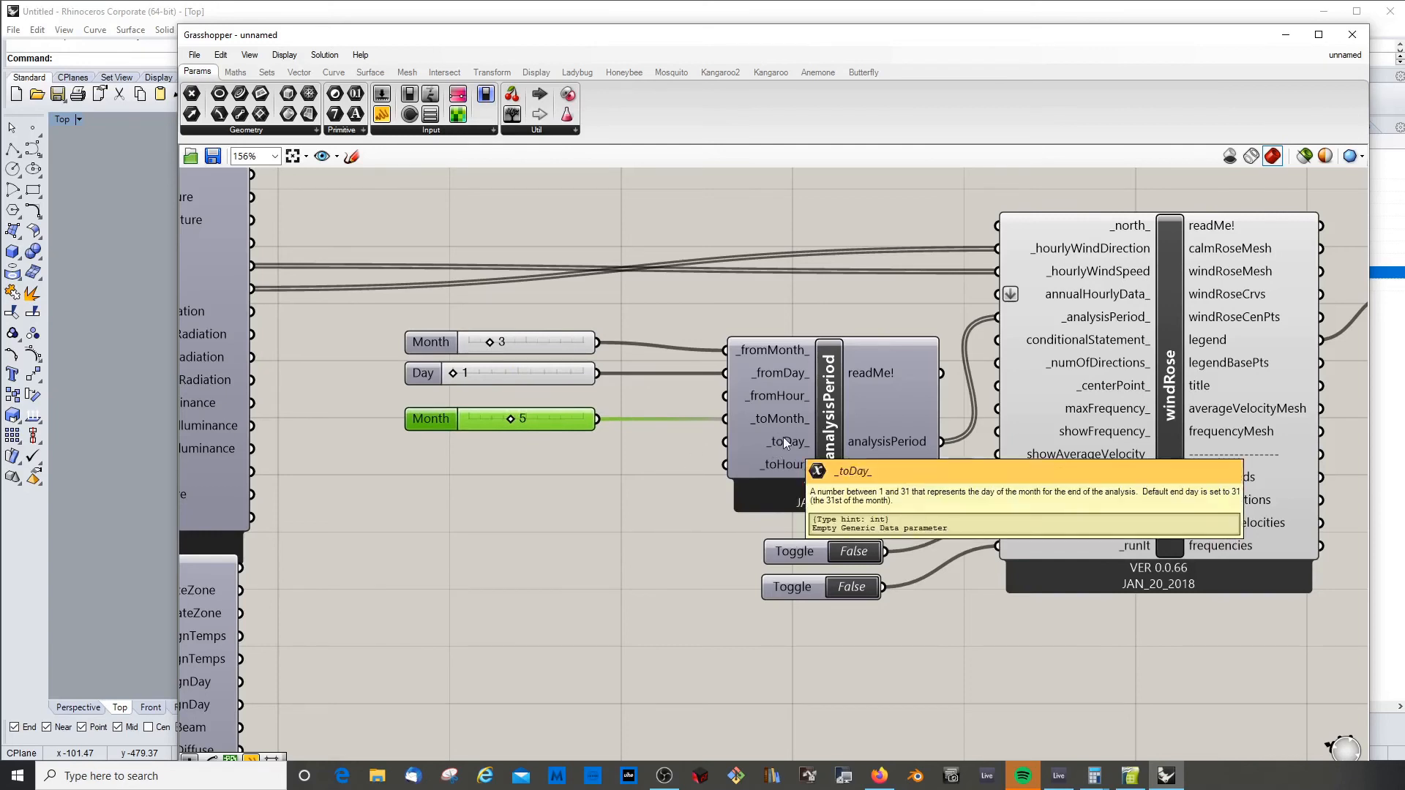
click(511, 371)
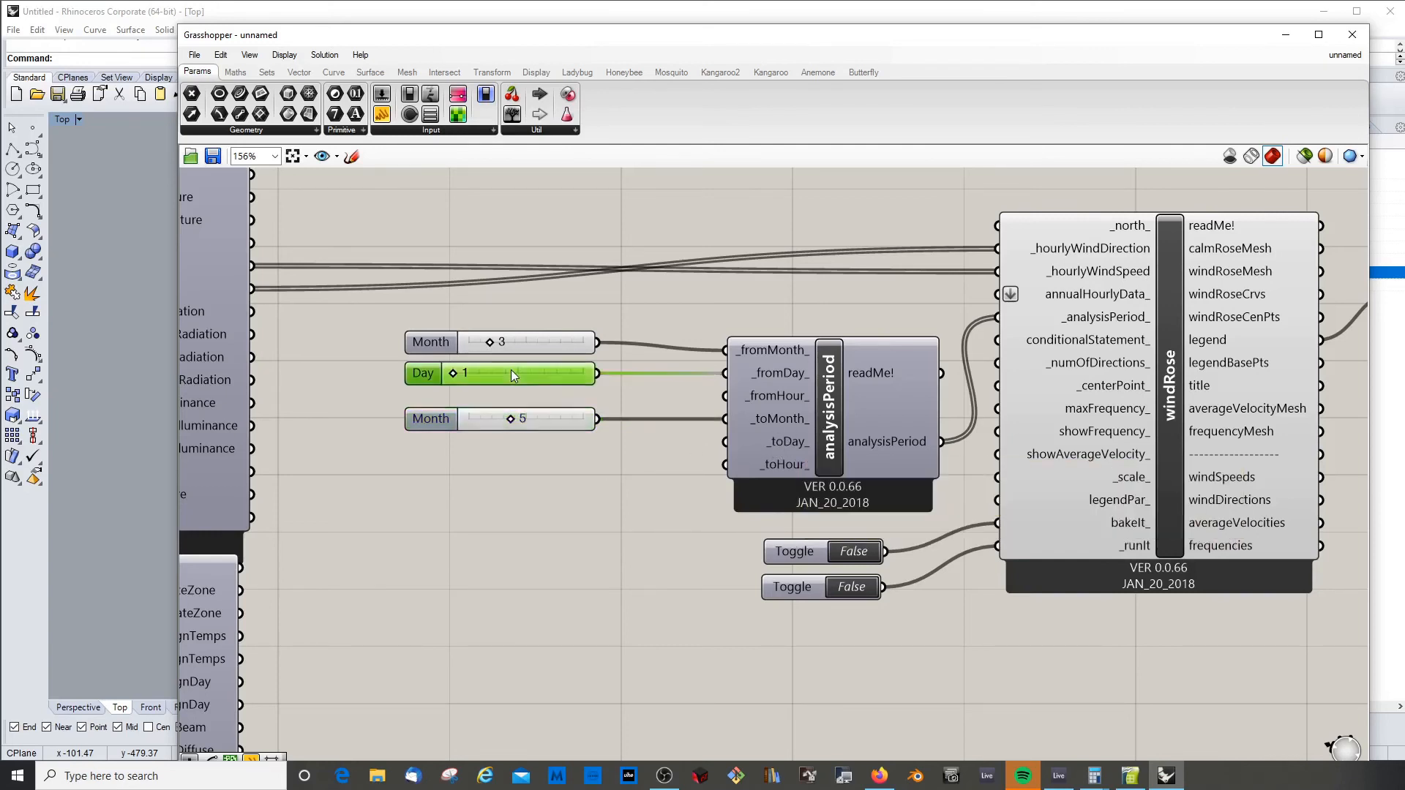
click(498, 503)
key(ctrl+v)
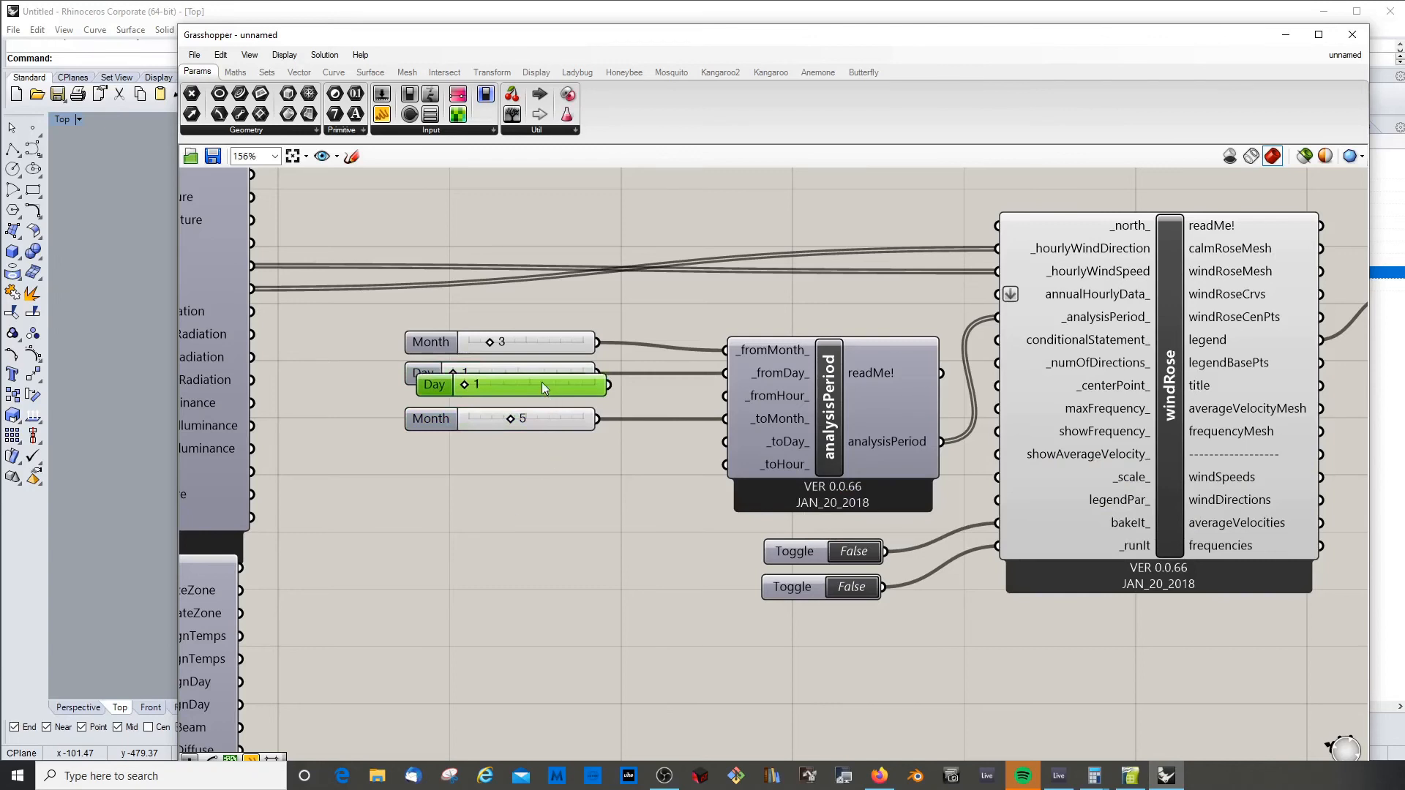
drag(542, 382, 709, 433)
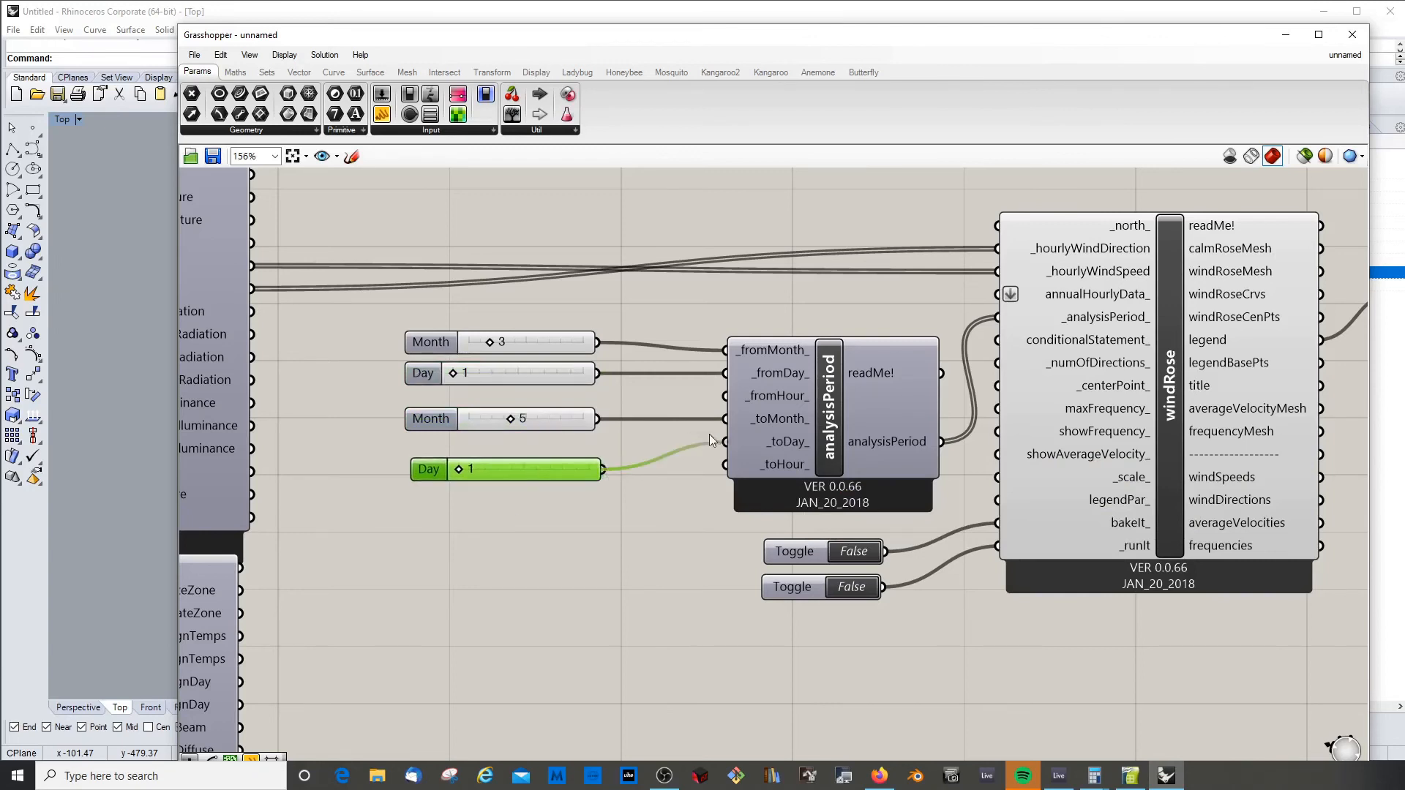
drag(467, 468, 622, 478)
Tidy the slider layout, stacking the end Month and Day sliders together and adjusting the start Day slider under its Month slider
drag(504, 464, 493, 426)
click(495, 419)
click(495, 368)
drag(495, 368, 499, 371)
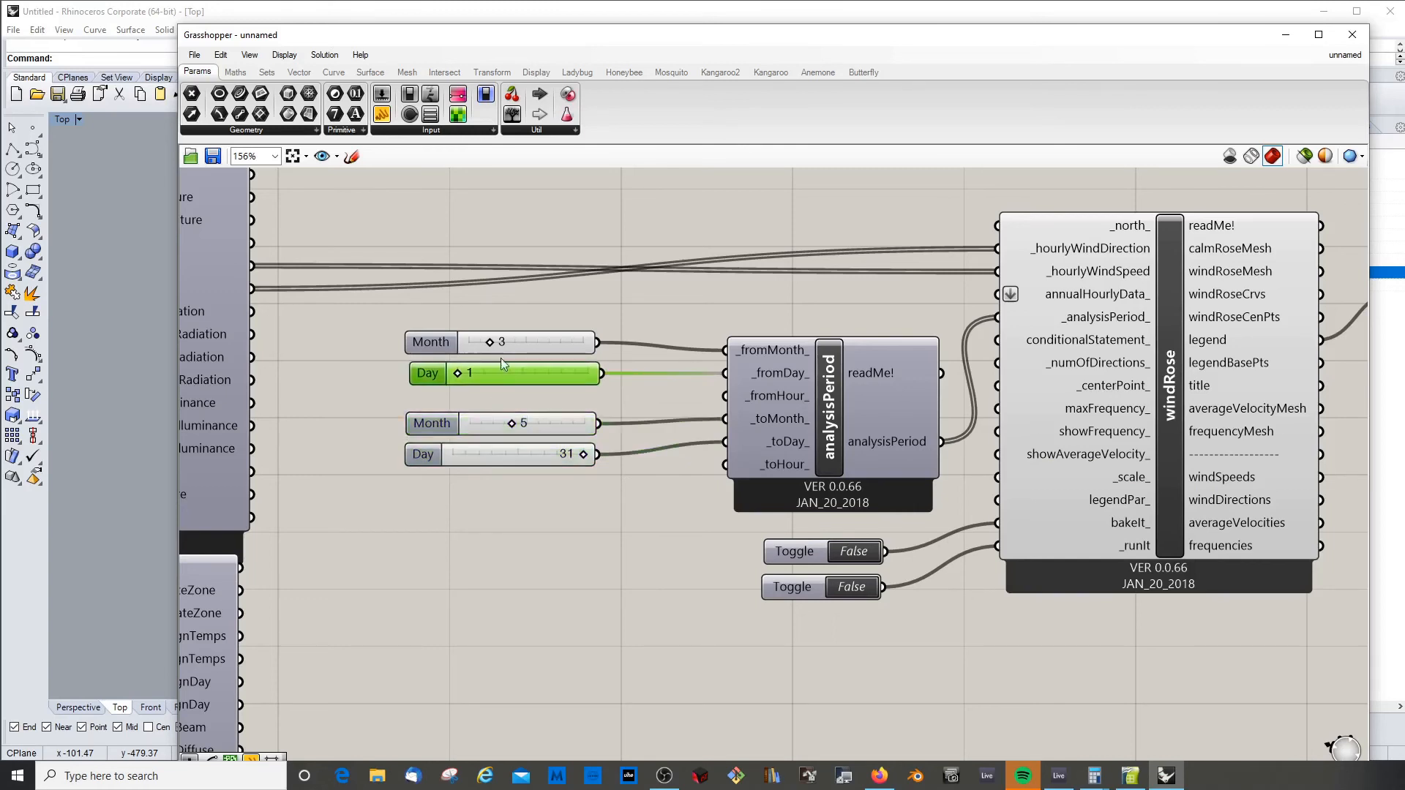
Raise the start Month and Day sliders and place a duplicate of the start Day slider below them, level with _fromHour_
click(501, 344)
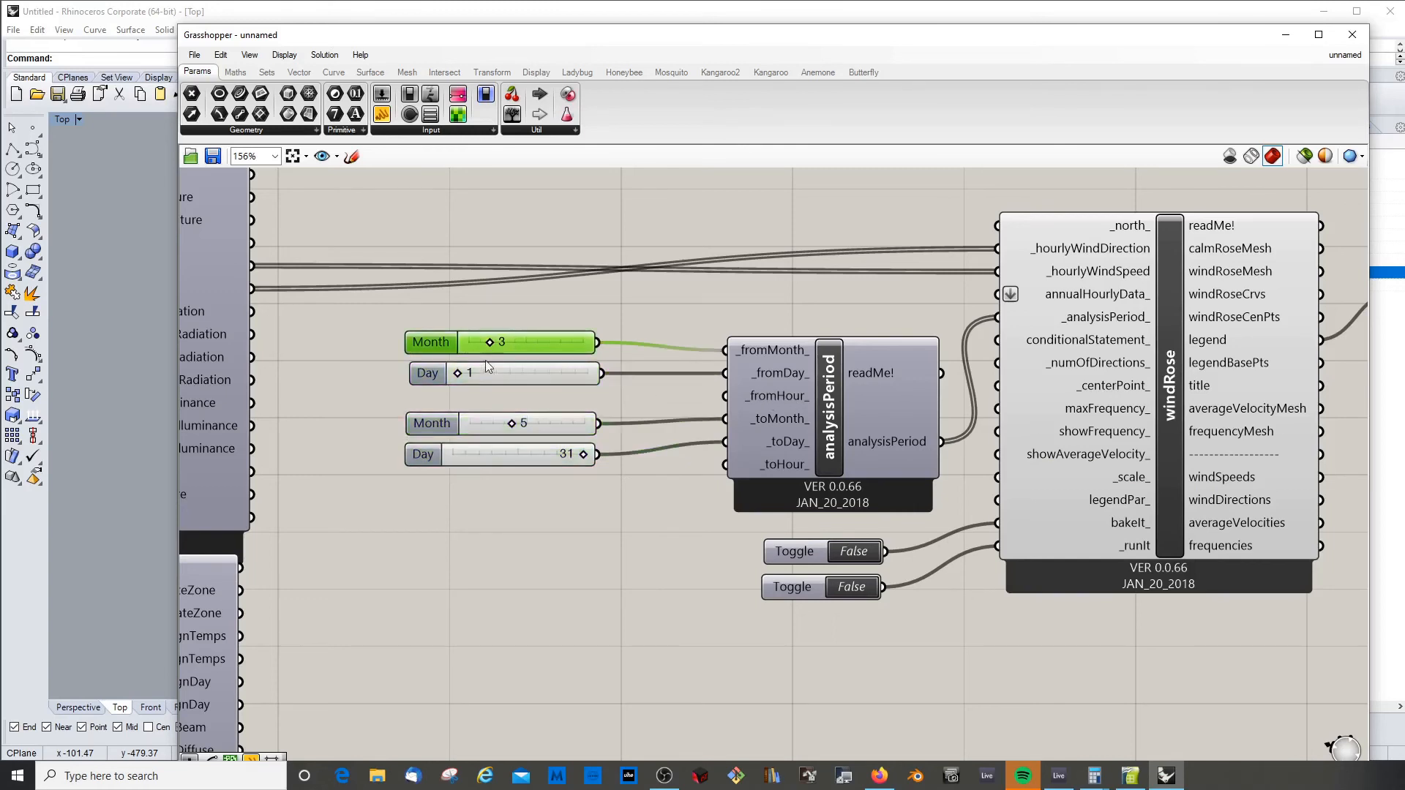
click(511, 366)
click(520, 348)
drag(520, 348, 495, 385)
shift+click(521, 362)
click(549, 399)
click(530, 363)
key(ctrl+v)
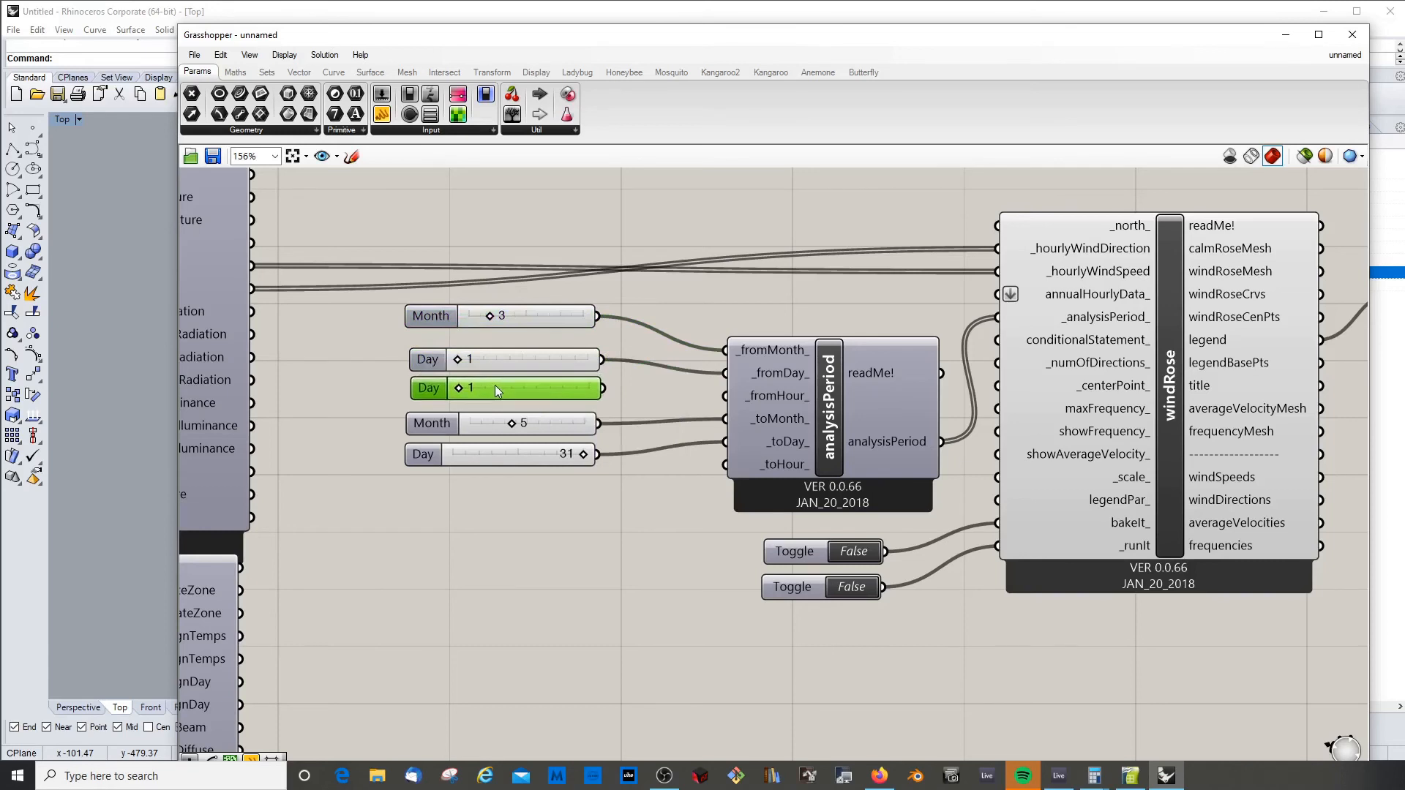
Rename the duplicated Day slider to Hour and set its numeric domain from 0 to 24
double_click(496, 385)
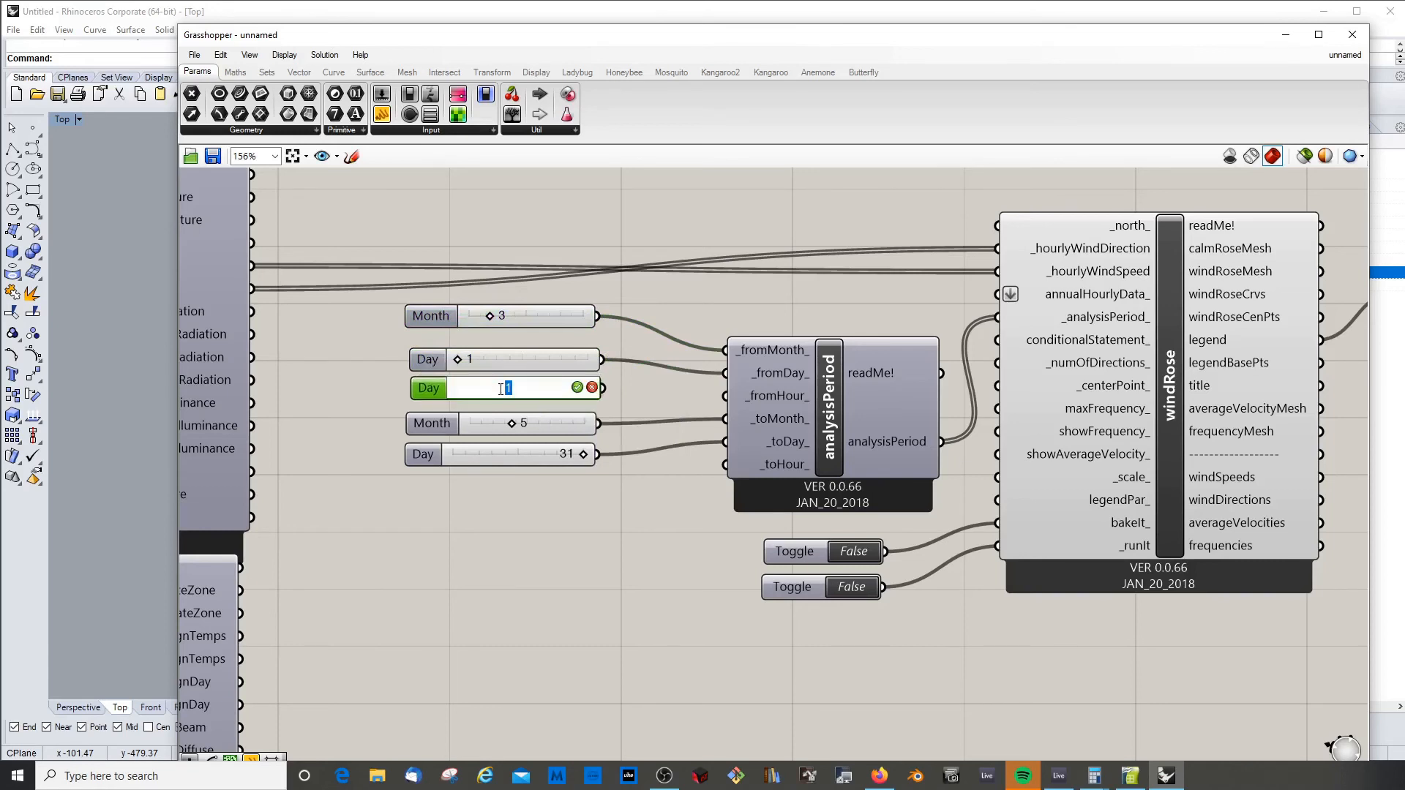
double_click(423, 388)
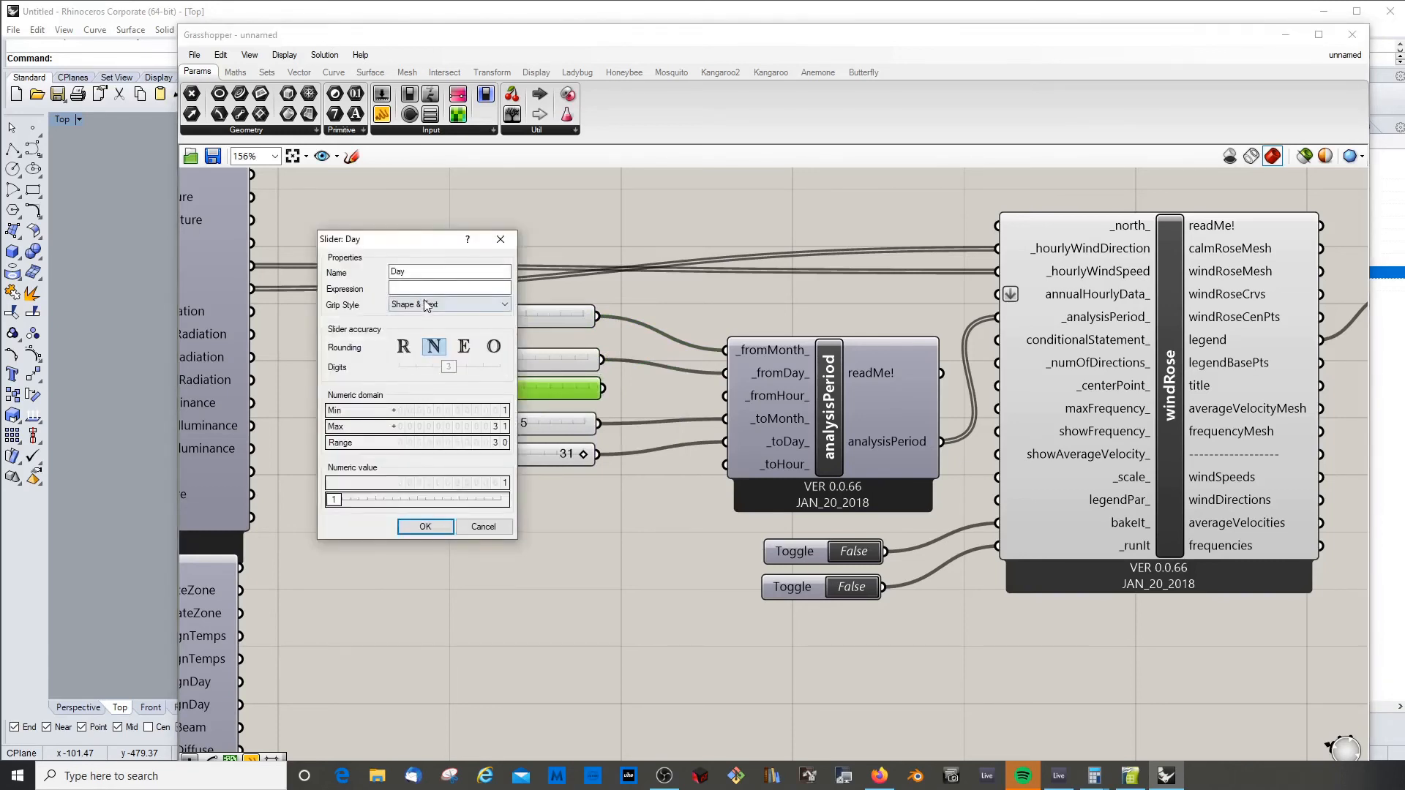
double_click(398, 272)
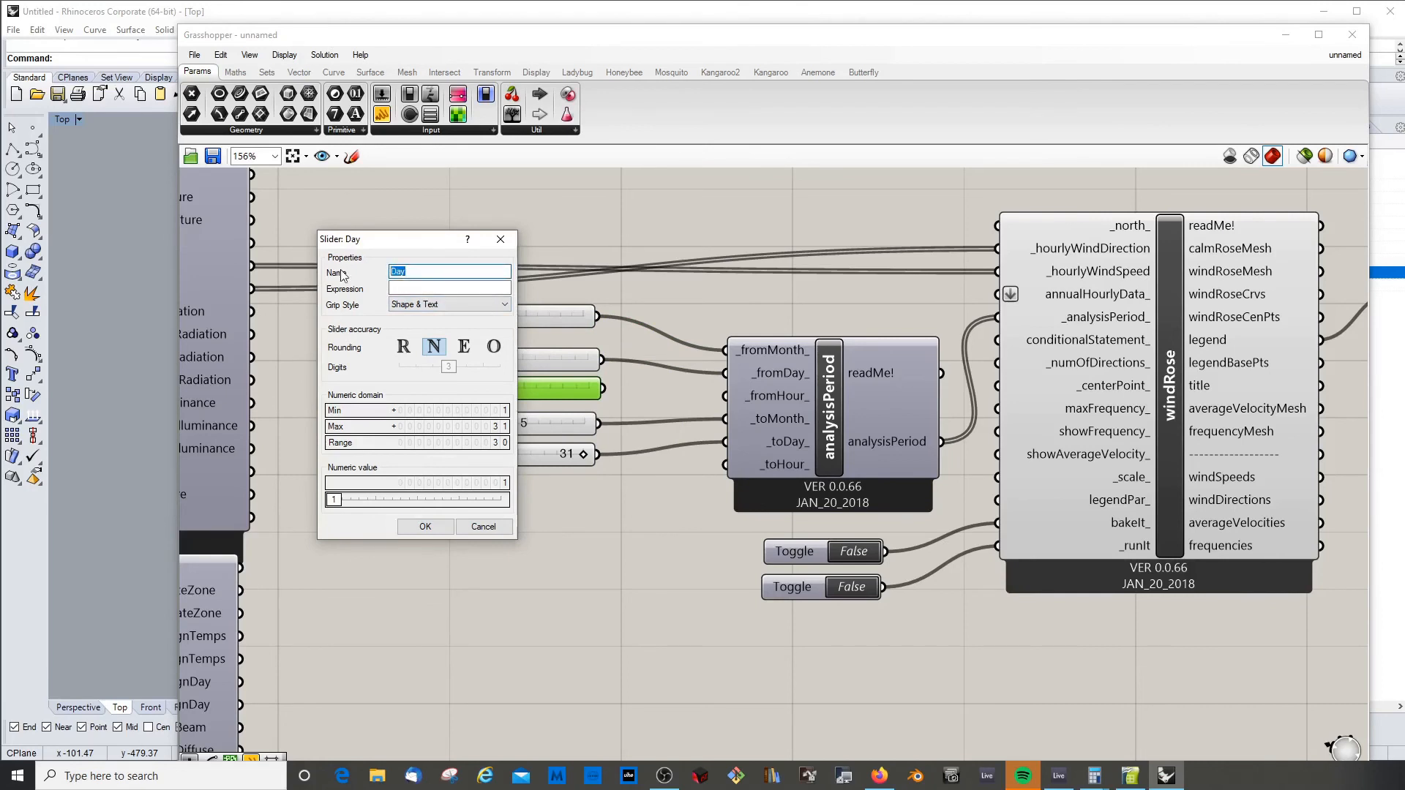
text(Hour)
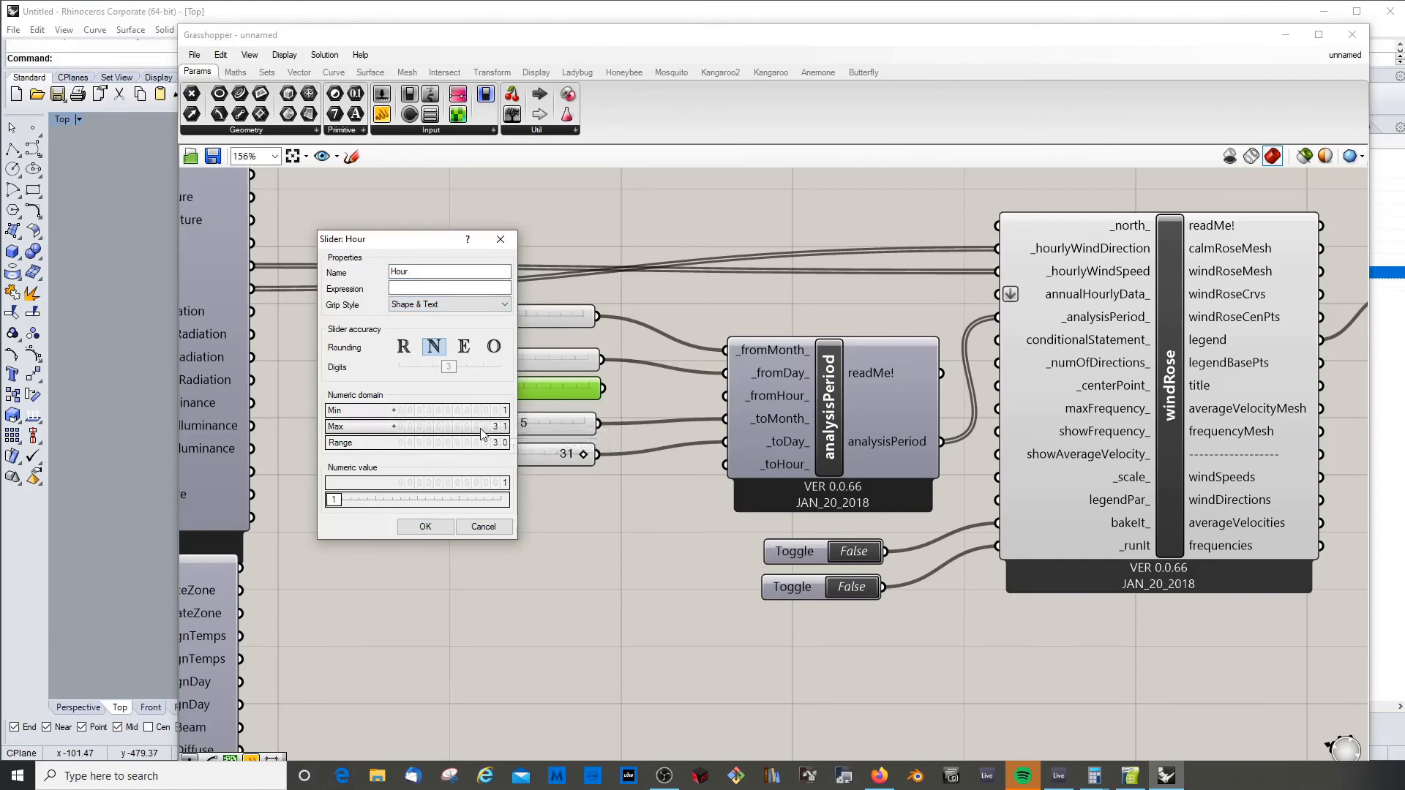
double_click(487, 410)
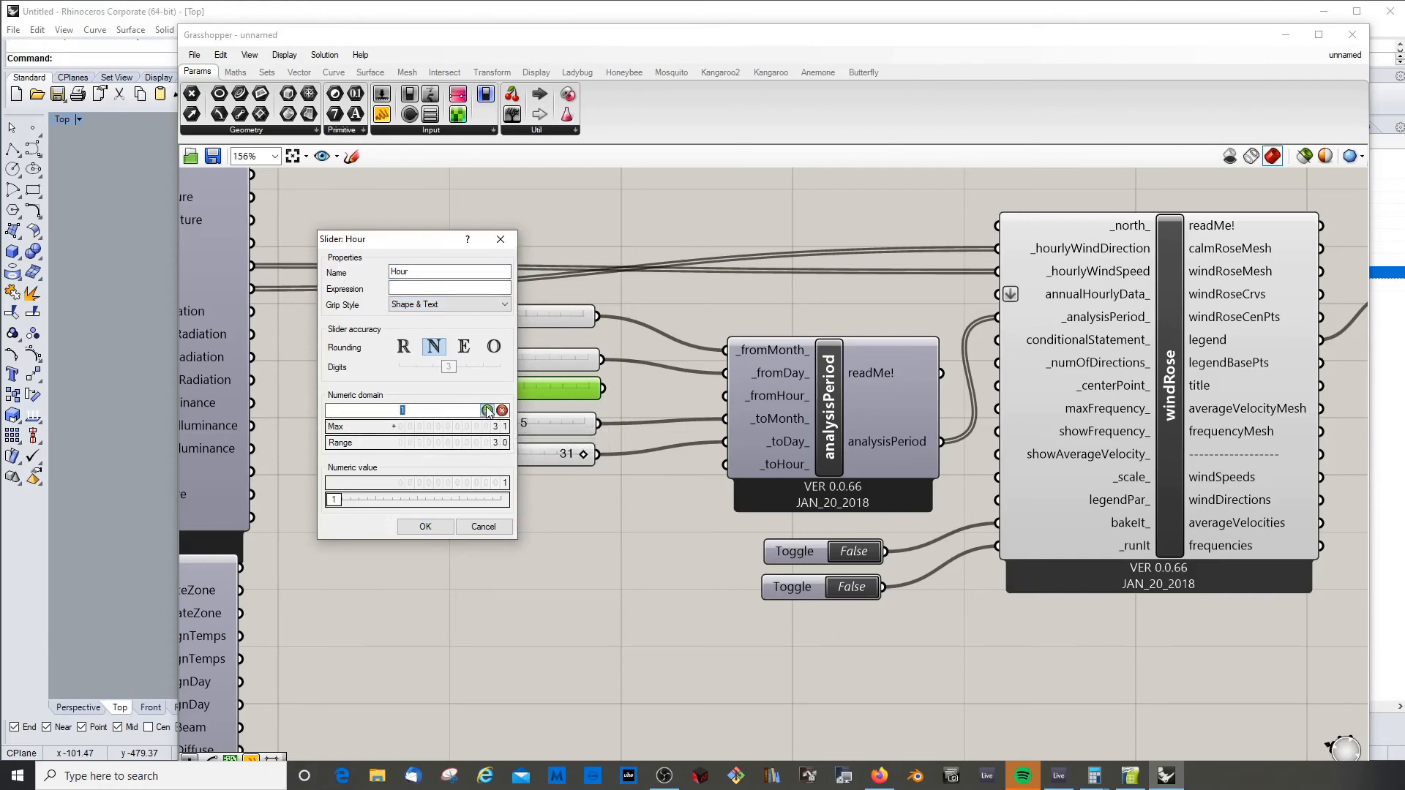
text(0)
click(487, 410)
double_click(475, 426)
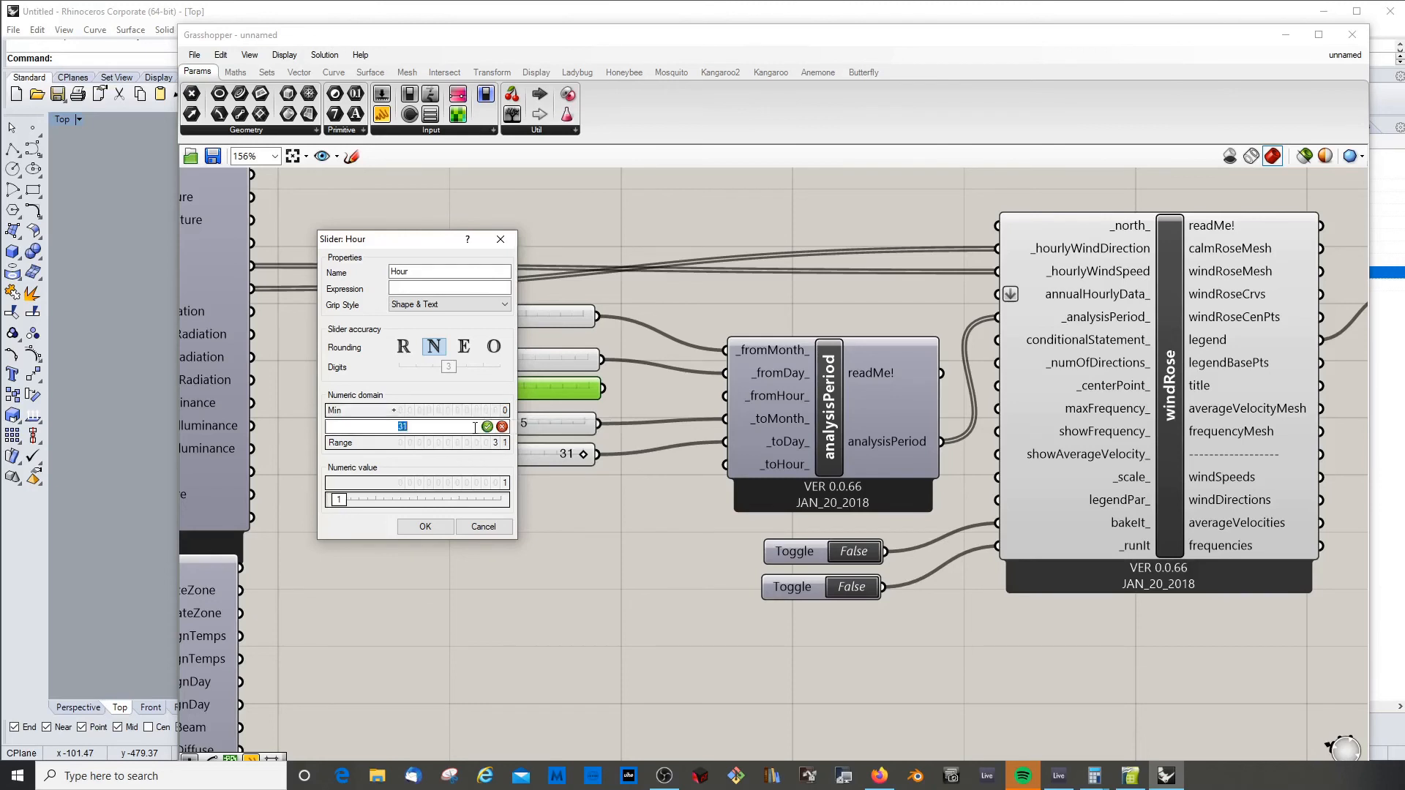
text(24)
click(488, 427)
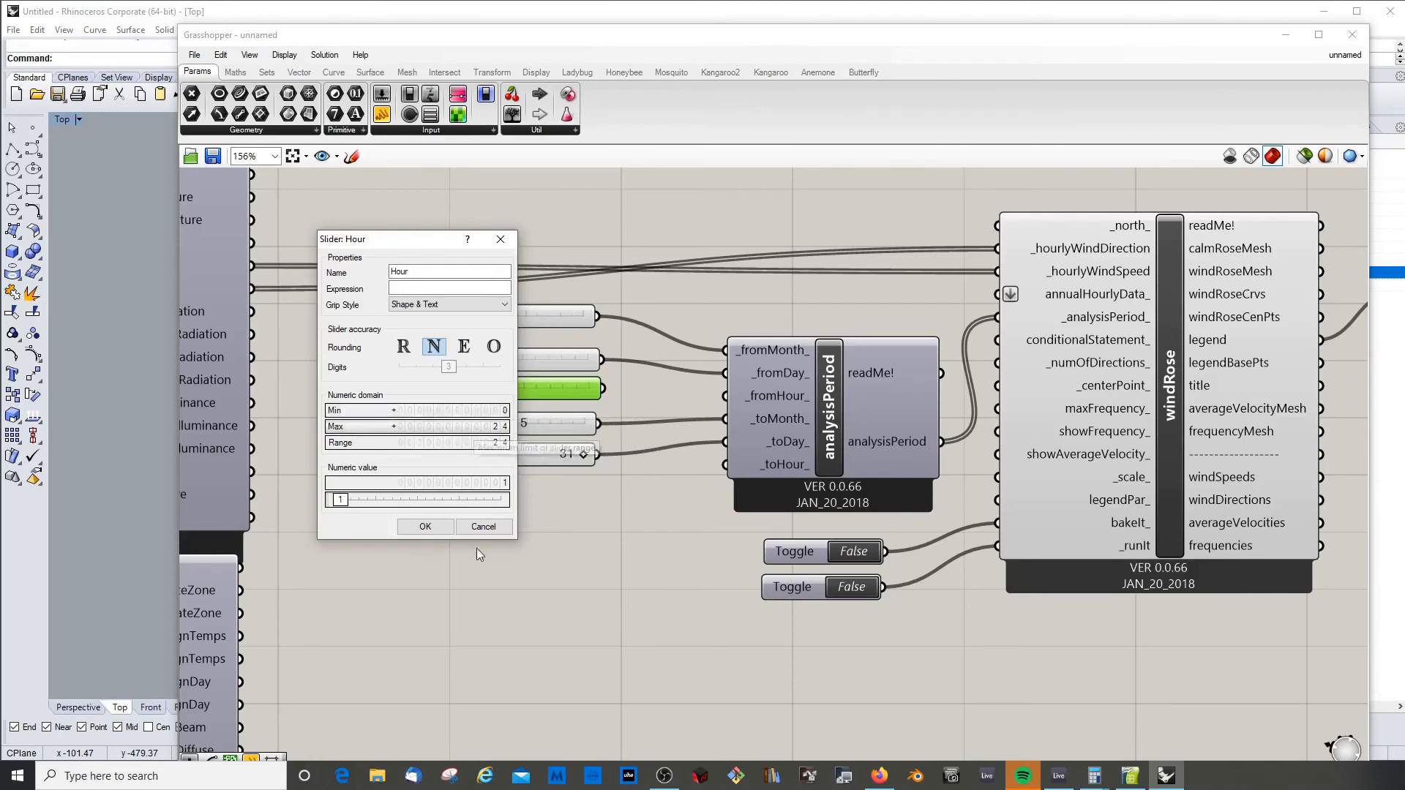
click(433, 528)
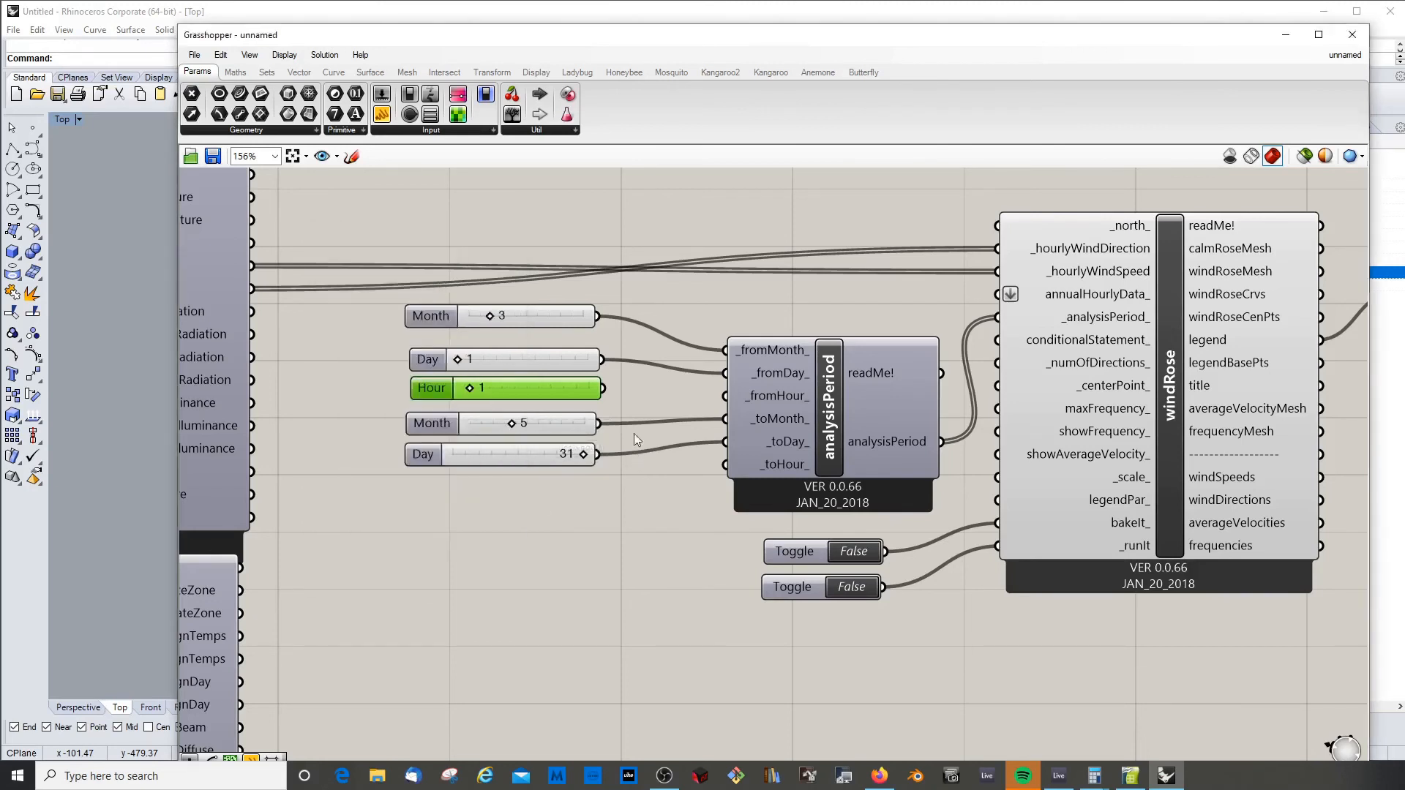
Connect the Hour slider to the _fromHour_ input of analysisPeriod, removing the first wire and rewiring it
right_click(752, 396)
mouse_move(841, 428)
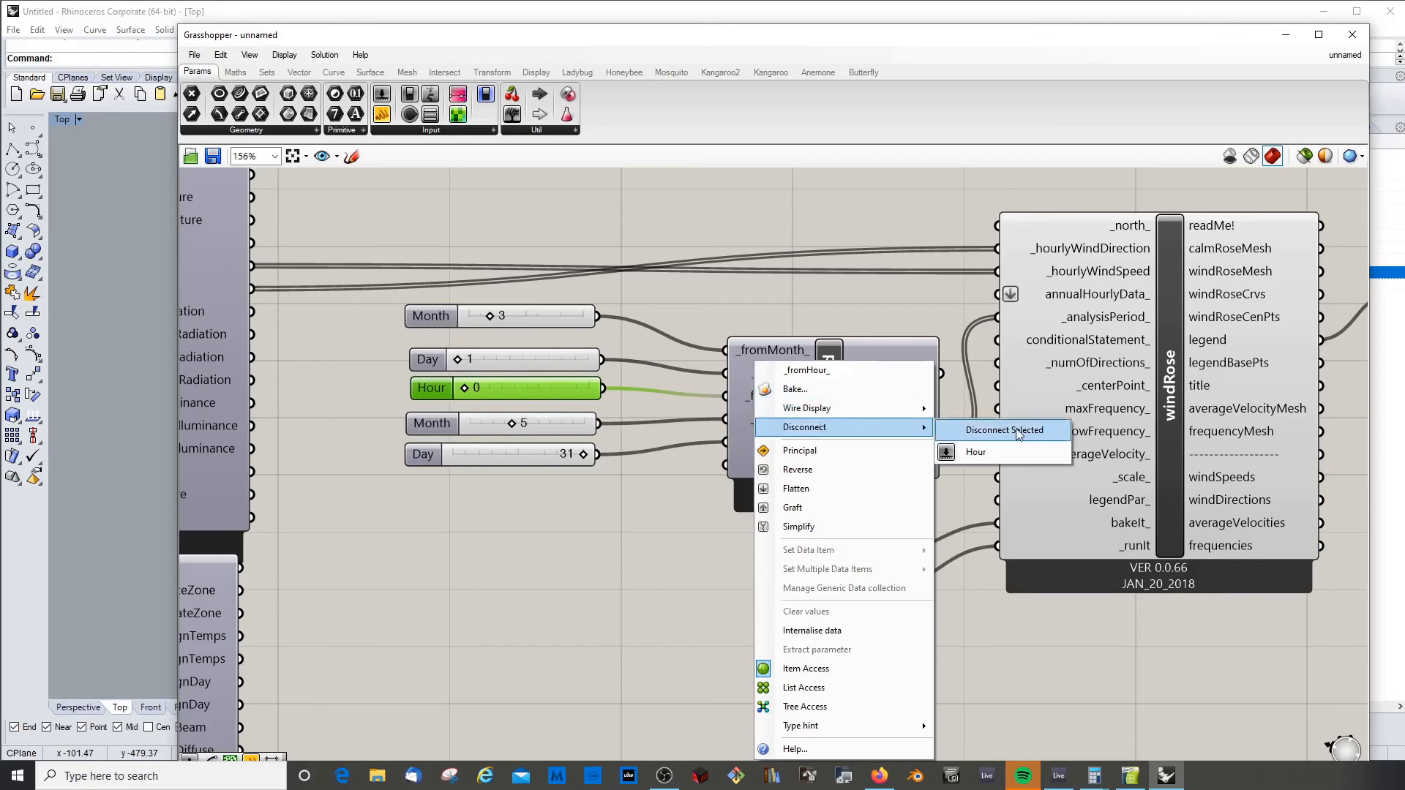
click(1020, 432)
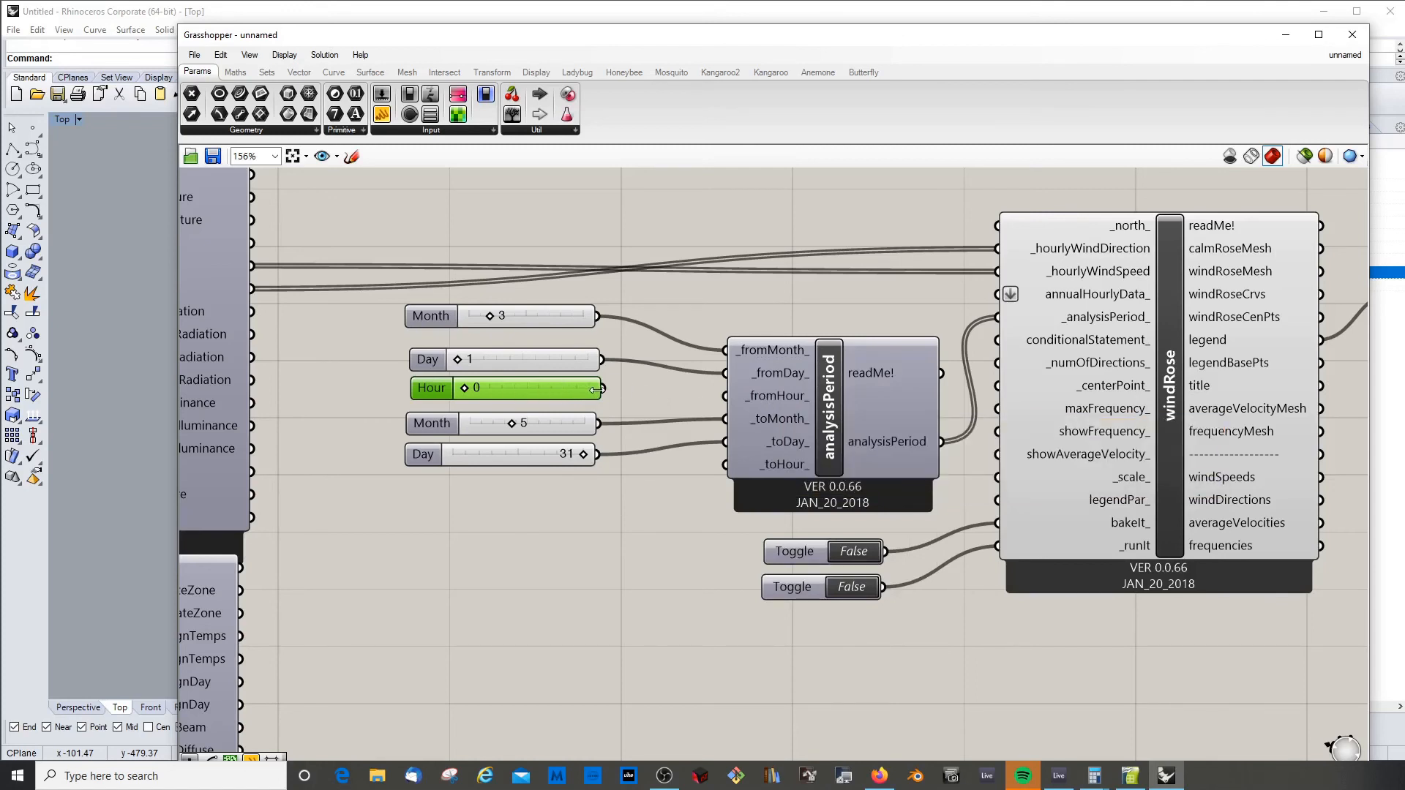
drag(601, 389, 725, 396)
Set the start Hour slider's minimum to 1
double_click(432, 388)
double_click(478, 415)
text(1)
key(Return)
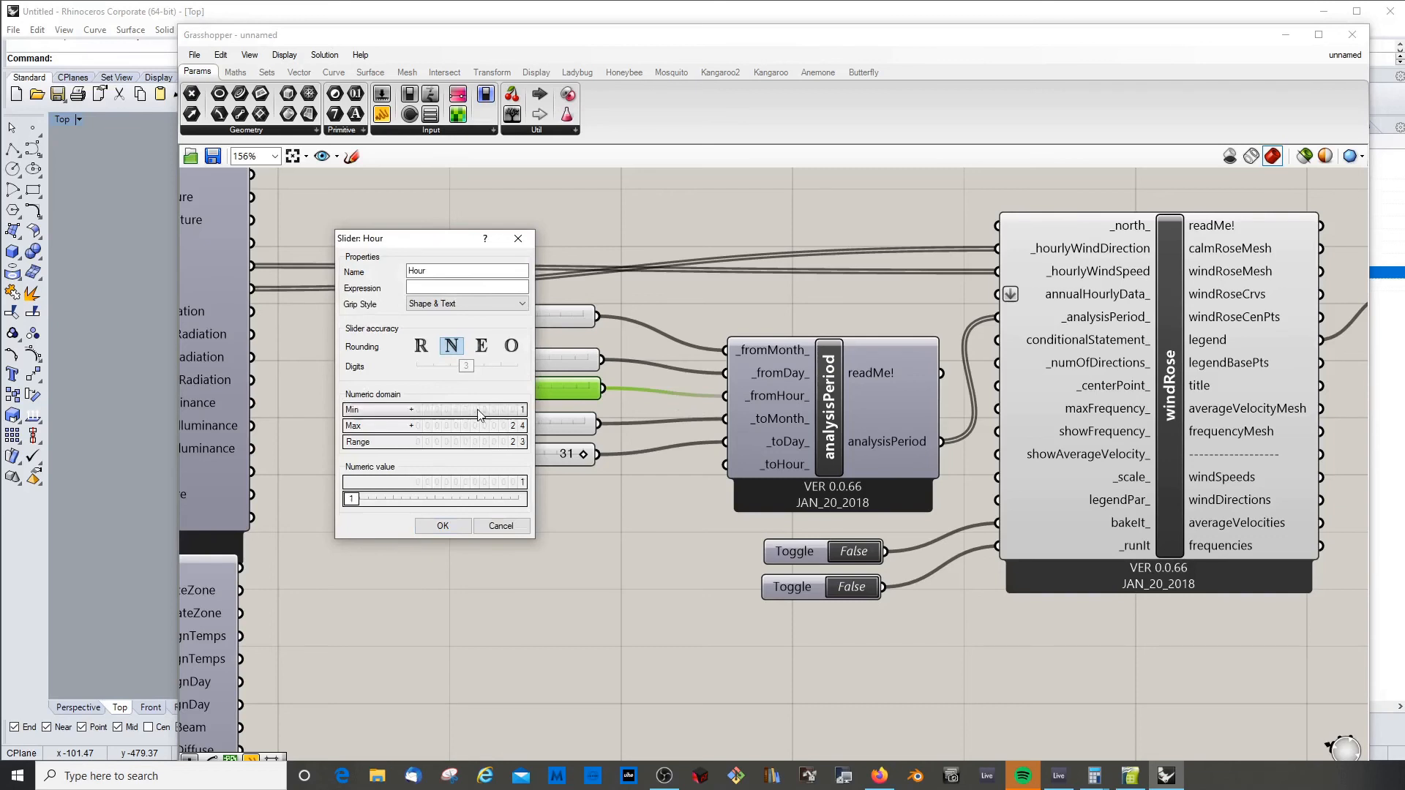
click(442, 525)
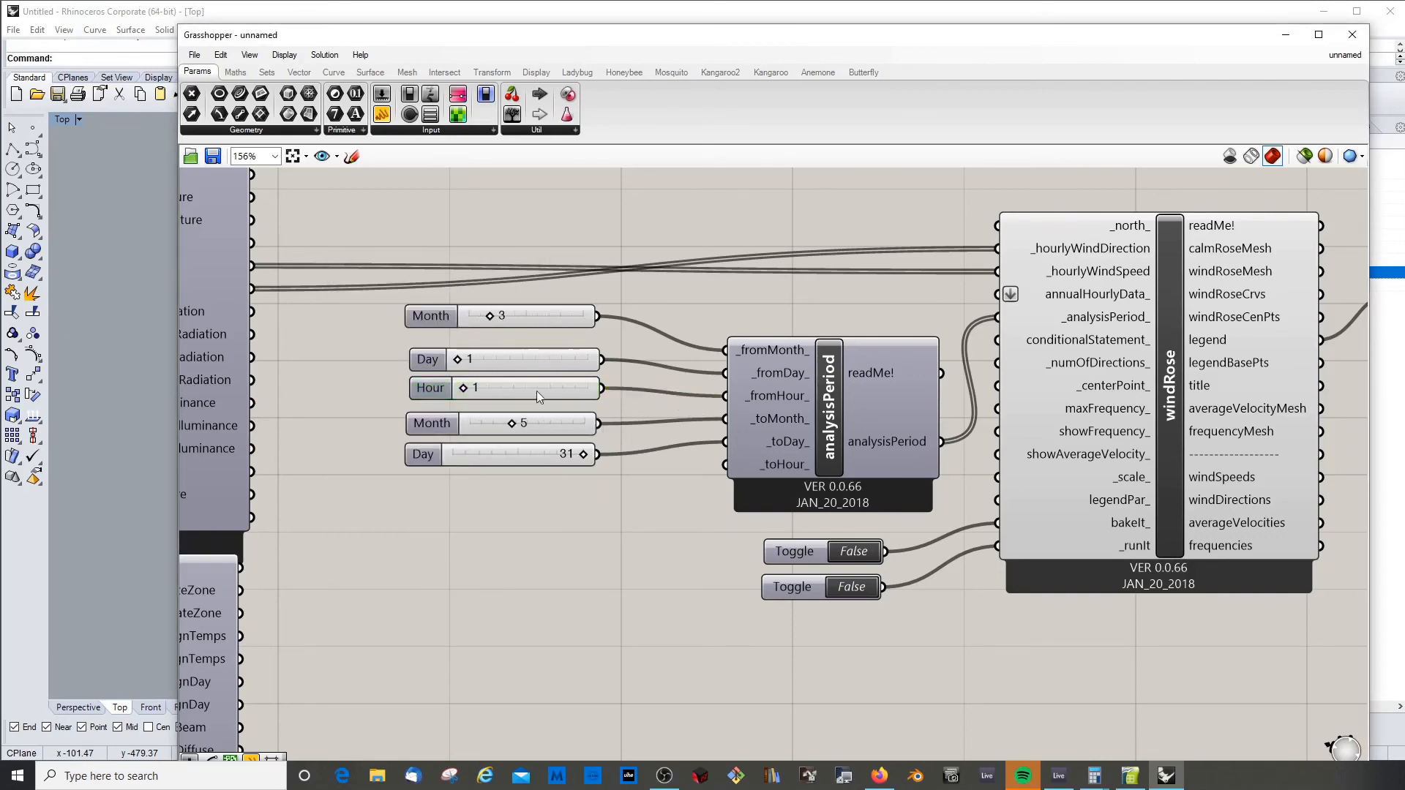
Place a copy of the Hour slider under the end Day slider, connect it to _toHour_ and set it to 24
alt+drag(520, 392, 723, 465)
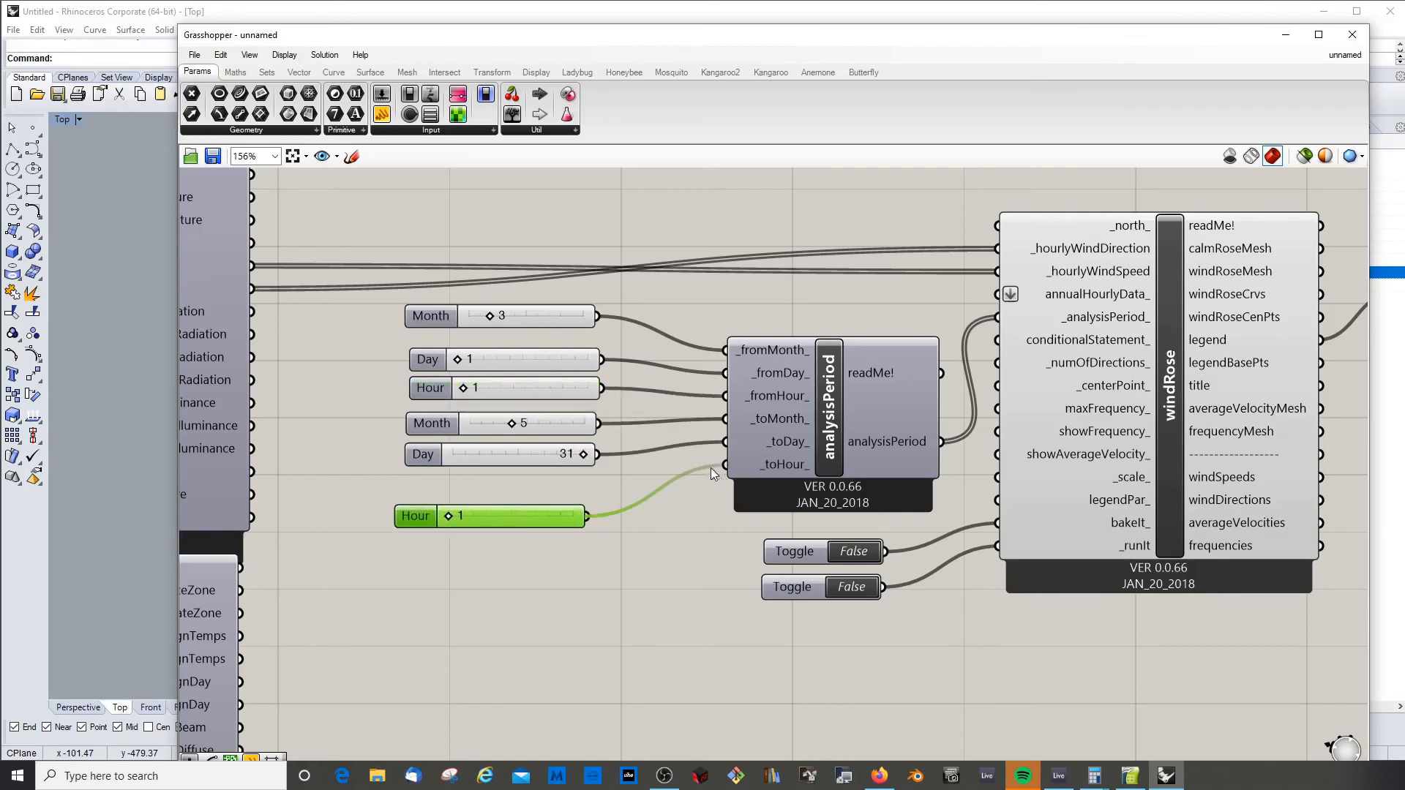
drag(555, 511, 624, 491)
click(623, 490)
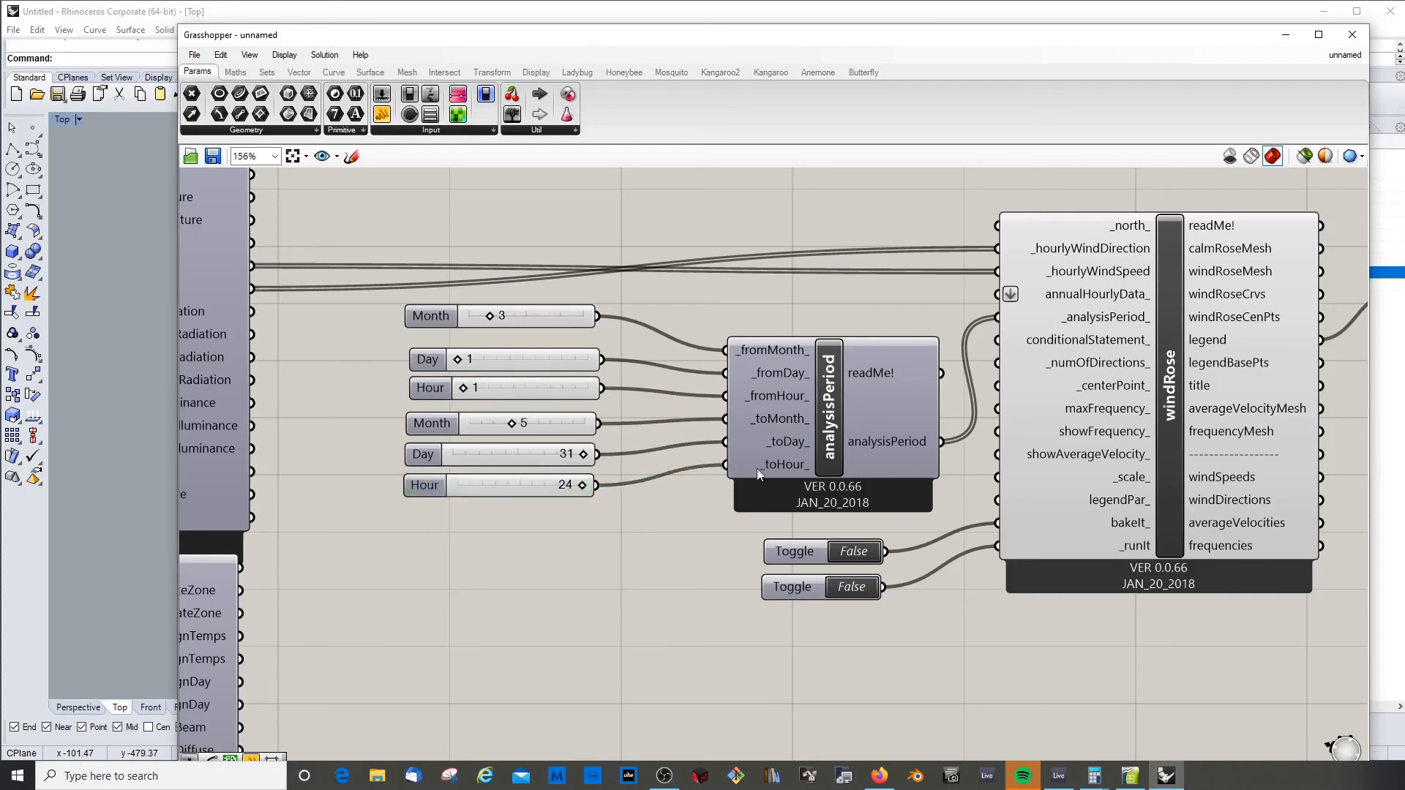
Disconnect the end Hour slider from the _toHour_ input and reconnect it
right_click(780, 464)
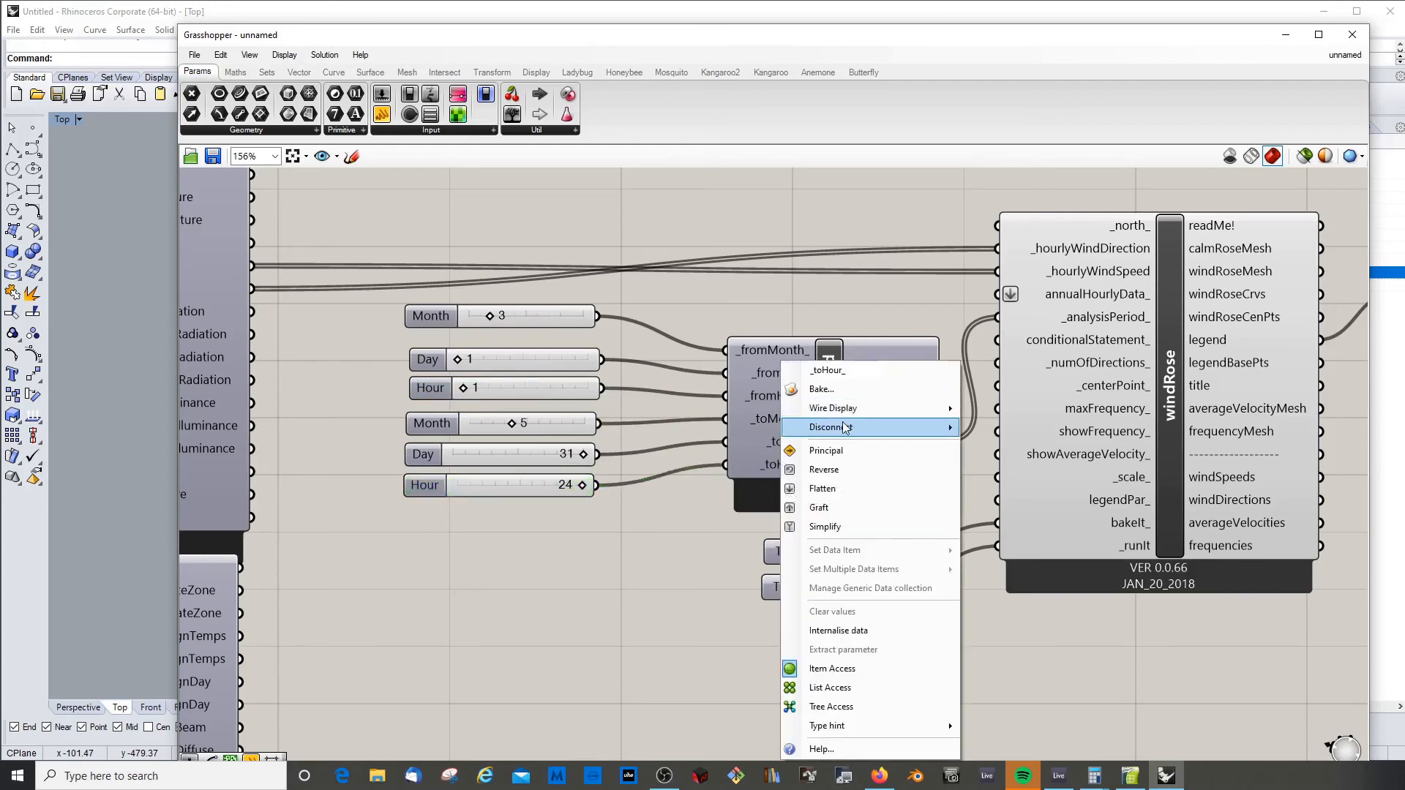
mouse_move(845, 428)
click(1003, 448)
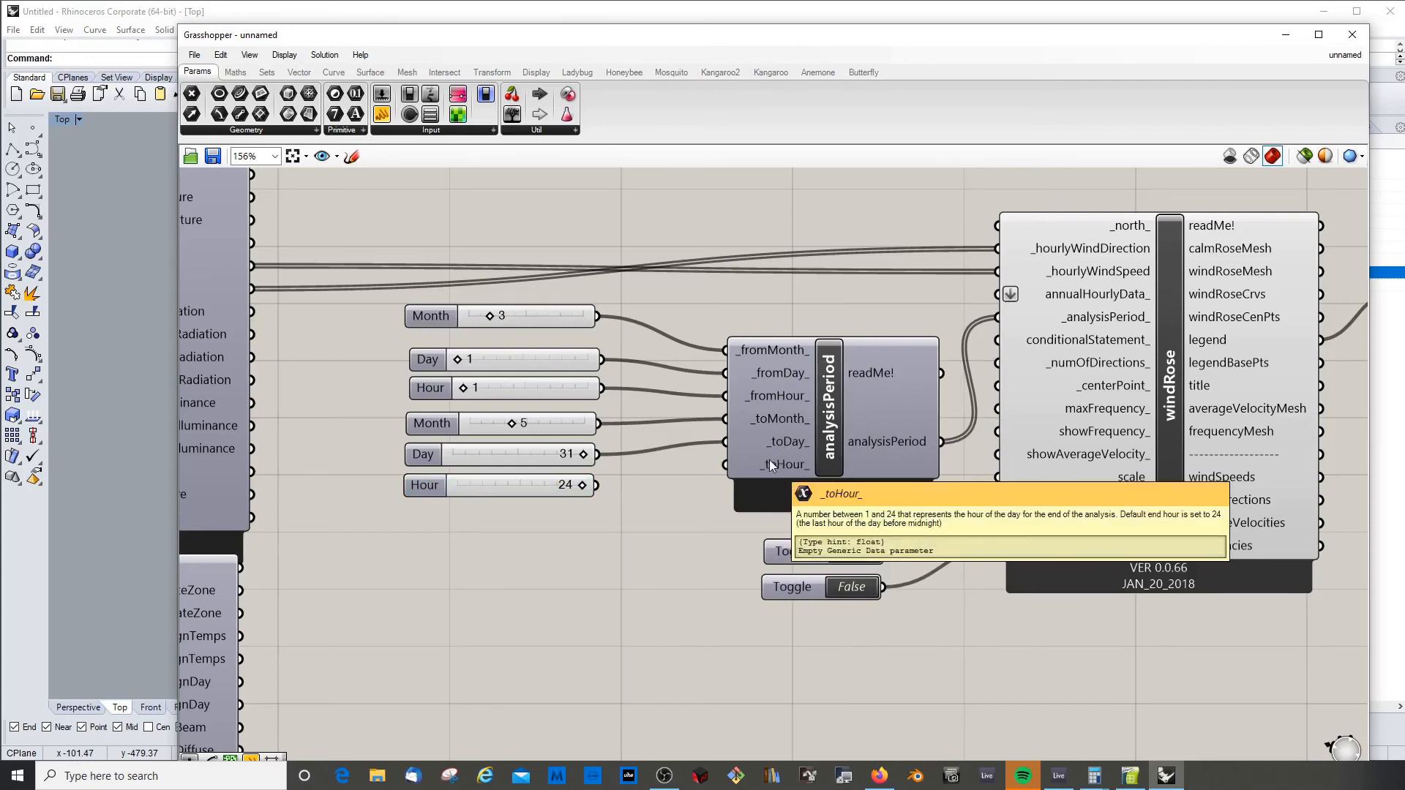
drag(597, 486, 727, 464)
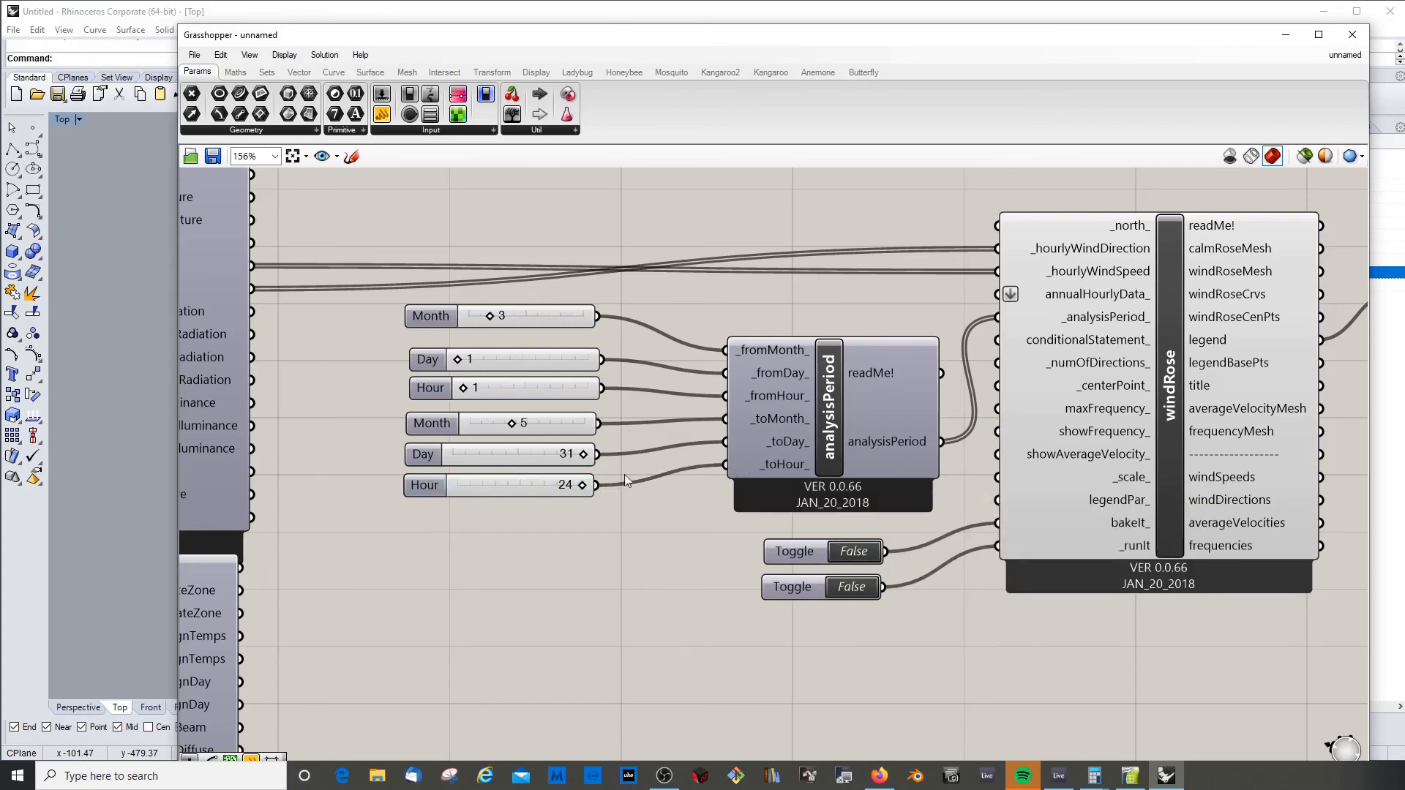
Align the start and end Month, Day and Hour sliders into two evenly spaced groups beside analysisPeriod
drag(525, 323, 526, 336)
drag(520, 386, 521, 363)
click(524, 363)
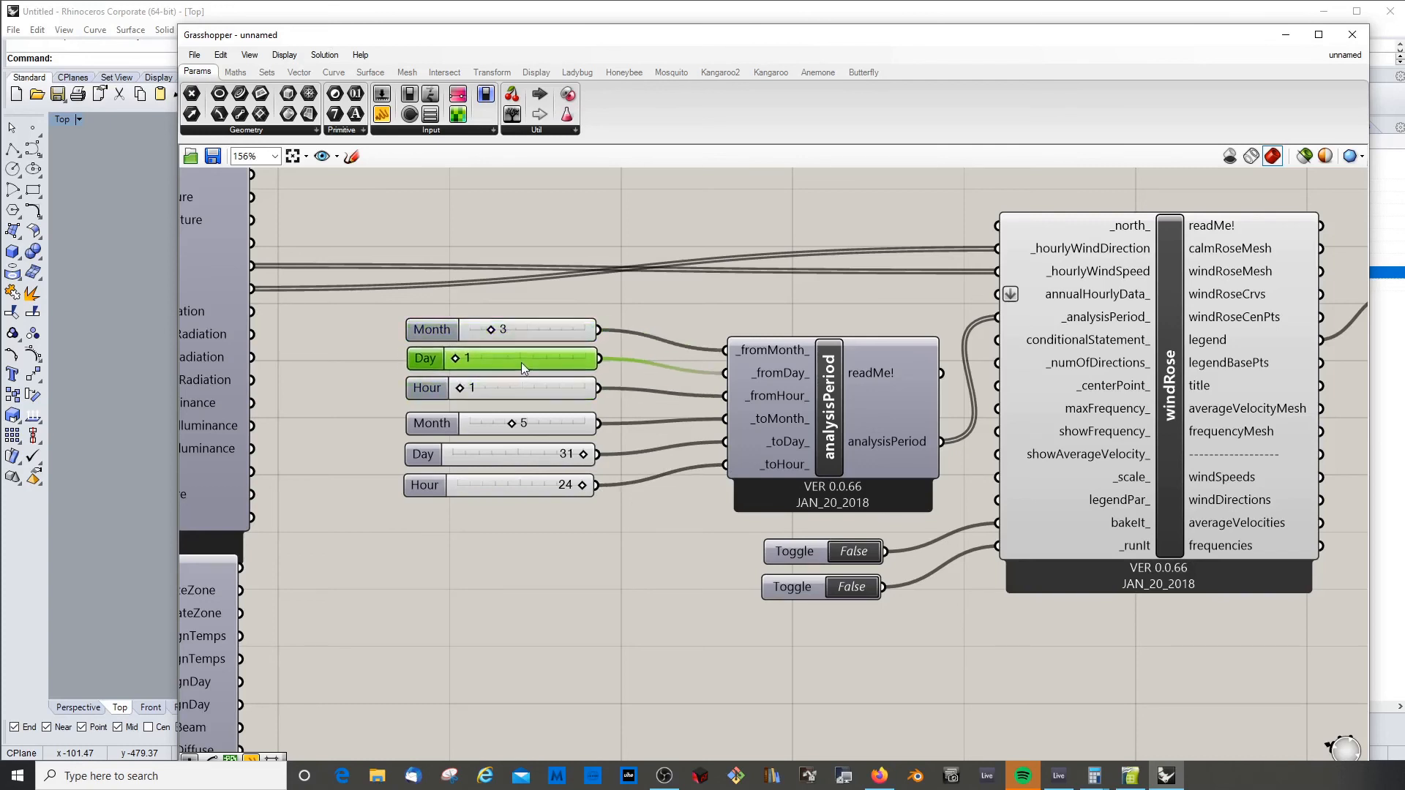
click(539, 423)
drag(538, 423, 534, 423)
drag(541, 483, 538, 484)
click(595, 510)
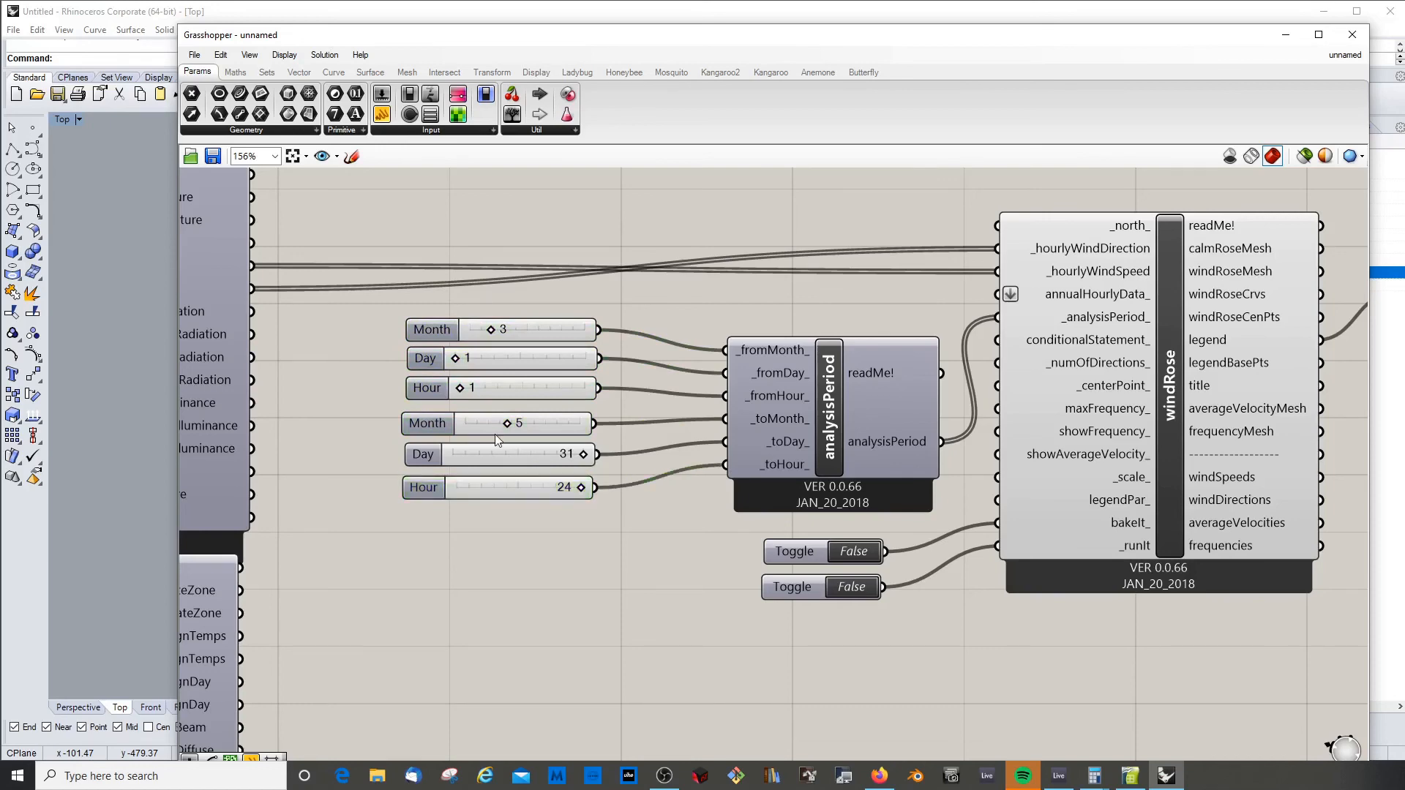
Set the _runIt_ toggle to True and move the Grasshopper window aside to view the March–May wind rose in Rhino
scroll(740, 450, down, 3)
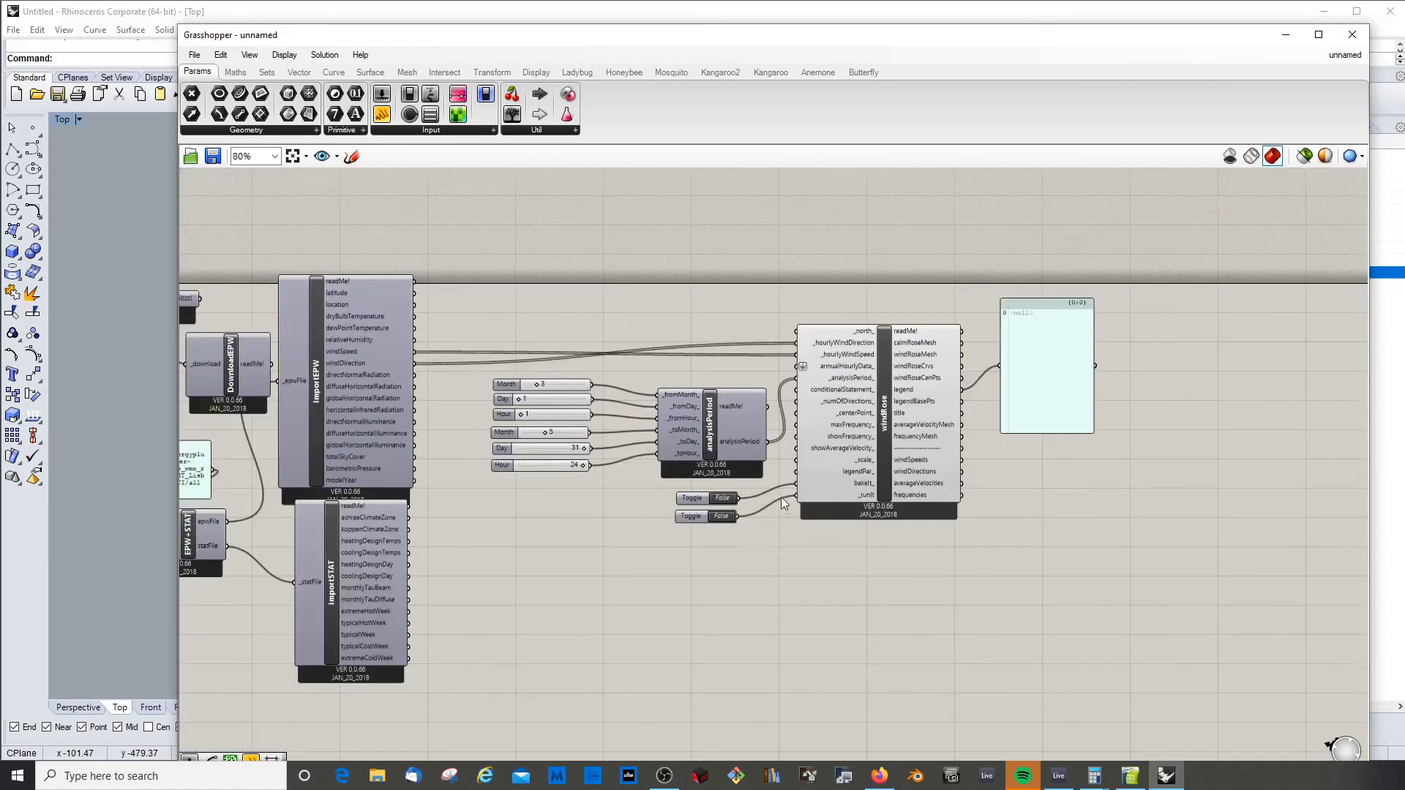
scroll(781, 498, up, 2)
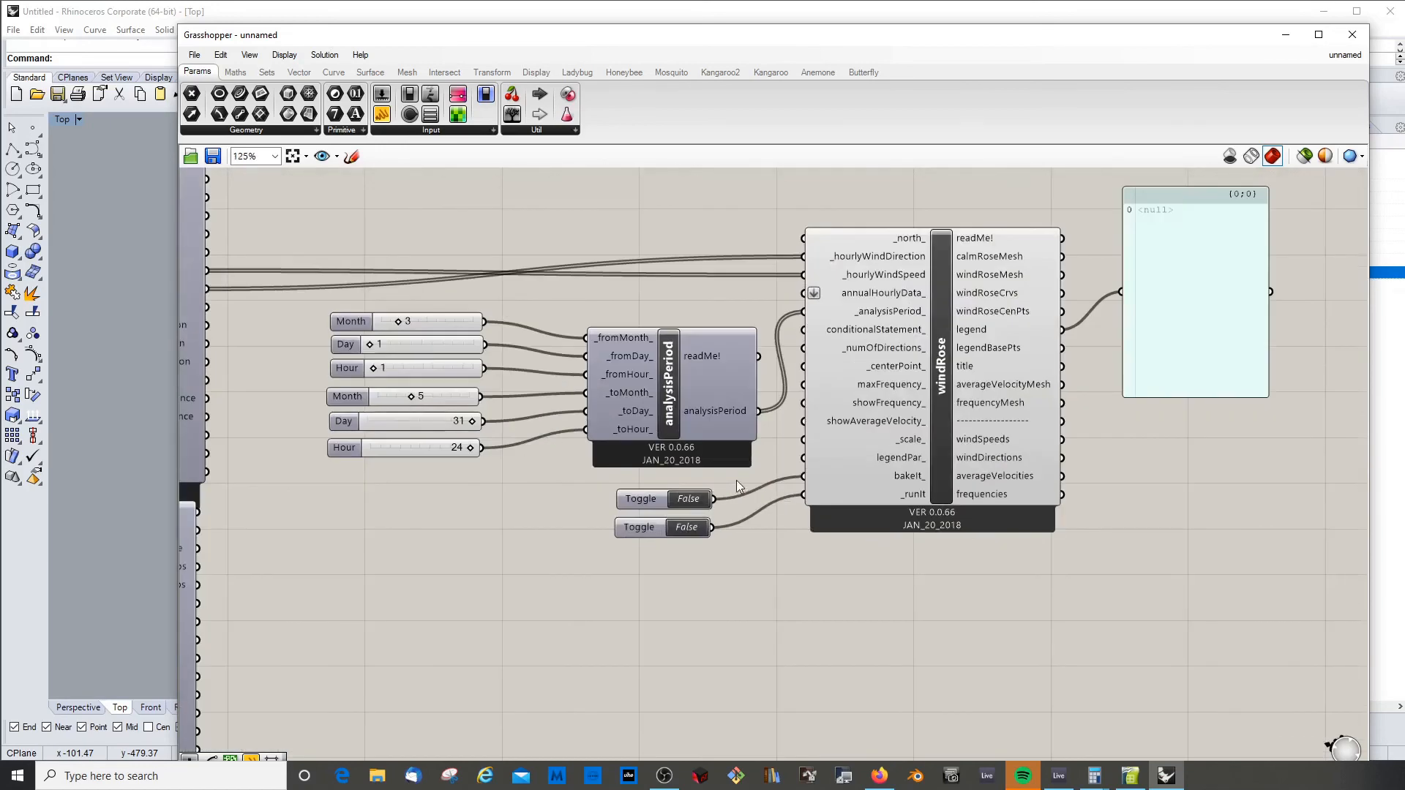
double_click(685, 527)
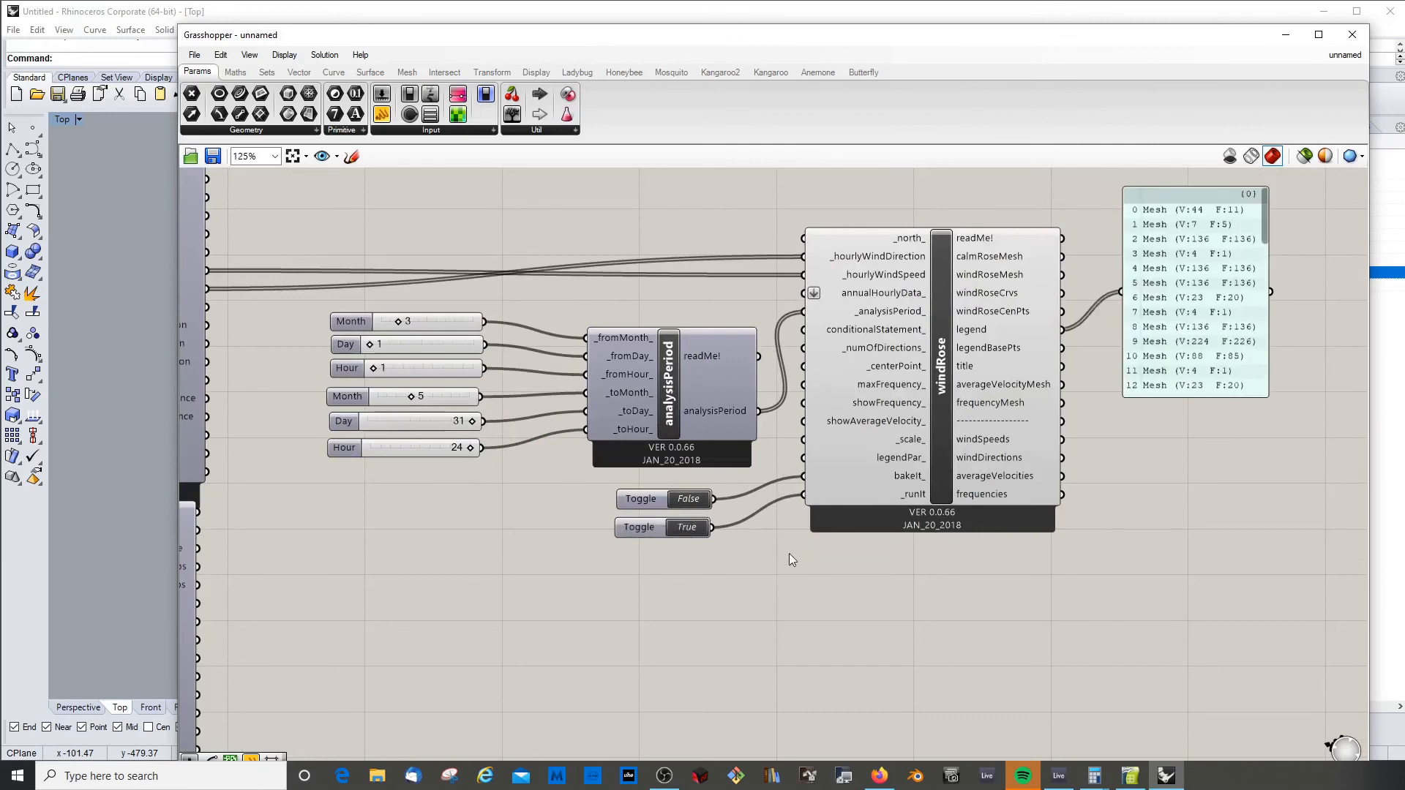
drag(450, 35, 877, 40)
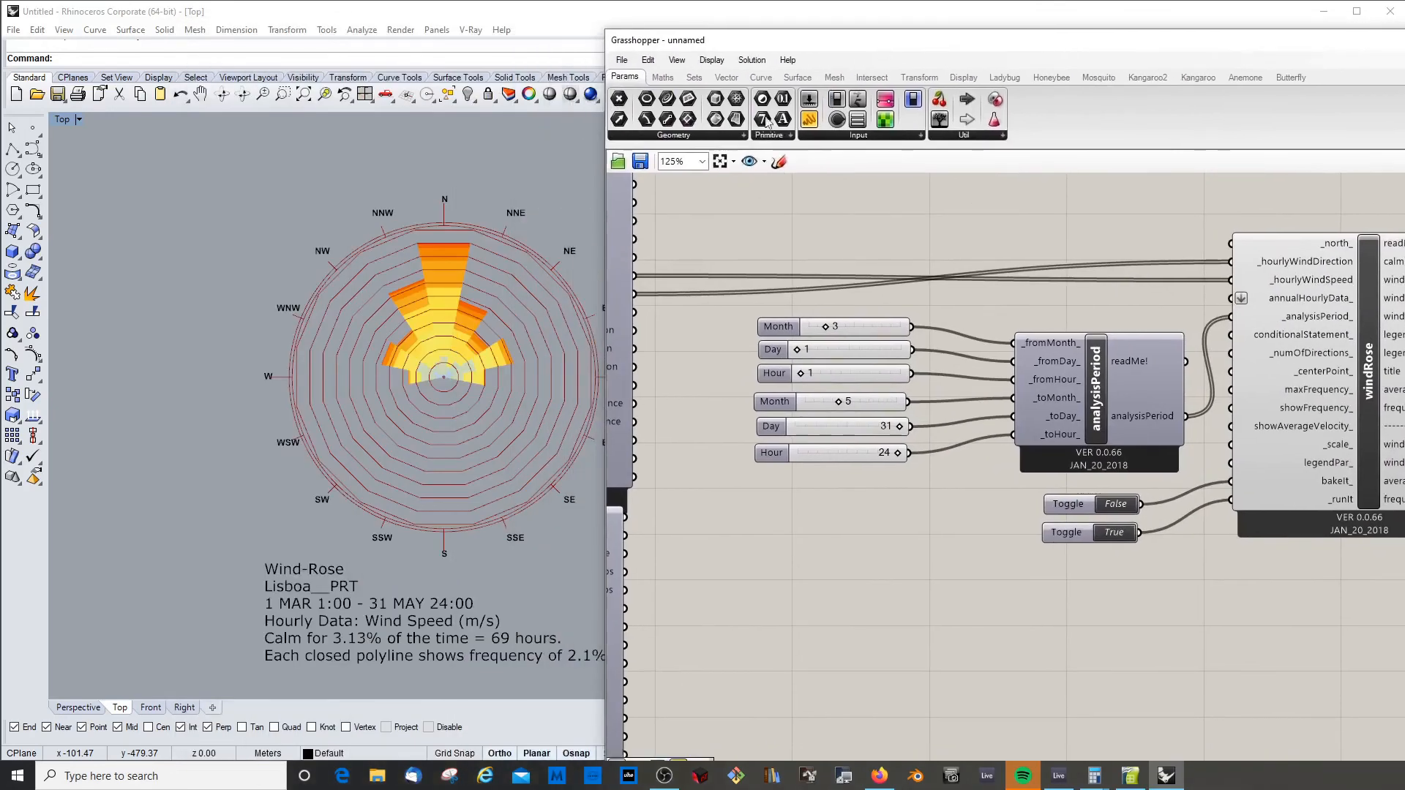
scroll(390, 338, down, 3)
scroll(373, 339, up, 3)
scroll(344, 336, down, 1)
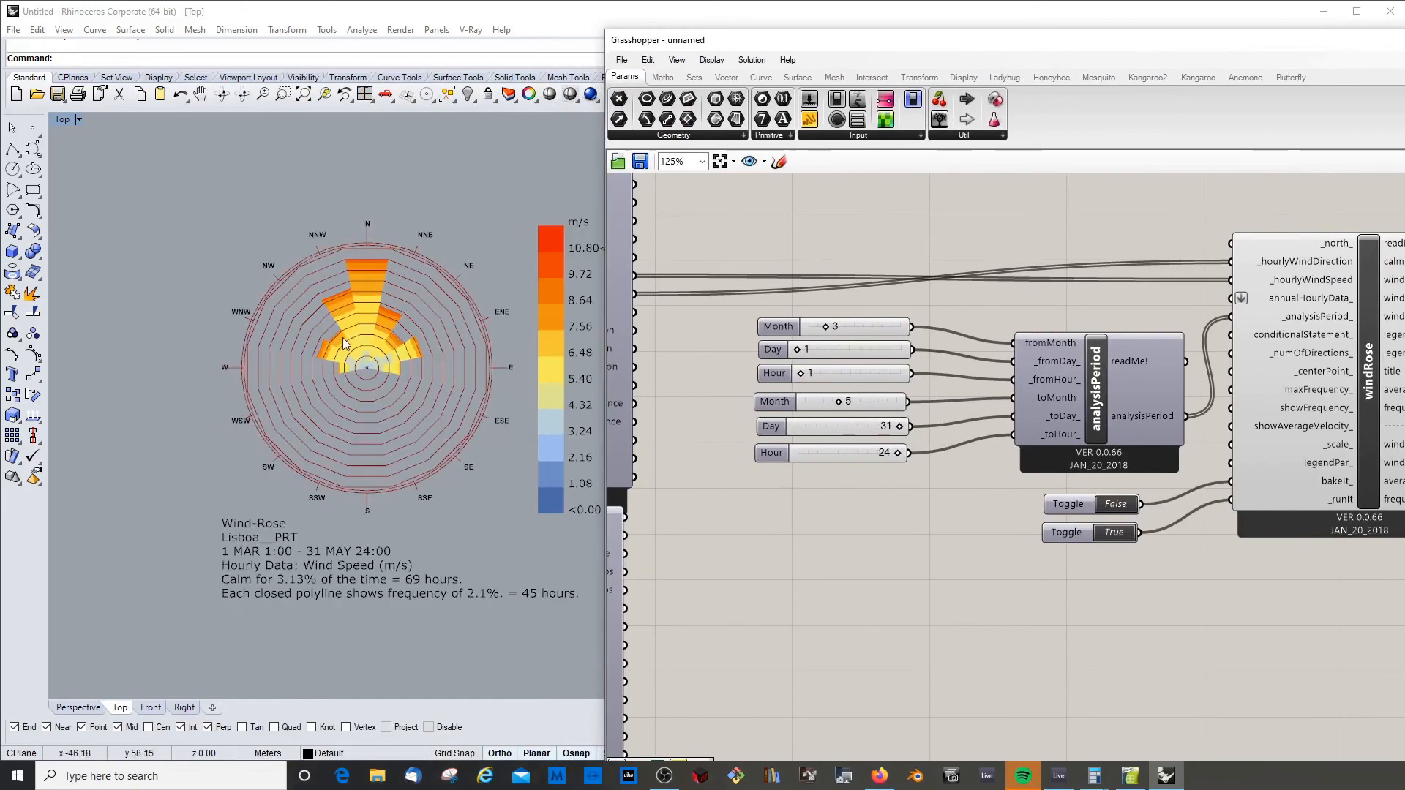
scroll(352, 342, up, 1)
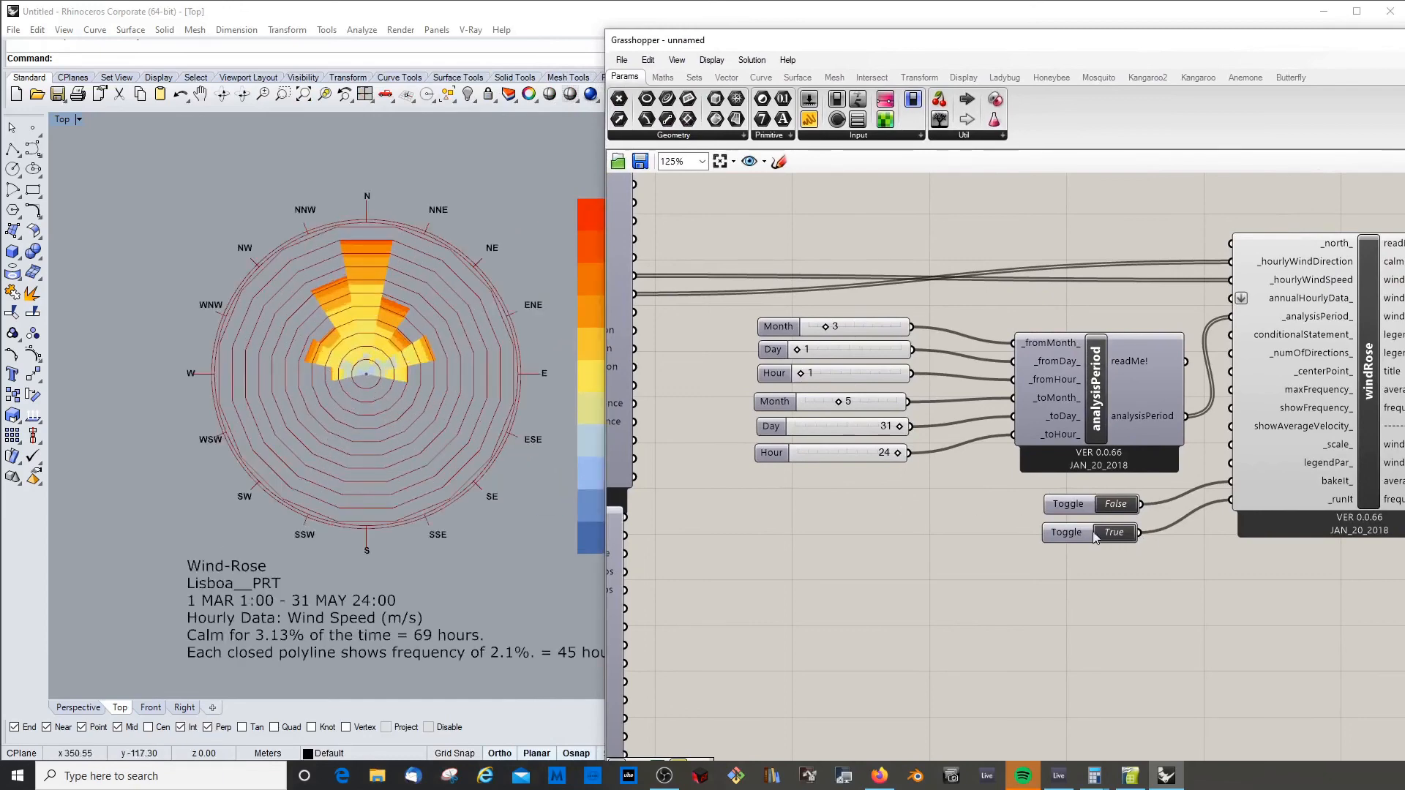
Regenerate the wind rose for start Month 6 and end Month 8, keeping _runIt_ off while changing the sliders
scroll(820, 366, up, 2)
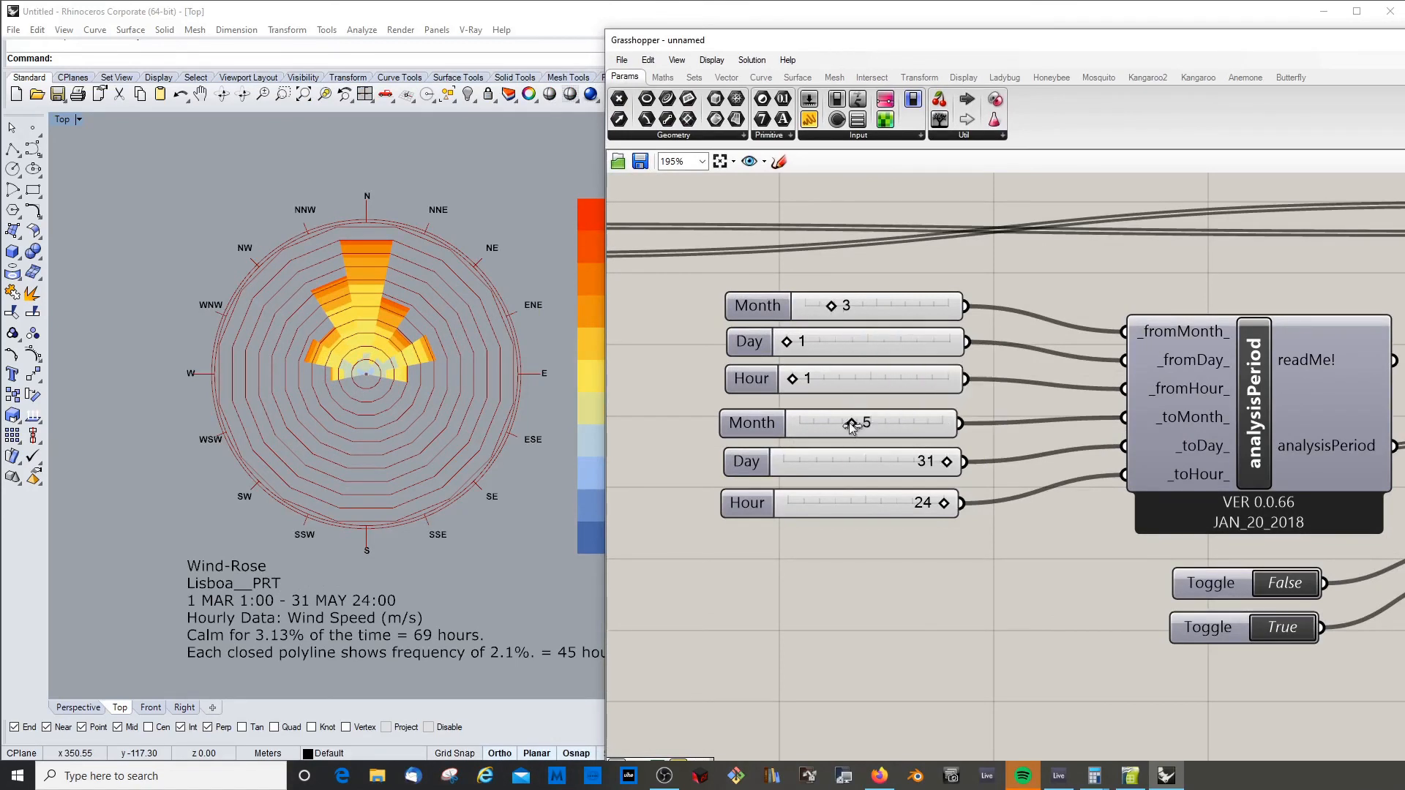
double_click(1282, 627)
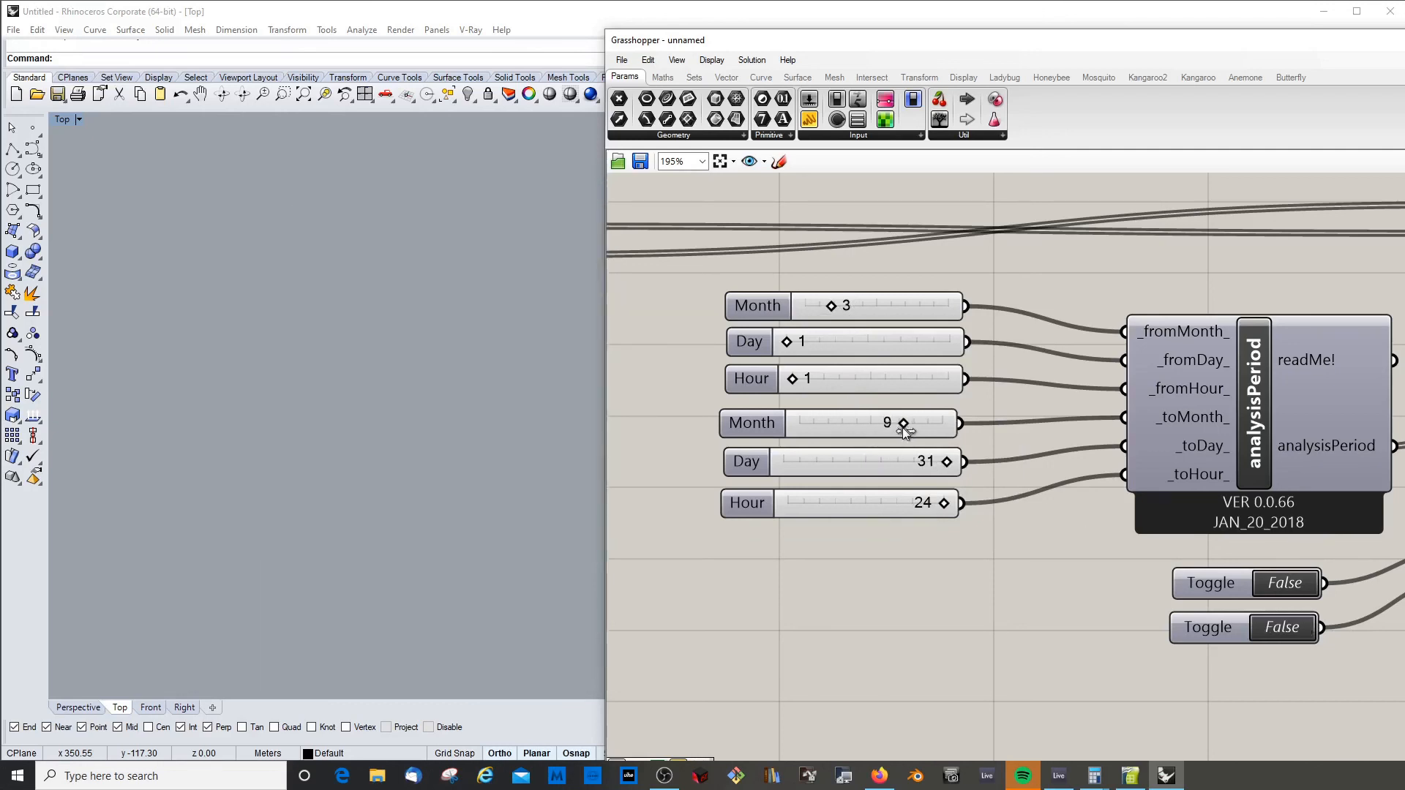
drag(831, 300, 833, 303)
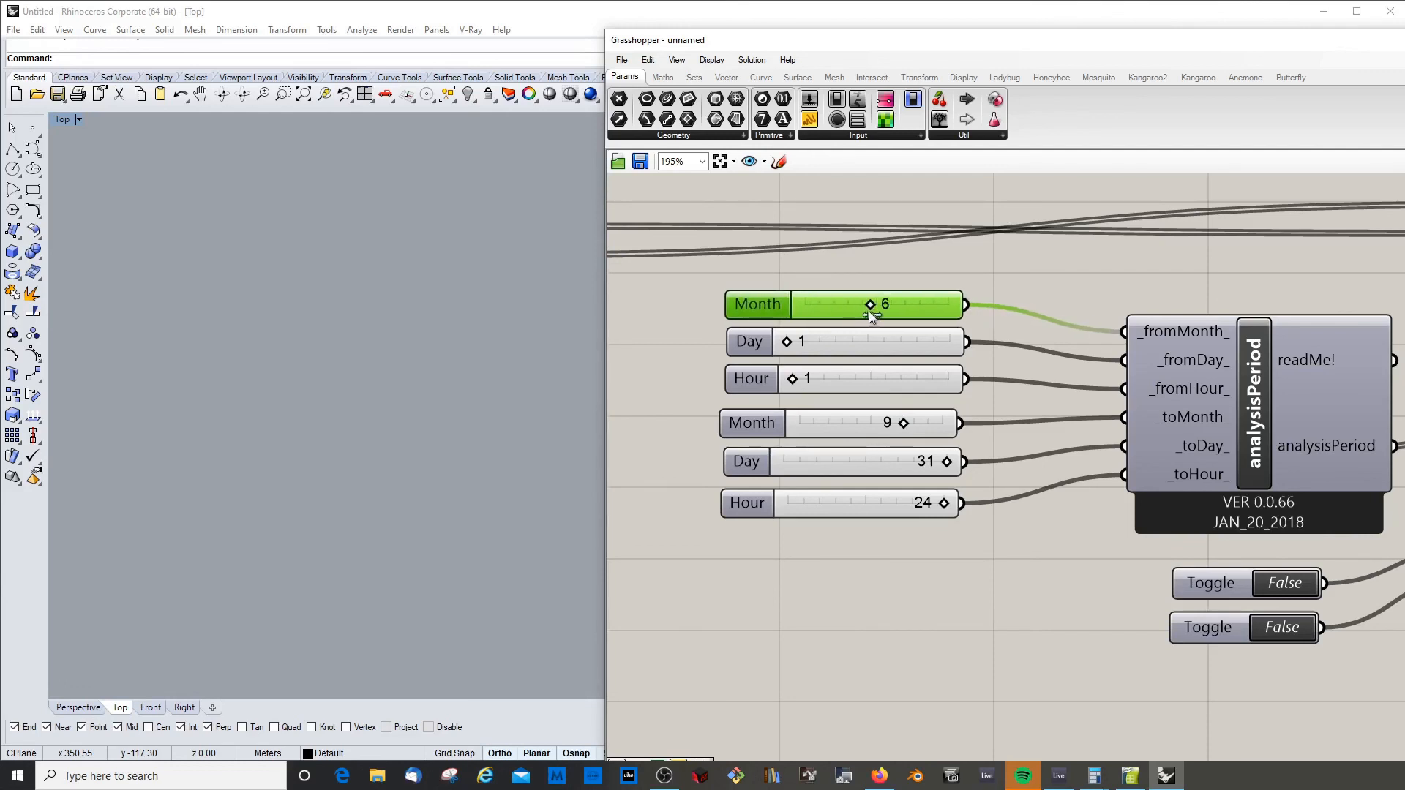
mouse_move(903, 424)
mouse_down()
mouse_move(920, 425)
mouse_move(891, 423)
mouse_up()
double_click(1286, 629)
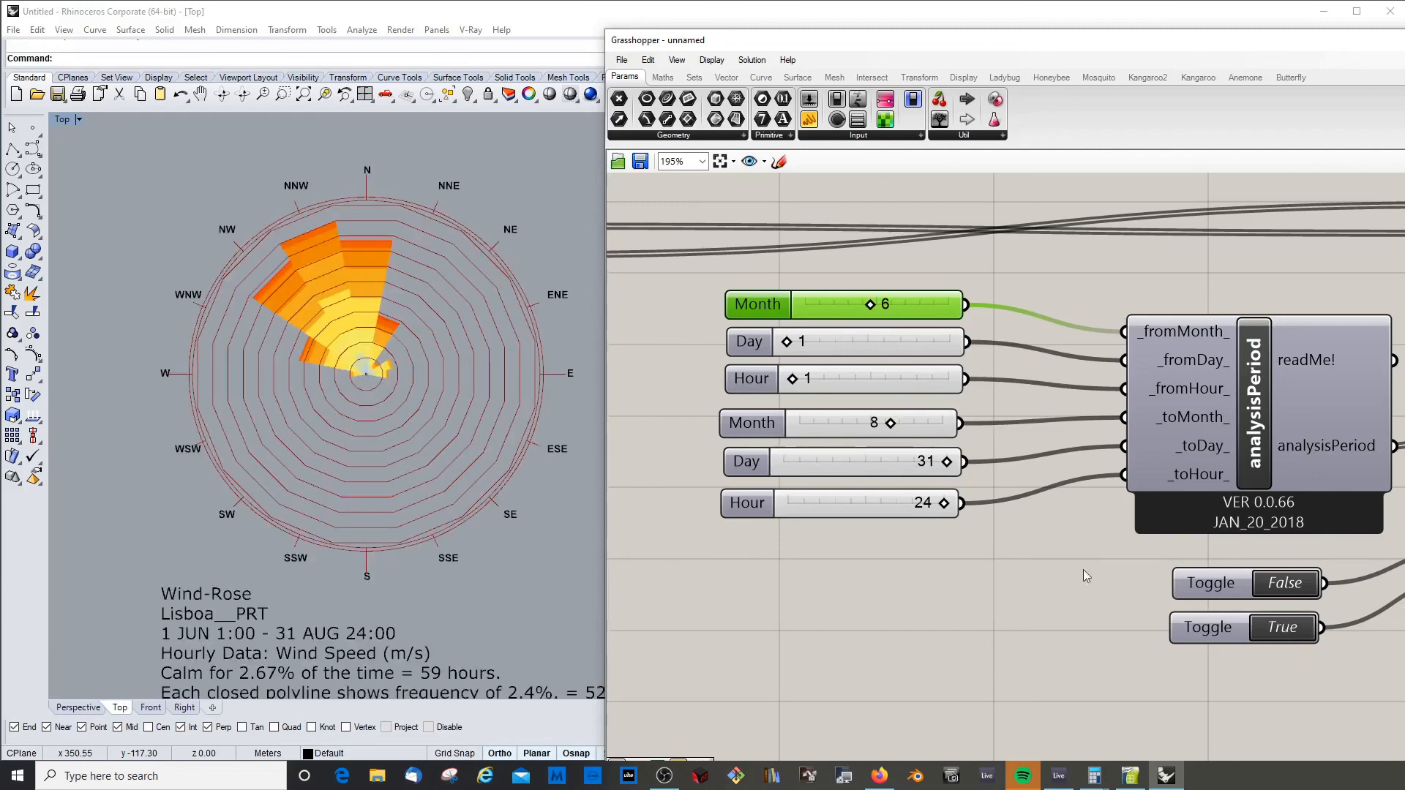
Examine the June–August wind rose, its wind-speed legend and caption text in the Rhino Top viewport
scroll(348, 345, up, 2)
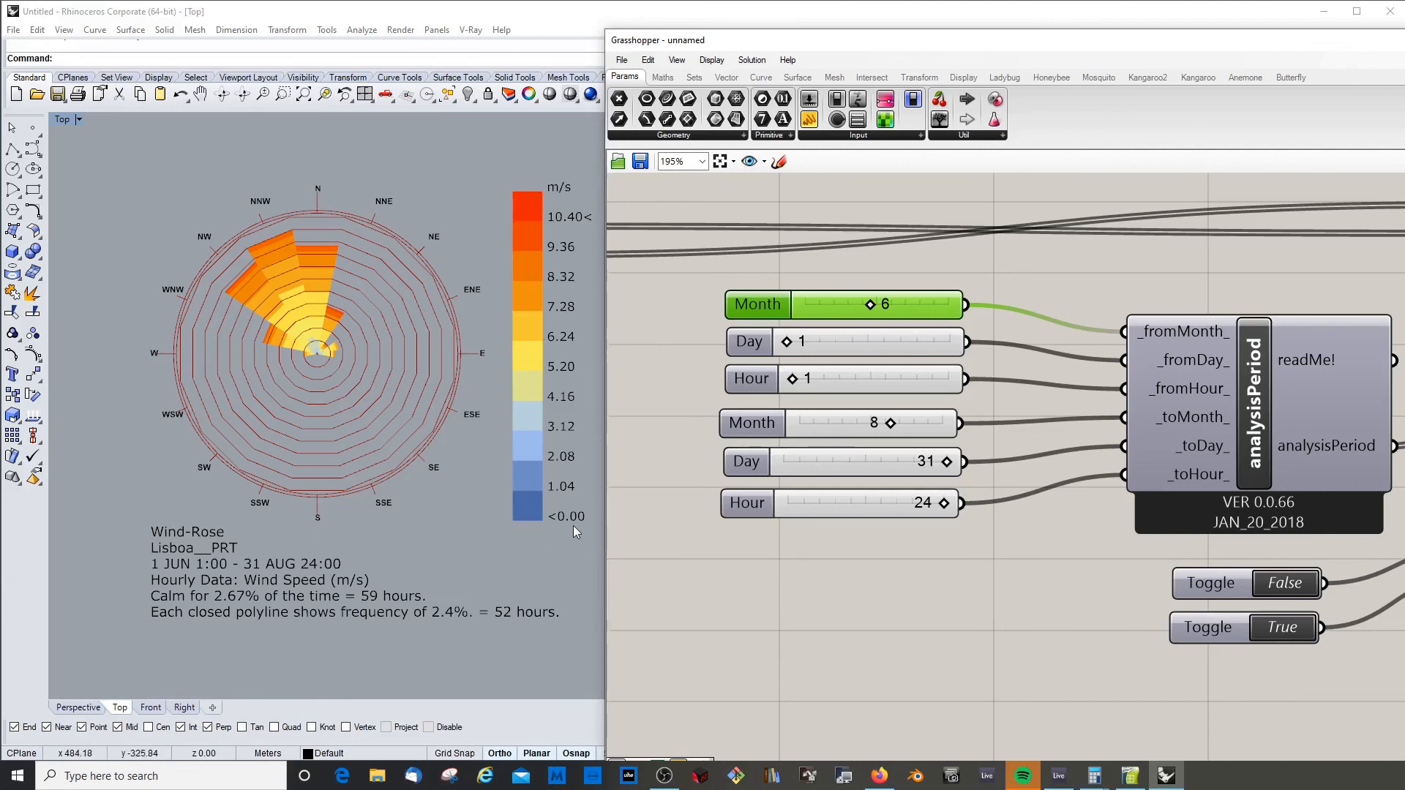
scroll(235, 467, down, 3)
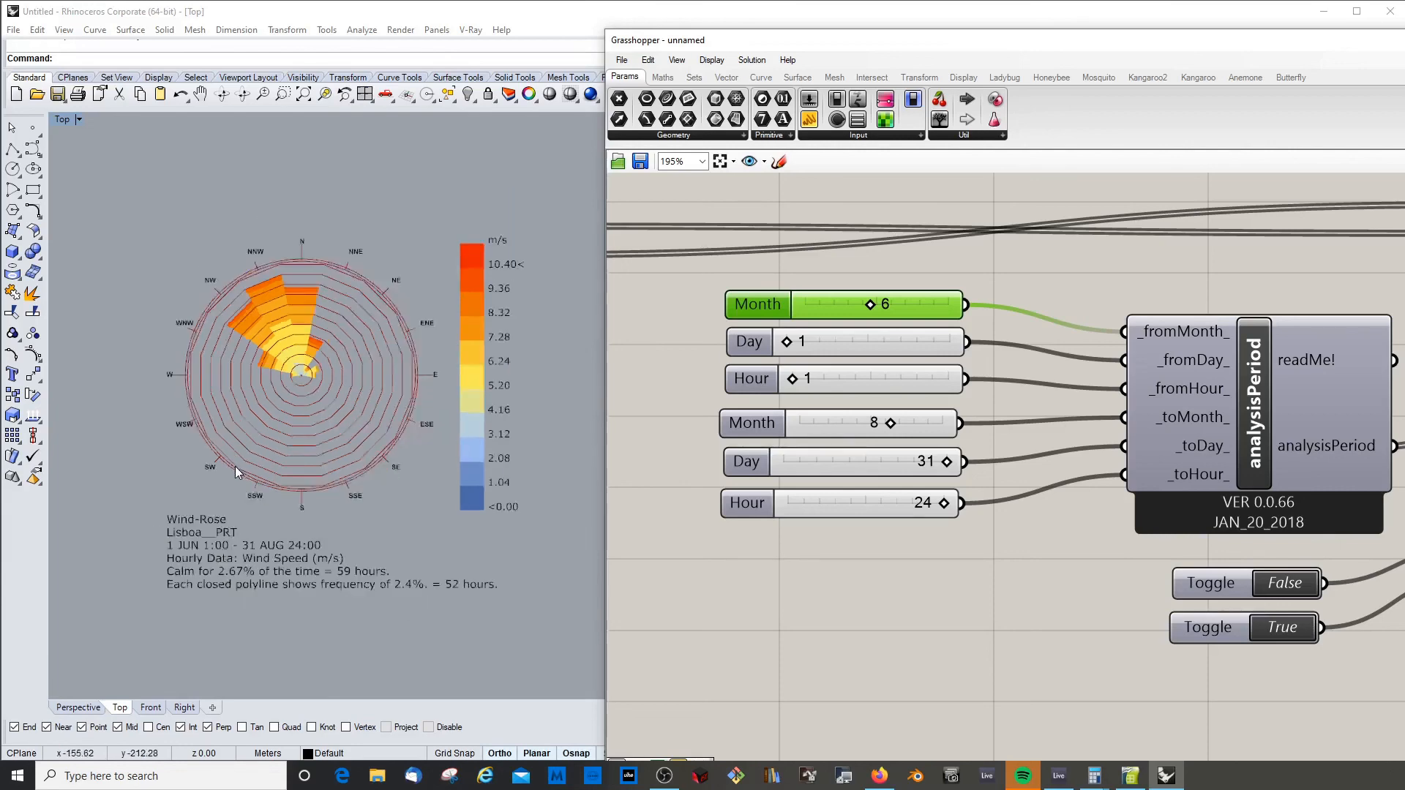
scroll(382, 455, up, 3)
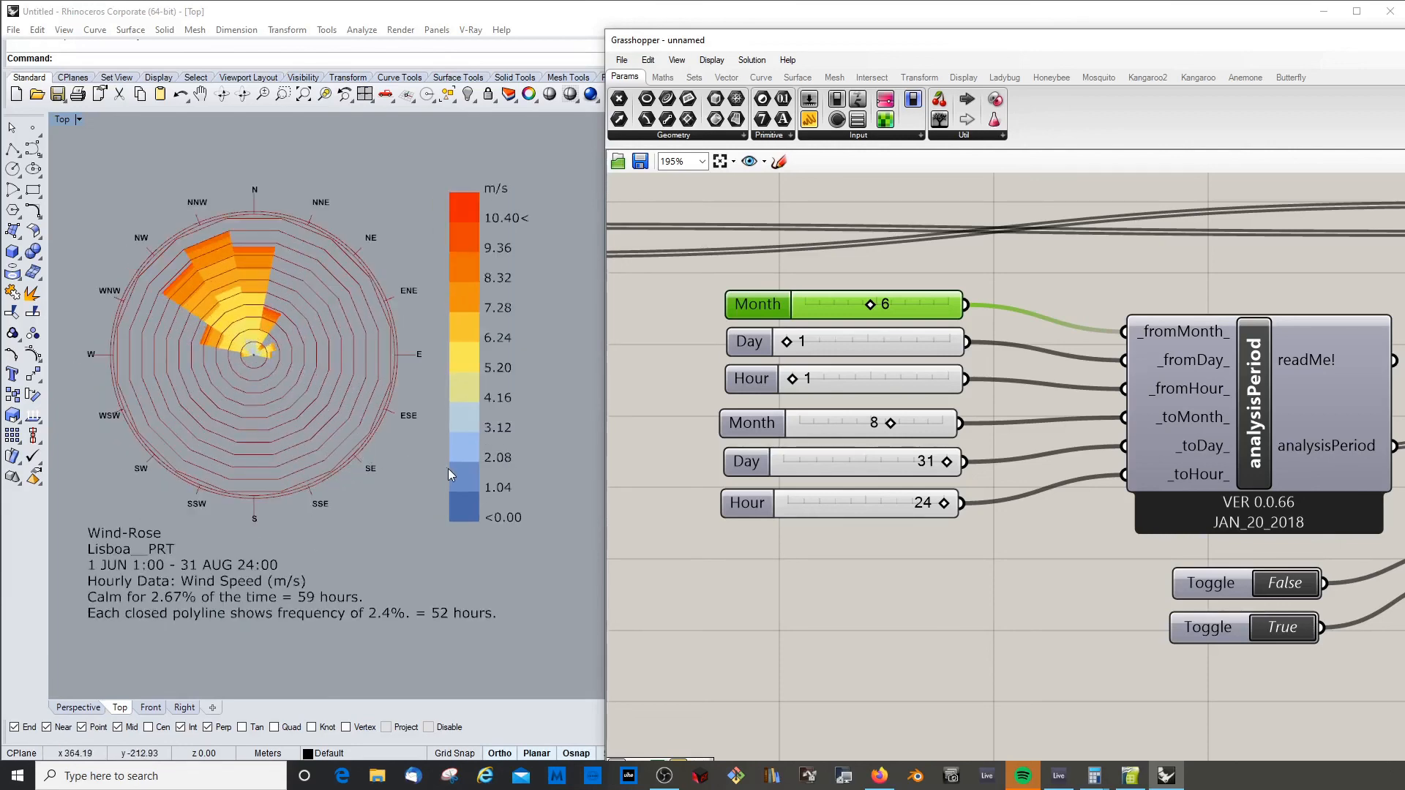
scroll(359, 435, down, 2)
scroll(334, 413, up, 2)
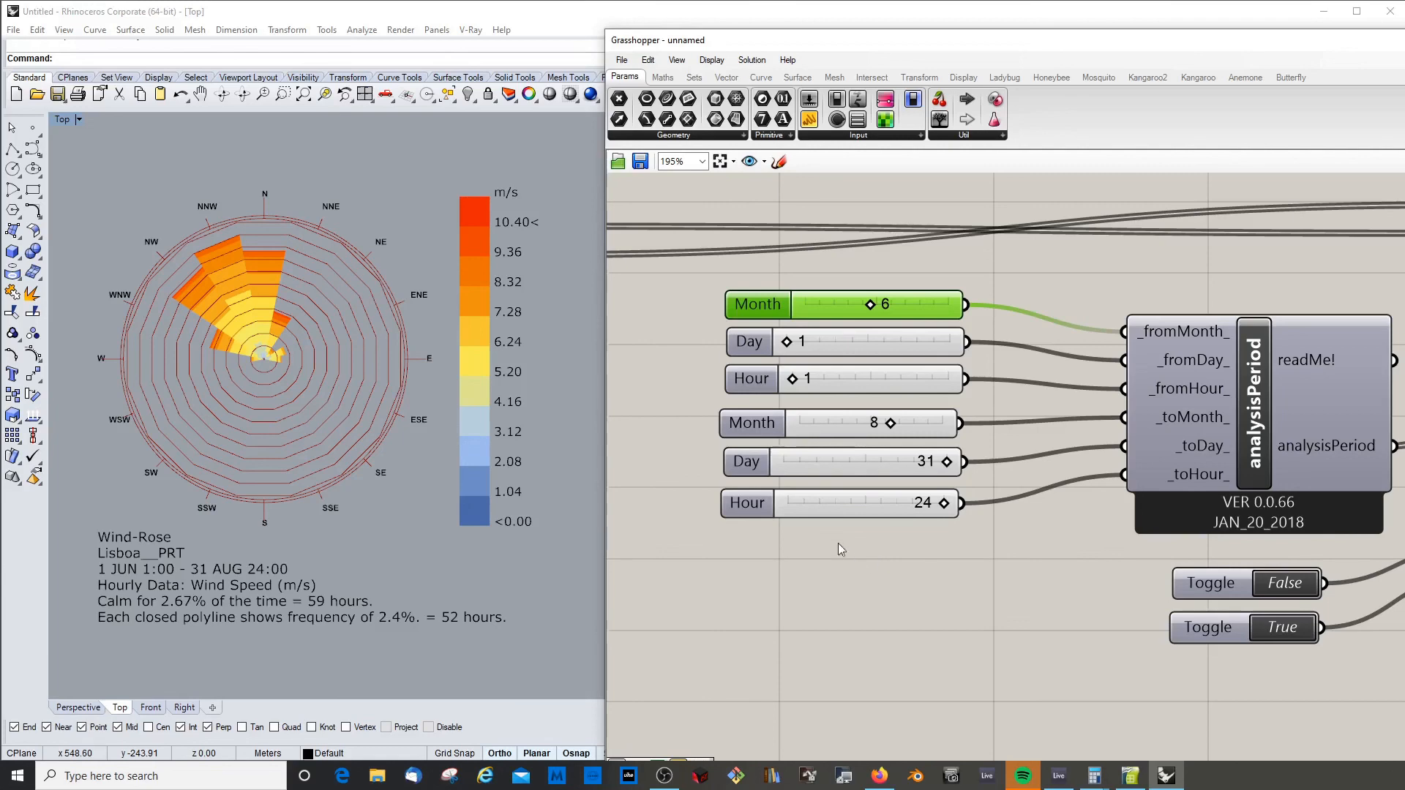
Move the analysisPeriod component slightly higher beside its sliders and shift the Grasshopper window closer to the wind rose legend
scroll(834, 541, down, 5)
drag(1393, 410, 1399, 442)
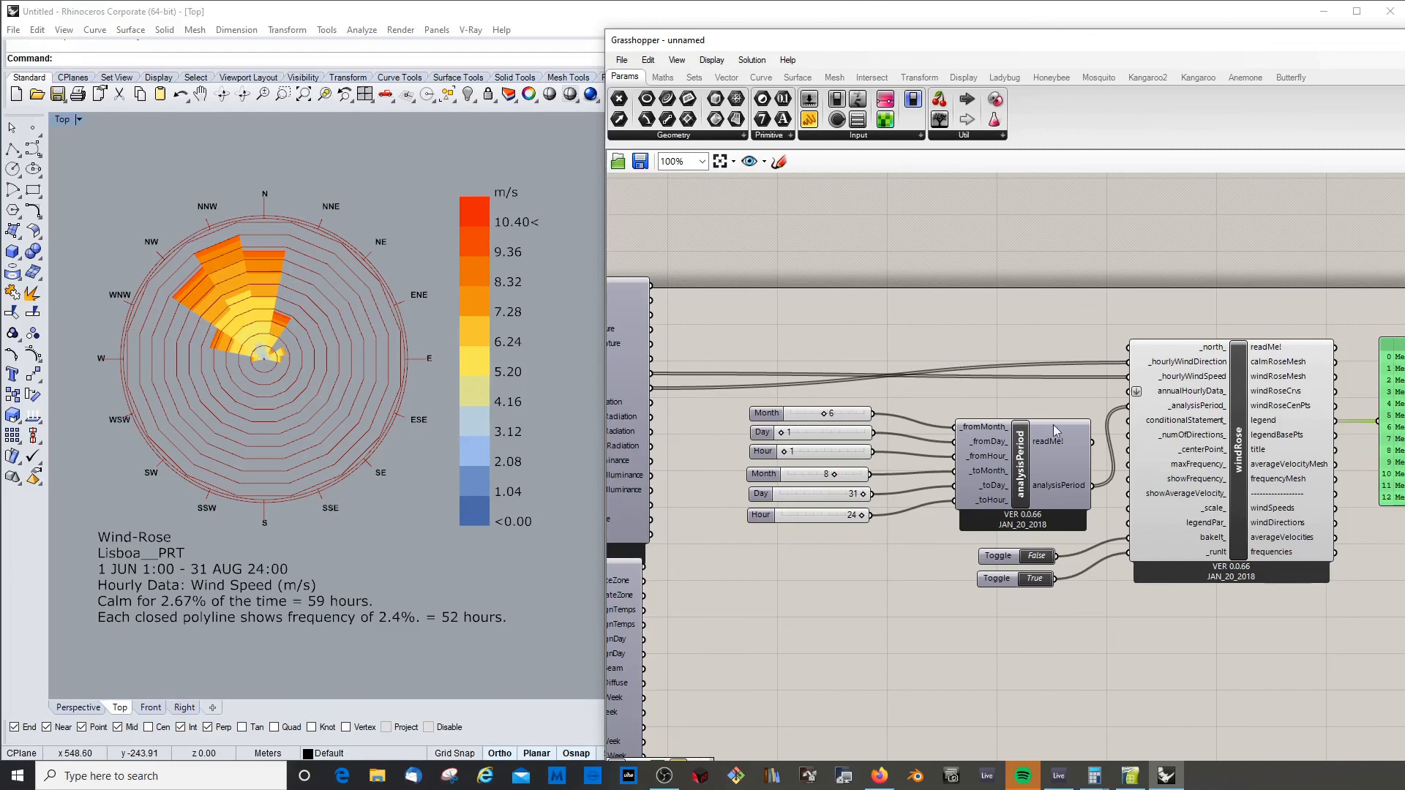
mouse_move(1167, 499)
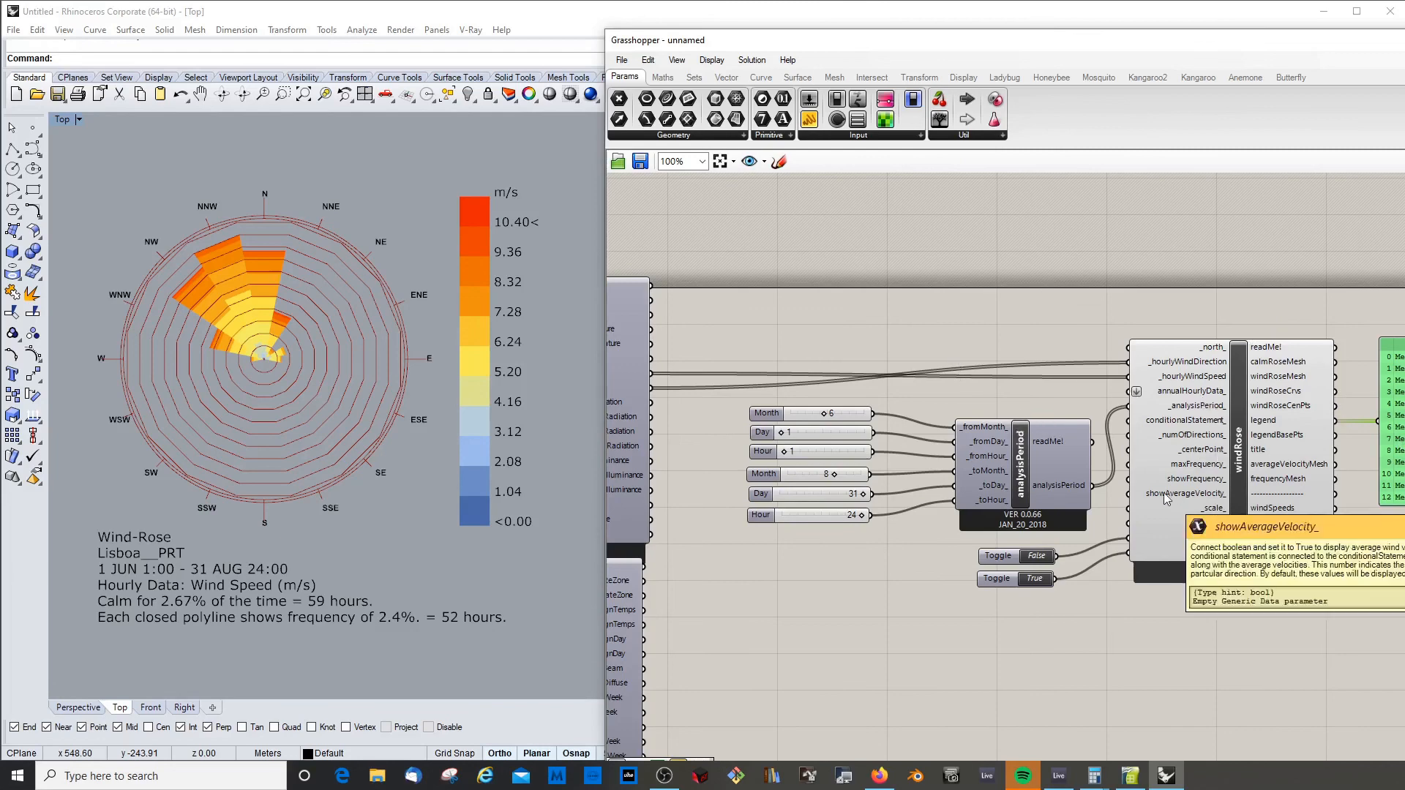
drag(1016, 446, 1011, 418)
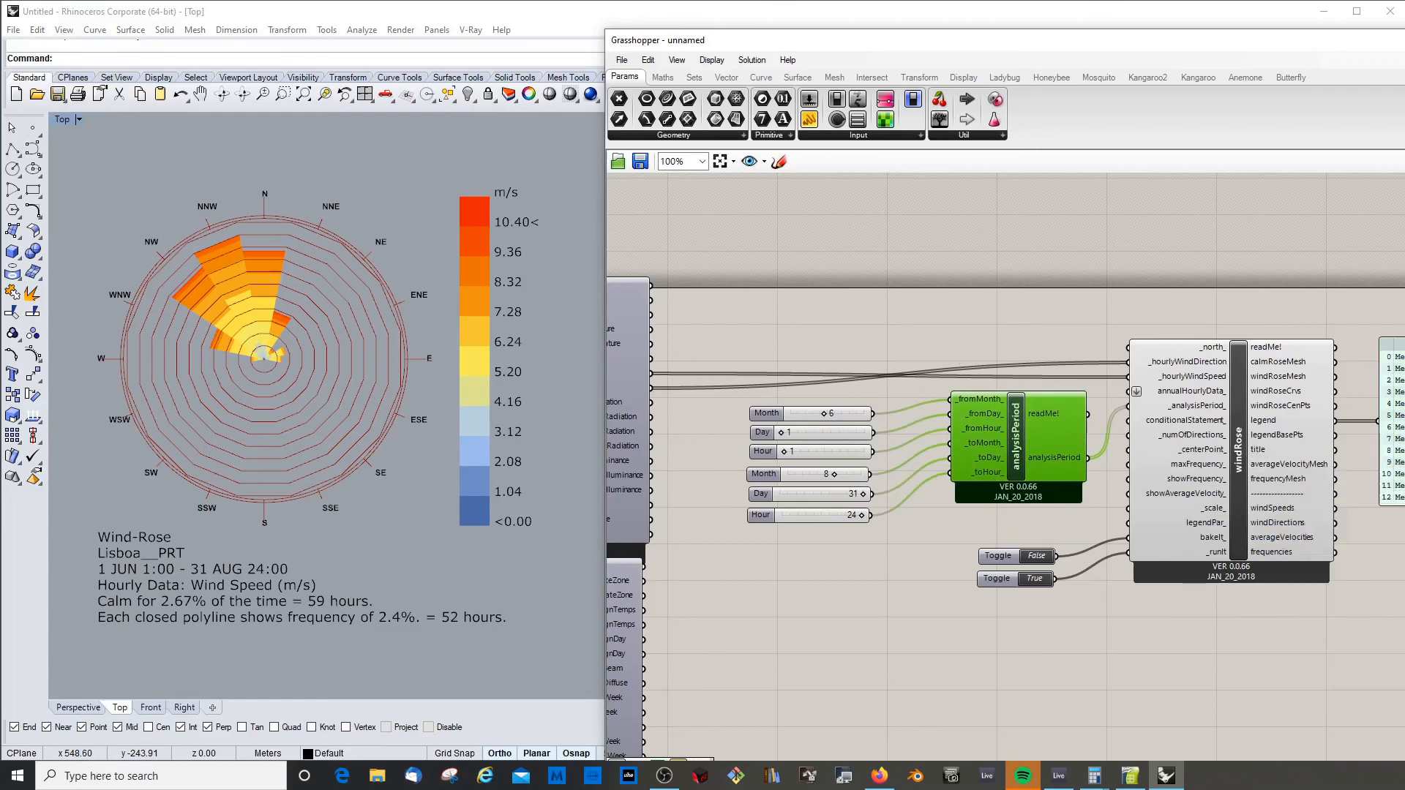
drag(1098, 40, 1051, 42)
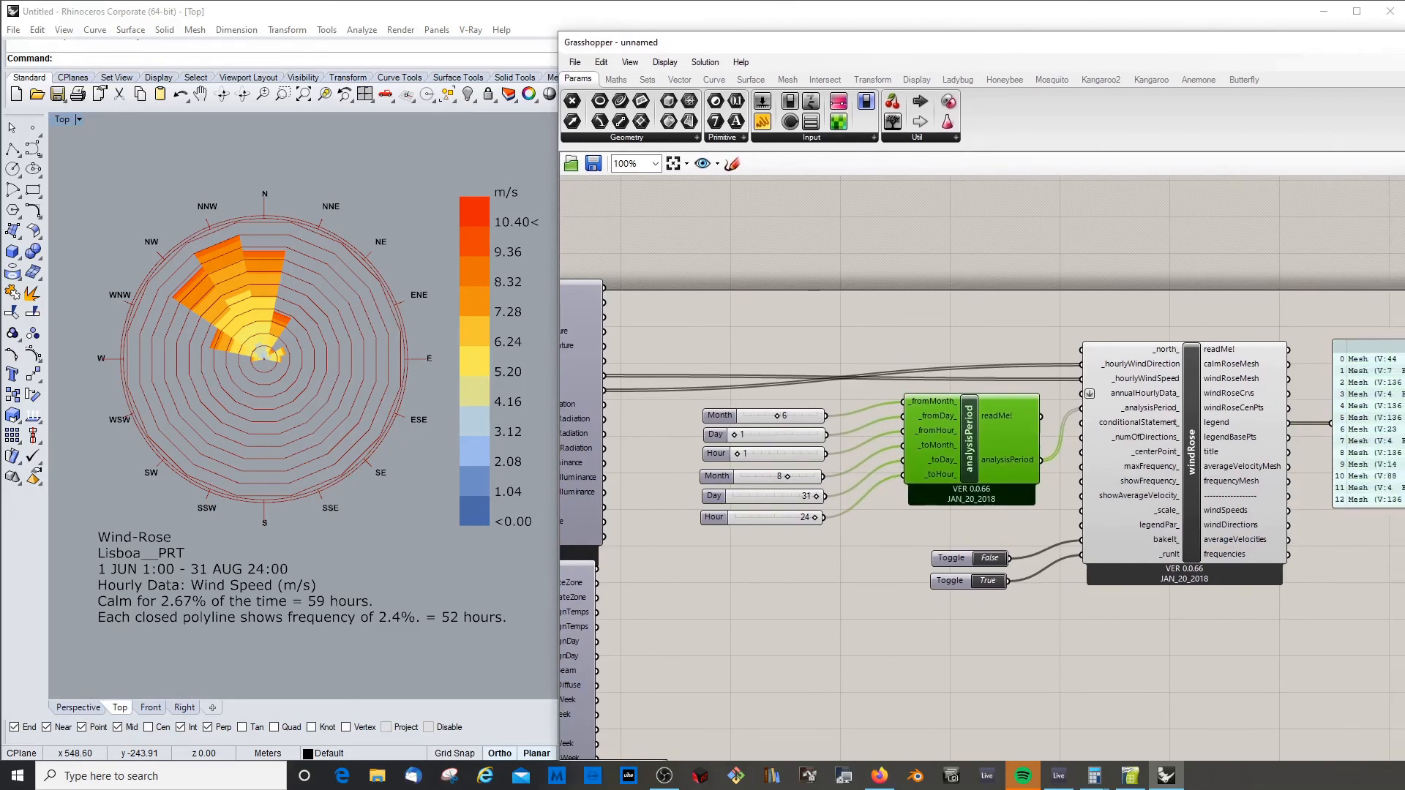